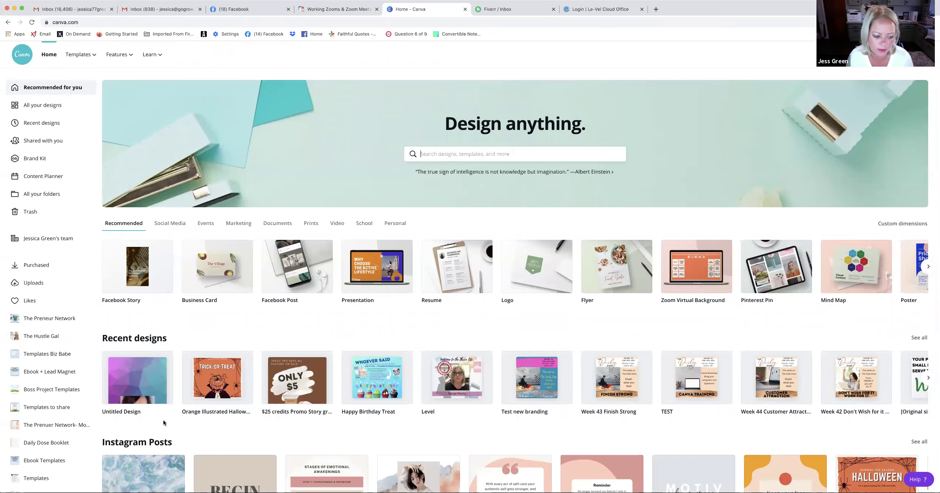
pyautogui.scroll(-6, 215, 349)
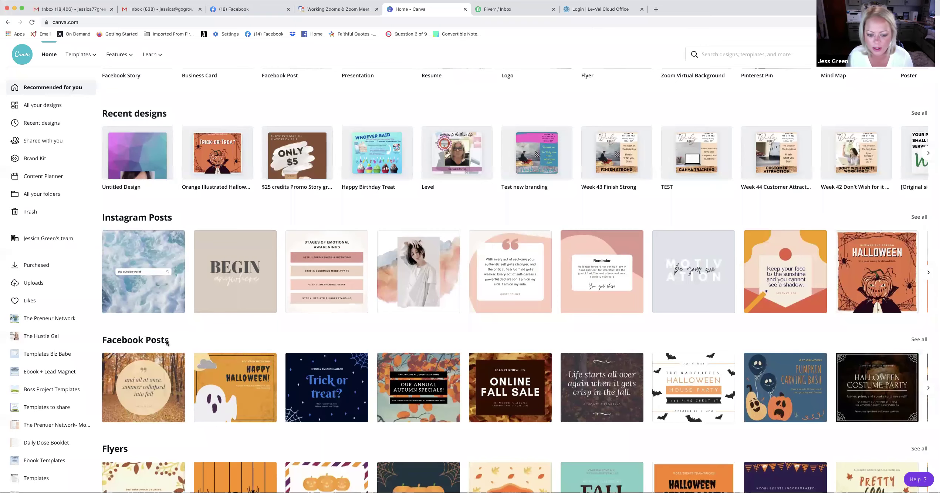
pyautogui.scroll(-1, 166, 342)
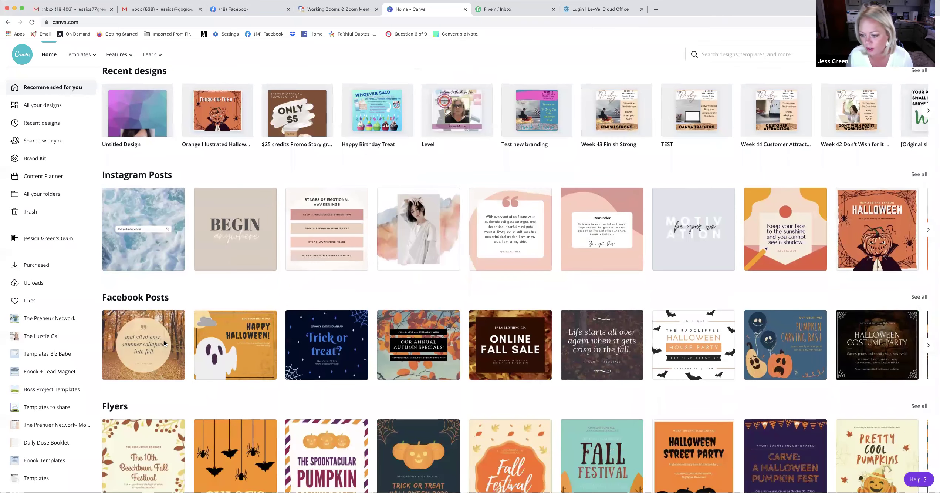
pyautogui.scroll(-4, 195, 351)
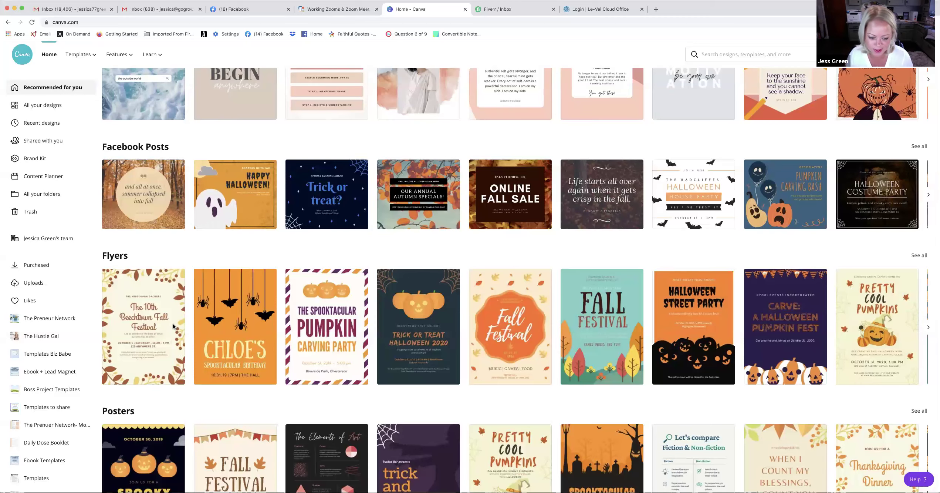
pyautogui.scroll(-5, 257, 340)
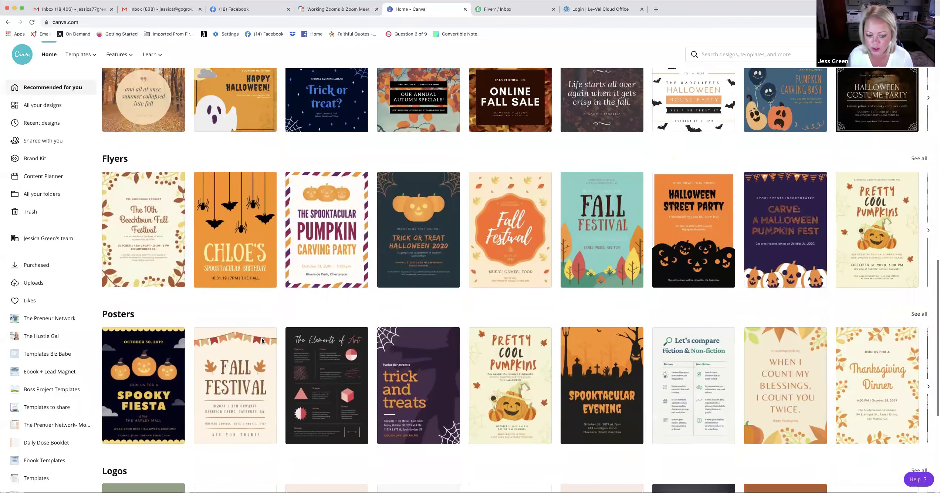
pyautogui.scroll(-5, 261, 337)
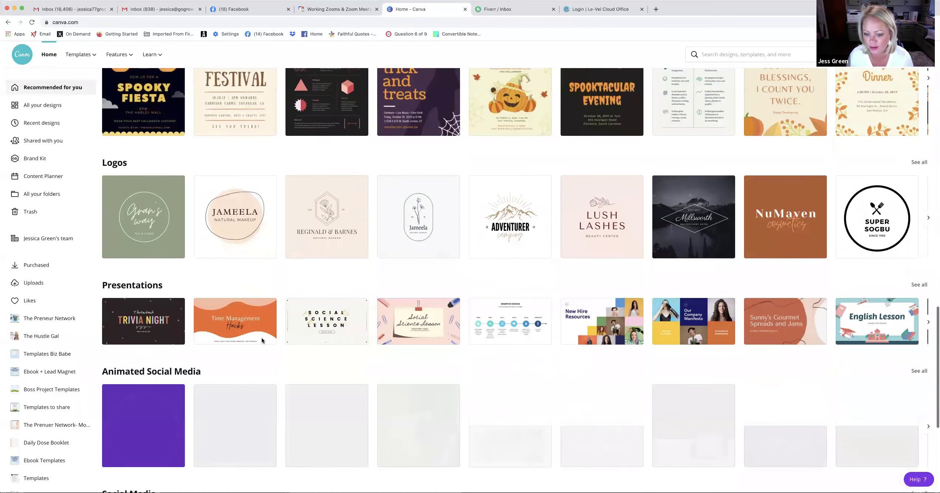
pyautogui.scroll(15, 249, 302)
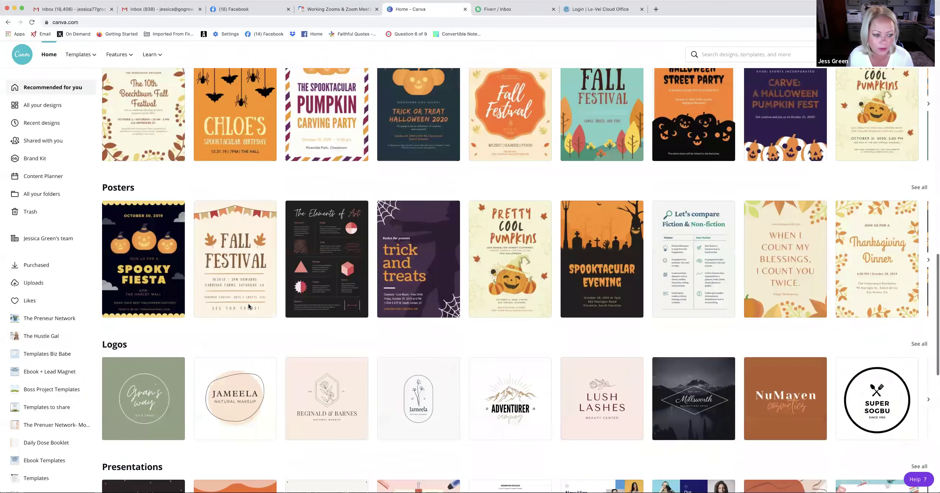
pyautogui.scroll(6, 248, 306)
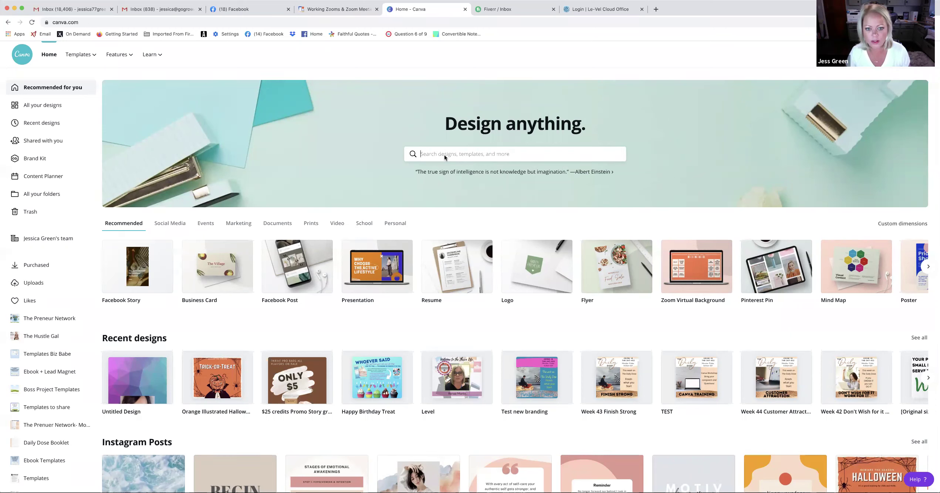
# Search templates for 'Breast Cancer awareness' and open the Get Tested Today pink-ribbon template.
pyautogui.click(445, 154)
pyautogui.write('Brea')
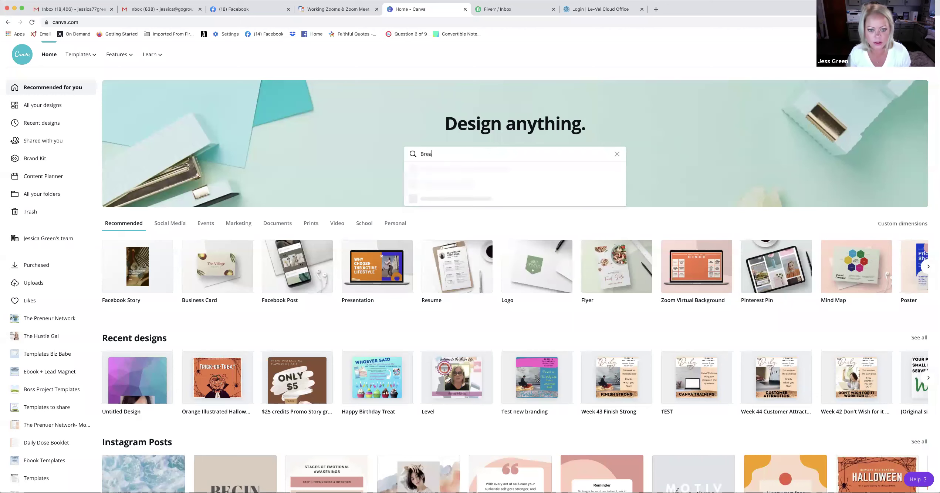
pyautogui.write('st Cance')
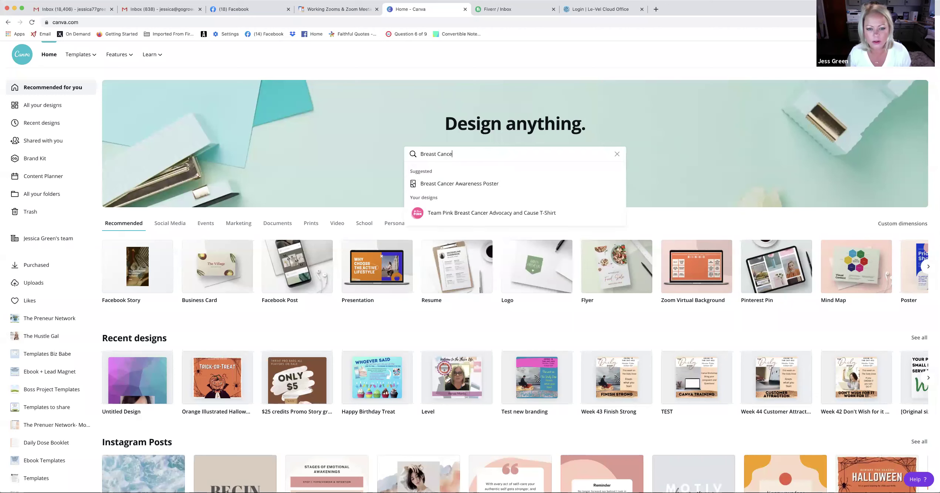
pyautogui.write('r awareness')
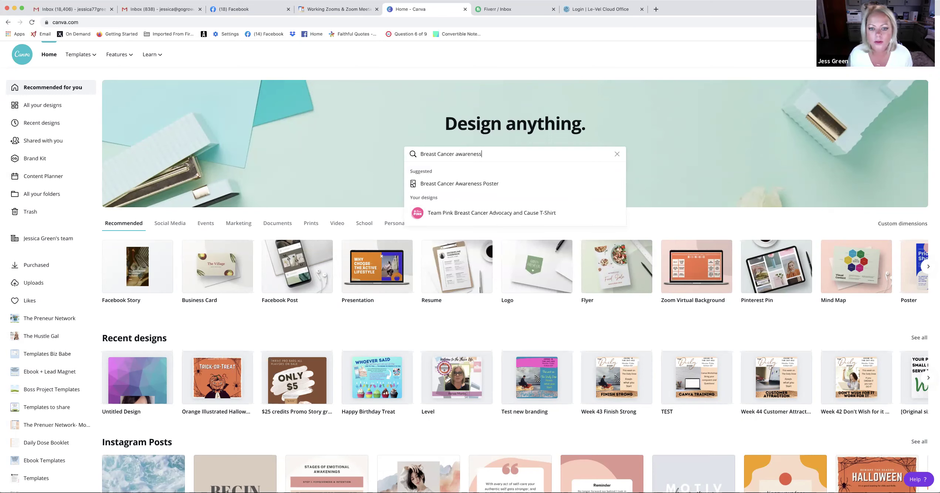
pyautogui.press('Return')
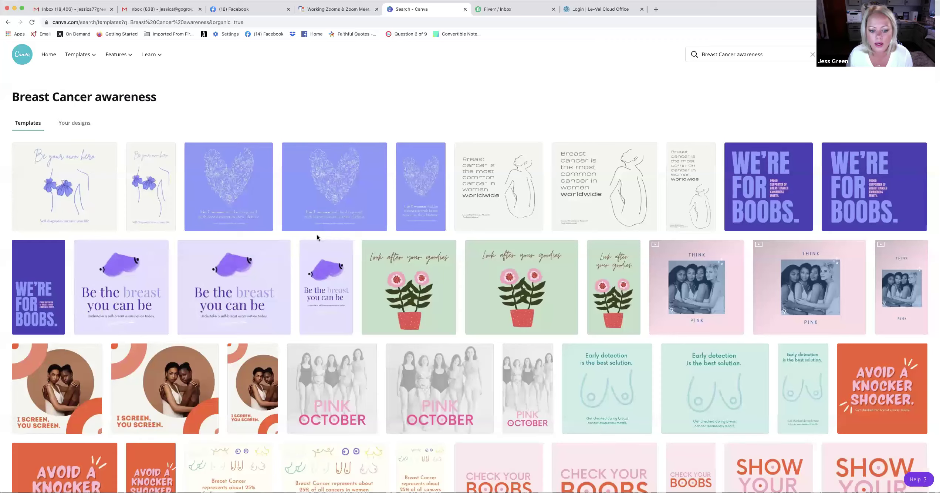
pyautogui.scroll(-8, 366, 316)
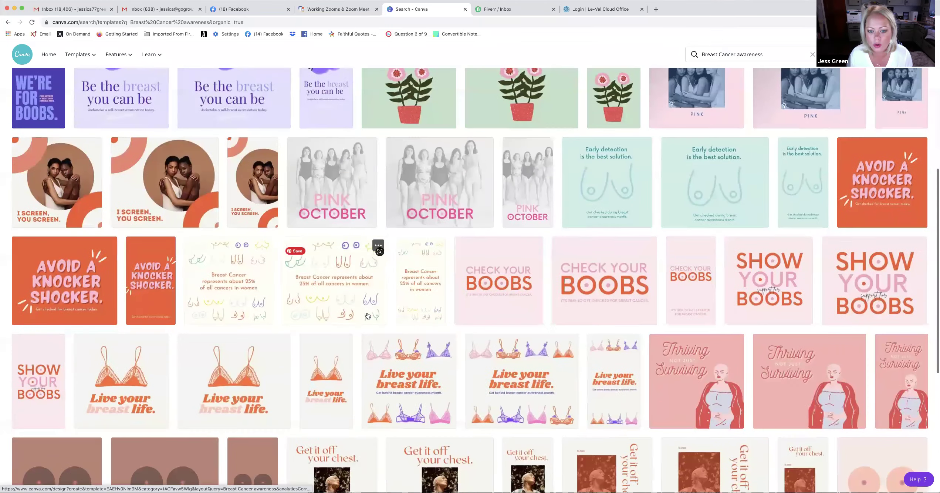
pyautogui.scroll(-12, 368, 315)
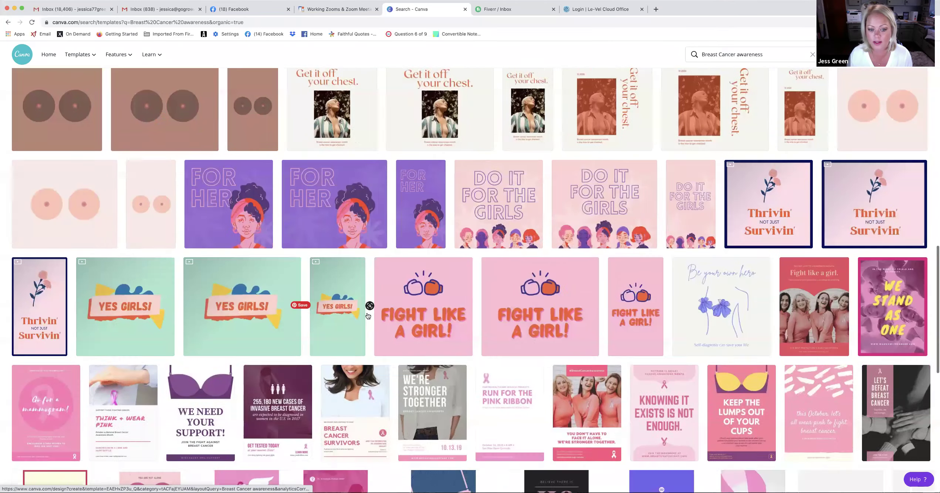
pyautogui.scroll(-7, 368, 315)
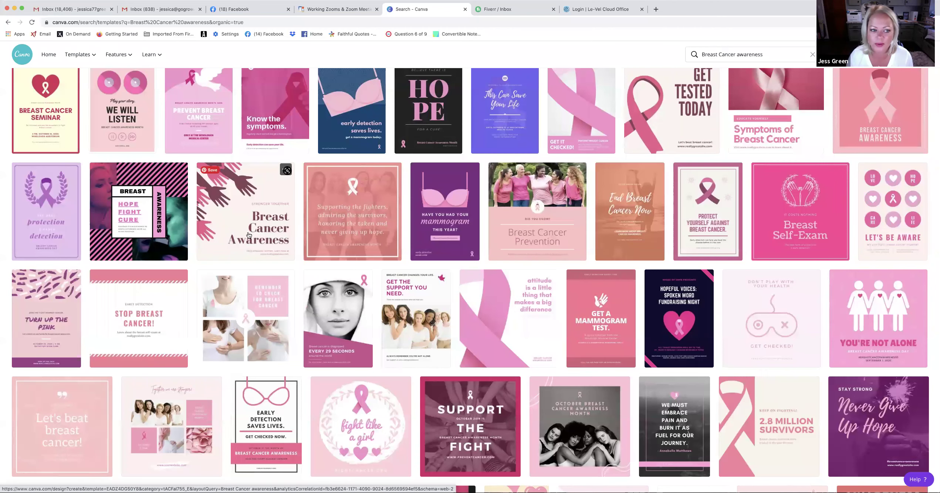
pyautogui.scroll(5, 249, 234)
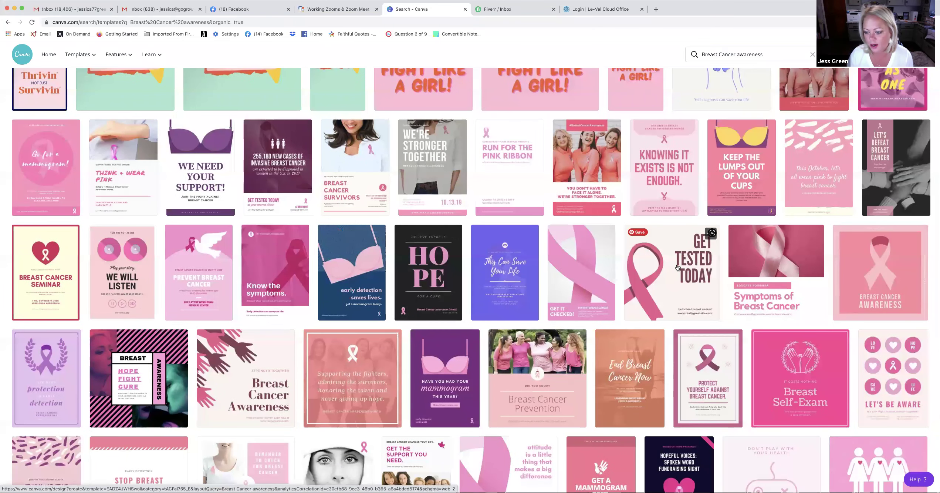
pyautogui.click(668, 250)
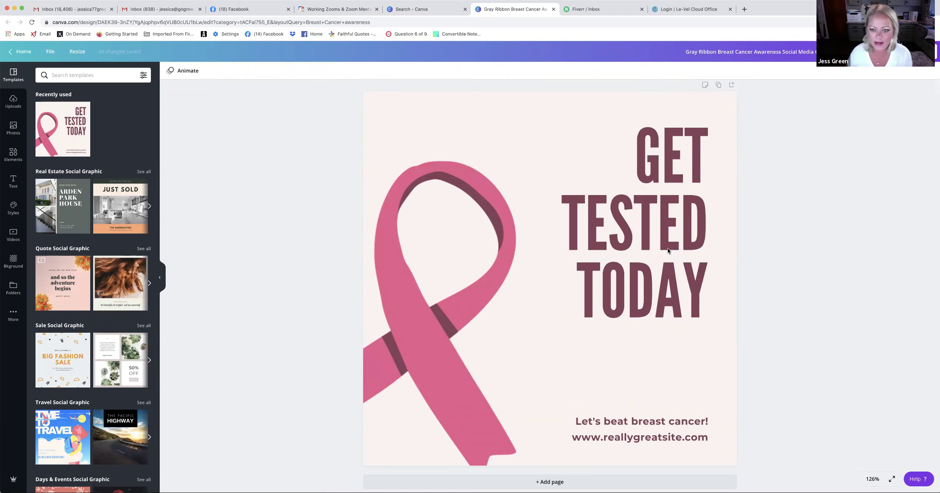
# Change the GET TESTED TODAY heading to a brush-script uploaded font.
pyautogui.click(667, 247)
pyautogui.click(686, 218)
pyautogui.click(670, 428)
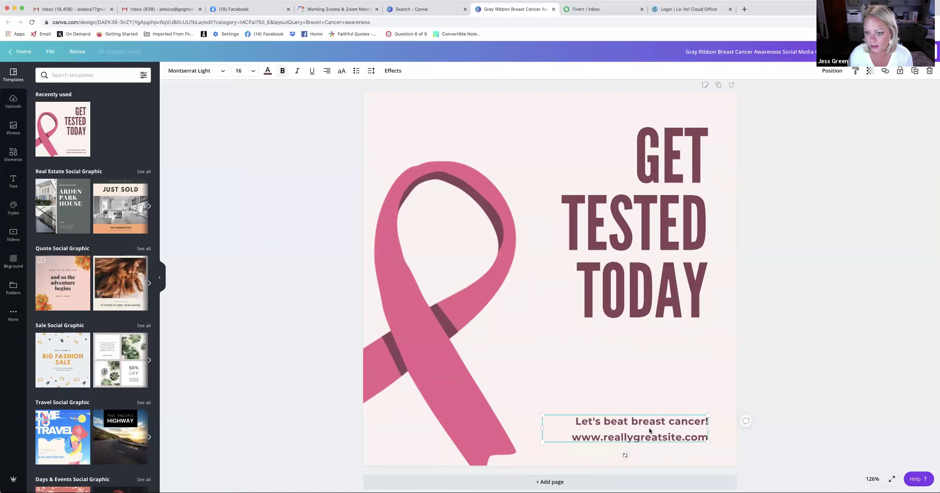
pyautogui.scroll(-1, 650, 430)
pyautogui.click(621, 304)
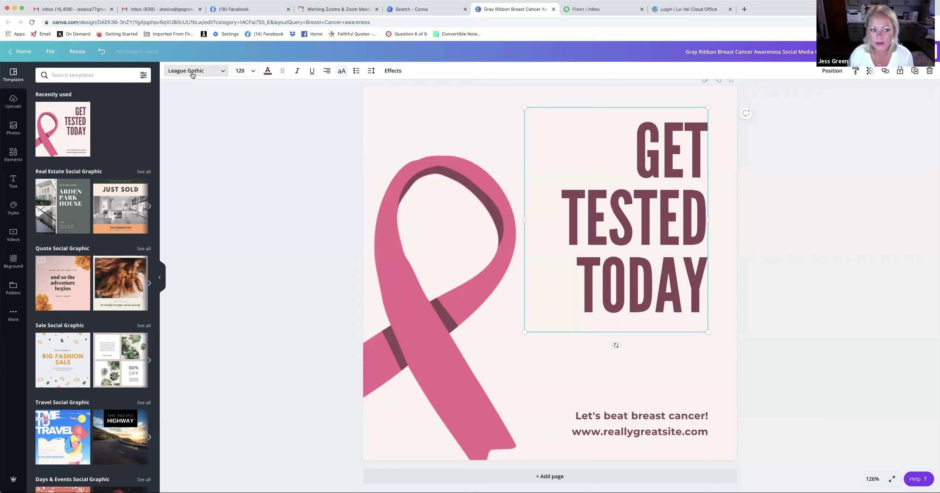
pyautogui.click(204, 75)
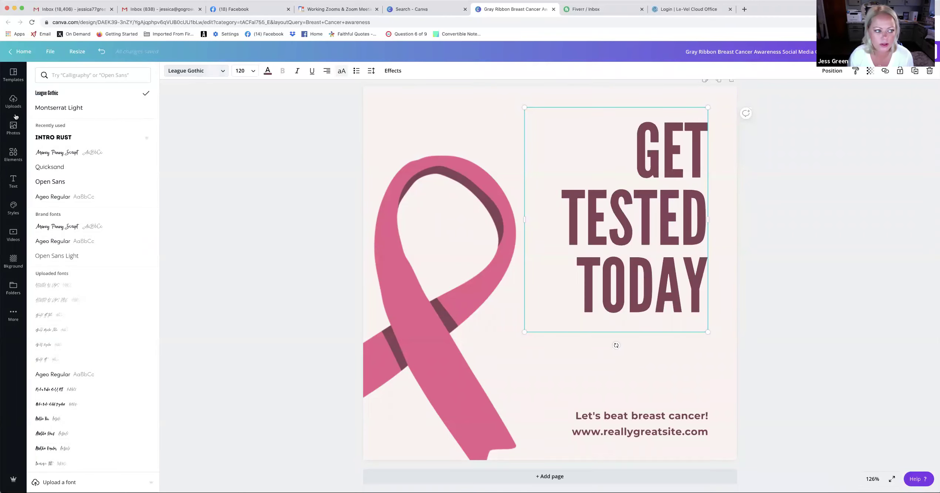
pyautogui.scroll(-15, 83, 266)
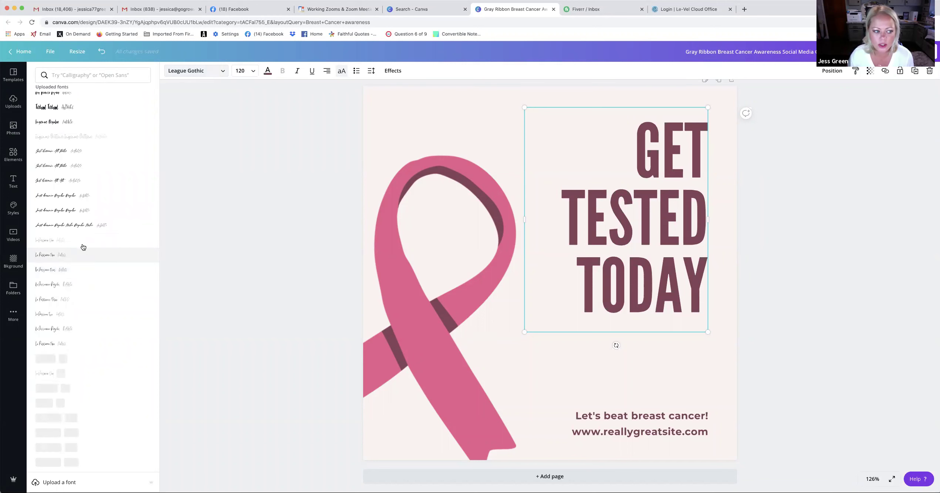
pyautogui.click(55, 111)
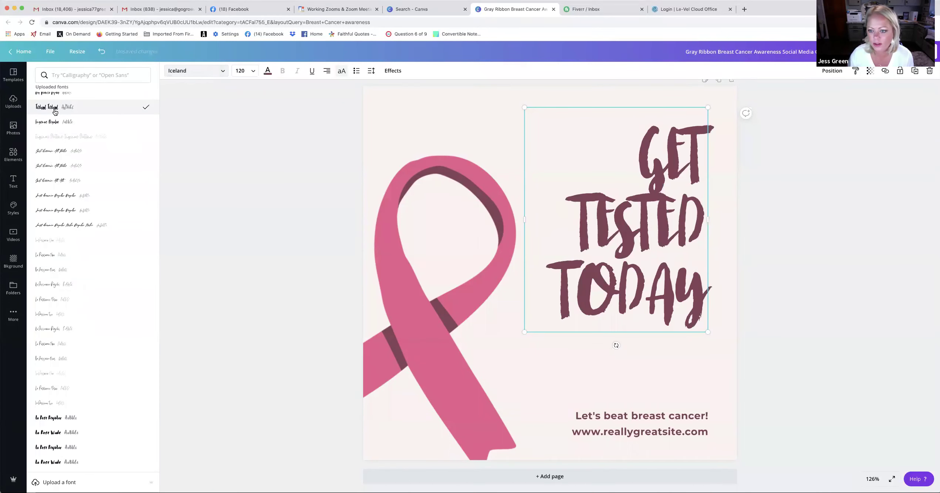
pyautogui.press('Escape')
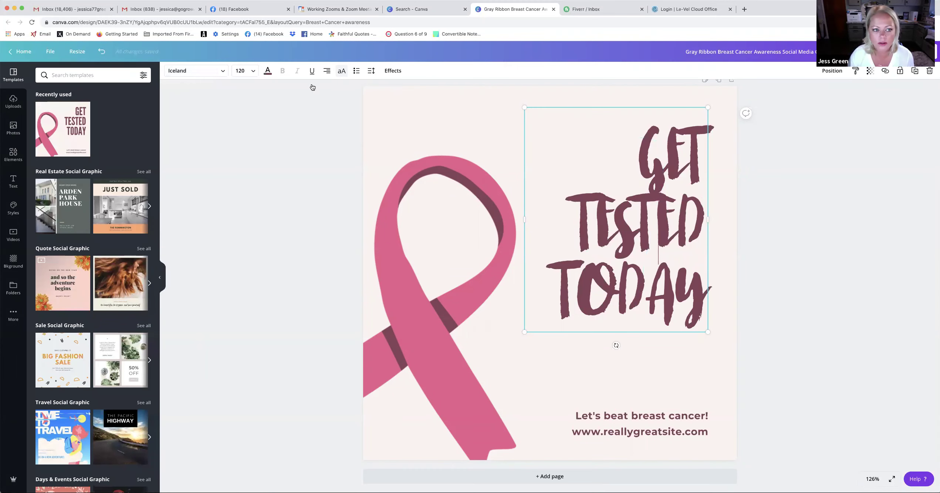
# Color the heading bright magenta using the pink swatch in the text colour palette.
pyautogui.click(267, 70)
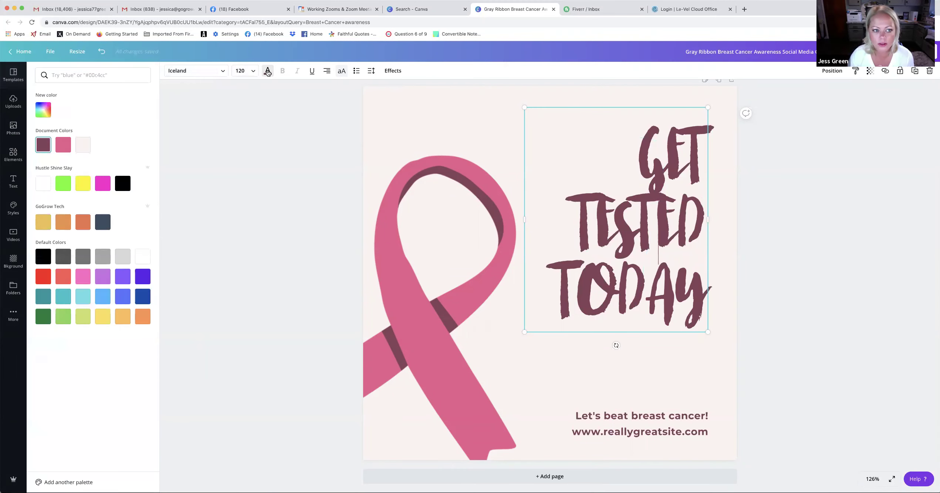
pyautogui.click(103, 183)
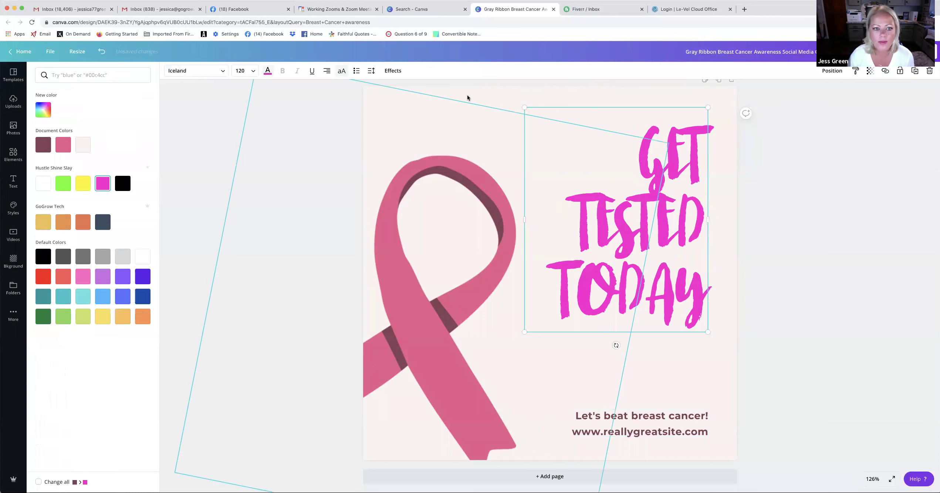
pyautogui.press('Escape')
pyautogui.click(490, 97)
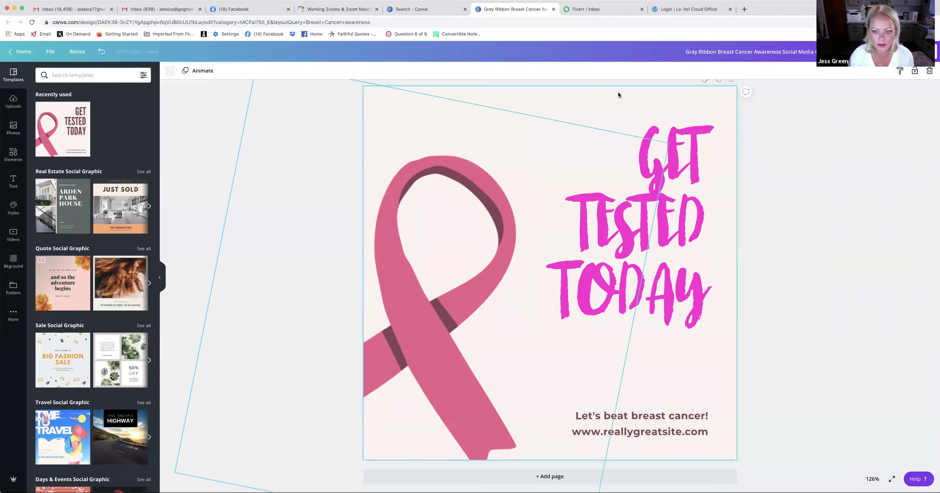
# Try a light cyan page background, then undo it back to the pale pink.
pyautogui.click(170, 74)
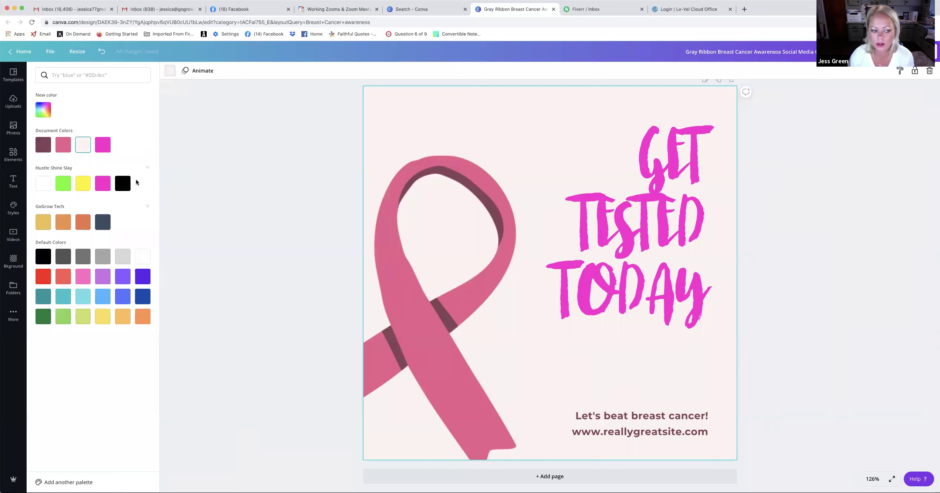
pyautogui.click(84, 300)
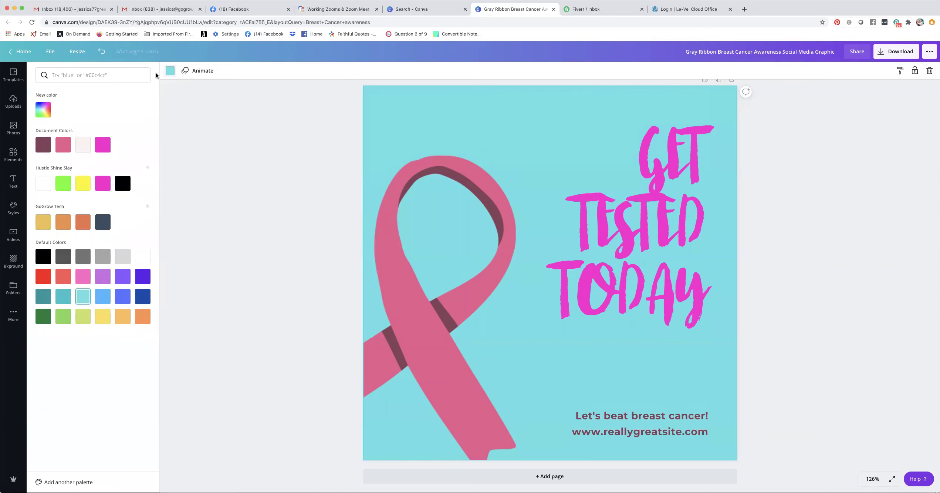
pyautogui.click(169, 74)
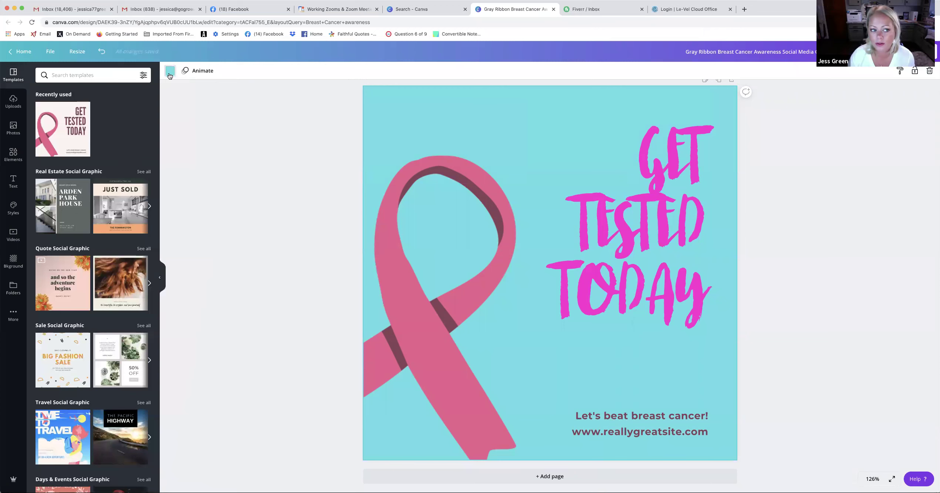
pyautogui.click(169, 73)
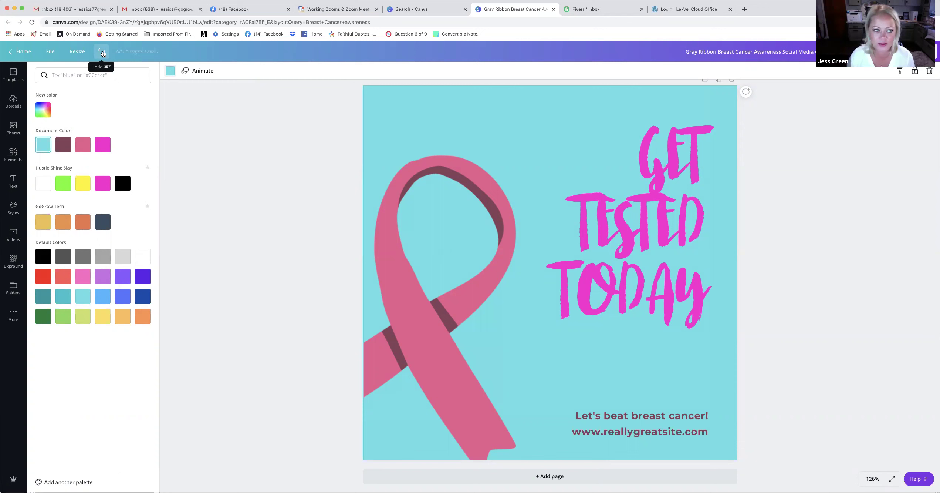
pyautogui.click(103, 53)
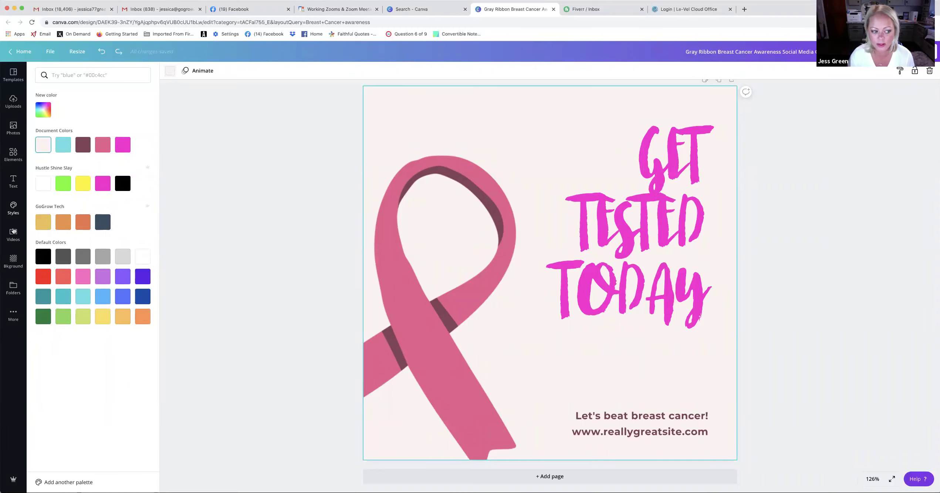
# Try gradient, green pattern and solid pink backgrounds, and search backgrounds for 'ribbons'.
pyautogui.click(12, 266)
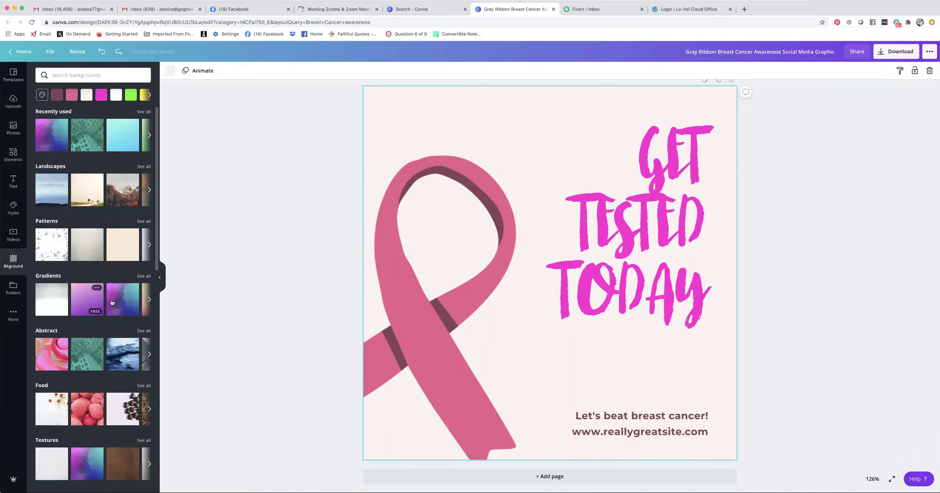
pyautogui.click(119, 303)
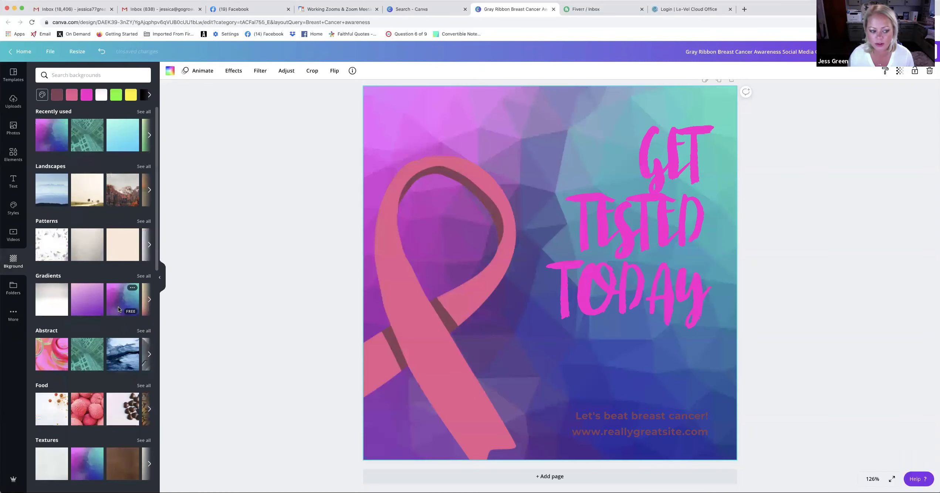
pyautogui.click(94, 348)
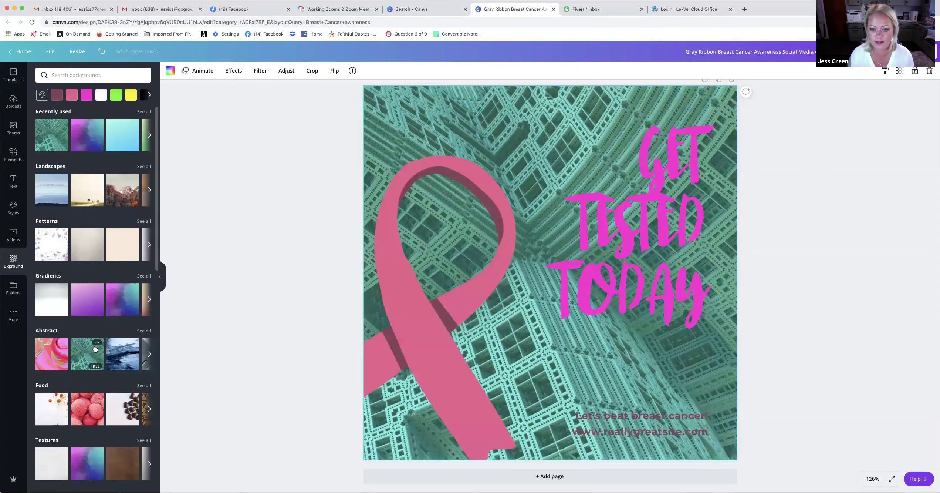
pyautogui.click(80, 73)
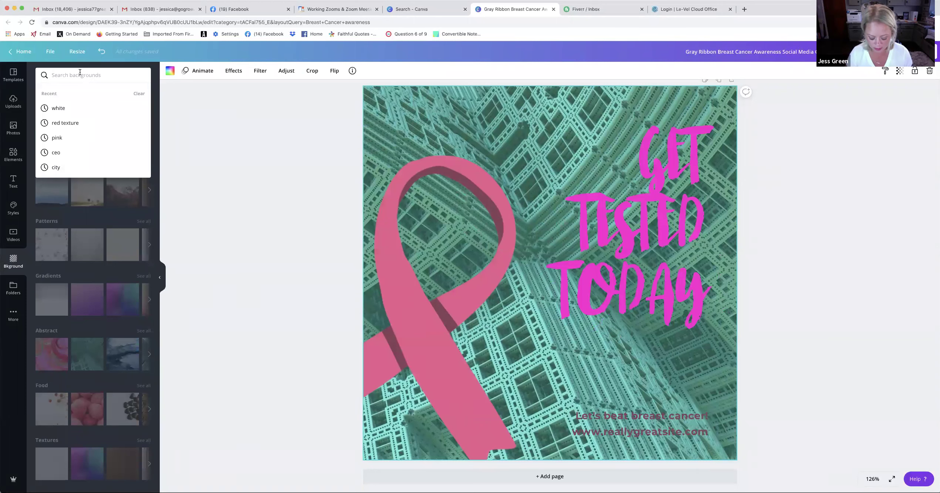
pyautogui.write('ribbons')
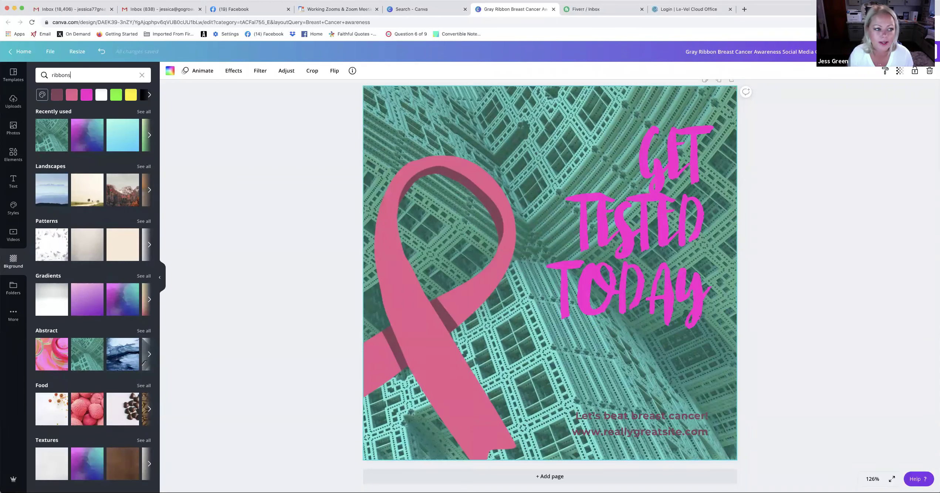
pyautogui.click(72, 96)
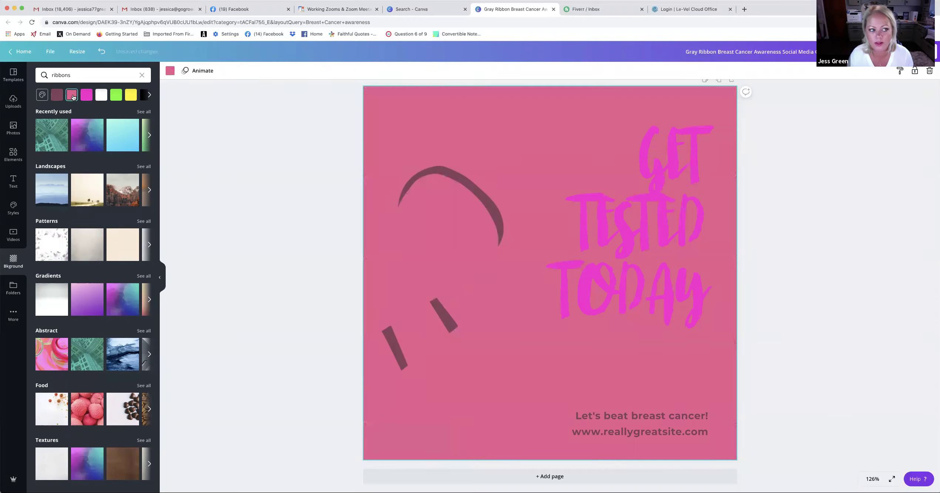
pyautogui.click(97, 76)
pyautogui.press('Return')
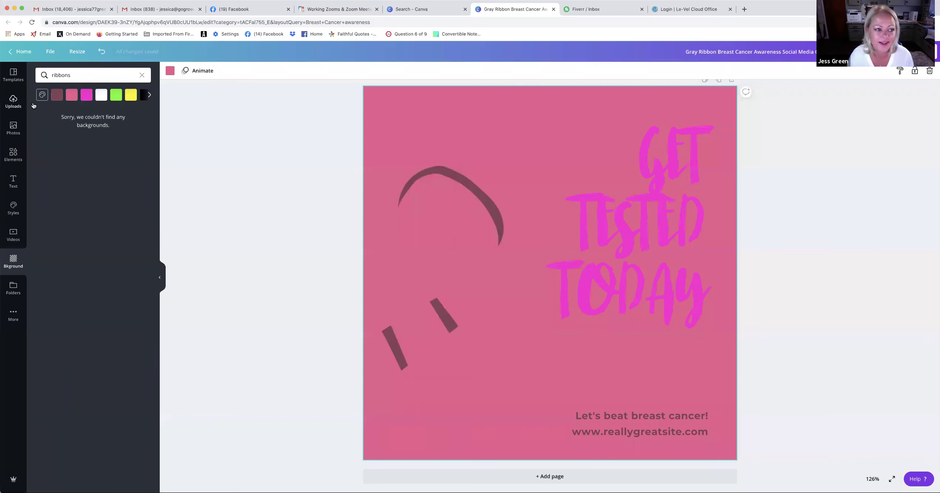
pyautogui.moveTo(86, 75); pyautogui.dragTo(31, 74)
pyautogui.click(142, 75)
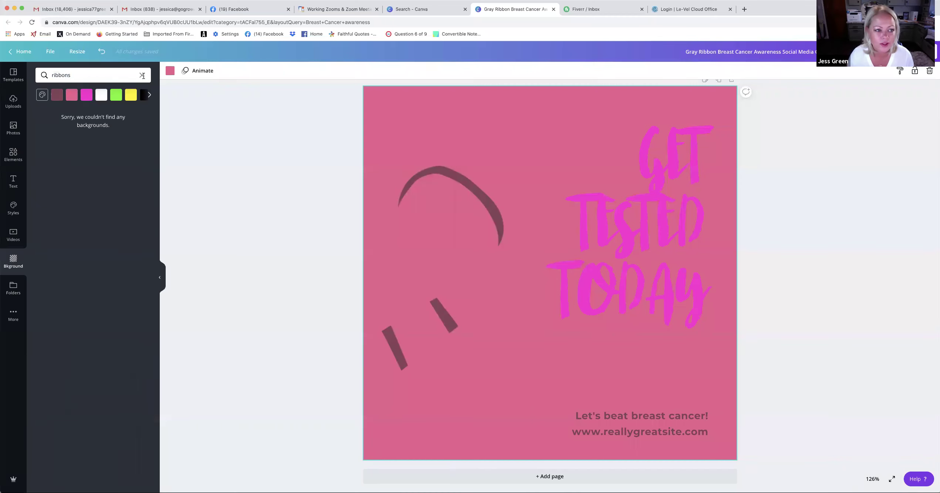
# Try the lychee photo background, then undo every change back to the original pale pink.
pyautogui.click(102, 52)
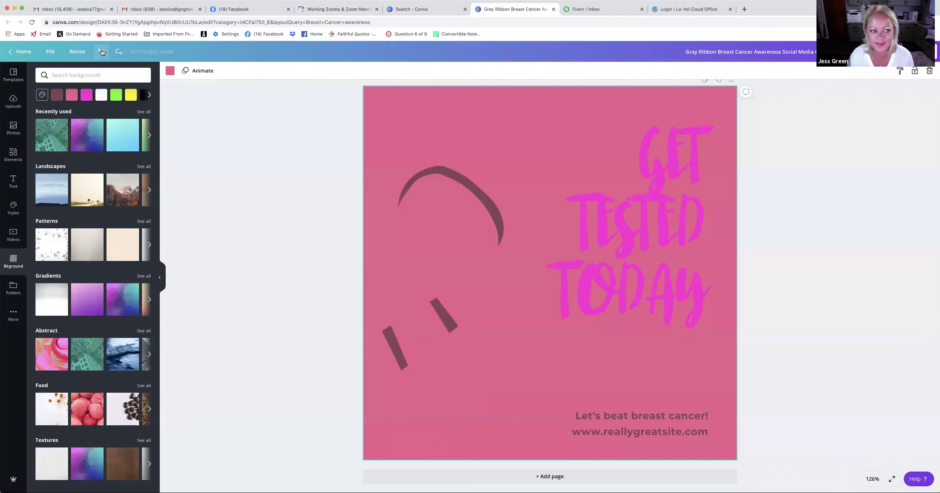
pyautogui.click(102, 52)
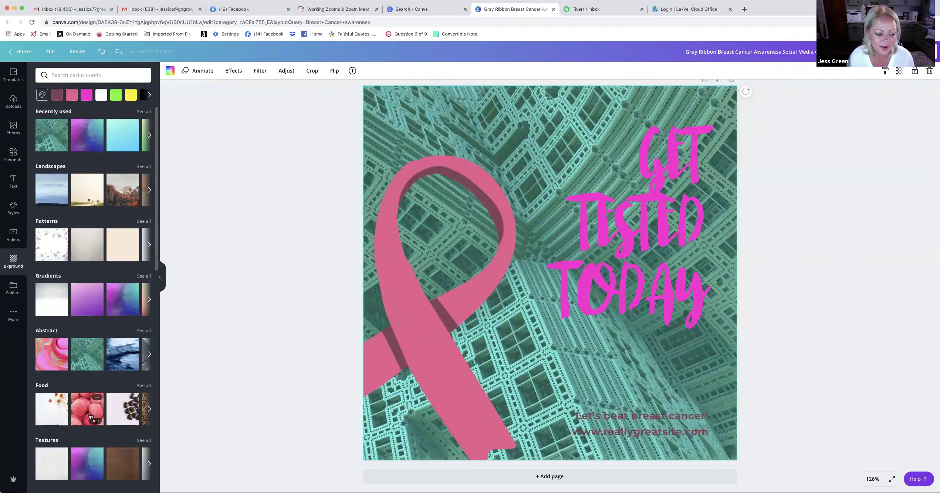
pyautogui.click(88, 415)
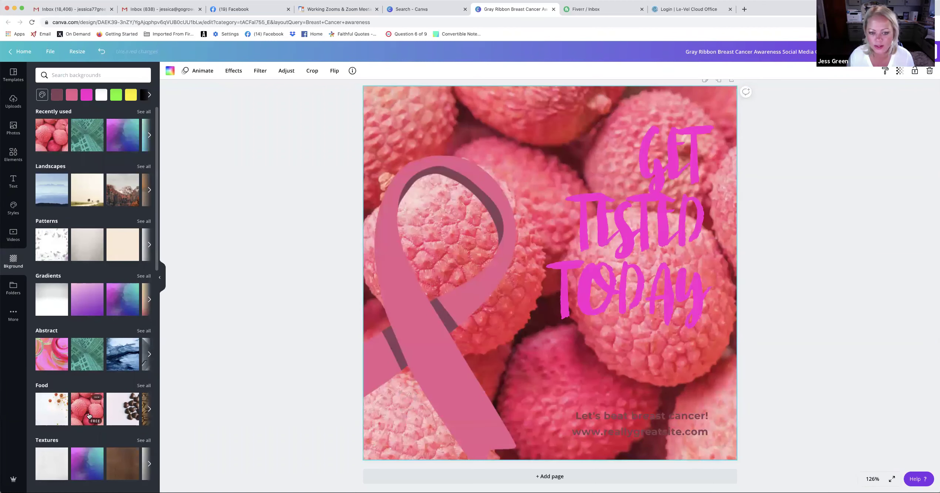
pyautogui.click(101, 52)
pyautogui.click(101, 52)
pyautogui.click(101, 53)
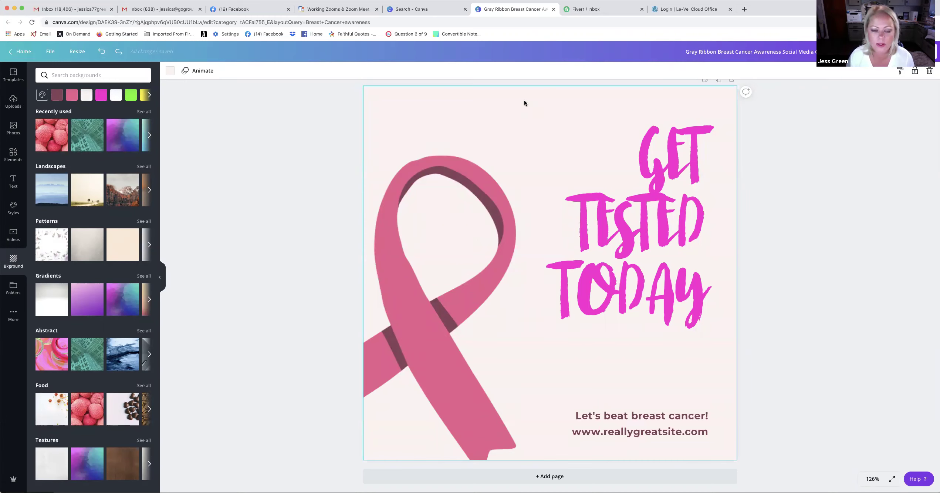
pyautogui.scroll(1, 244, 96)
# Return to the Canva home page and browse the Templates, Features and Learn menus.
pyautogui.click(23, 51)
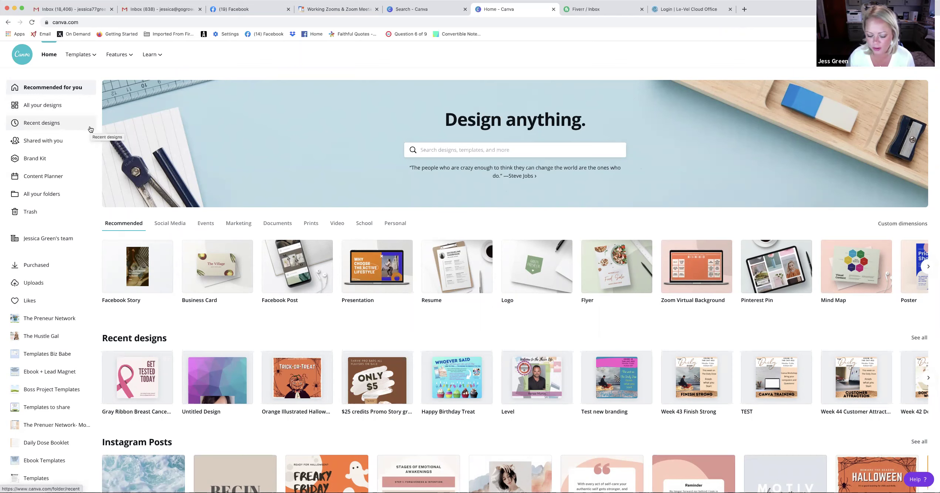
pyautogui.click(51, 57)
pyautogui.moveTo(81, 54)
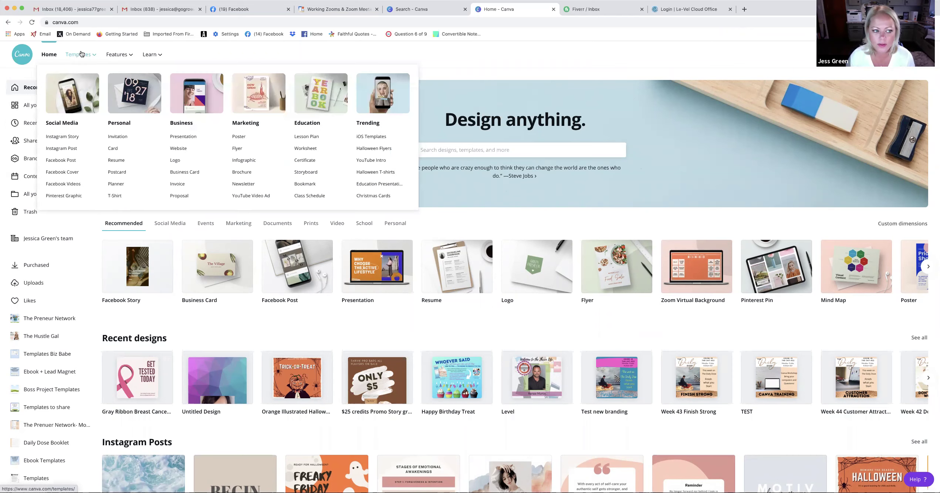
pyautogui.moveTo(110, 55)
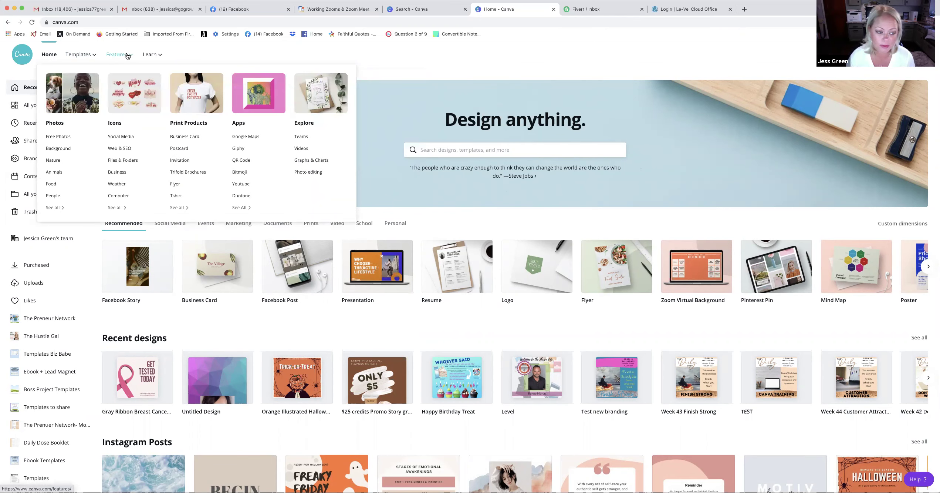
pyautogui.moveTo(162, 54)
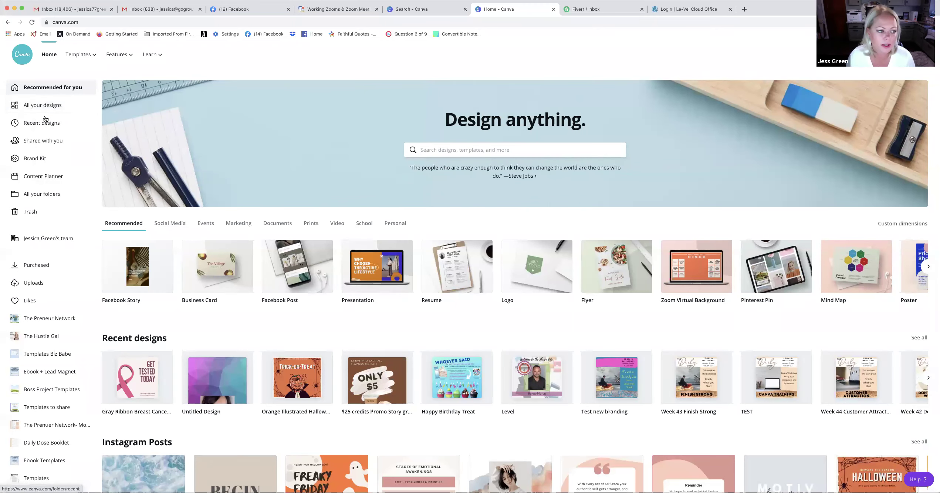
# Browse All your designs, then view the Shared with you designs.
pyautogui.click(42, 106)
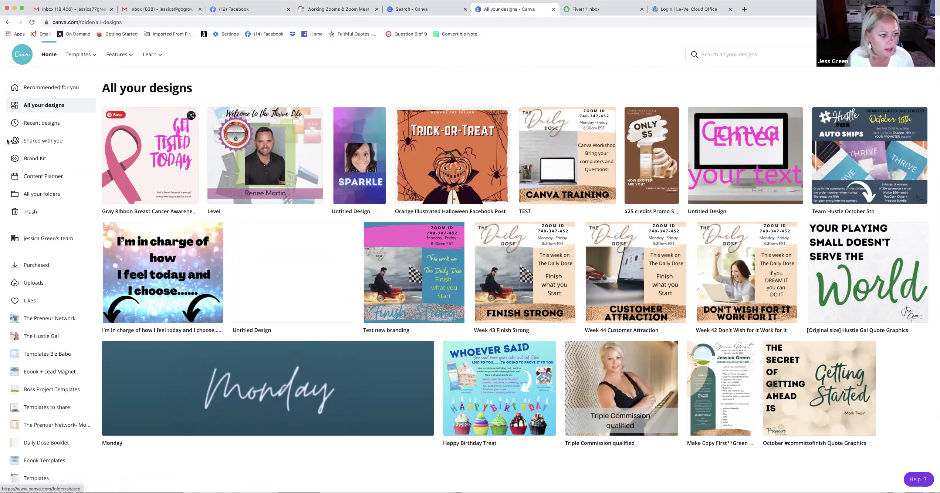
pyautogui.click(44, 145)
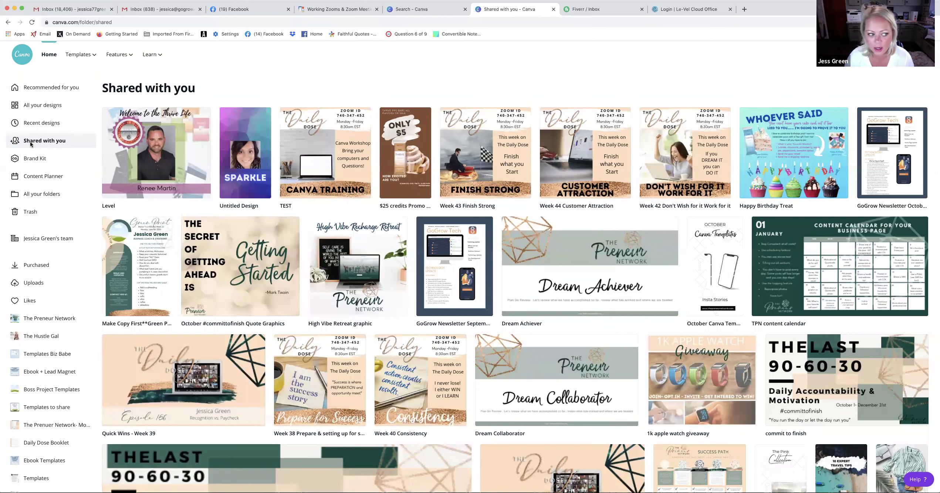
# View the Brand Kit's logos, palettes and fonts, then the Content Planner calendar.
pyautogui.click(36, 161)
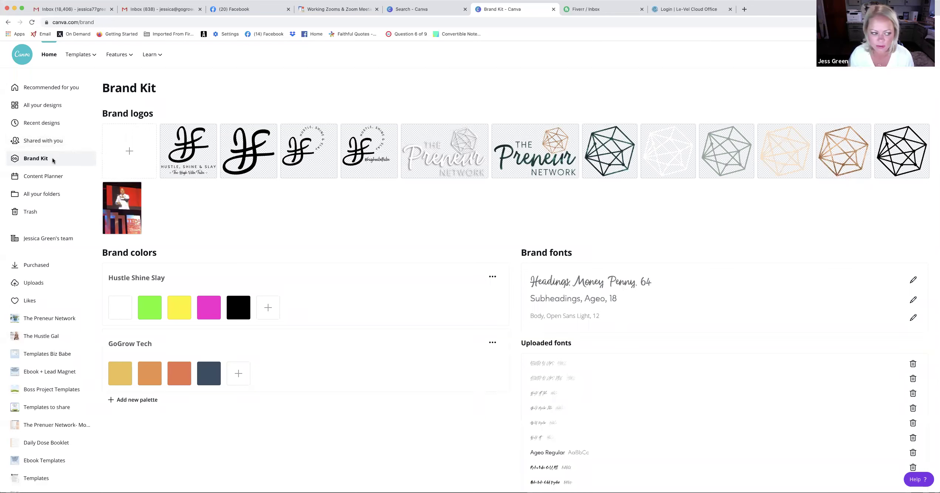
pyautogui.scroll(-2, 46, 166)
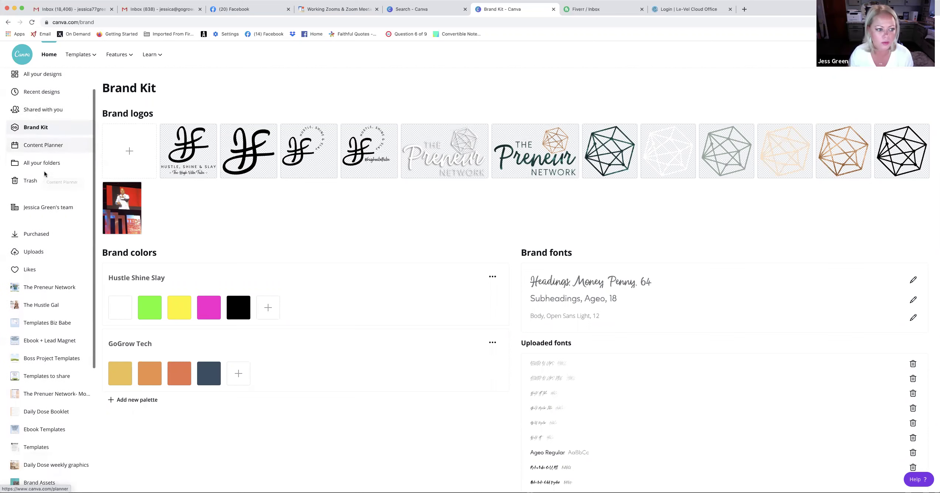
pyautogui.click(45, 148)
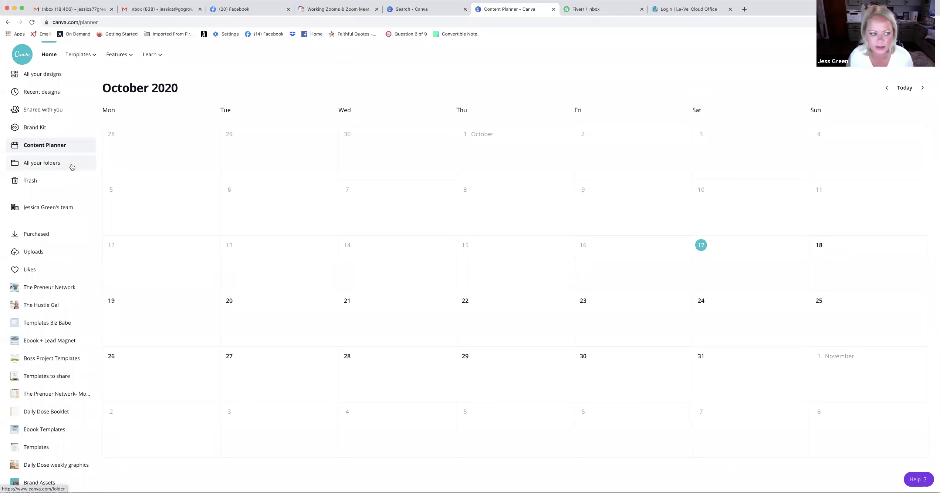
# Show All your folders: The Hustle Gal, The Preneur Network, Photos and Templates.
pyautogui.click(55, 165)
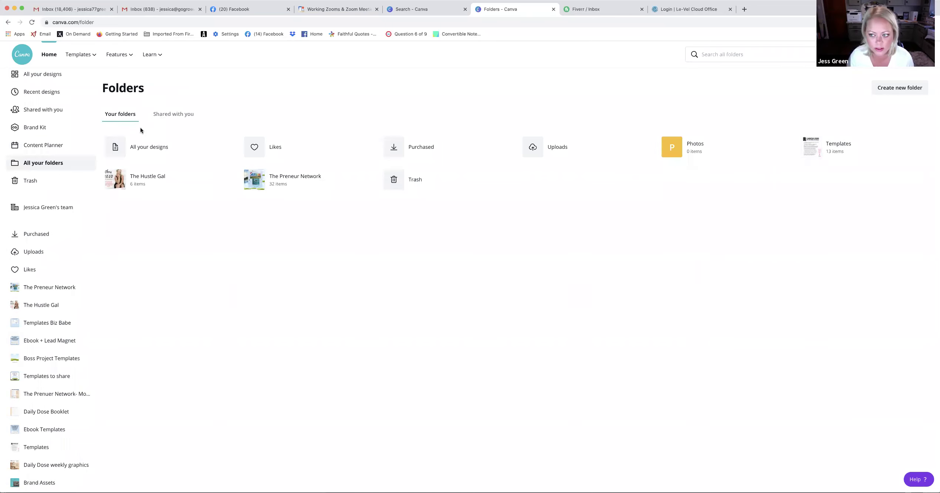
pyautogui.scroll(-5, 44, 320)
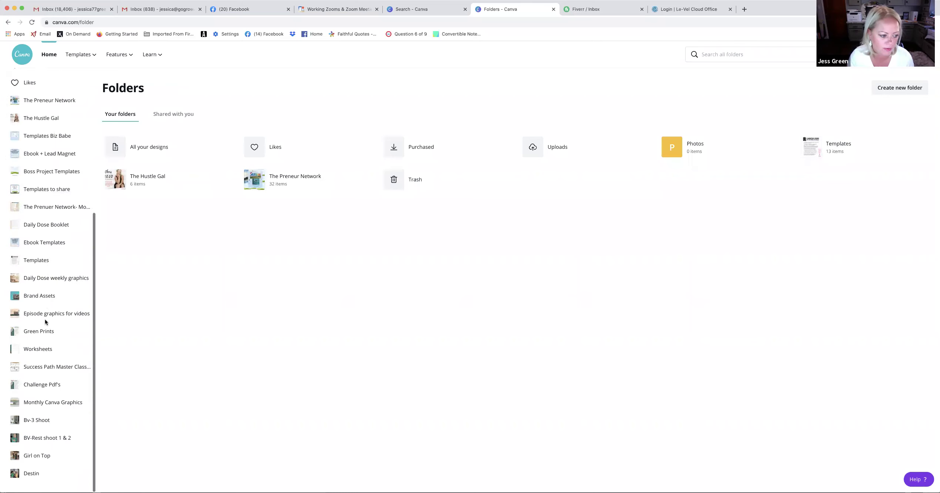
pyautogui.scroll(4, 29, 137)
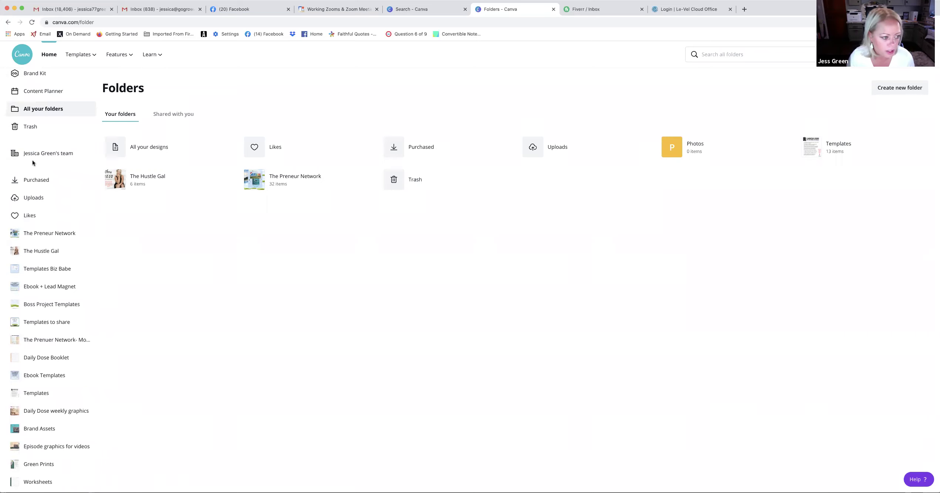
pyautogui.scroll(3, 33, 165)
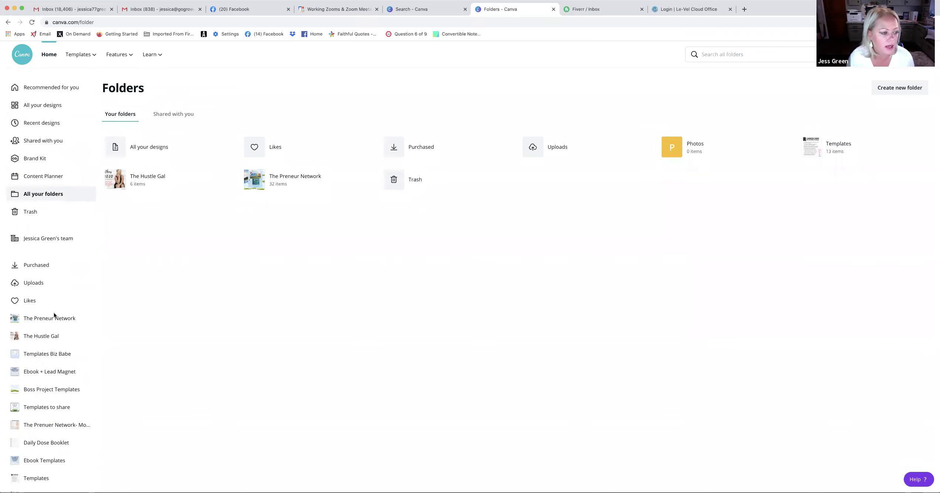
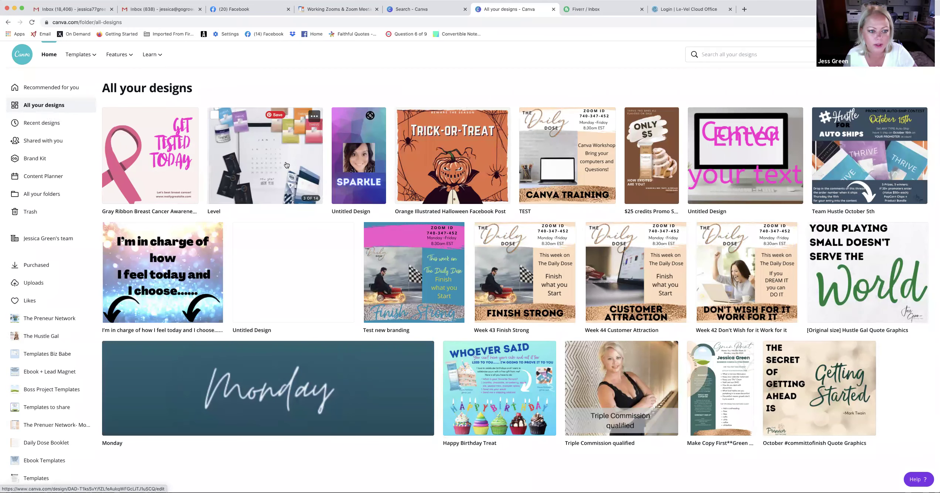
# Open the 'Level' Facebook post design from All your designs in the editor.
pyautogui.click(279, 161)
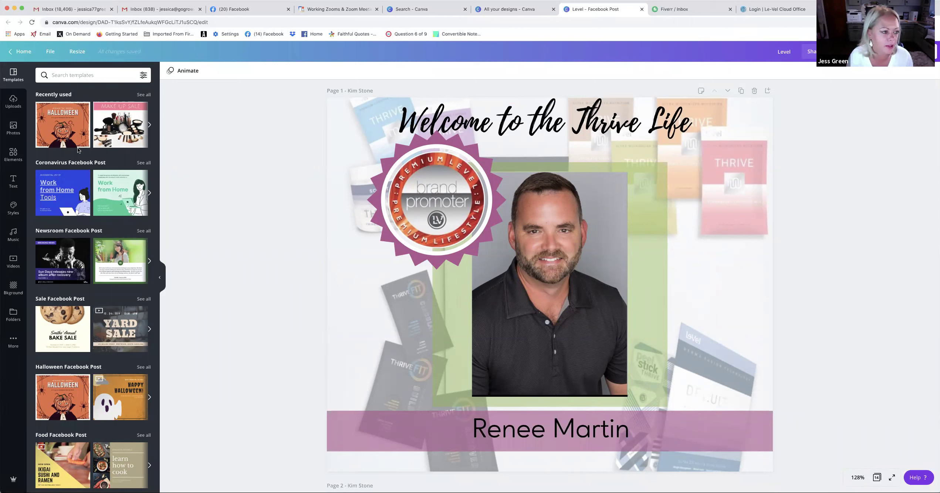
# Delete the man's portrait photo from page 1 to reveal the green calendar panel.
pyautogui.moveTo(561, 253)
pyautogui.mouseDown()
pyautogui.moveTo(808, 266)
pyautogui.moveTo(551, 263)
pyautogui.mouseUp()
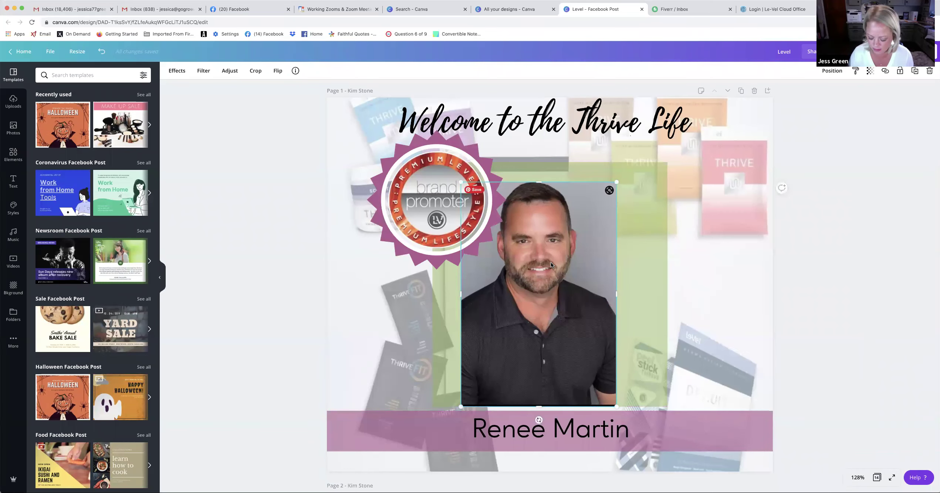
pyautogui.press('Delete')
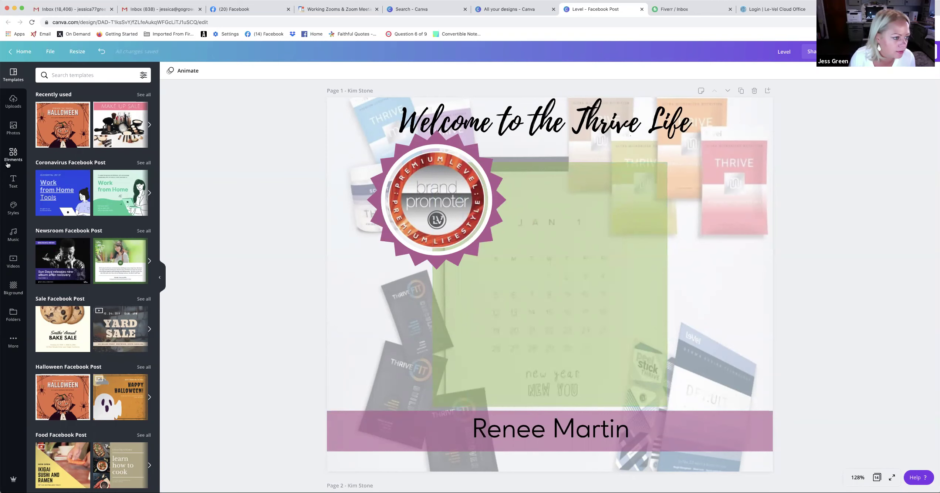
pyautogui.click(14, 154)
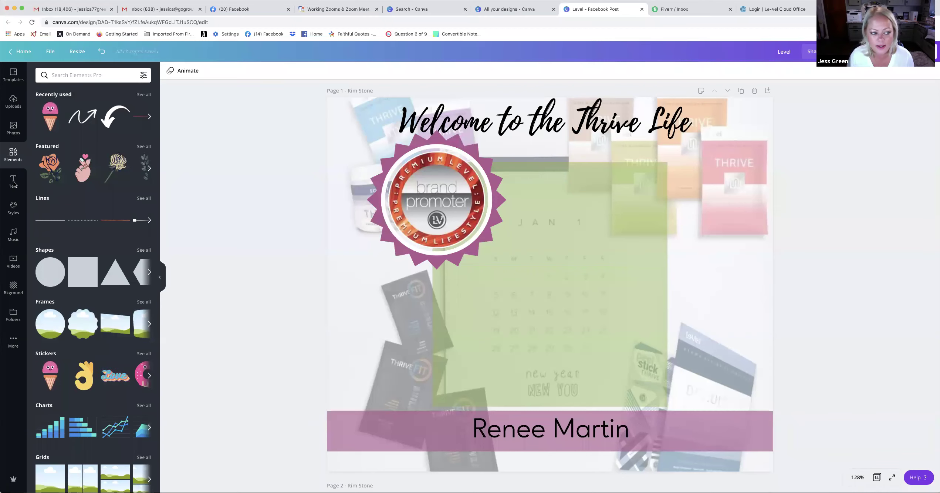
pyautogui.click(13, 211)
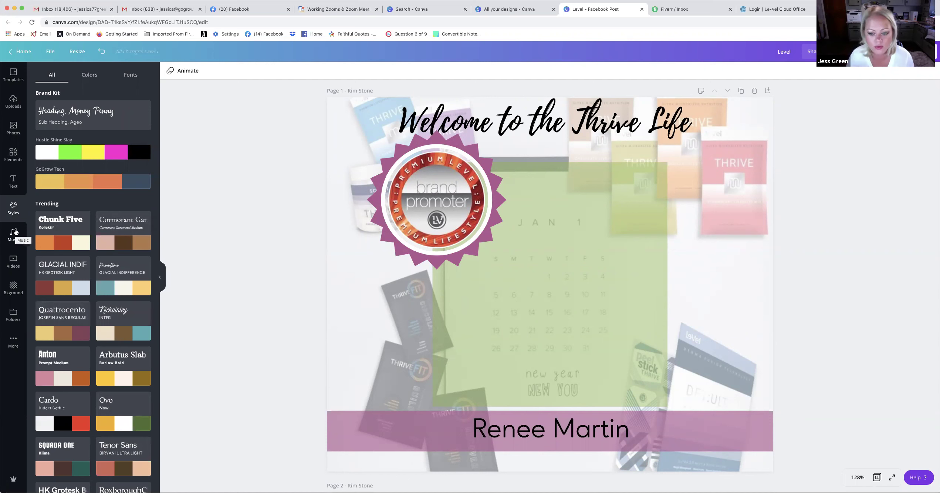
pyautogui.click(15, 231)
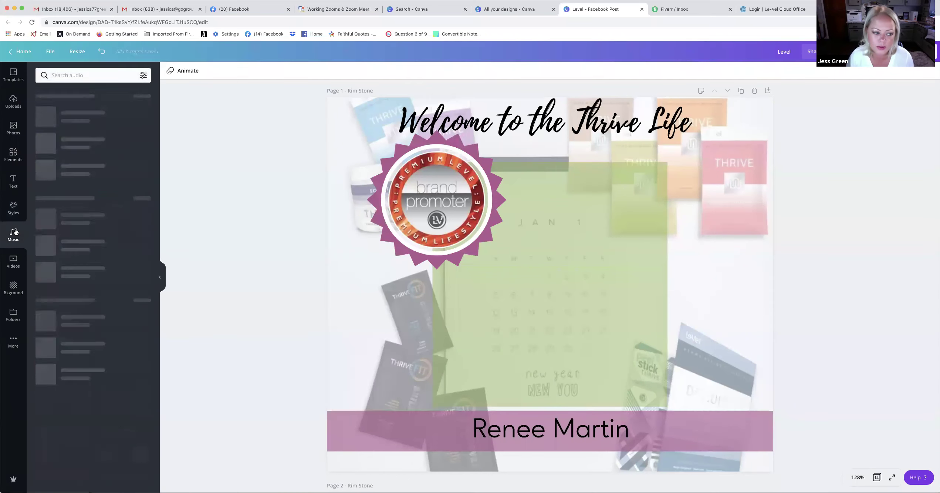
pyautogui.click(13, 261)
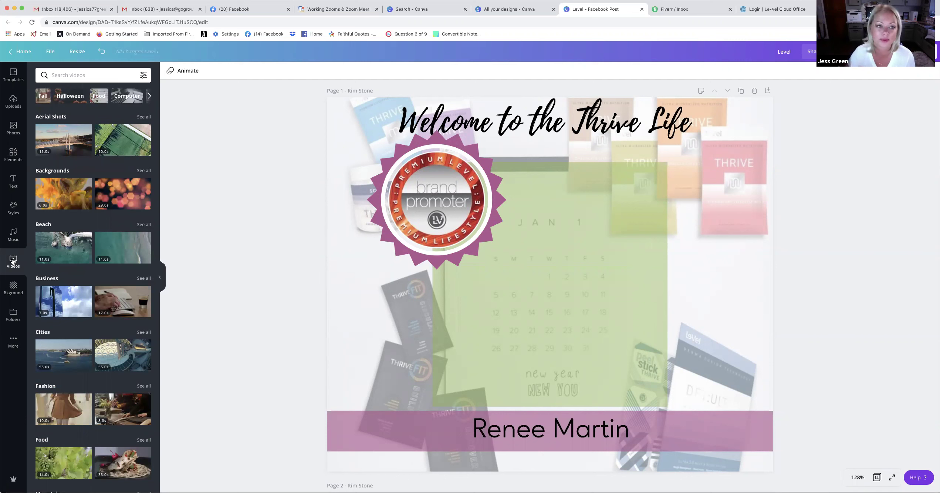
pyautogui.click(14, 287)
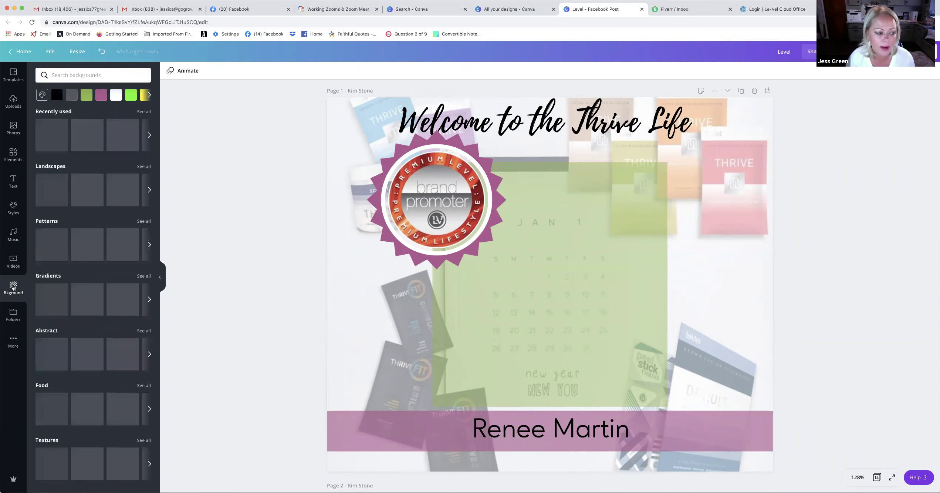
pyautogui.click(14, 313)
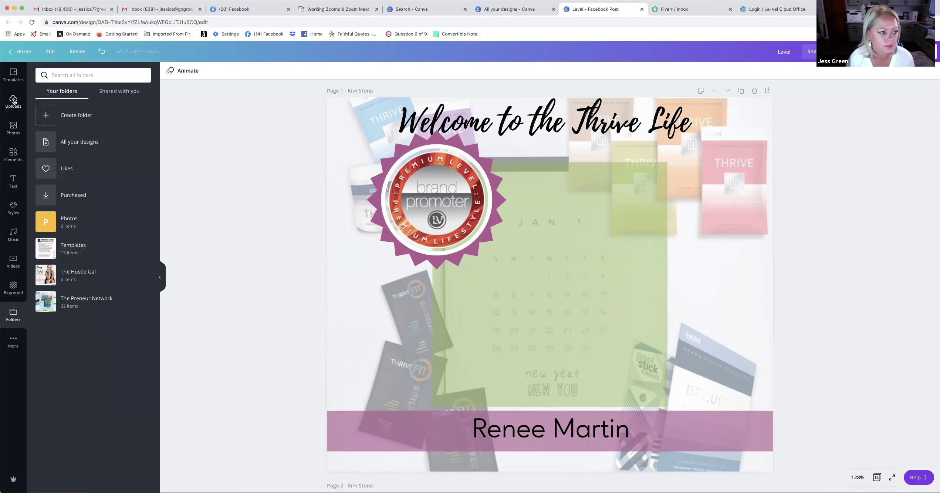
pyautogui.click(12, 126)
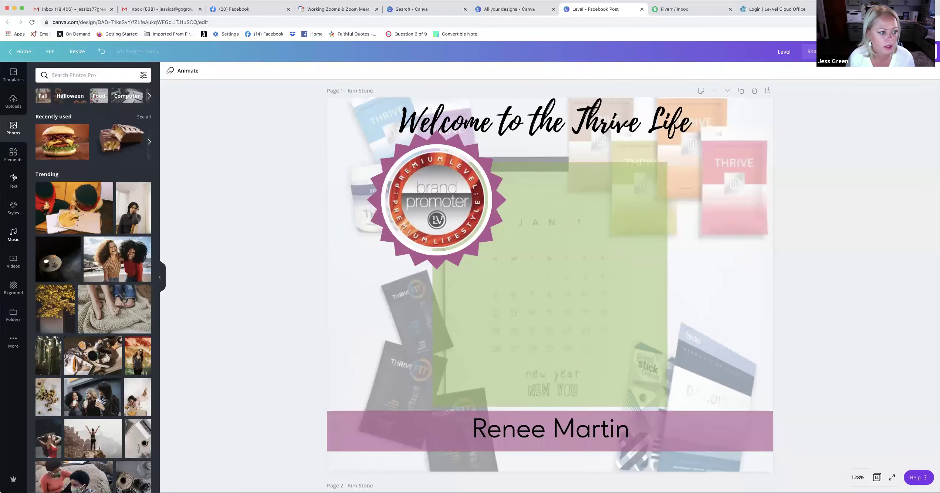
pyautogui.click(12, 157)
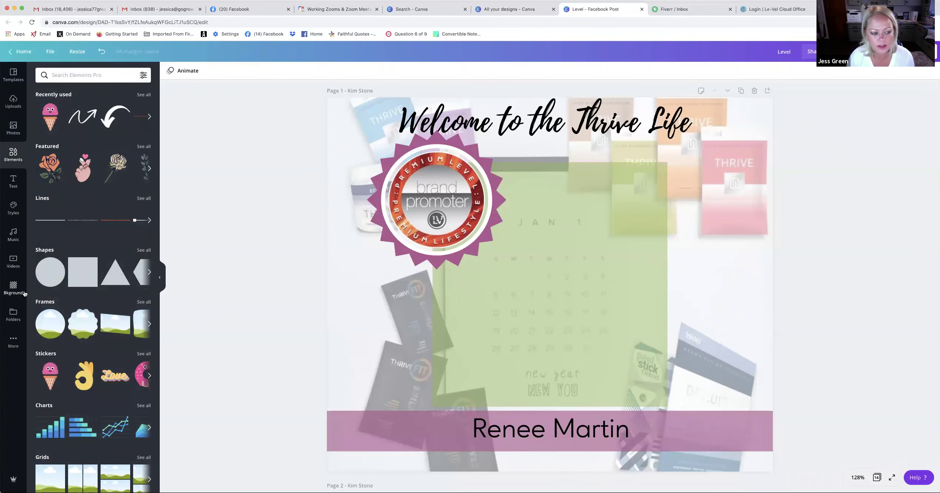
# Add a single-photo grid from Elements so a sky-and-hills placeholder fills page 1.
pyautogui.scroll(-1, 62, 323)
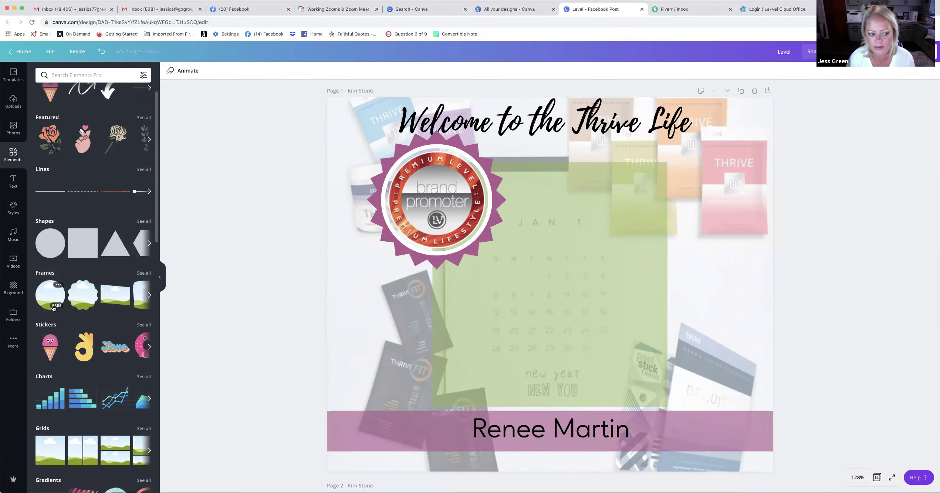
pyautogui.hscroll(2, 120, 295)
pyautogui.hscroll(5, 121, 295)
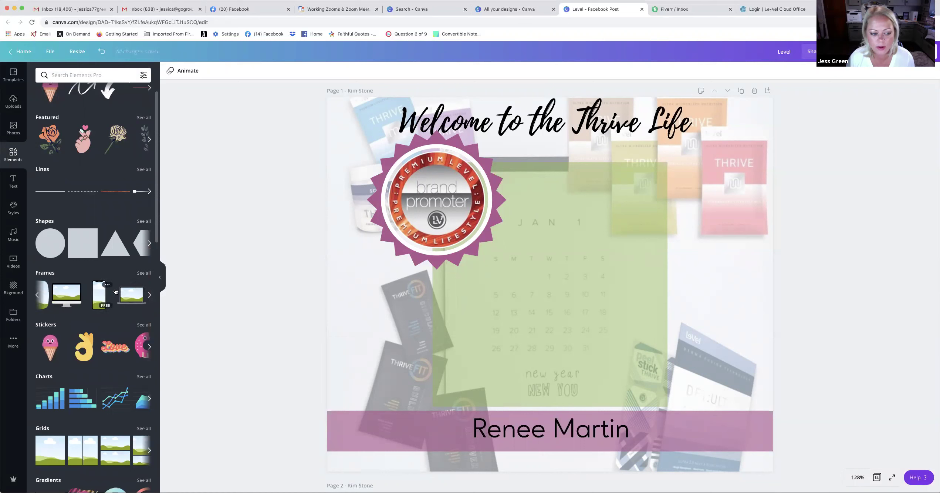
pyautogui.hscroll(5, 111, 292)
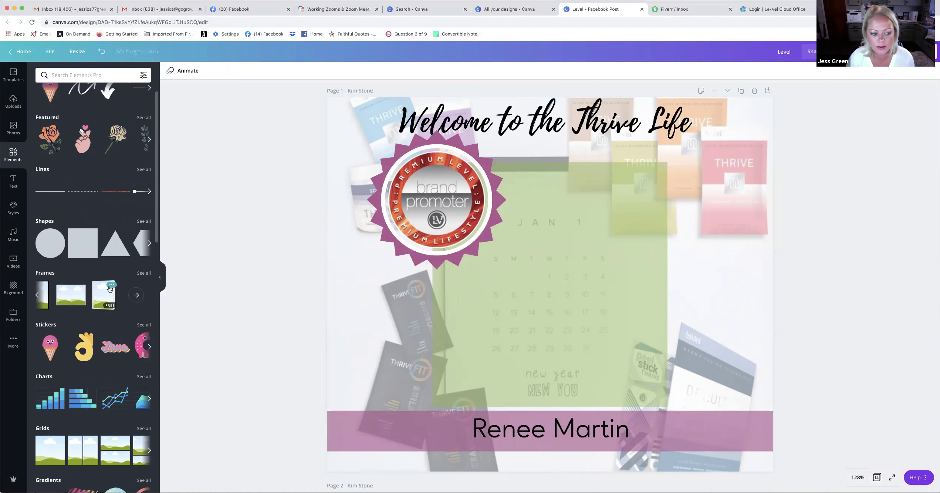
pyautogui.hscroll(-3, 66, 295)
pyautogui.hscroll(-5, 66, 295)
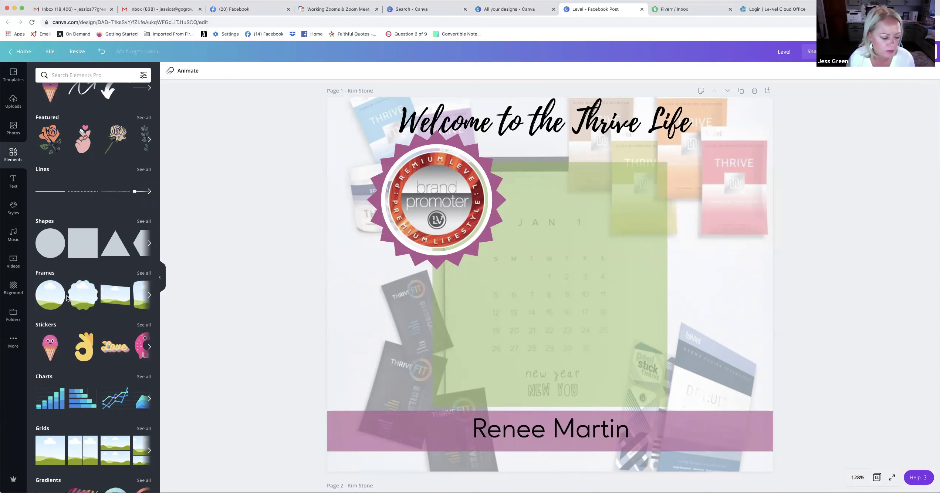
pyautogui.hscroll(2, 79, 296)
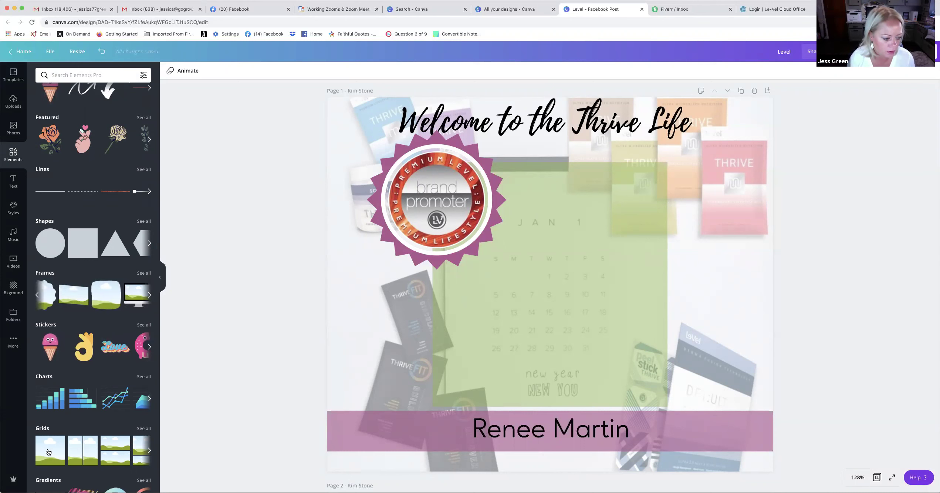
pyautogui.click(48, 451)
pyautogui.scroll(-1, 92, 296)
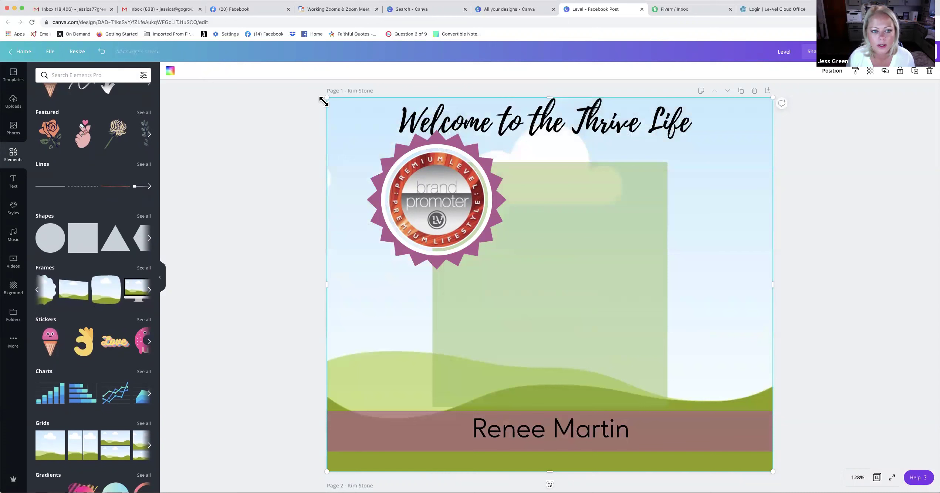
pyautogui.scroll(-1, 327, 101)
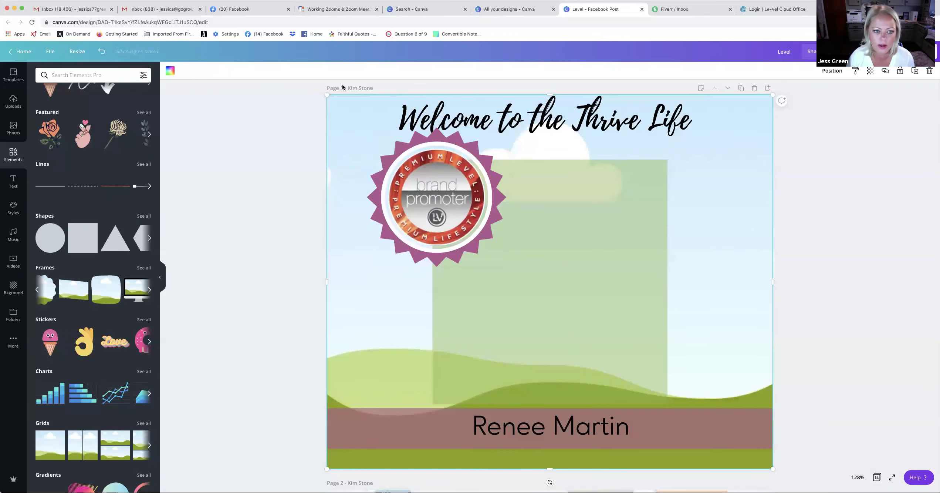
# Shrink the landscape grid to about 351 by 307 and shift the green calendar panel left.
pyautogui.moveTo(327, 94); pyautogui.dragTo(500, 243)
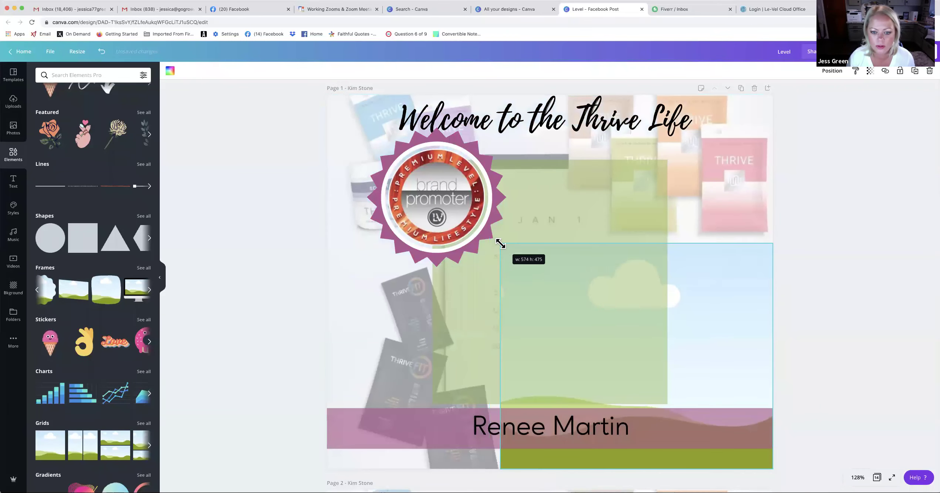
pyautogui.moveTo(772, 467); pyautogui.dragTo(657, 385)
pyautogui.moveTo(571, 296)
pyautogui.mouseDown()
pyautogui.moveTo(560, 279)
pyautogui.moveTo(584, 296)
pyautogui.mouseUp()
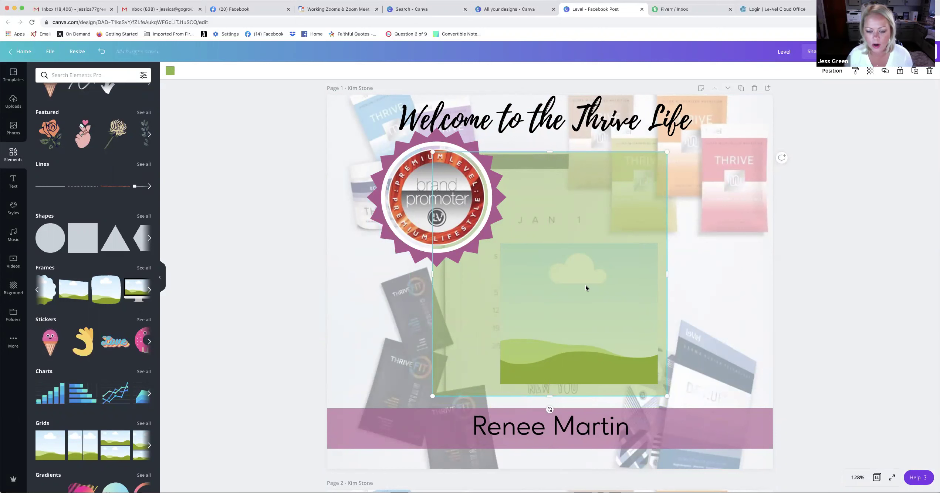
pyautogui.scroll(1, 576, 289)
pyautogui.moveTo(555, 202)
pyautogui.mouseDown()
pyautogui.moveTo(555, 226)
pyautogui.moveTo(390, 226)
pyautogui.moveTo(628, 226)
pyautogui.moveTo(518, 213)
pyautogui.moveTo(618, 217)
pyautogui.moveTo(547, 210)
pyautogui.mouseUp()
pyautogui.click(633, 258)
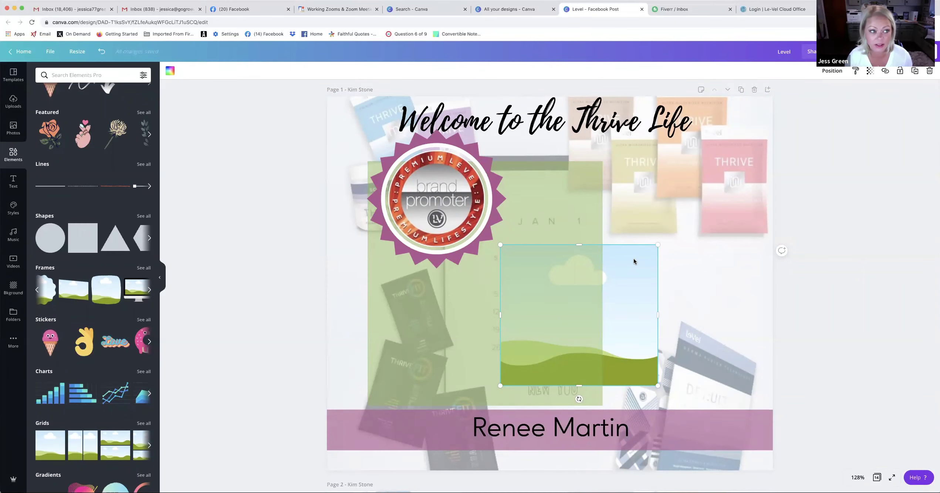
pyautogui.rightClick(634, 261)
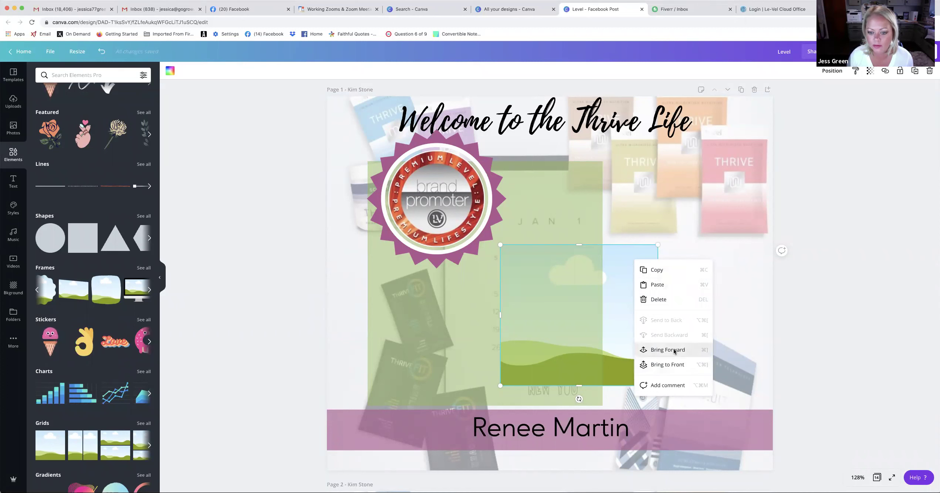
# Bring the landscape image forward, move the green panel back right, and enlarge the image to 393 by 354.
pyautogui.click(674, 350)
pyautogui.moveTo(578, 218); pyautogui.dragTo(640, 221)
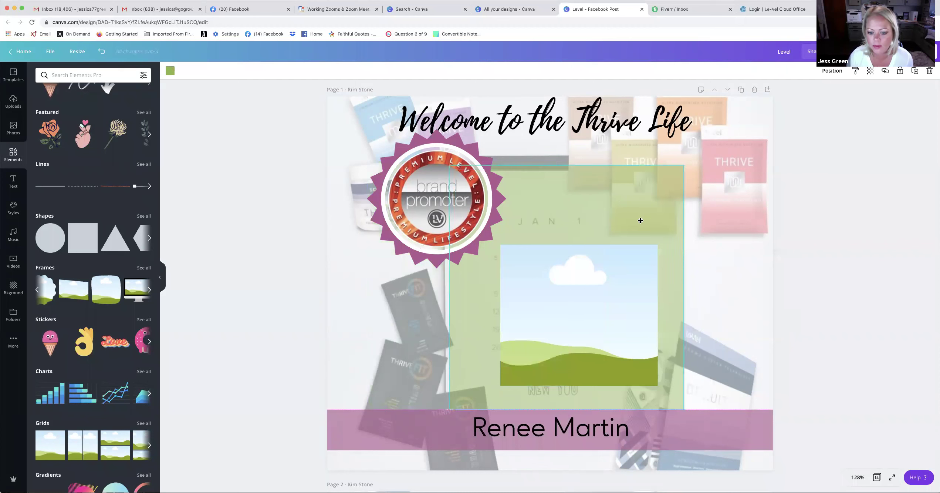
pyautogui.moveTo(598, 279); pyautogui.dragTo(588, 264)
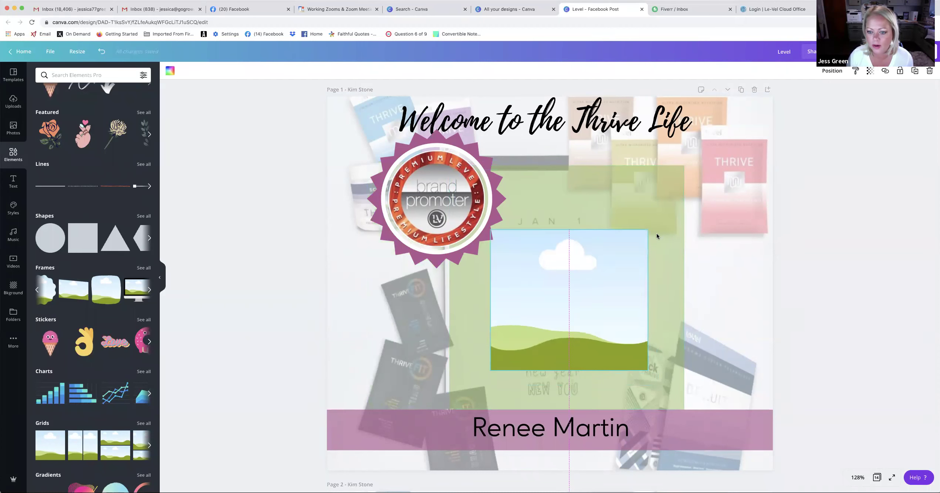
pyautogui.moveTo(647, 229); pyautogui.dragTo(678, 202)
# Fine-tune the landscape frame's edges and snap it to the centre of the green panel.
pyautogui.moveTo(480, 285); pyautogui.dragTo(475, 287)
pyautogui.moveTo(576, 370); pyautogui.dragTo(574, 381)
pyautogui.moveTo(575, 289); pyautogui.dragTo(573, 274)
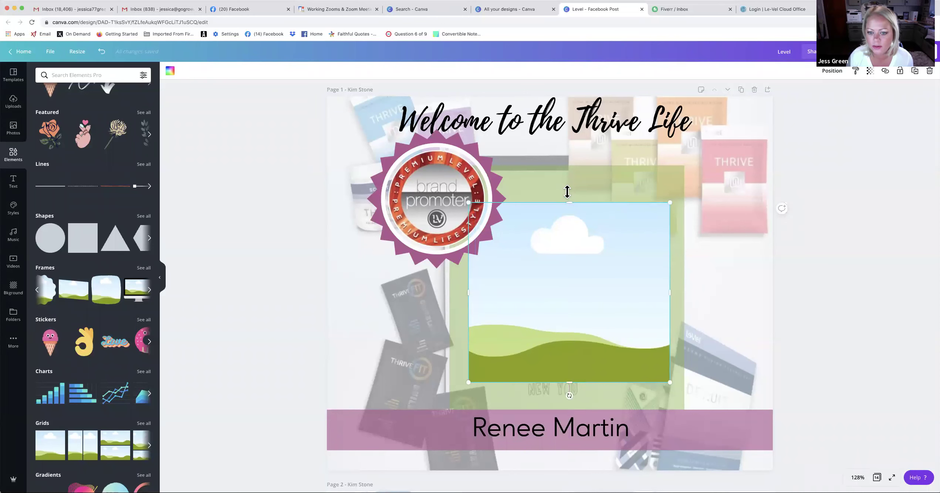
pyautogui.moveTo(567, 192); pyautogui.dragTo(567, 191)
pyautogui.click(825, 247)
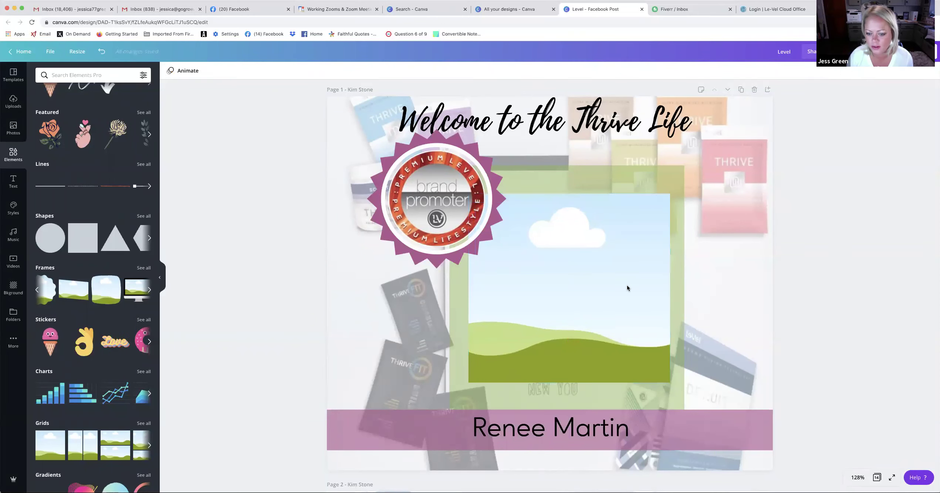
pyautogui.moveTo(608, 288); pyautogui.dragTo(608, 285)
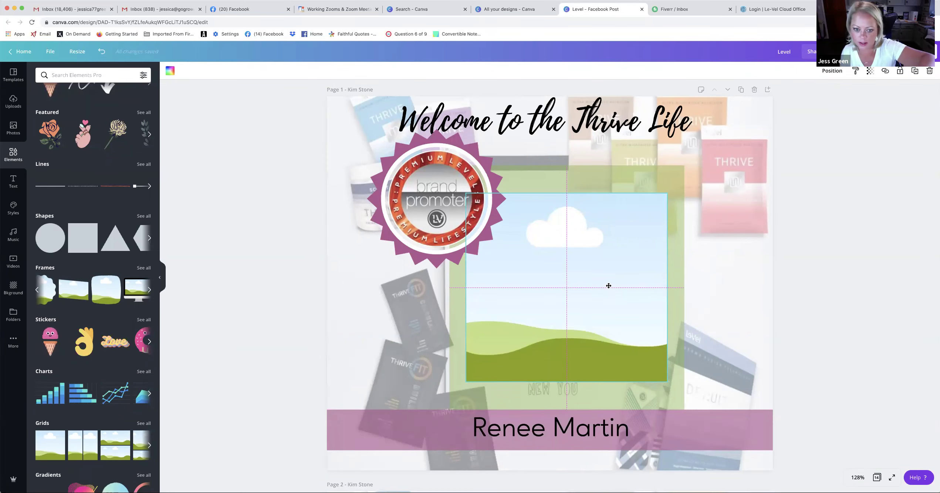
pyautogui.moveTo(609, 285); pyautogui.dragTo(609, 284)
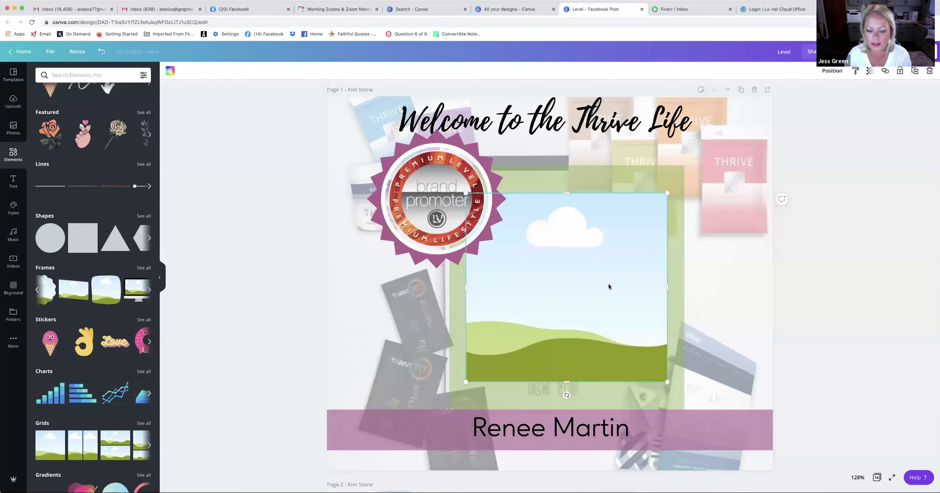
# Show the Uploads library of your own images beside the design.
pyautogui.click(886, 328)
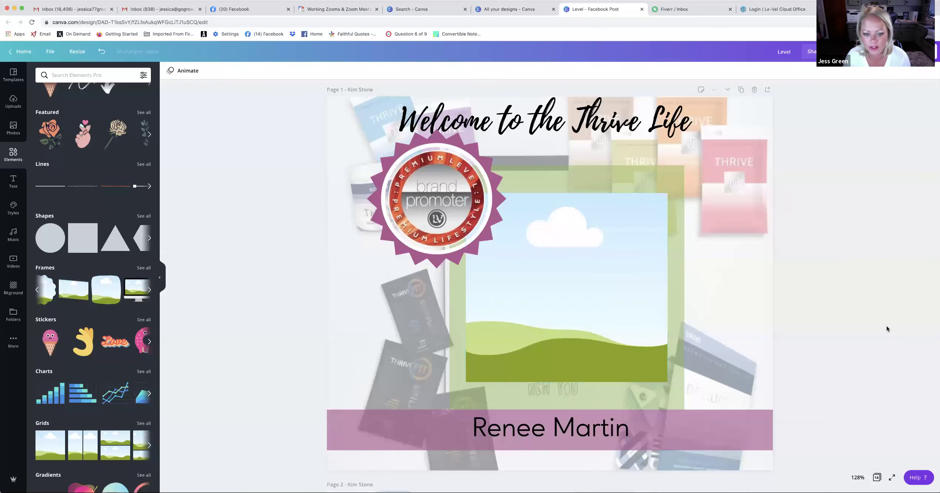
pyautogui.scroll(-1, 525, 316)
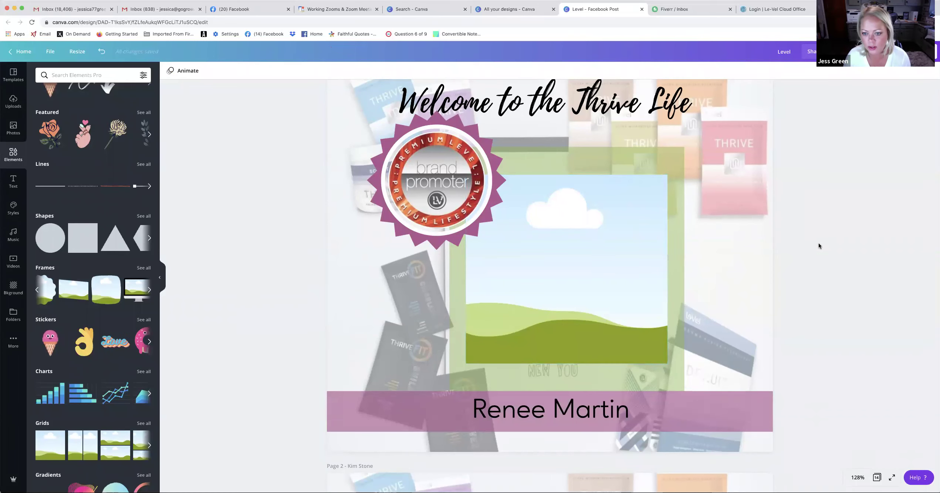
pyautogui.scroll(1, 541, 227)
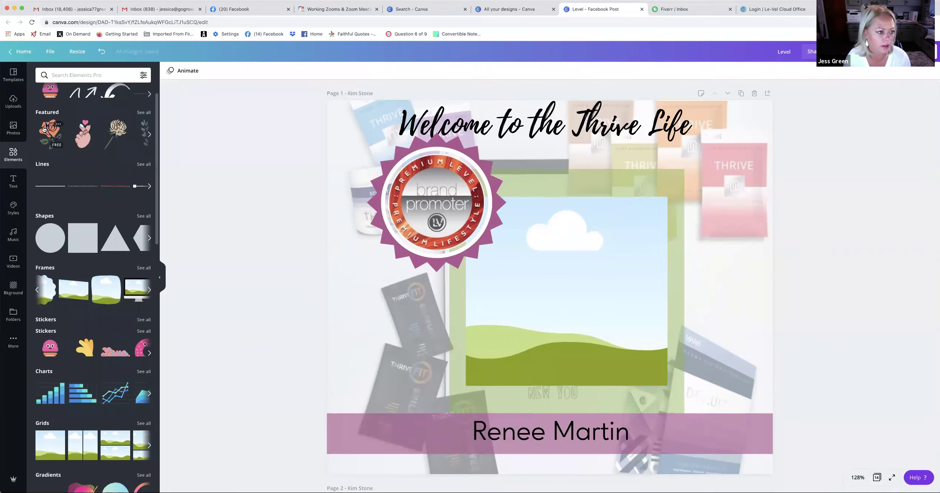
pyautogui.scroll(2, 50, 122)
pyautogui.click(12, 100)
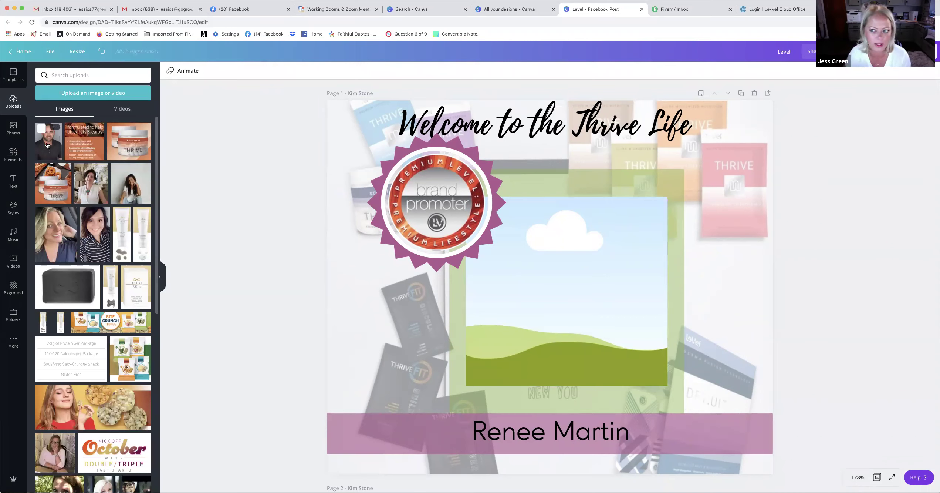
# Drop the man's headshot into the page 1 frame and crop it so his face sits well.
pyautogui.moveTo(45, 144); pyautogui.dragTo(531, 234)
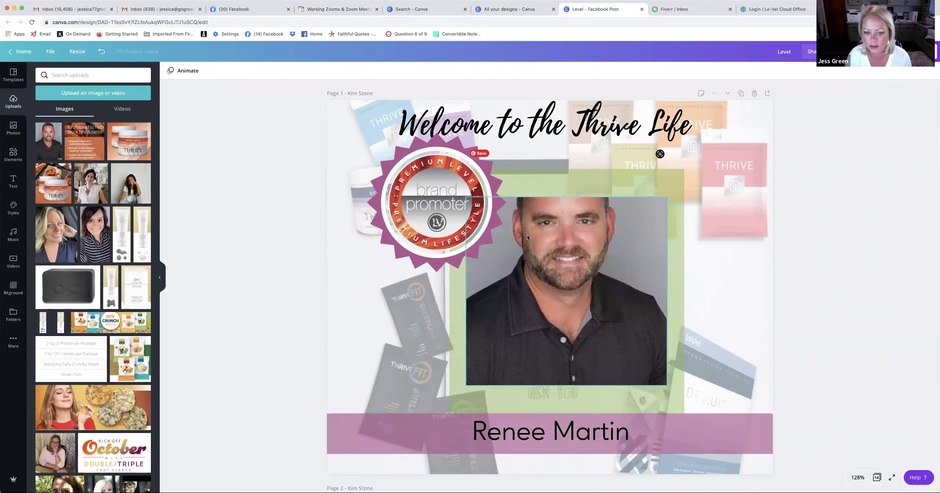
pyautogui.doubleClick(546, 248)
pyautogui.moveTo(547, 243); pyautogui.dragTo(549, 296)
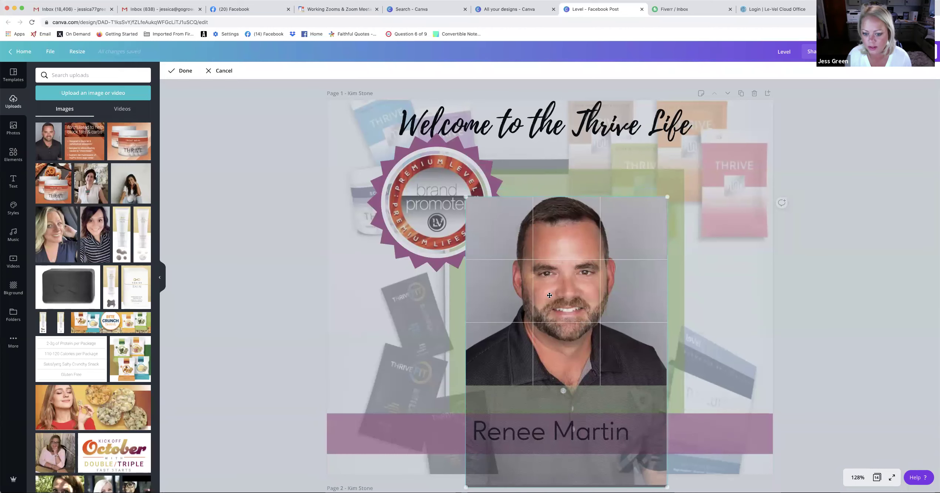
pyautogui.click(846, 278)
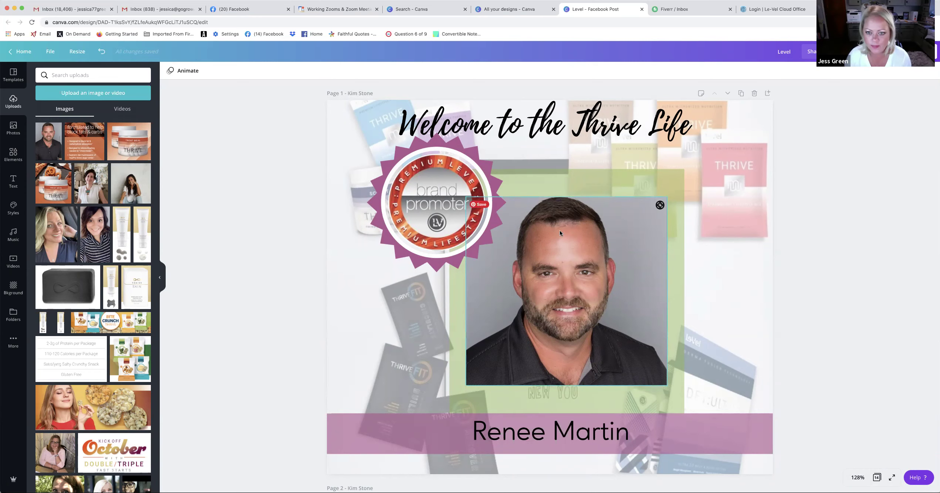
# Scroll down past pages 2 and 3 to the Page 4 Congratulations layout.
pyautogui.scroll(-10, 737, 301)
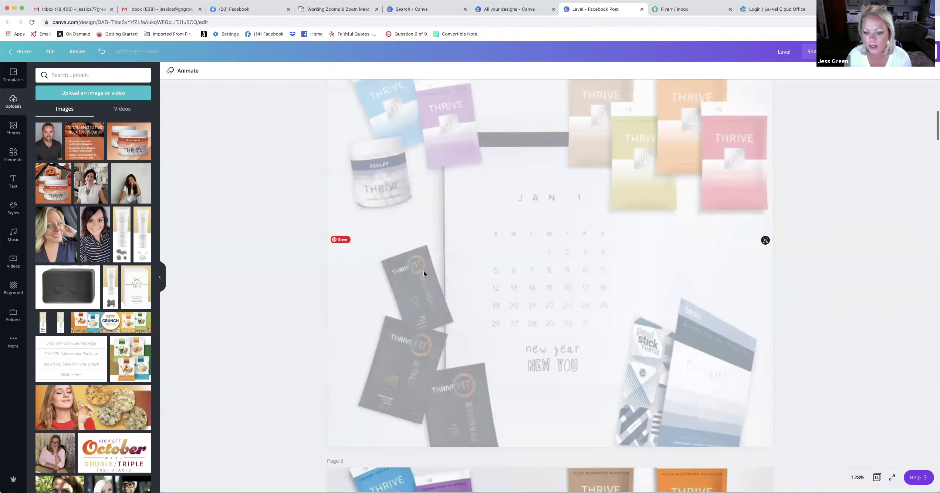
pyautogui.scroll(-7, 626, 268)
pyautogui.scroll(-7, 625, 266)
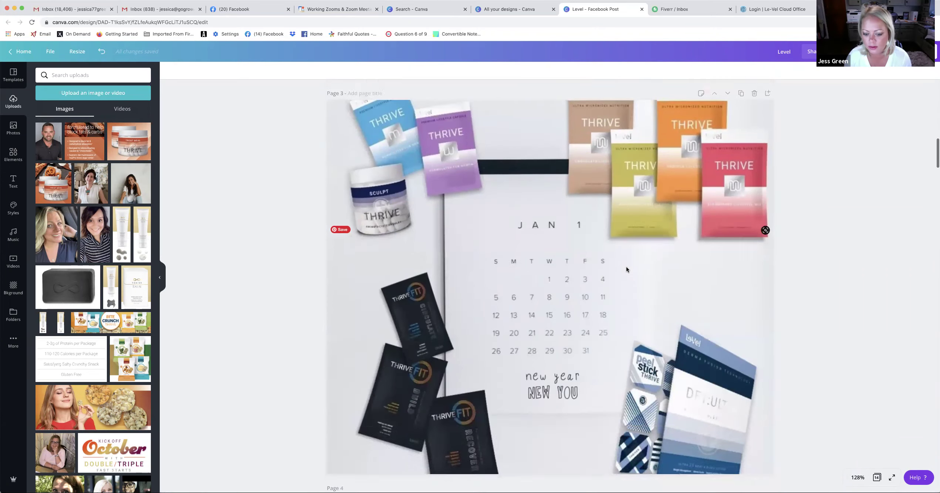
pyautogui.scroll(9, 626, 267)
pyautogui.scroll(8, 626, 268)
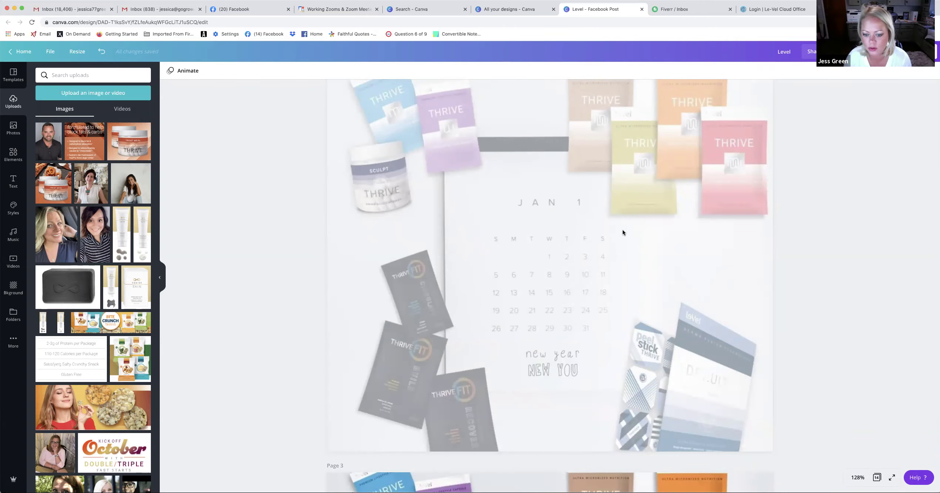
pyautogui.scroll(-10, 622, 229)
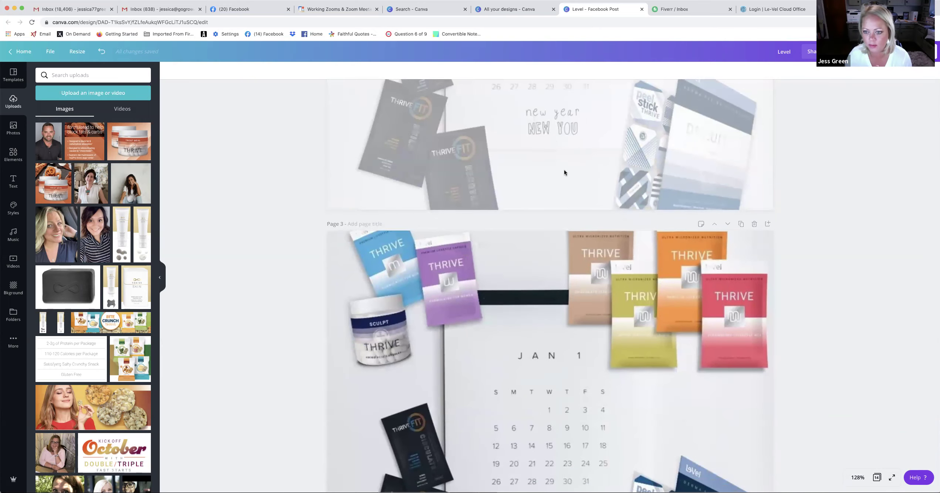
pyautogui.scroll(-5, 573, 232)
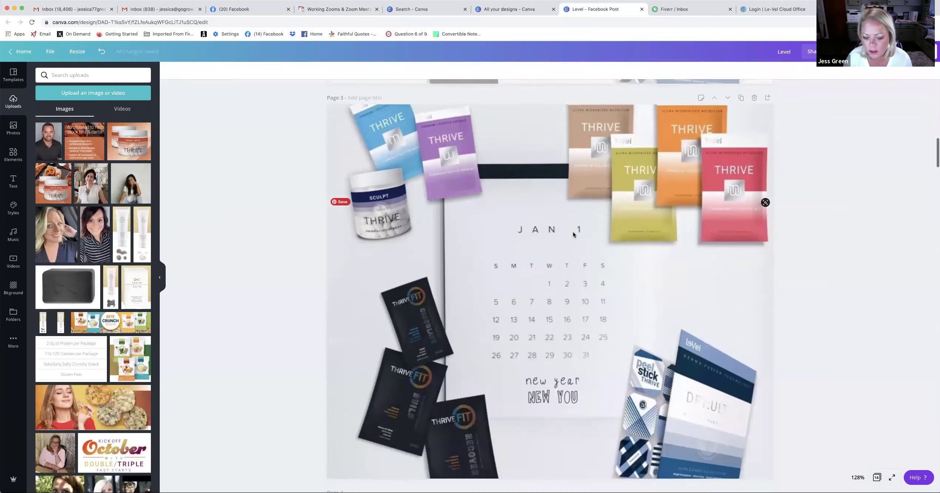
pyautogui.scroll(-13, 573, 234)
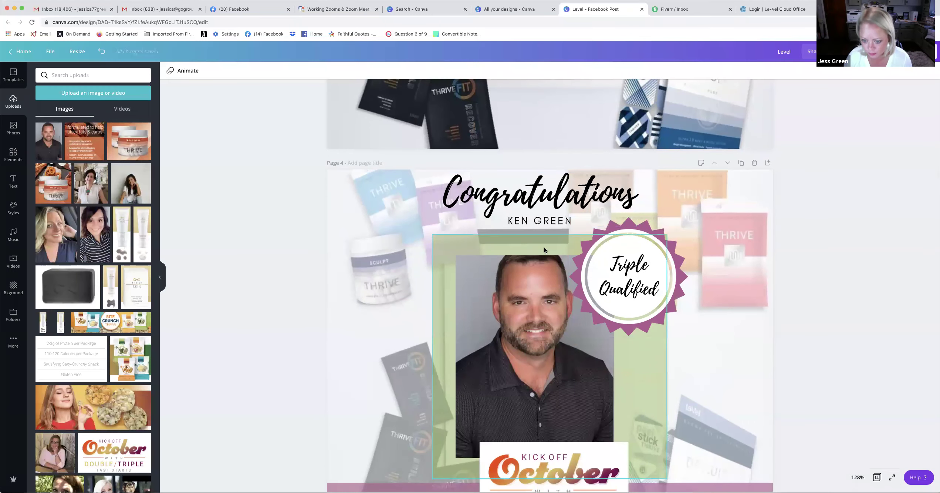
pyautogui.scroll(-2, 545, 246)
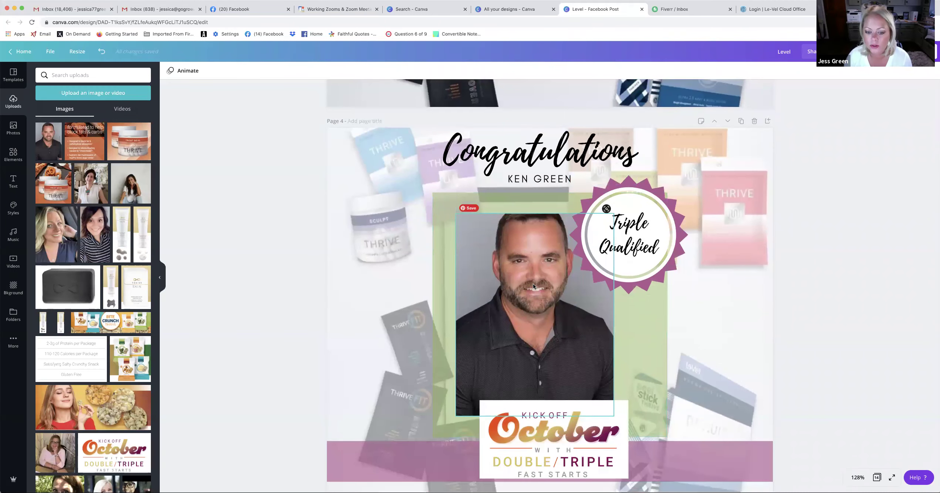
# Delete the man's headshot from the Congratulations page and select the Kick Off October graphic.
pyautogui.moveTo(535, 284); pyautogui.dragTo(545, 283)
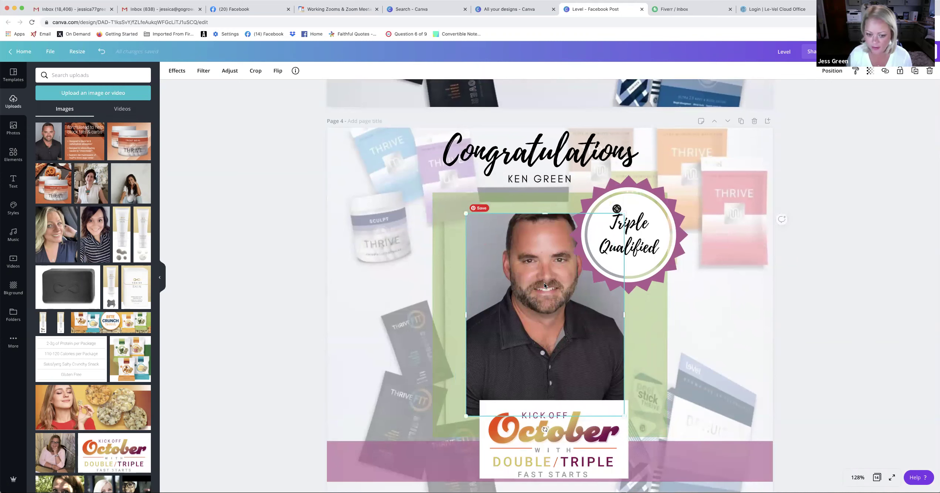
pyautogui.press('Delete')
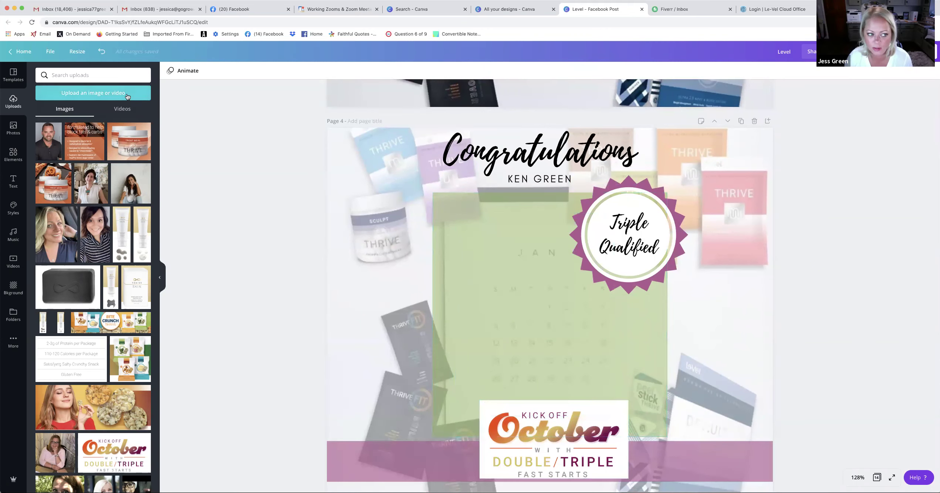
pyautogui.scroll(-8, 100, 287)
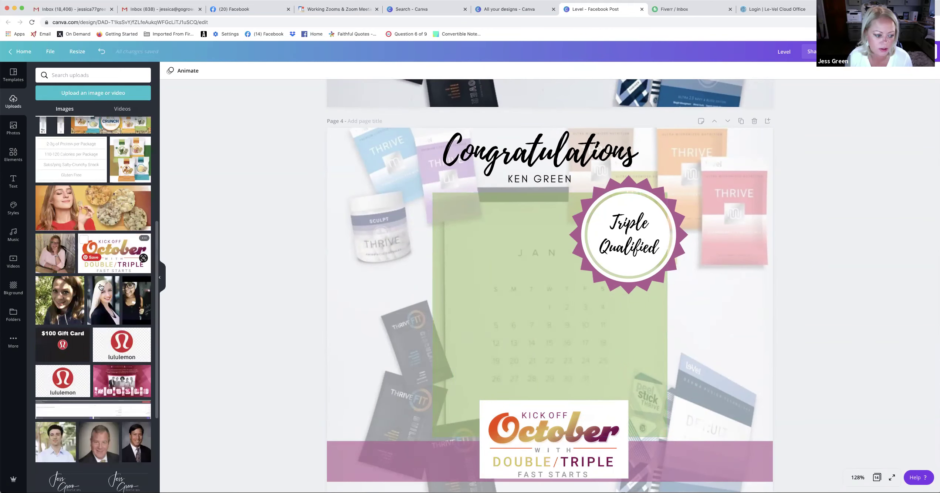
pyautogui.scroll(-5, 100, 286)
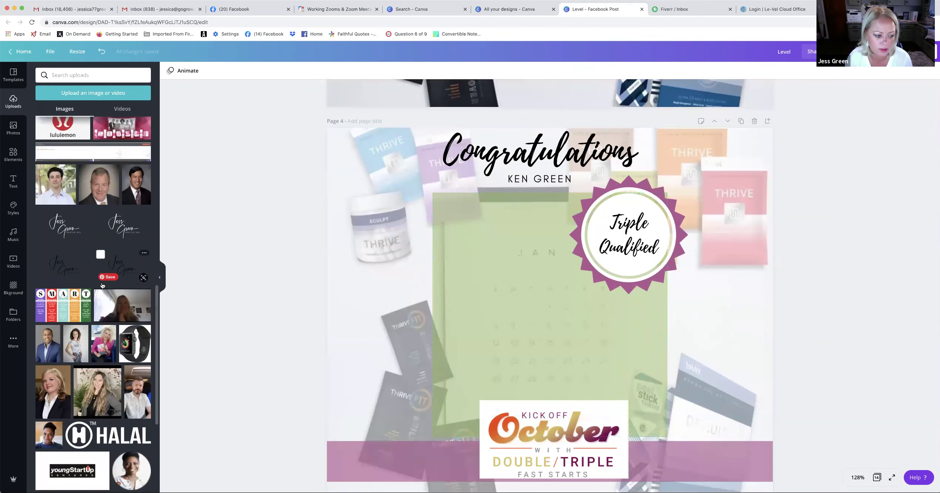
pyautogui.scroll(-9, 103, 282)
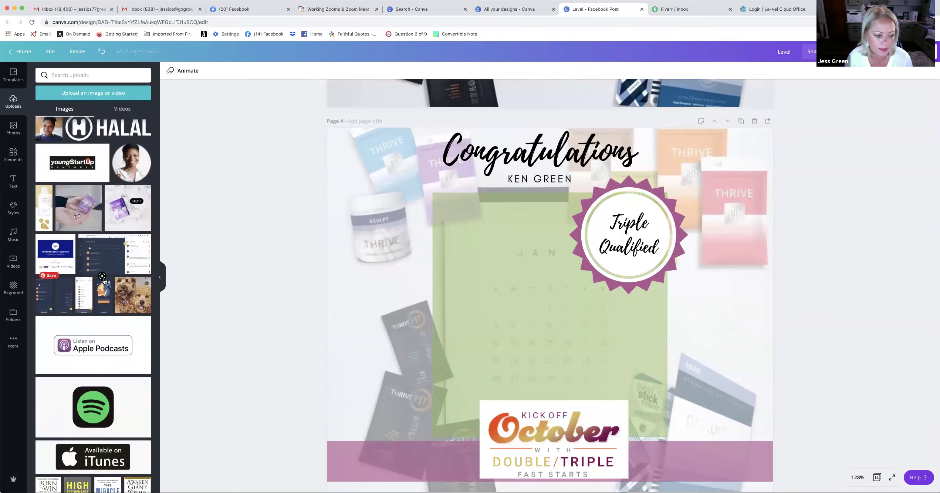
pyautogui.scroll(15, 114, 265)
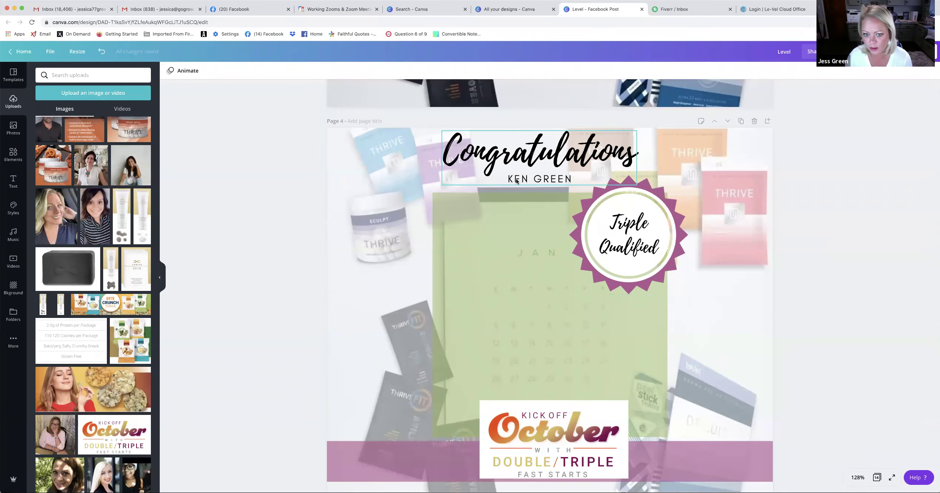
pyautogui.moveTo(555, 449)
pyautogui.mouseDown()
pyautogui.moveTo(584, 448)
pyautogui.moveTo(549, 448)
pyautogui.mouseUp()
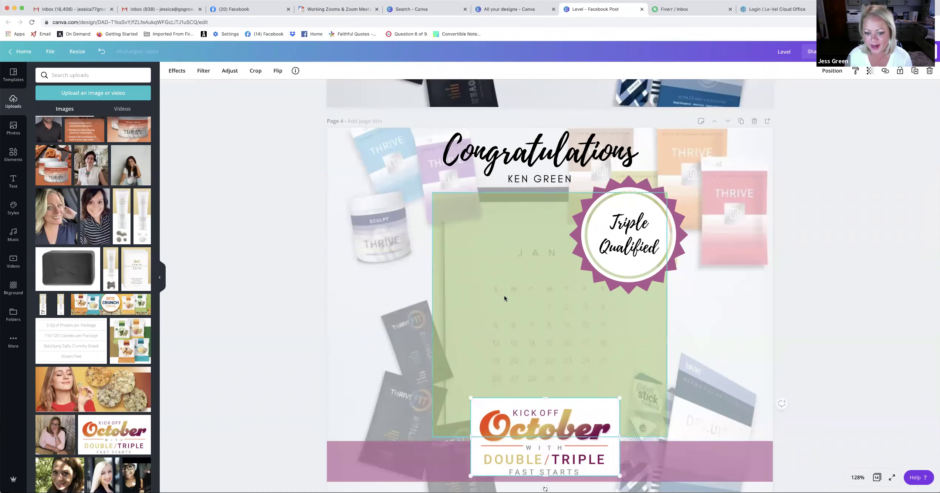
# Add a sky-and-hills photo grid to page 4 and shrink it to fit the green panel.
pyautogui.click(13, 154)
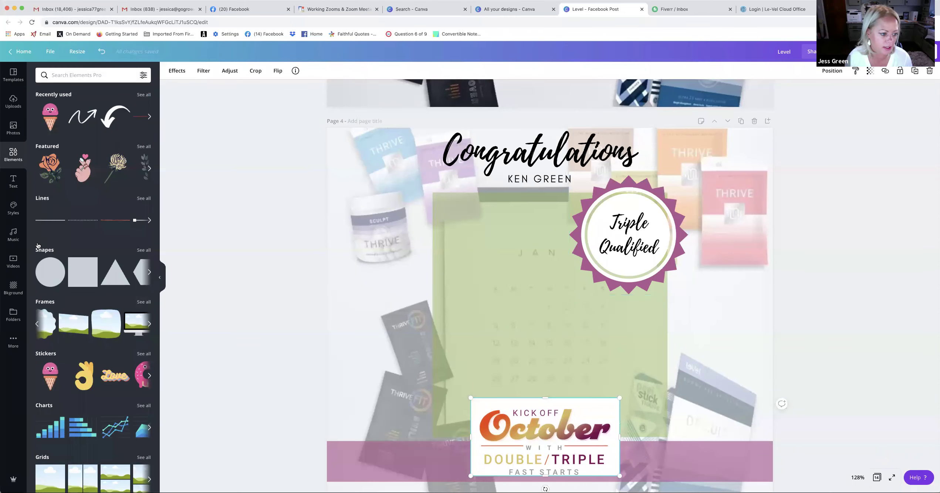
pyautogui.click(47, 483)
pyautogui.moveTo(325, 127); pyautogui.dragTo(465, 262)
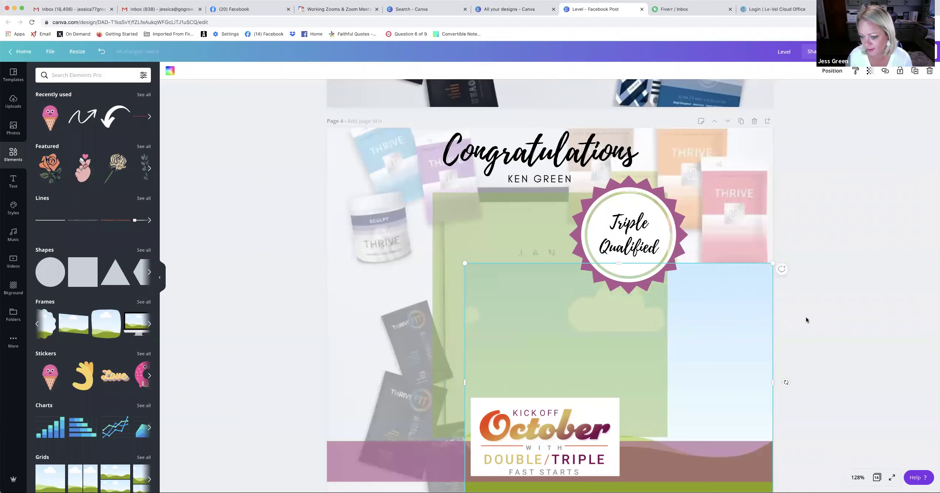
pyautogui.scroll(-2, 806, 319)
pyautogui.moveTo(773, 460); pyautogui.dragTo(653, 357)
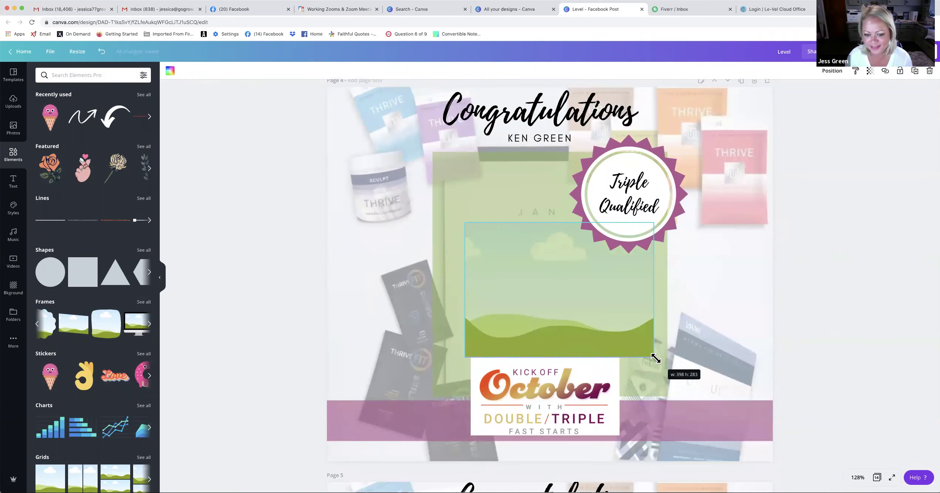
# Reorder layers so the green panel sits behind the Triple Qualified badge and sky placeholder.
pyautogui.rightClick(486, 244)
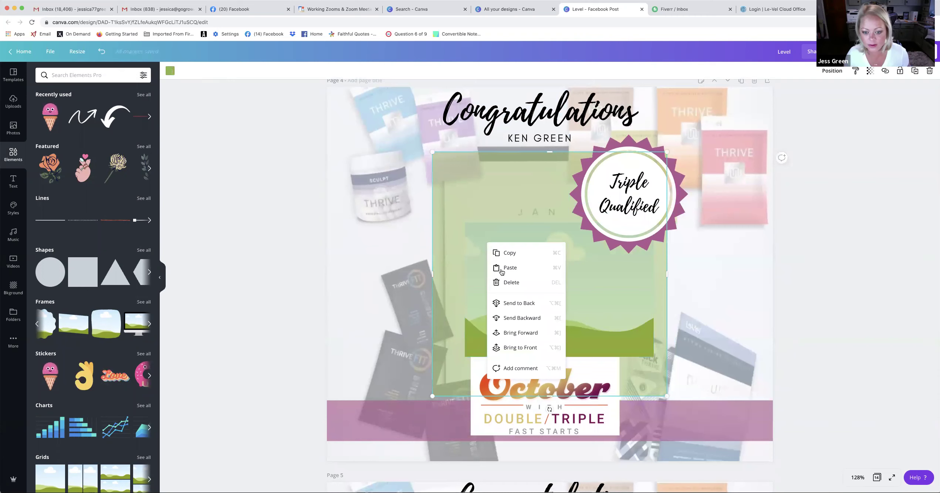
pyautogui.click(529, 332)
pyautogui.rightClick(523, 315)
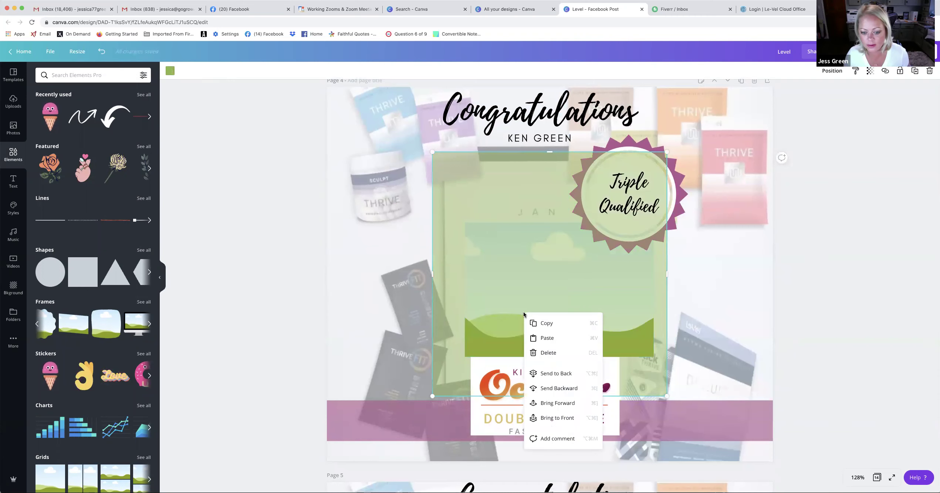
pyautogui.click(562, 388)
pyautogui.rightClick(523, 288)
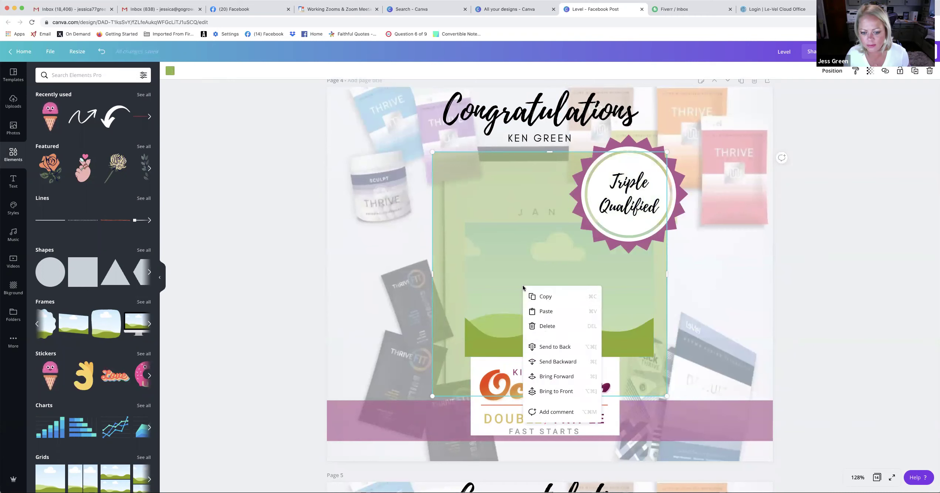
pyautogui.click(559, 358)
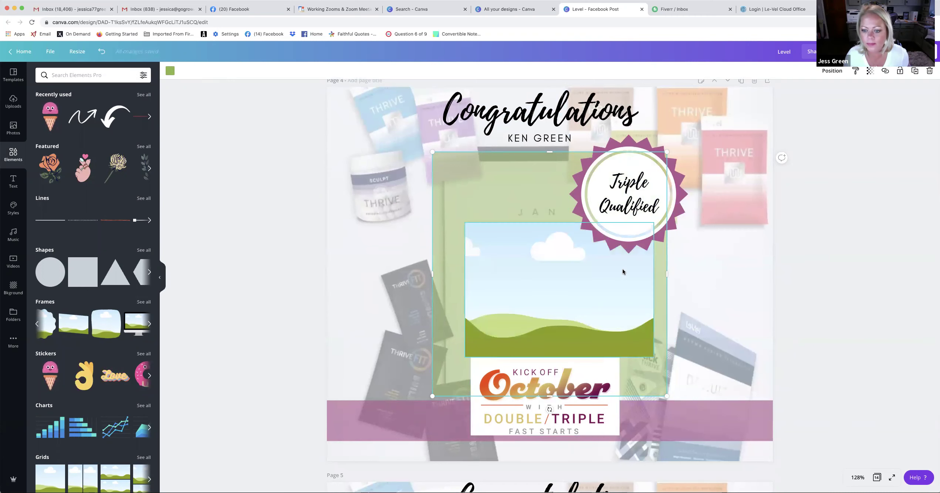
# Resize the placeholder to about 345 px wide, make it taller, and centre it on the page.
pyautogui.click(634, 277)
pyautogui.moveTo(652, 287); pyautogui.dragTo(594, 284)
pyautogui.moveTo(539, 222); pyautogui.dragTo(539, 182)
pyautogui.moveTo(611, 273); pyautogui.dragTo(629, 274)
pyautogui.moveTo(567, 325); pyautogui.dragTo(567, 340)
pyautogui.moveTo(459, 188); pyautogui.dragTo(454, 182)
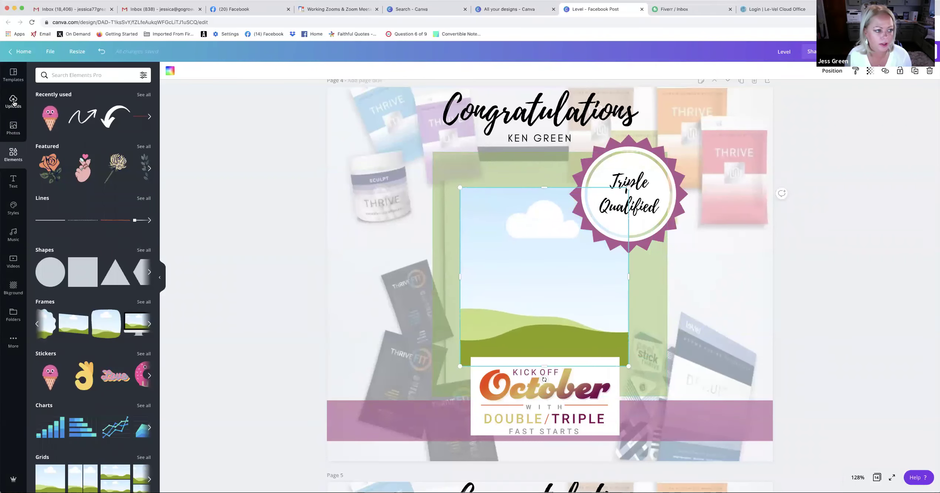
pyautogui.click(14, 103)
pyautogui.scroll(1, 89, 140)
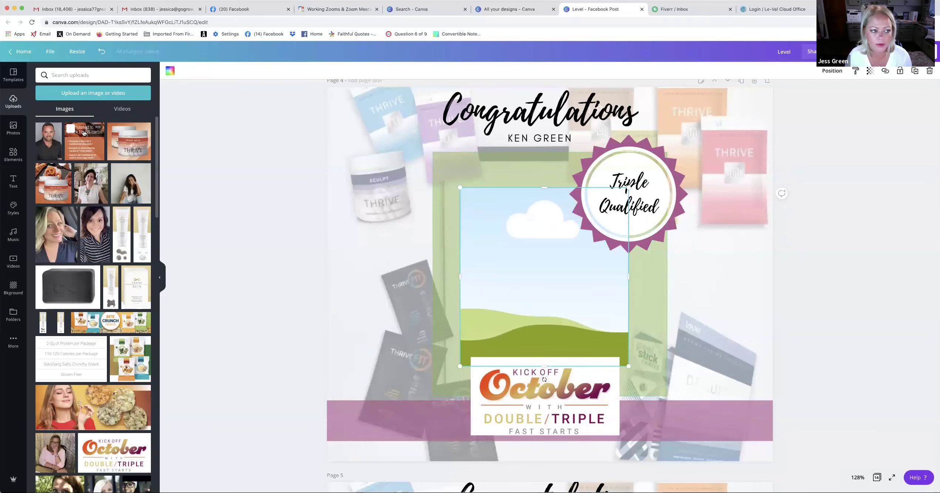
# Upload four of today's recent files, including the customer rewards and retail customers images, from the computer.
pyautogui.click(94, 96)
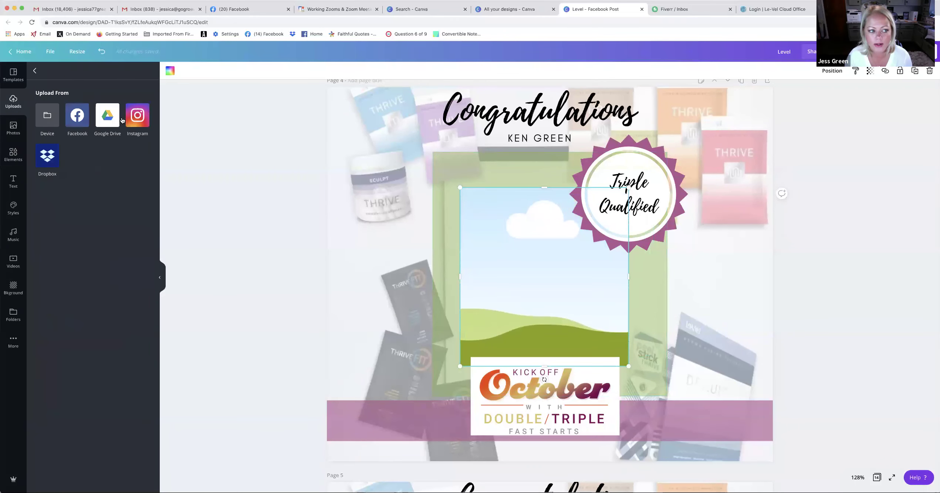
pyautogui.click(47, 117)
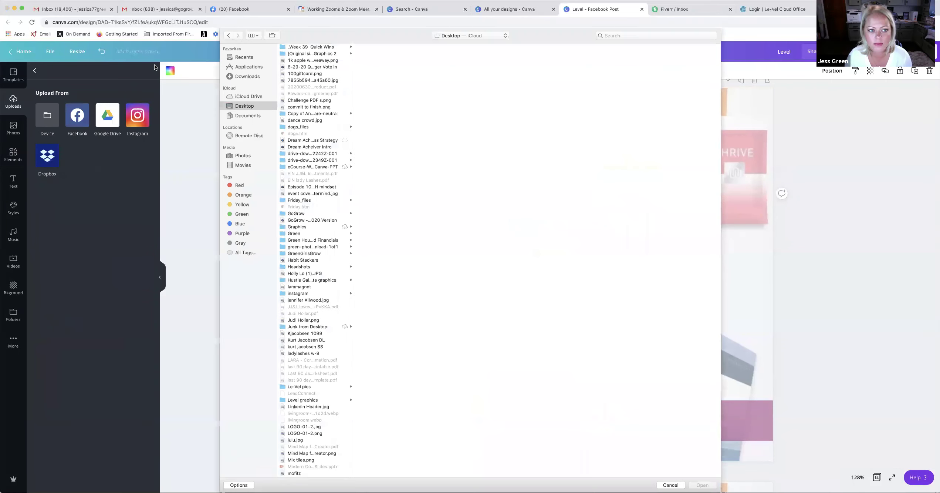
pyautogui.click(242, 58)
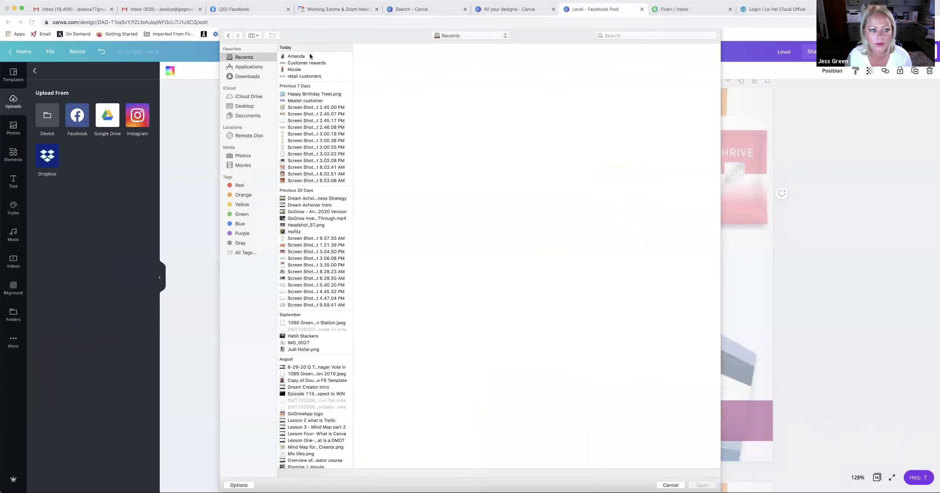
pyautogui.click(299, 57)
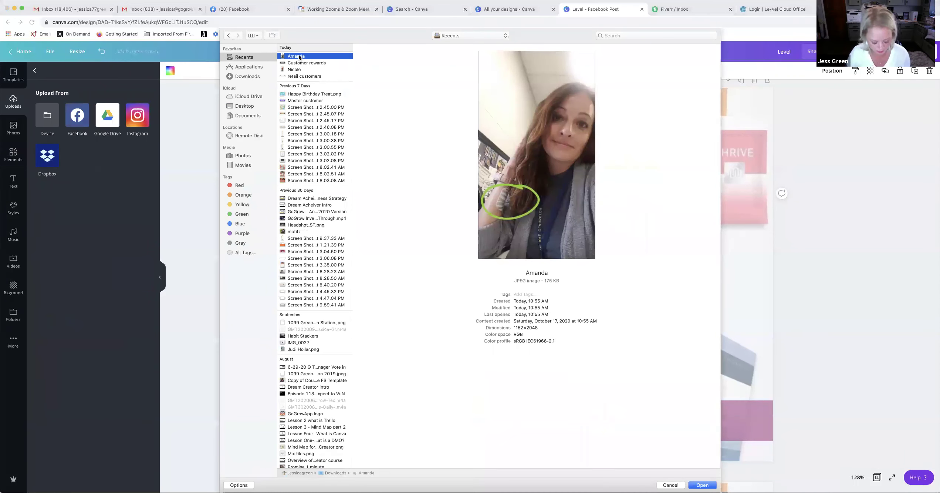
pyautogui.keyDown('super'); pyautogui.click(291, 64); pyautogui.keyUp('super')
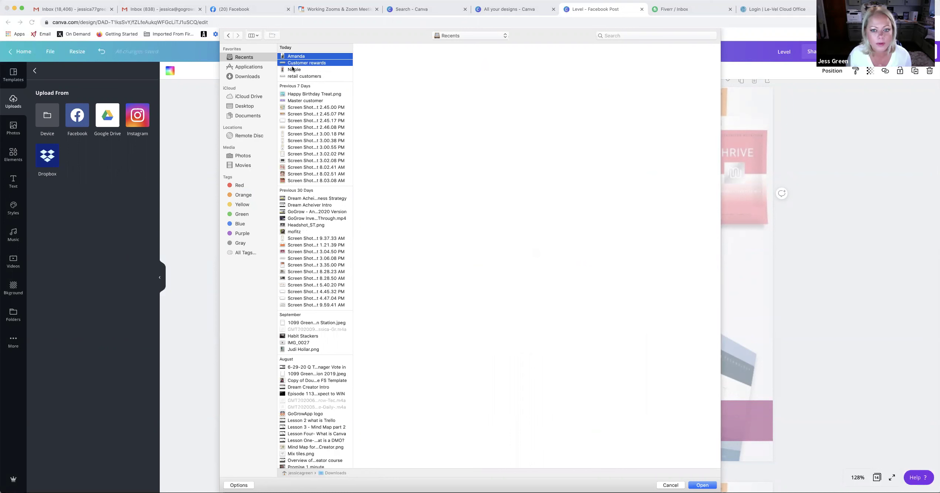
pyautogui.keyDown('super'); pyautogui.click(292, 69); pyautogui.keyUp('super')
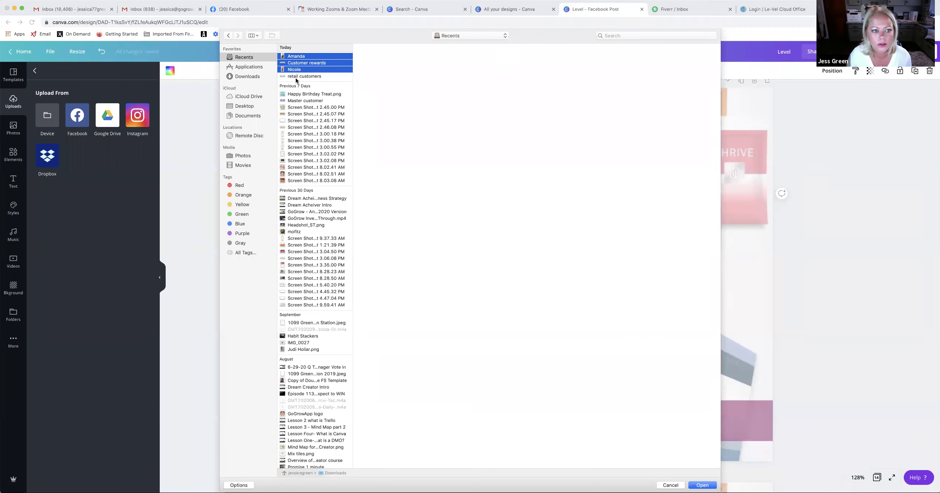
pyautogui.keyDown('super'); pyautogui.click(295, 77); pyautogui.keyUp('super')
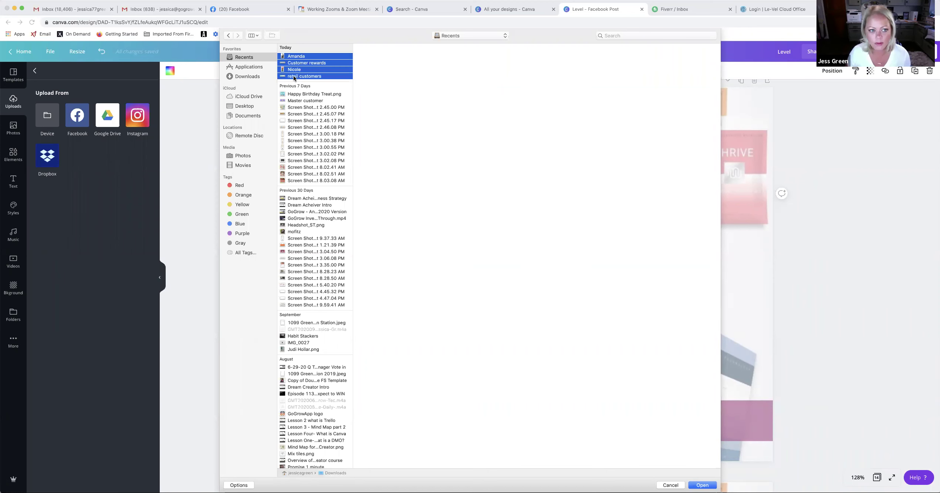
pyautogui.press('Return')
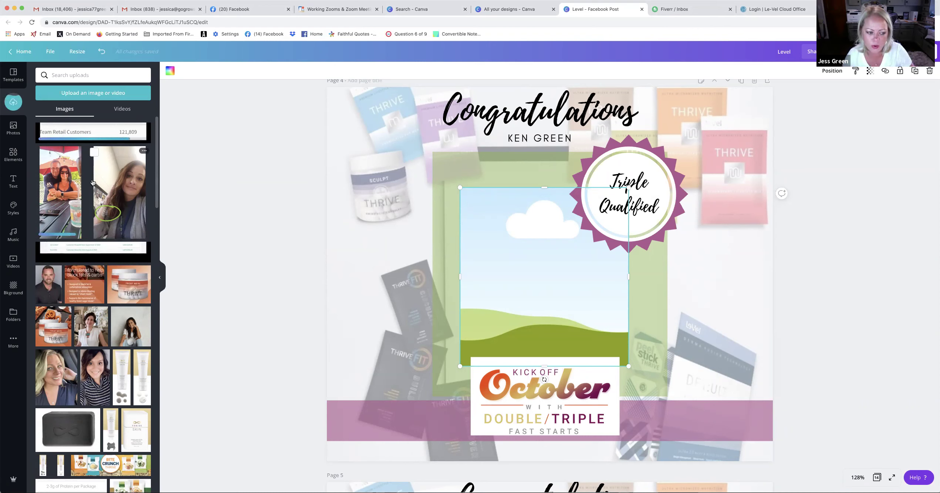
# Drop the woman's uploaded photo into the empty frame and shift it down so her face shows.
pyautogui.scroll(-20, 108, 307)
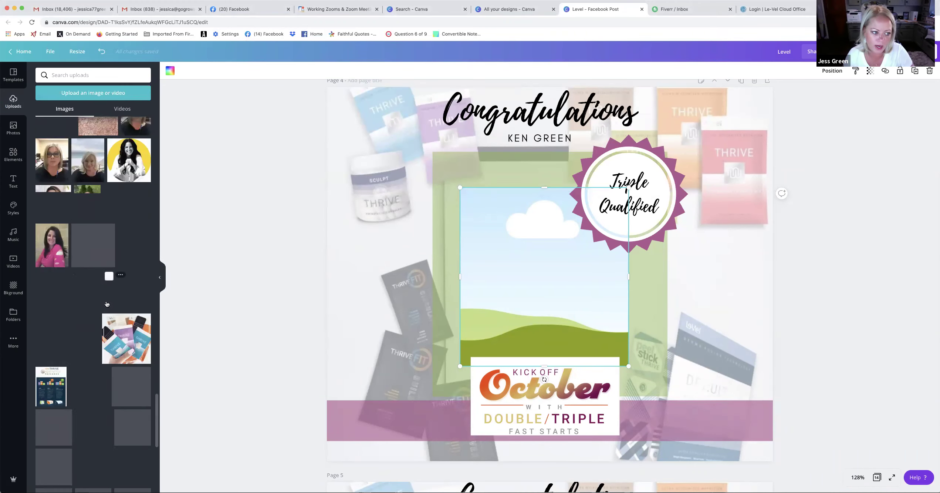
pyautogui.scroll(-10, 107, 304)
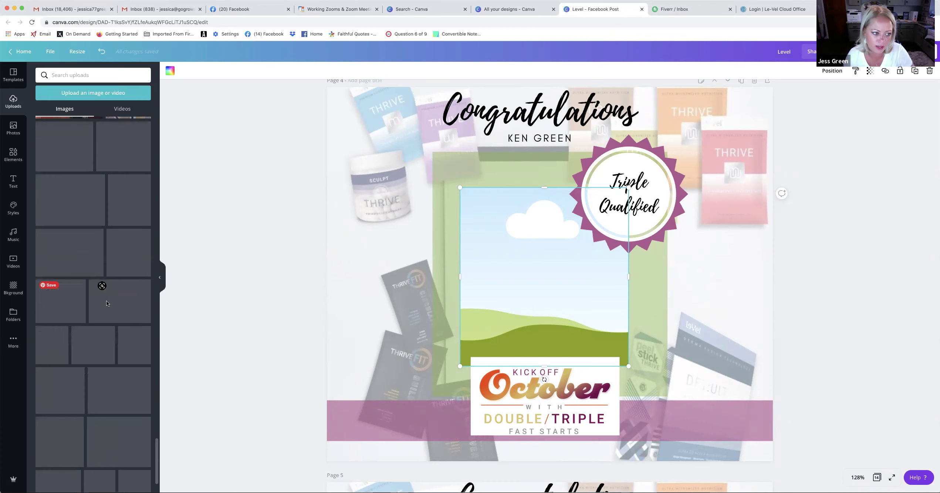
pyautogui.scroll(10, 106, 304)
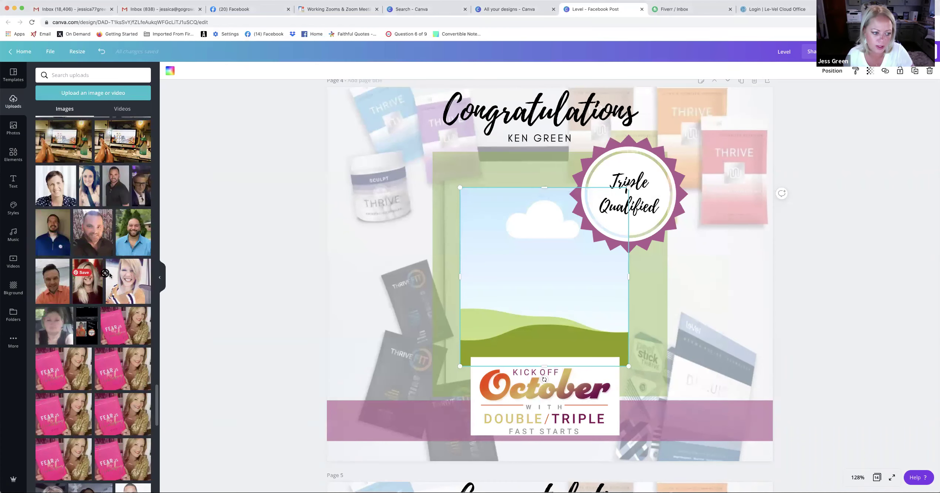
pyautogui.scroll(10, 107, 283)
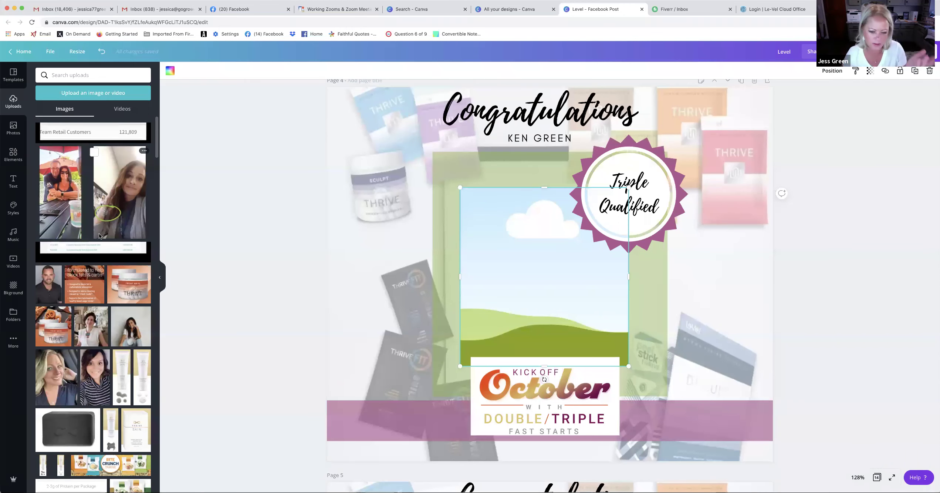
pyautogui.moveTo(121, 191); pyautogui.dragTo(486, 242)
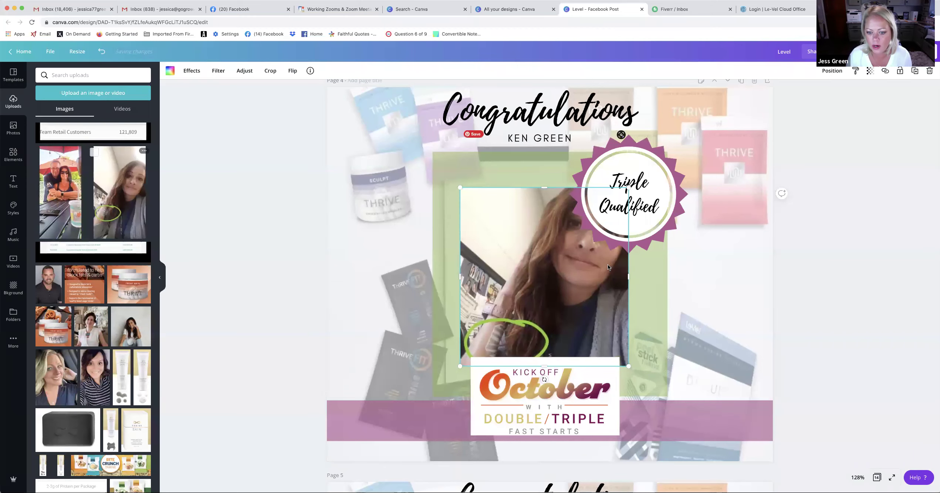
pyautogui.doubleClick(552, 256)
pyautogui.moveTo(551, 256); pyautogui.dragTo(511, 289)
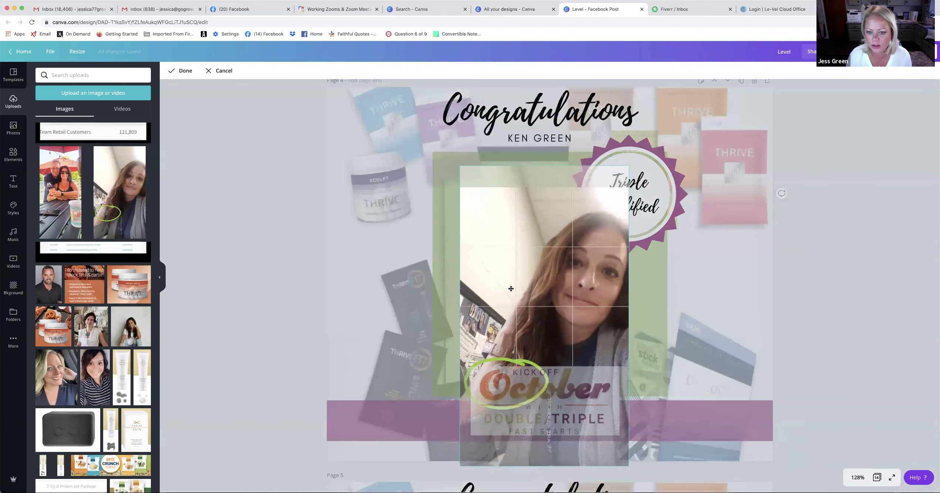
pyautogui.click(269, 228)
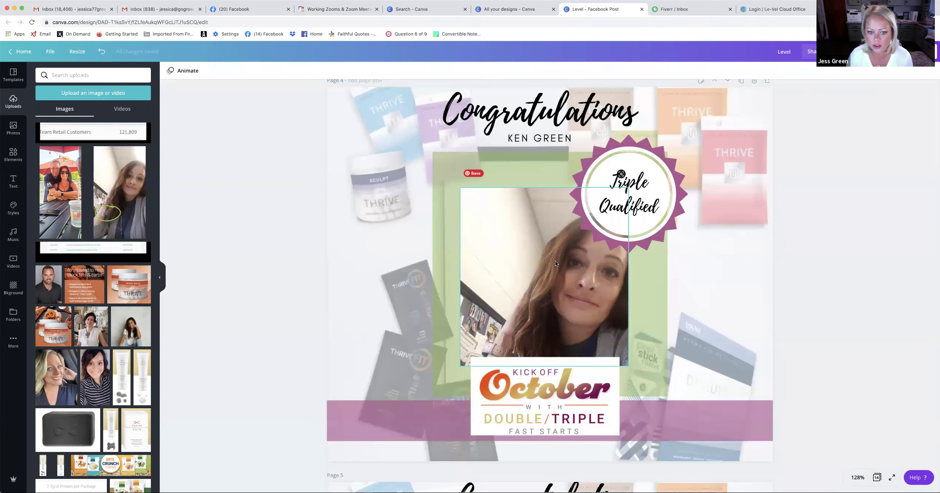
# Try moving and enlarging the frame and photo, then undo all three changes.
pyautogui.moveTo(532, 165); pyautogui.dragTo(504, 165)
pyautogui.moveTo(541, 269); pyautogui.dragTo(514, 272)
pyautogui.moveTo(424, 177); pyautogui.dragTo(422, 171)
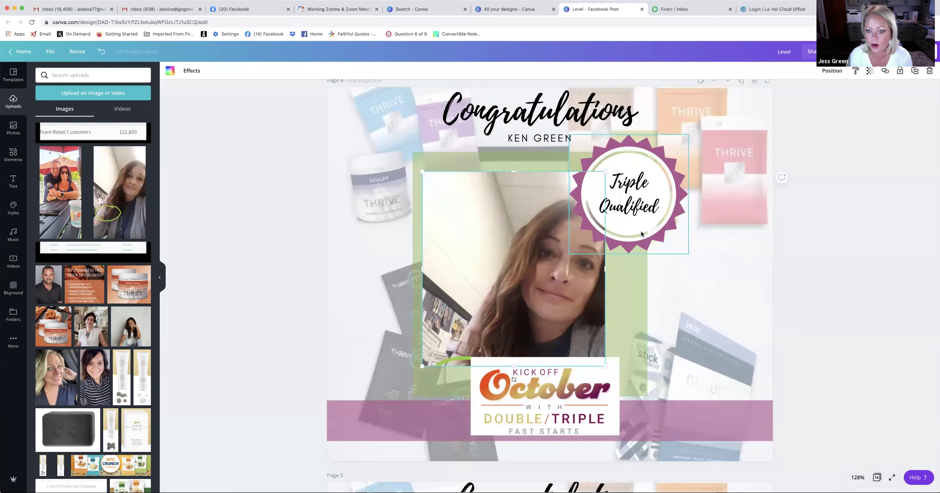
pyautogui.scroll(-1, 225, 82)
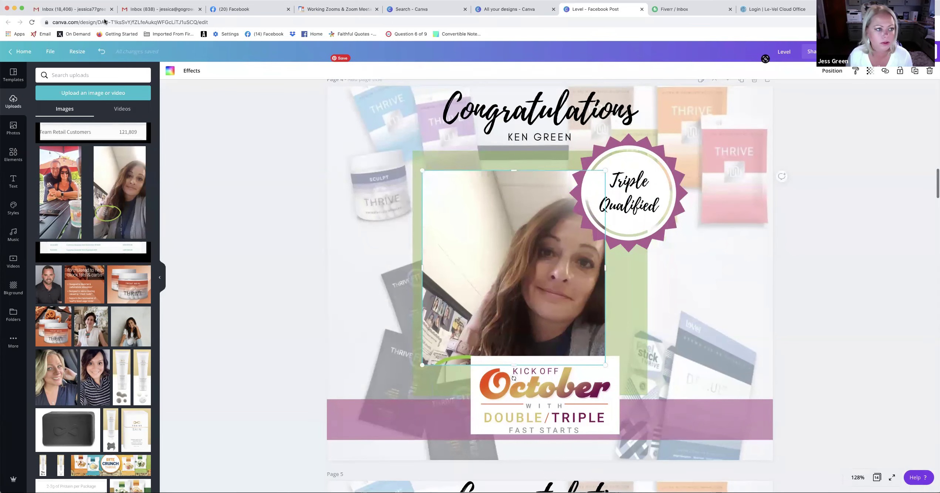
pyautogui.click(99, 53)
pyautogui.click(99, 53)
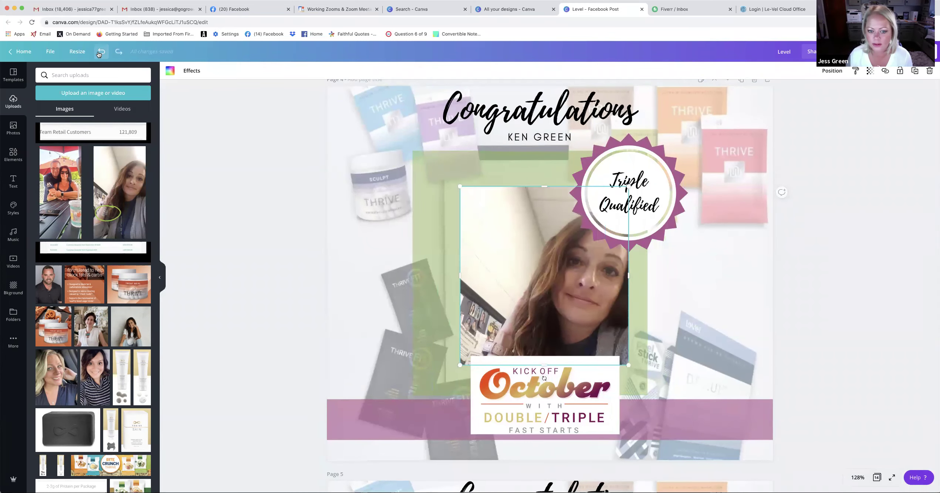
pyautogui.click(99, 53)
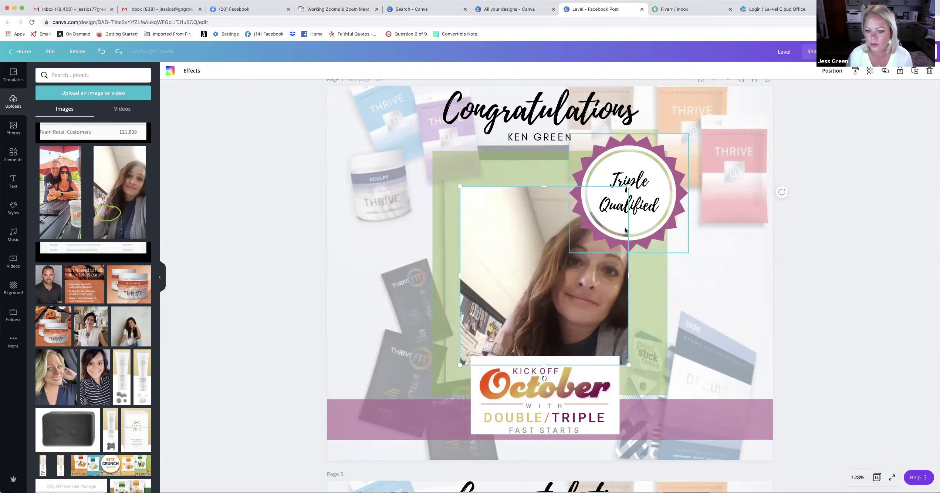
pyautogui.click(815, 254)
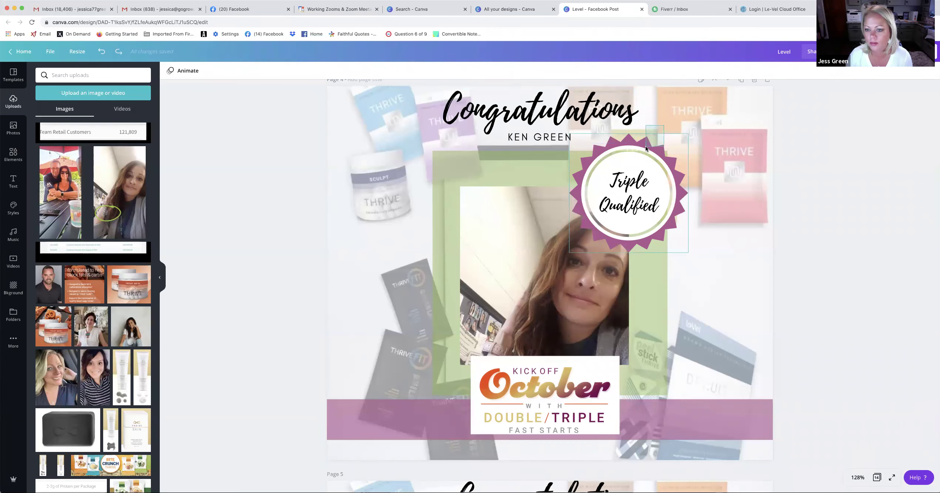
# Move the purple badge and its Triple Qualified text to the photo's upper-left corner.
pyautogui.click(653, 251)
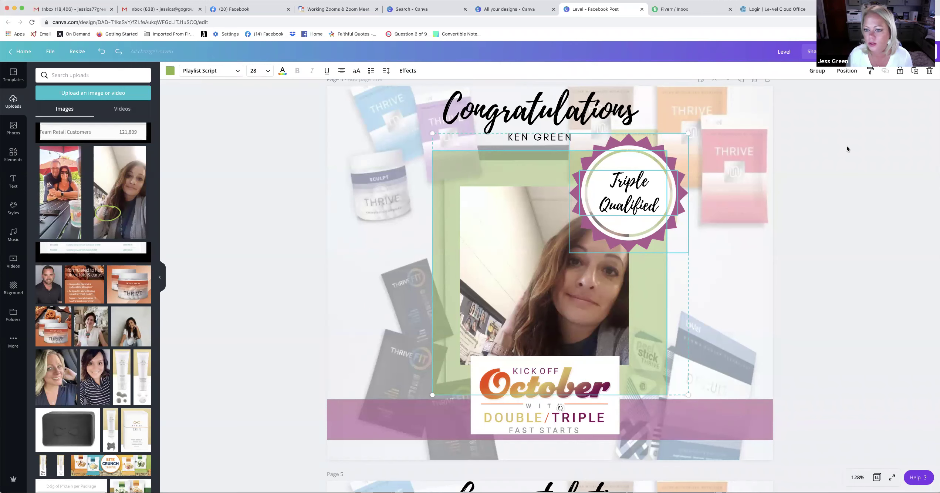
pyautogui.click(639, 144)
pyautogui.moveTo(613, 145); pyautogui.dragTo(454, 139)
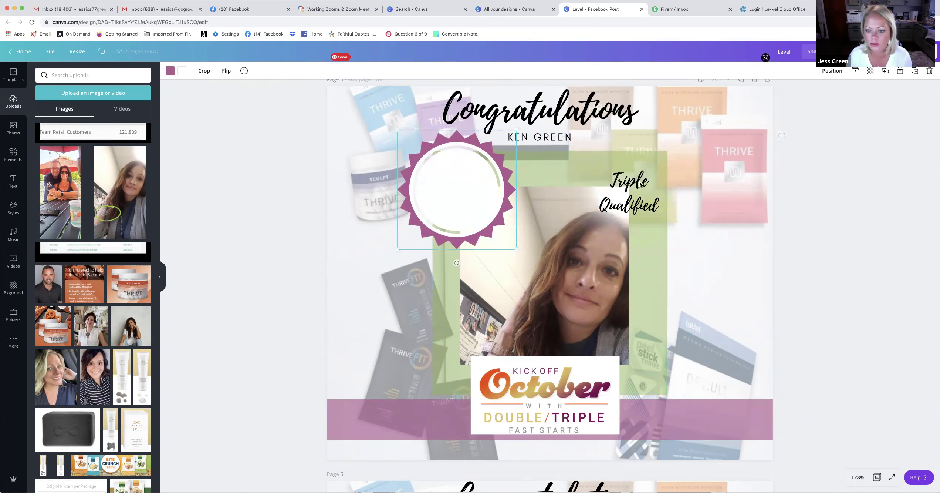
pyautogui.moveTo(641, 184); pyautogui.dragTo(463, 178)
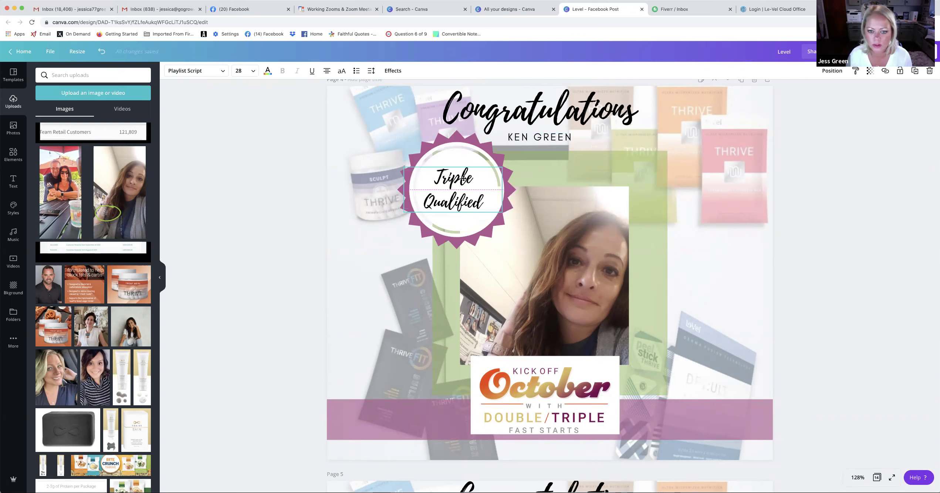
pyautogui.click(537, 136)
# Retype the name line under Congratulations with the woman's full name in capitals.
pyautogui.doubleClick(538, 134)
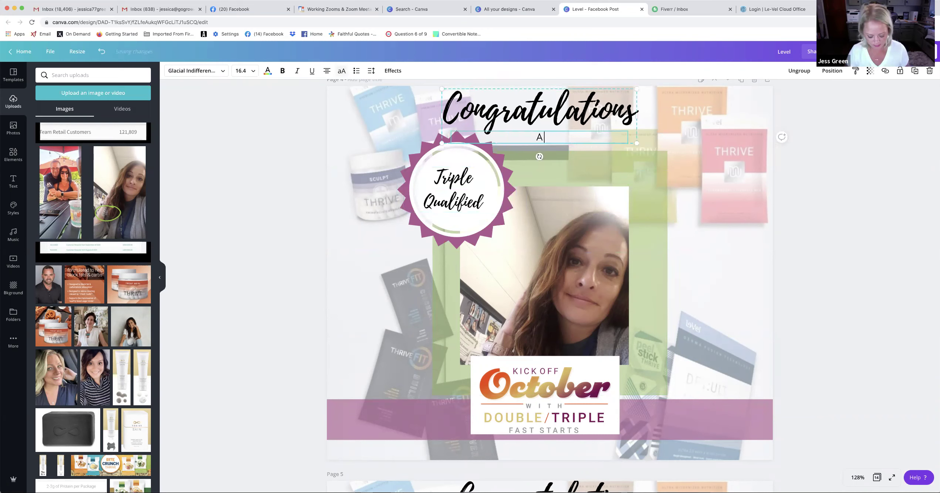
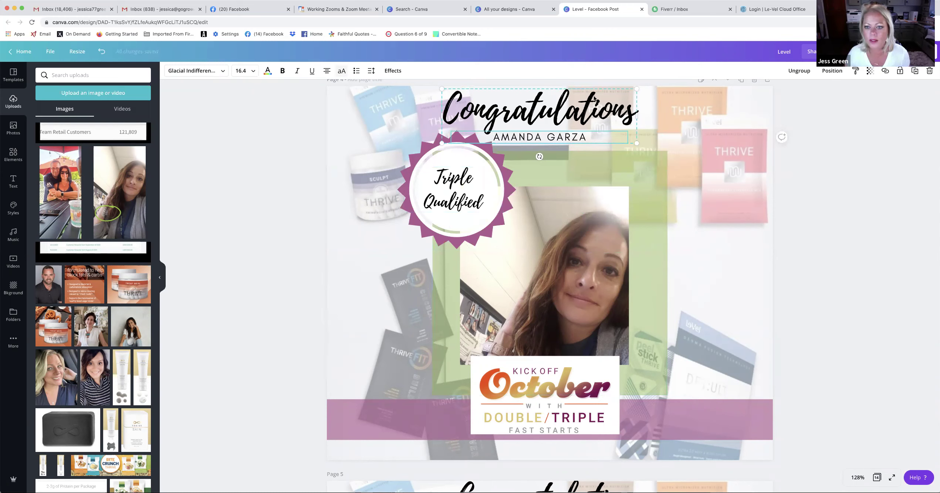
pyautogui.click(848, 156)
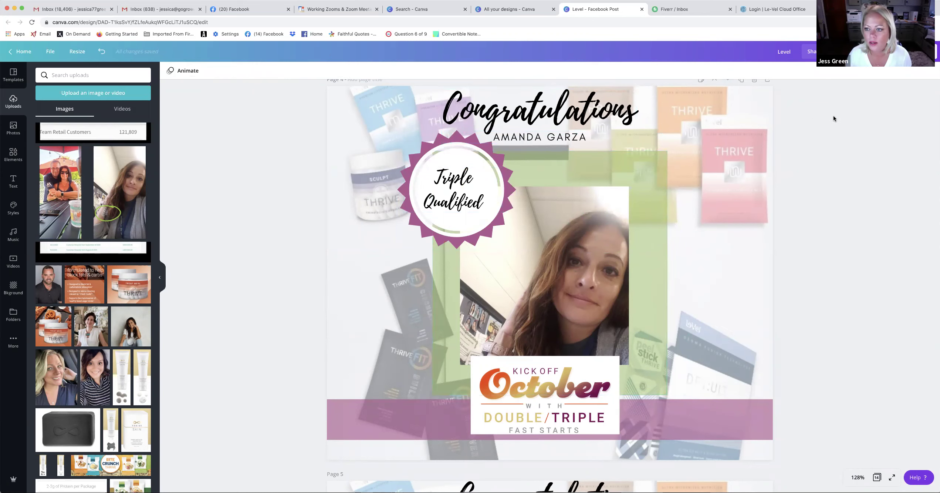
pyautogui.scroll(1, 833, 116)
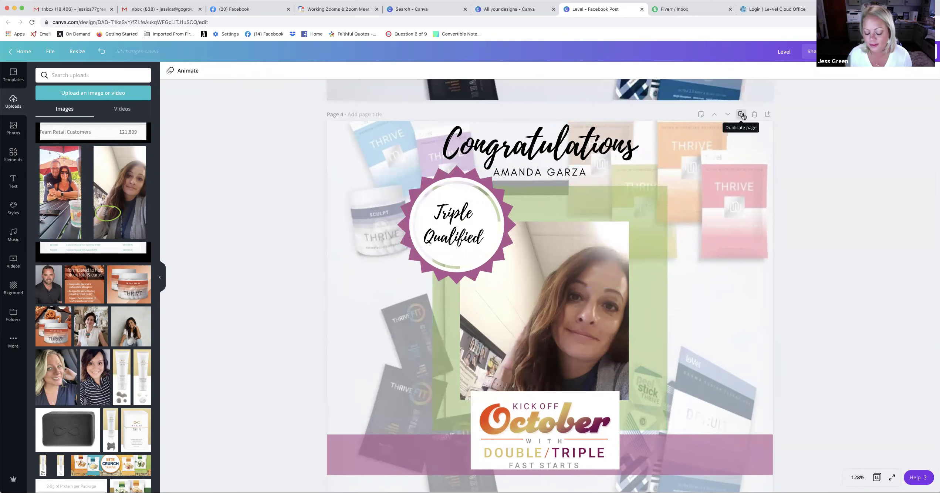
# Remove a stray blank page, then duplicate Page 4 so its copy becomes Page 5.
pyautogui.click(769, 115)
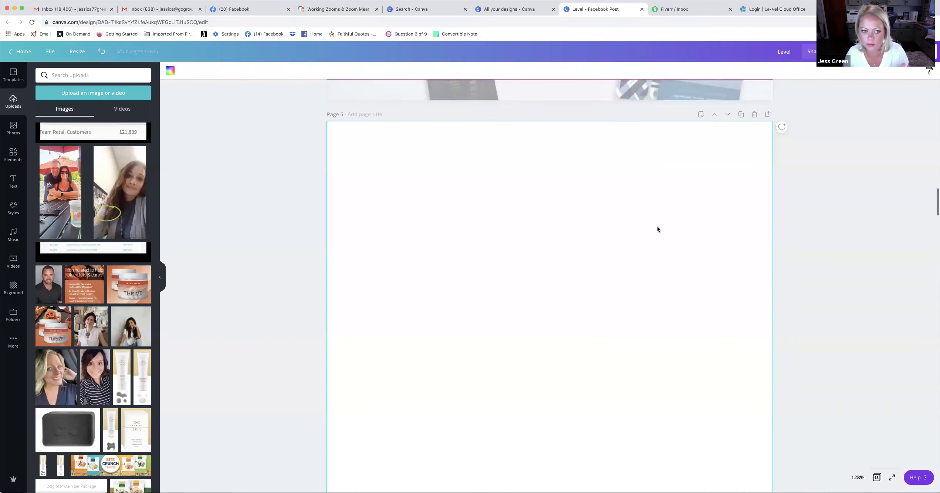
pyautogui.scroll(-2, 657, 227)
pyautogui.scroll(3, 652, 211)
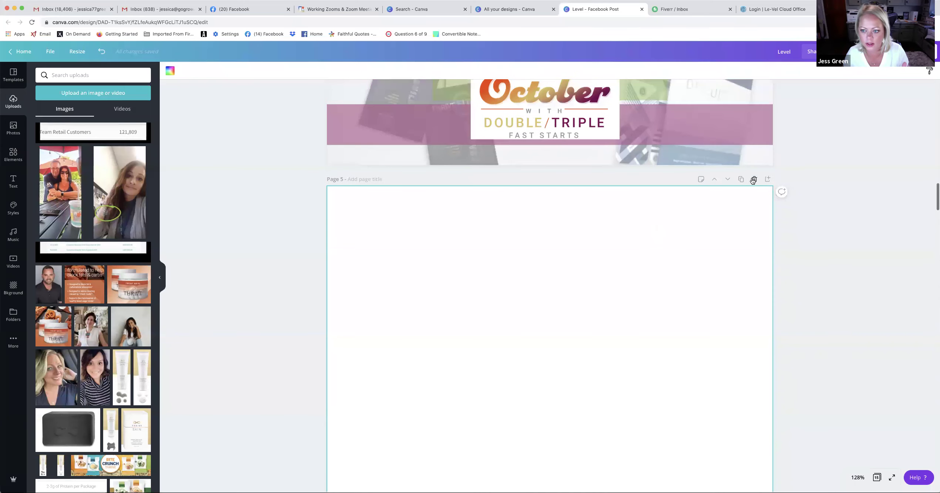
pyautogui.click(752, 179)
pyautogui.scroll(3, 813, 170)
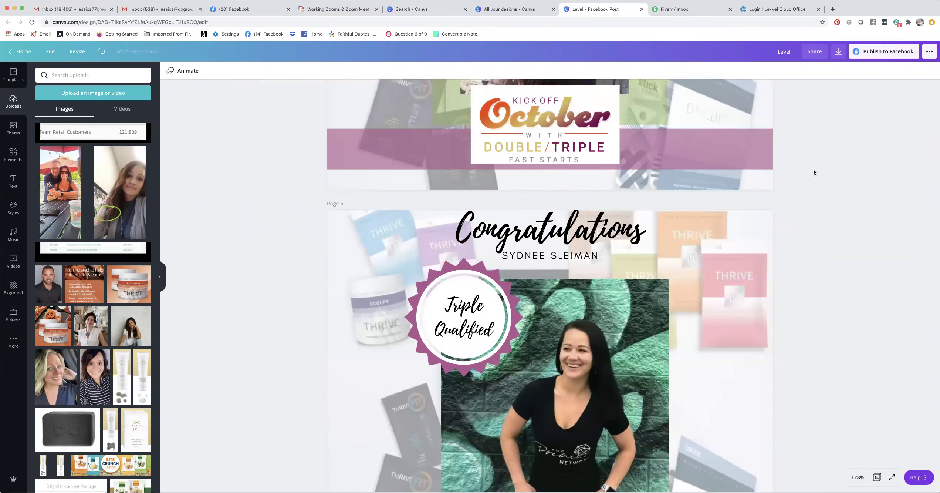
pyautogui.scroll(6, 812, 172)
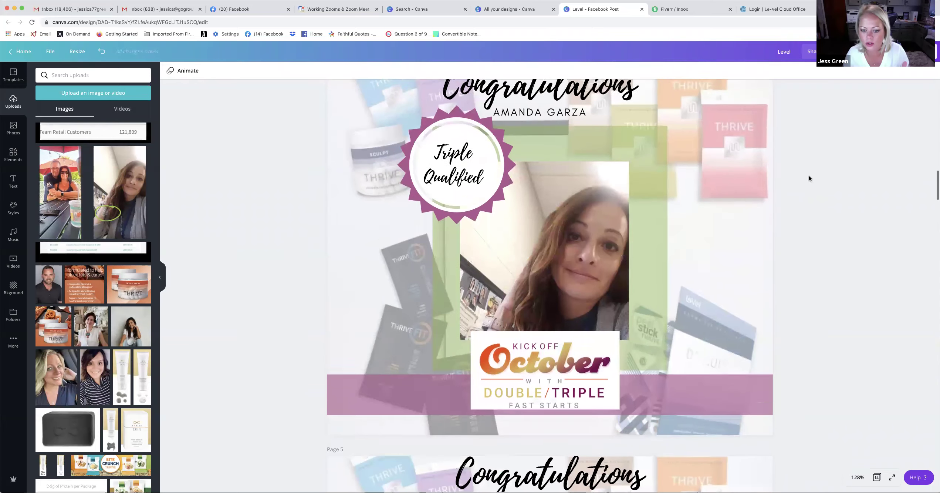
pyautogui.scroll(2, 809, 176)
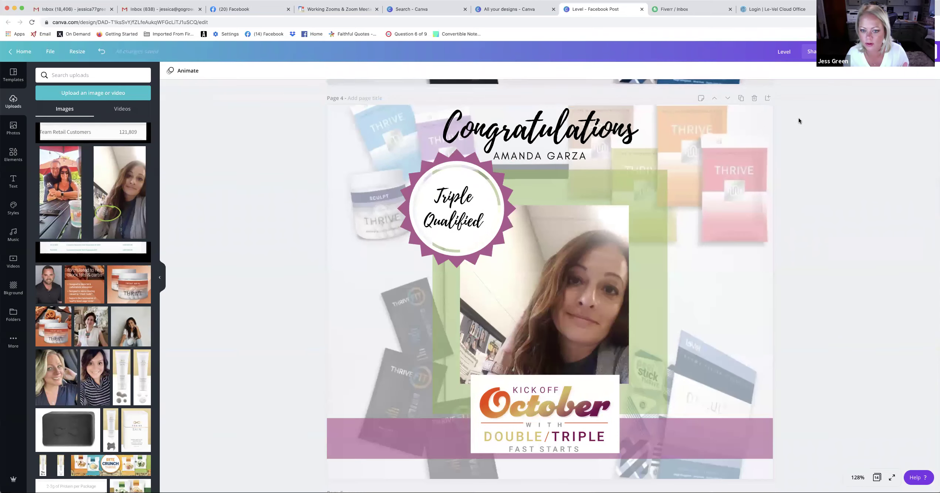
pyautogui.click(741, 101)
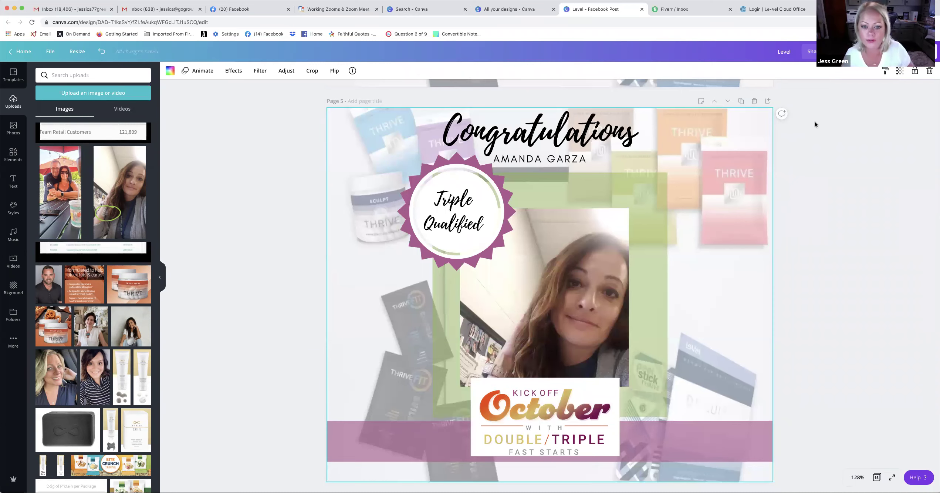
pyautogui.scroll(9, 708, 192)
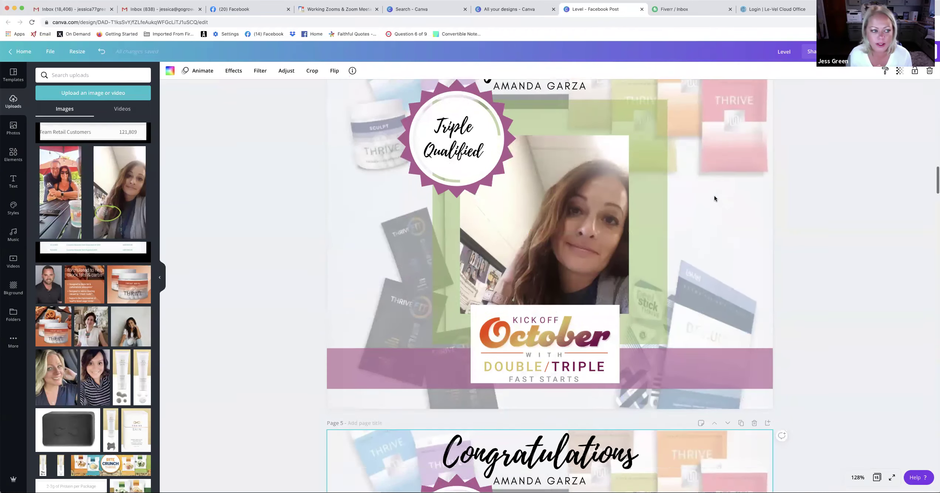
# Swap page 5's photo for the uploaded couple photo and shift it down within the frame.
pyautogui.scroll(-7, 714, 198)
pyautogui.scroll(-2, 777, 307)
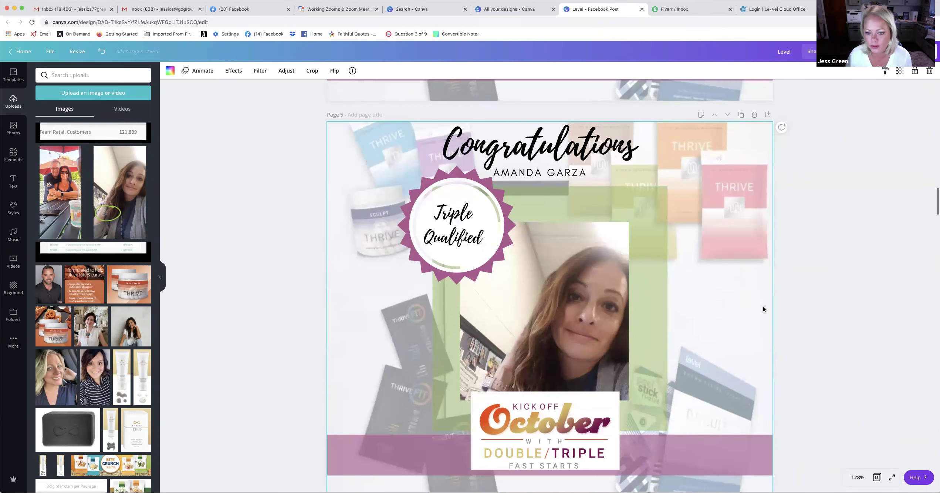
pyautogui.scroll(-3, 763, 309)
pyautogui.click(528, 224)
pyautogui.moveTo(61, 192); pyautogui.dragTo(559, 218)
pyautogui.scroll(1, 560, 209)
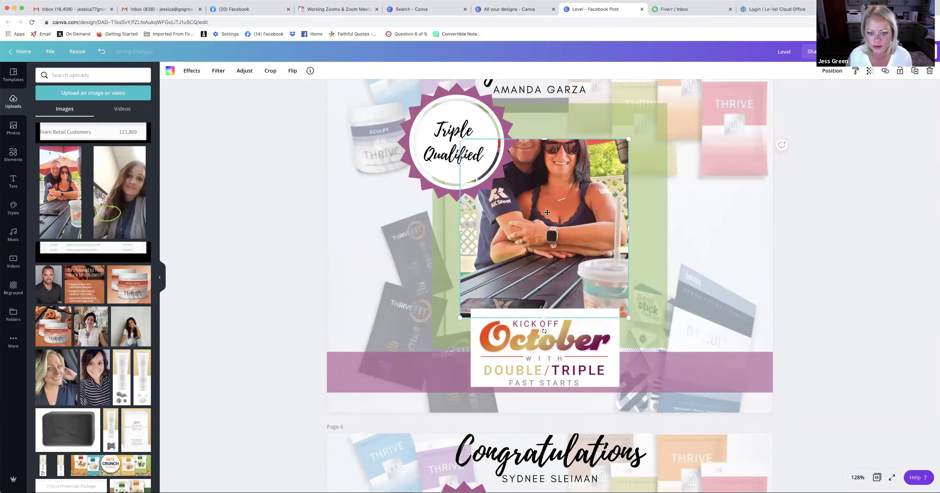
pyautogui.doubleClick(547, 213)
pyautogui.moveTo(547, 213); pyautogui.dragTo(551, 278)
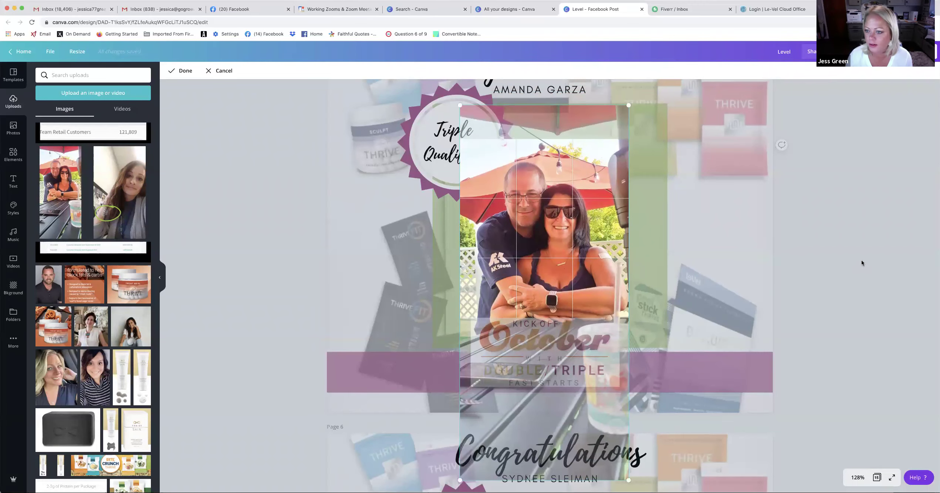
pyautogui.click(846, 243)
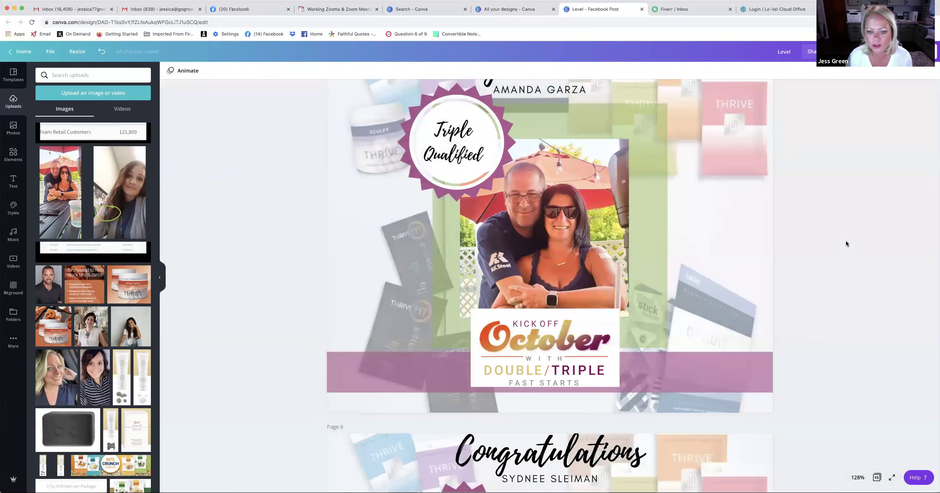
# Replace page 5's name under Congratulations with the new person's full name in capitals.
pyautogui.scroll(1, 843, 245)
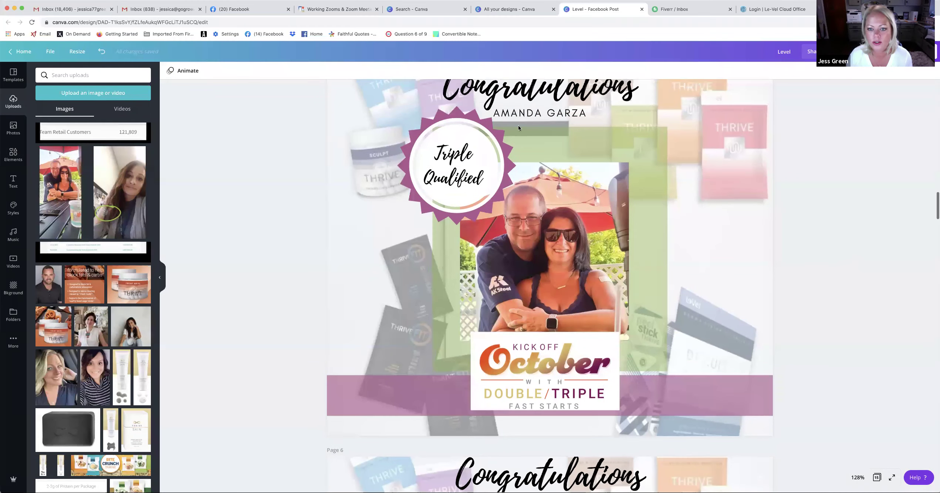
pyautogui.click(529, 113)
pyautogui.doubleClick(529, 113)
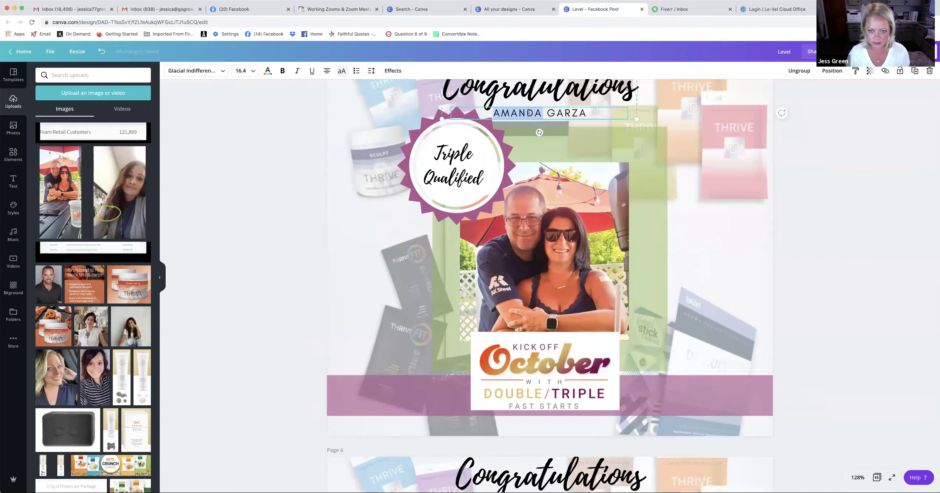
pyautogui.click(547, 113)
pyautogui.moveTo(589, 113); pyautogui.dragTo(492, 113)
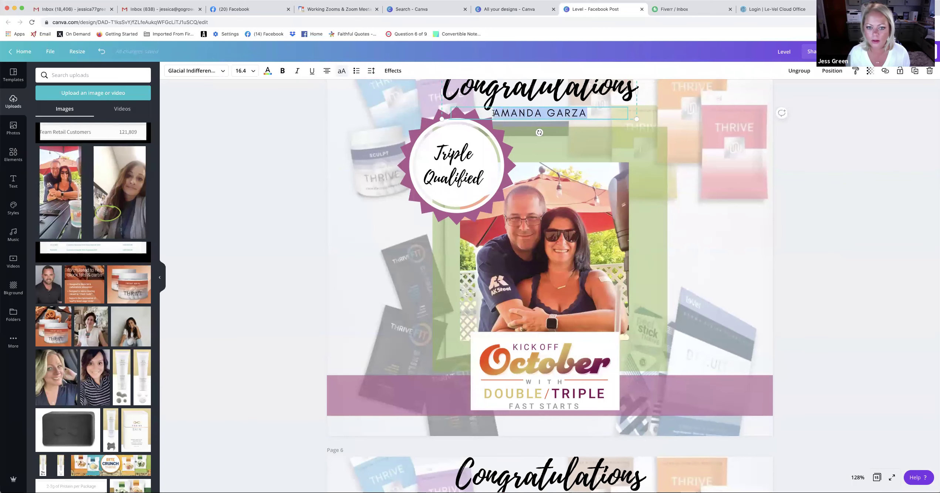
pyautogui.scroll(1, 493, 112)
pyautogui.press('BackSpace')
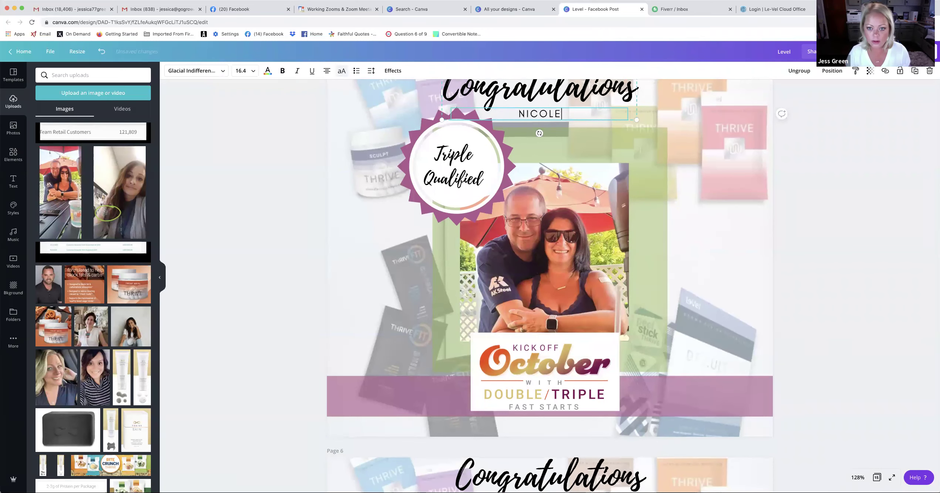
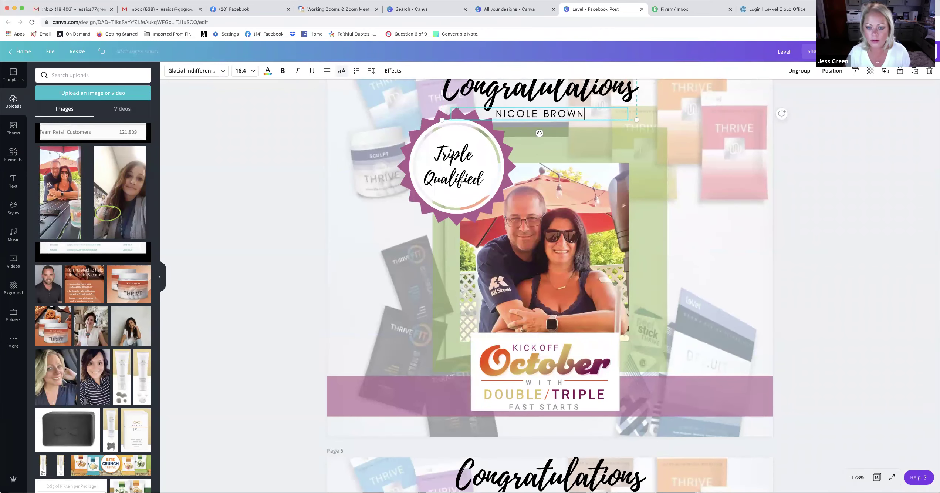
pyautogui.click(794, 172)
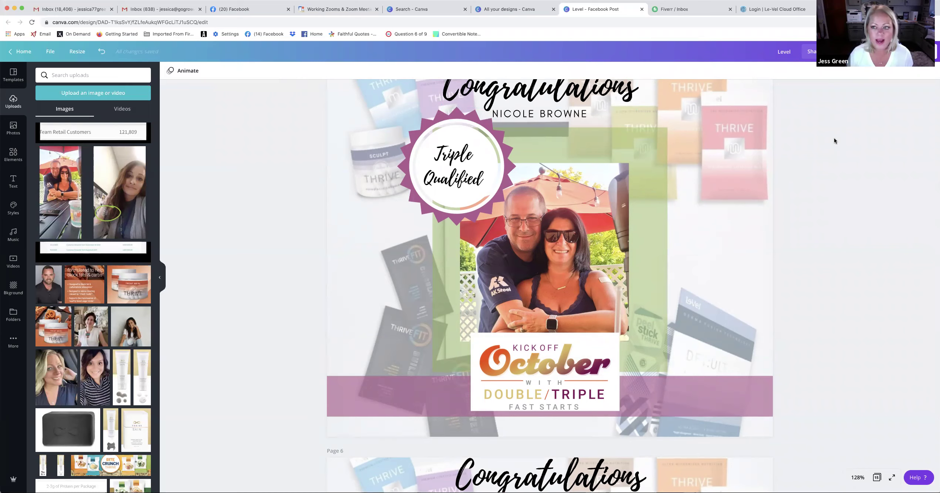
pyautogui.scroll(1, 835, 140)
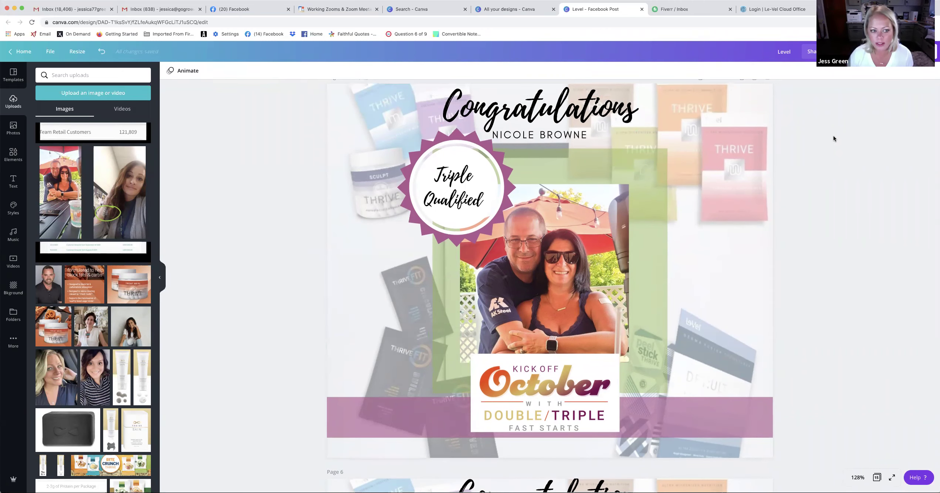
pyautogui.scroll(-1, 834, 138)
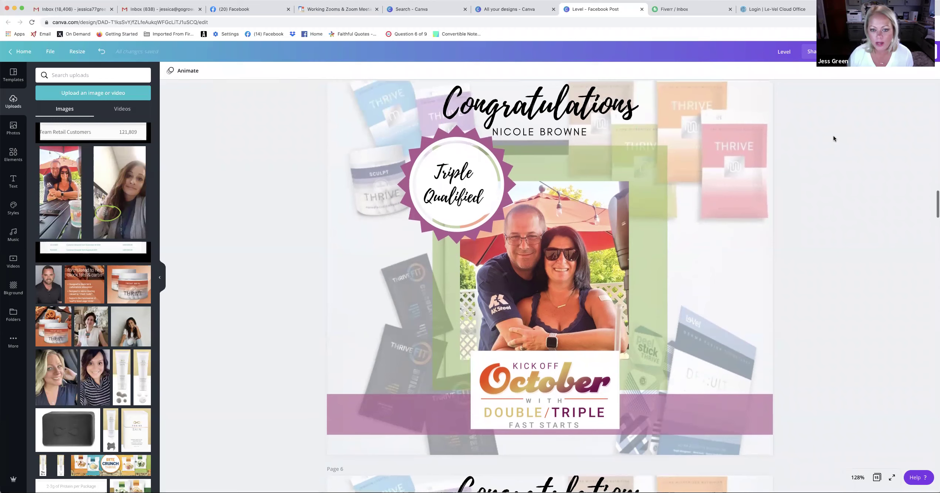
pyautogui.scroll(6, 841, 149)
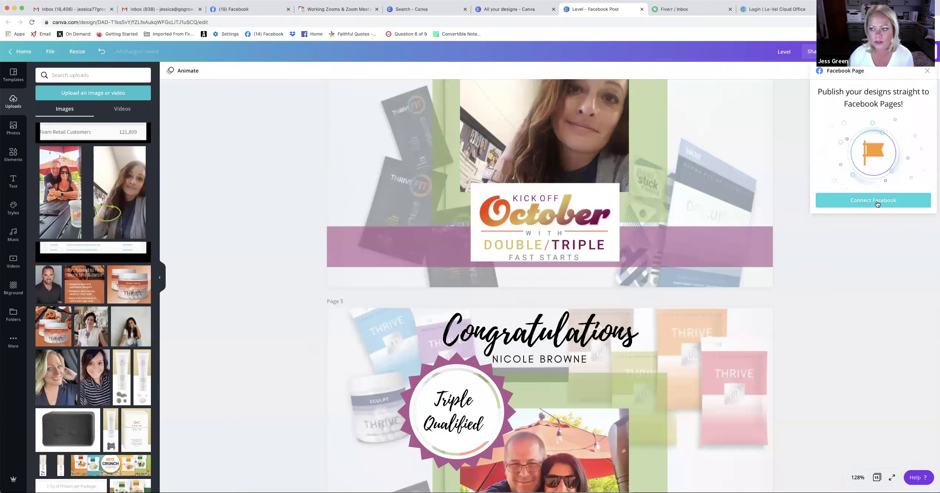
# Close the Facebook Page publishing panel and the open share menus.
pyautogui.click(927, 71)
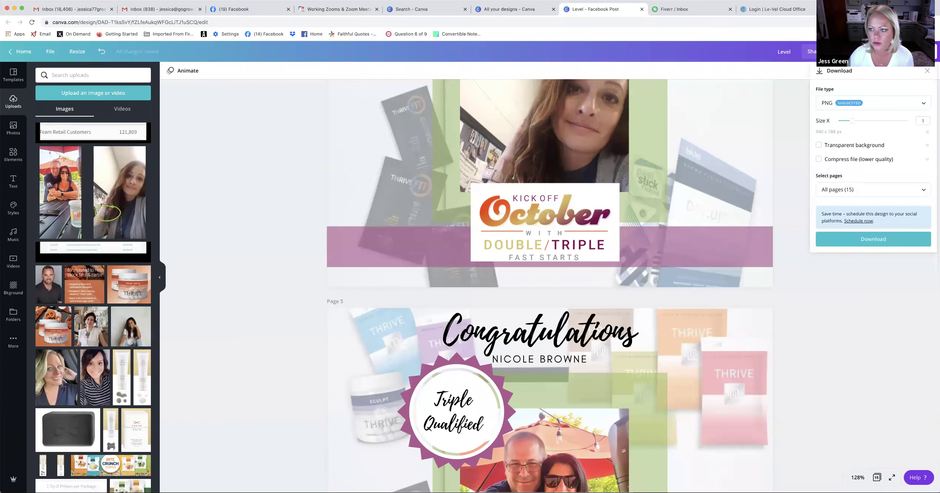
pyautogui.click(800, 106)
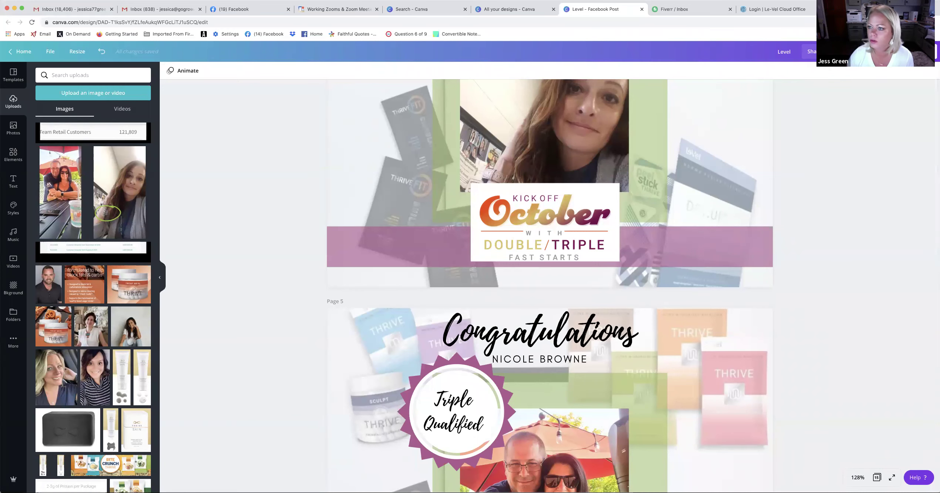
pyautogui.click(812, 51)
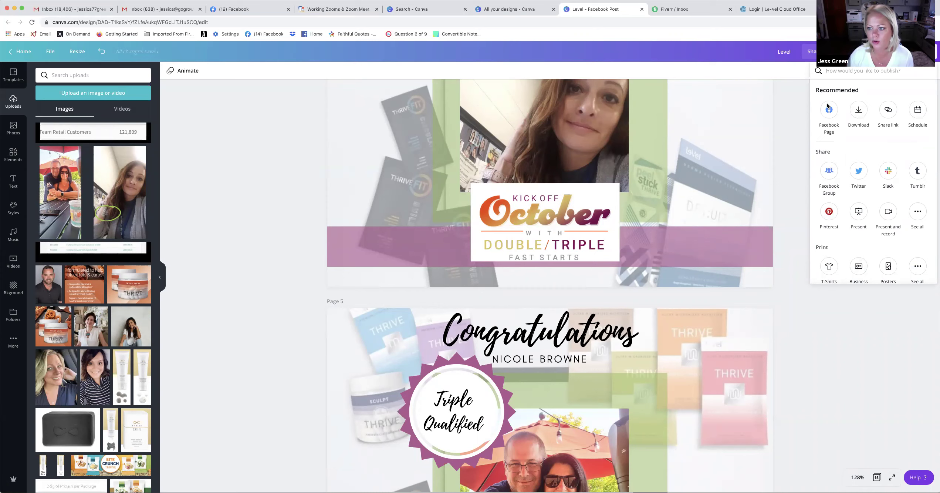
pyautogui.click(804, 98)
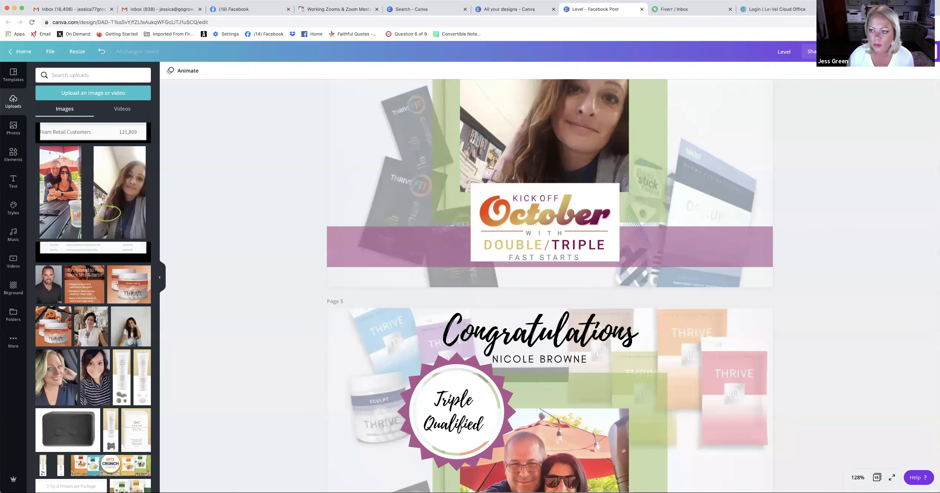
# Download pages 4 and 5 as PNG images.
pyautogui.click(933, 51)
pyautogui.click(868, 103)
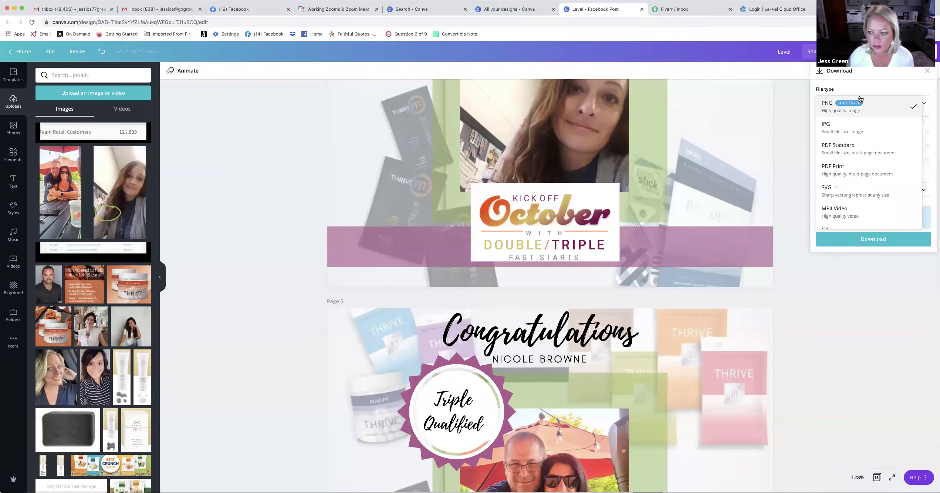
pyautogui.click(886, 238)
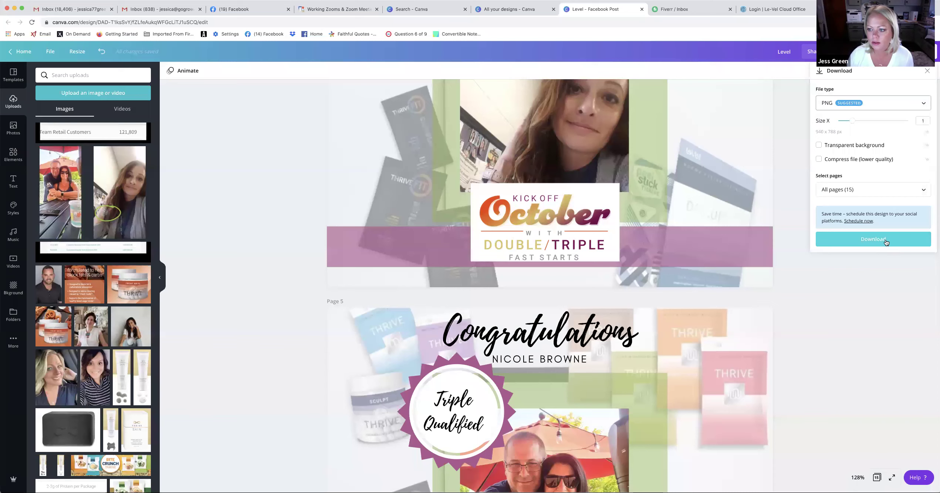
pyautogui.click(905, 192)
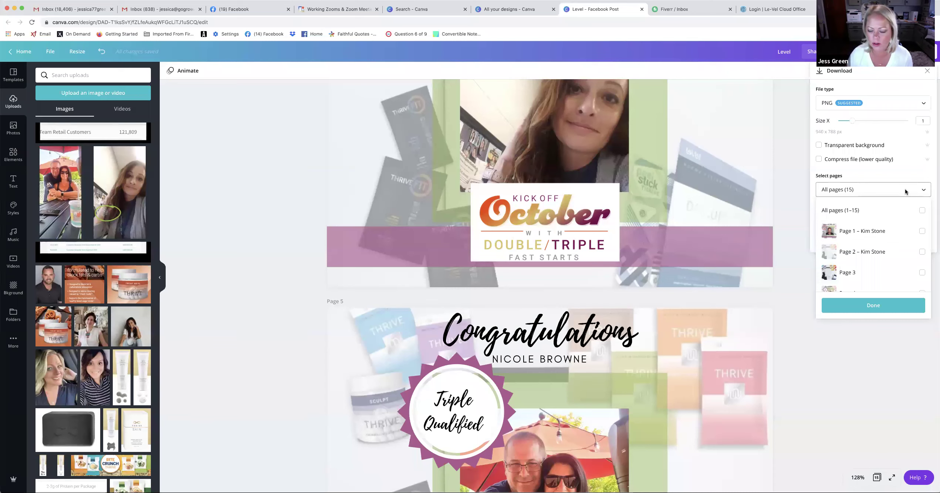
pyautogui.scroll(-2, 875, 248)
pyautogui.scroll(-2, 875, 249)
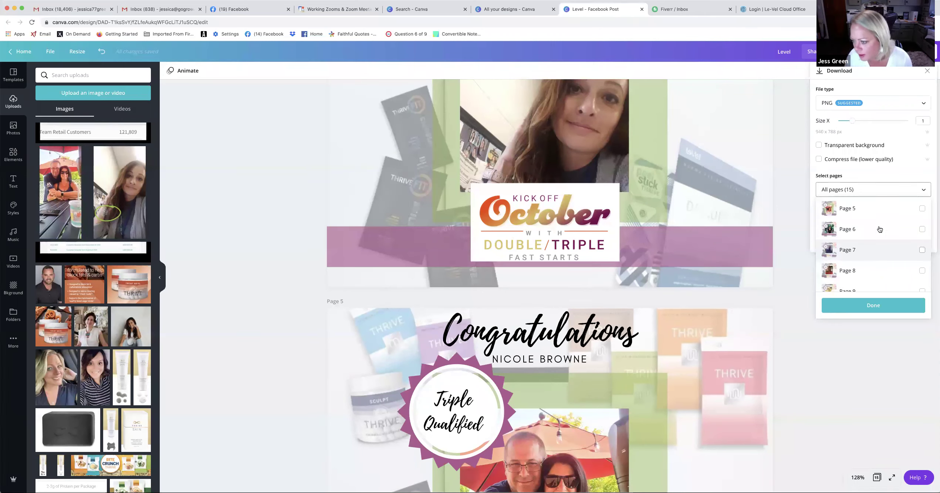
pyautogui.scroll(1, 875, 227)
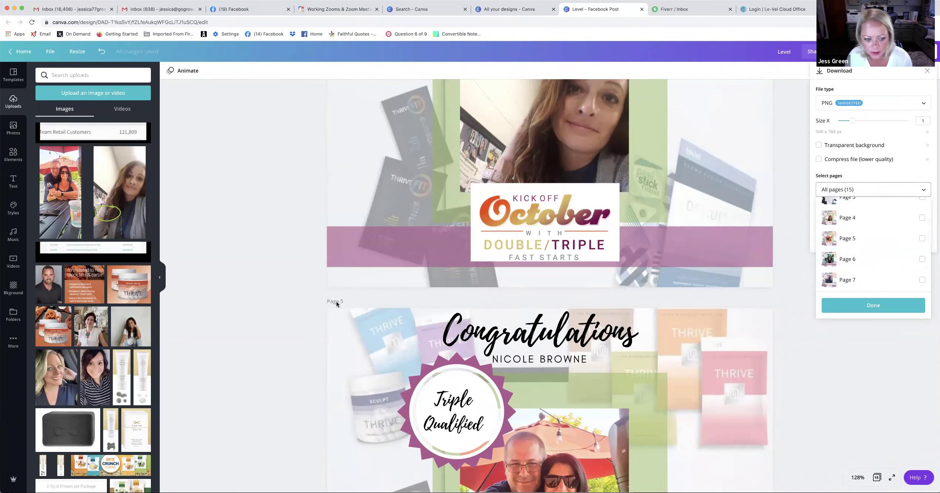
pyautogui.click(852, 221)
pyautogui.click(850, 240)
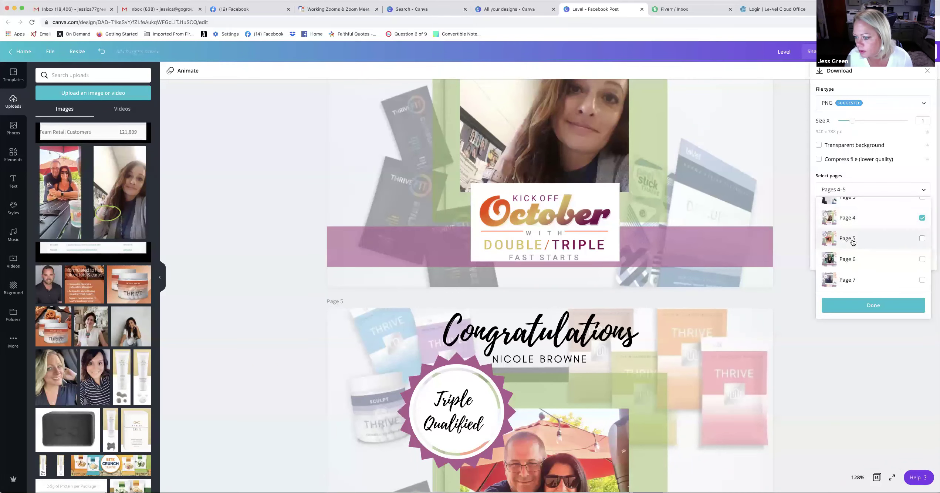
pyautogui.click(890, 309)
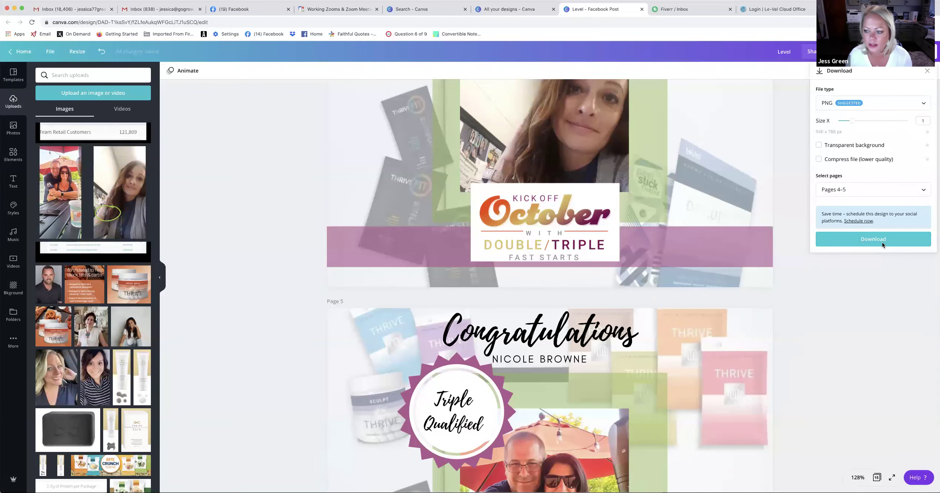
pyautogui.click(882, 243)
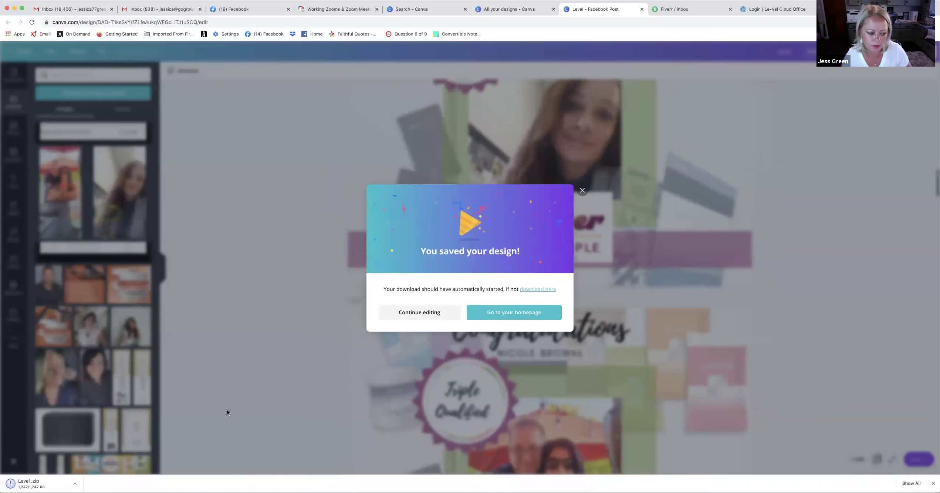
# Dismiss the download confirmation and scroll back up to the Welcome to the Thrive Life page.
pyautogui.click(581, 191)
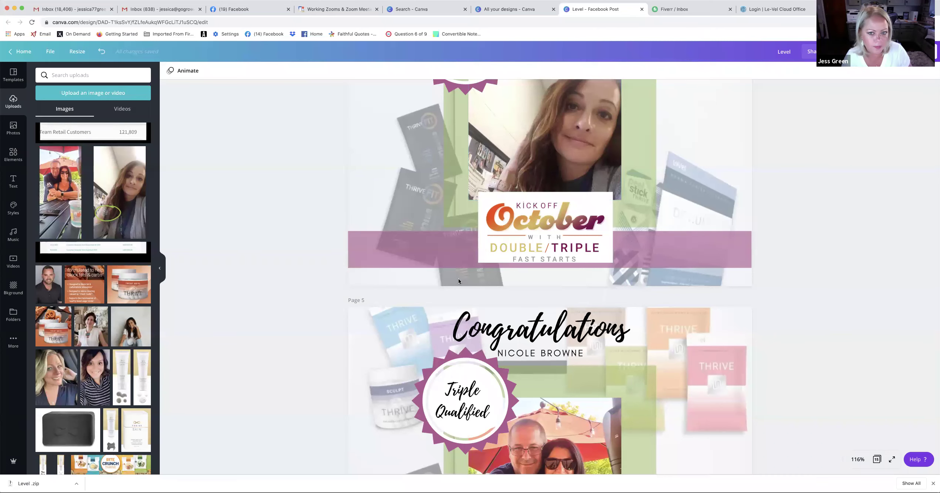
pyautogui.scroll(3, 458, 279)
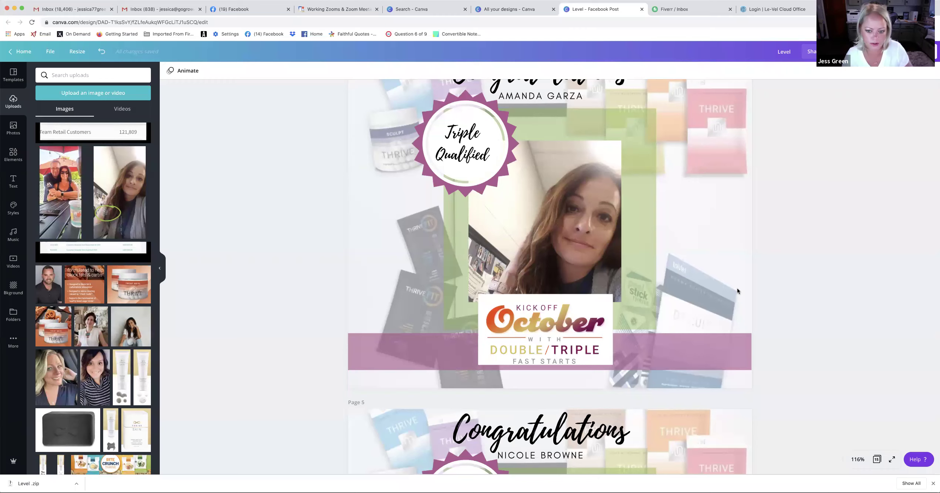
pyautogui.scroll(1, 737, 298)
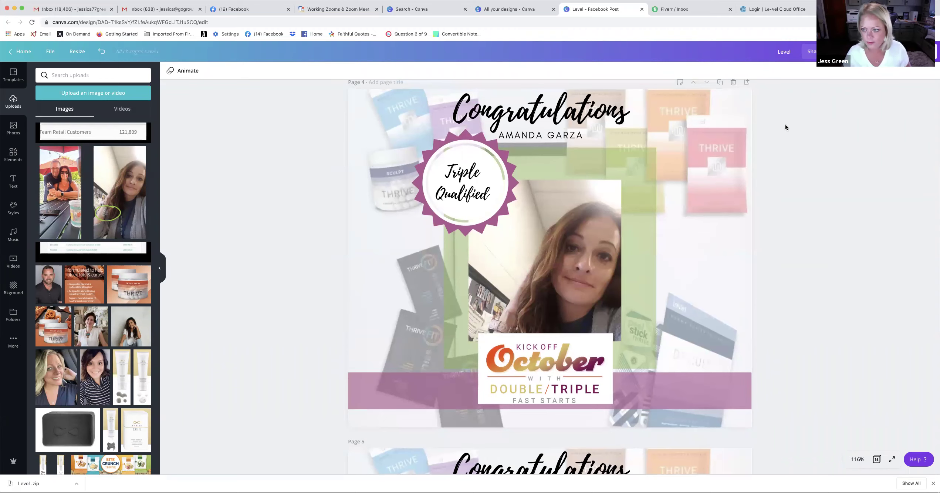
pyautogui.scroll(-20, 806, 162)
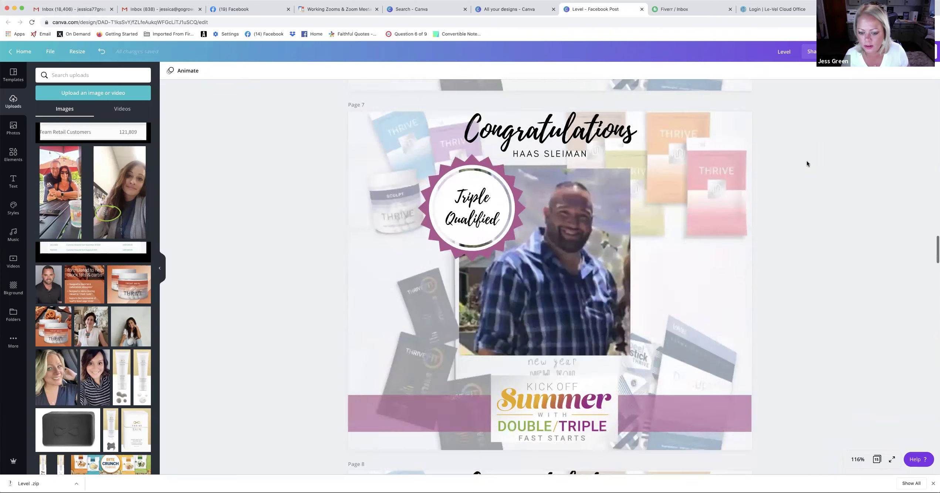
pyautogui.scroll(-20, 807, 161)
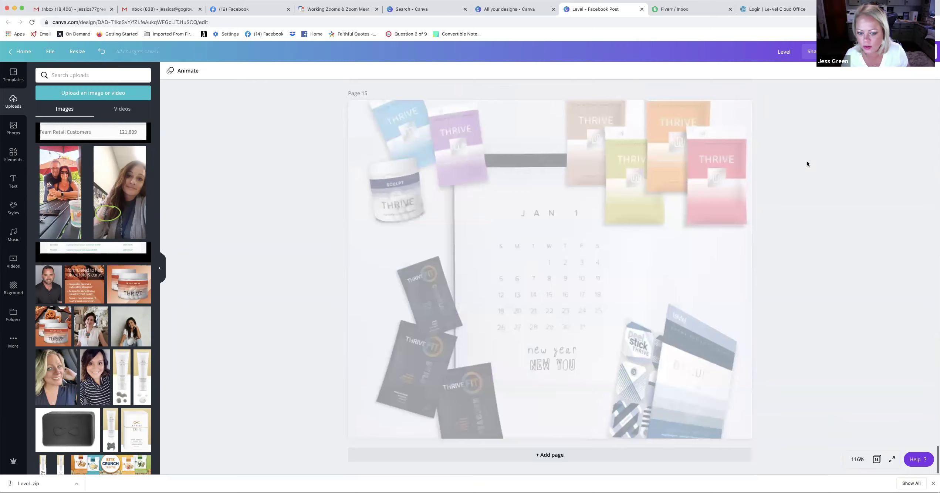
pyautogui.scroll(20, 807, 161)
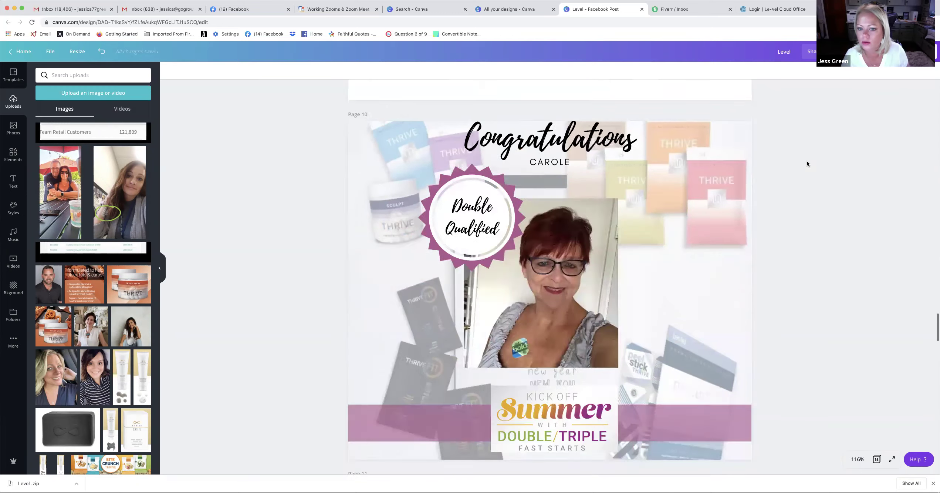
pyautogui.scroll(20, 806, 163)
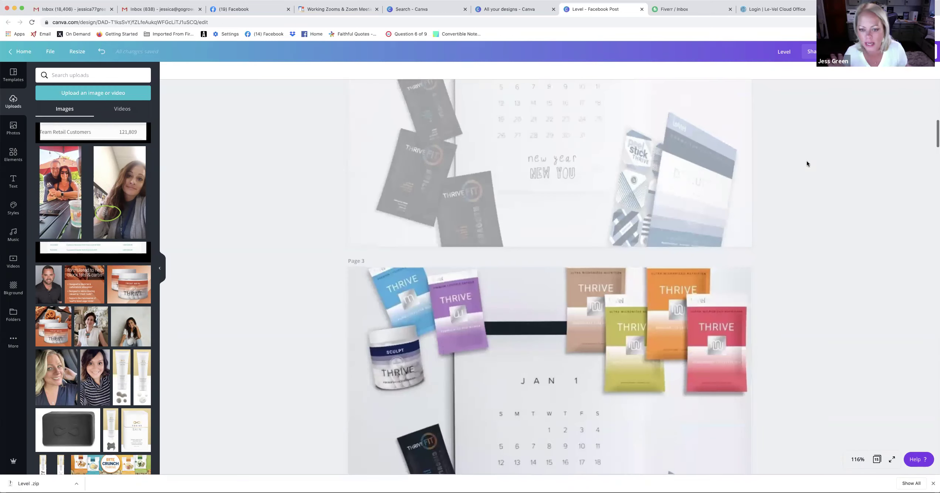
pyautogui.scroll(10, 806, 160)
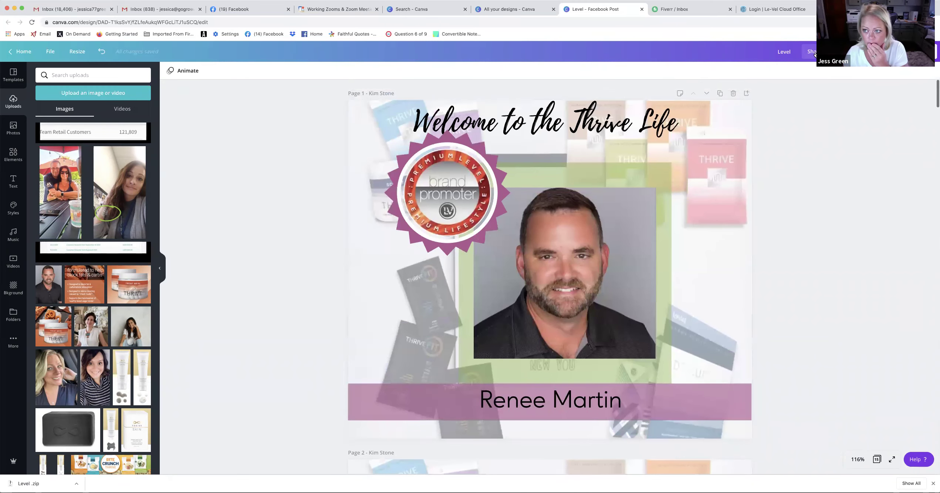
# Copy the design's share link with team access kept at Can edit, then reload the editor.
pyautogui.click(812, 51)
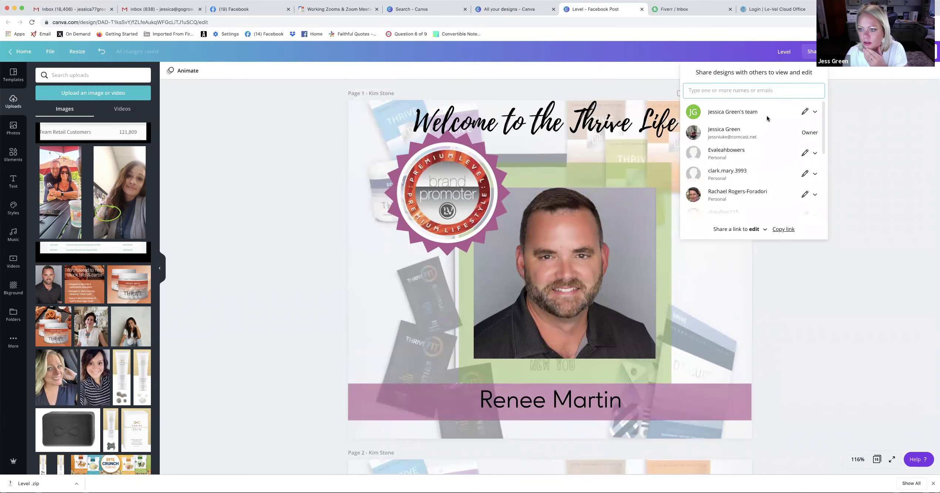
pyautogui.click(784, 229)
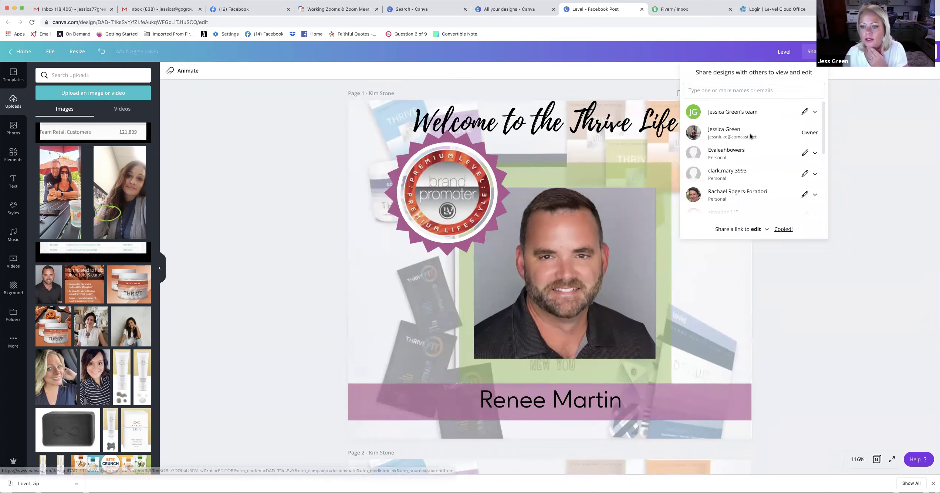
pyautogui.click(845, 96)
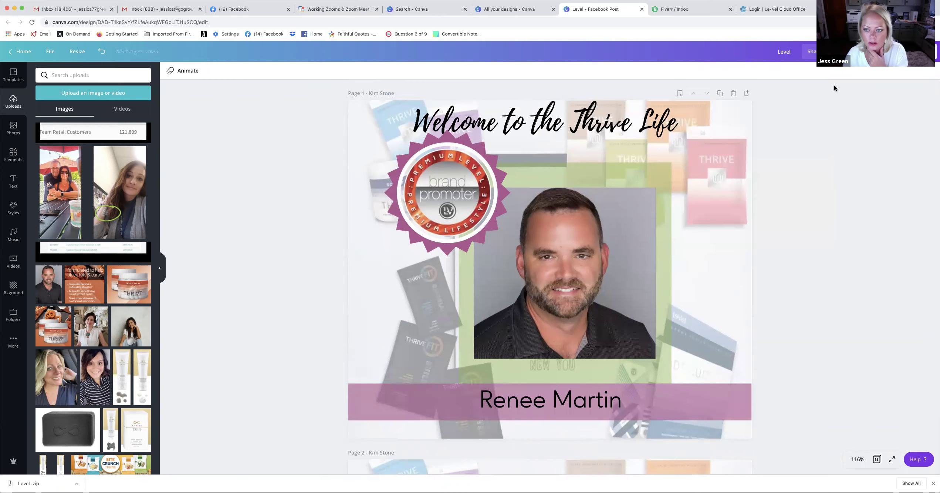
pyautogui.click(812, 55)
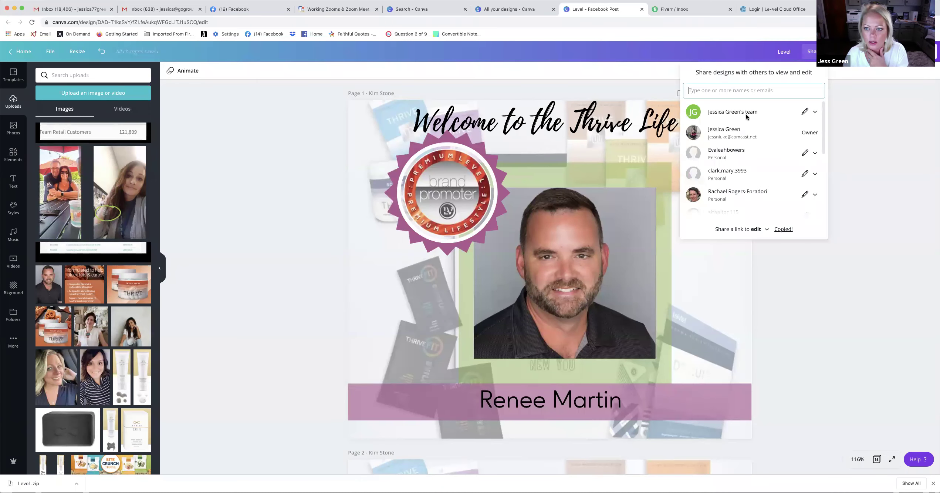
pyautogui.click(815, 113)
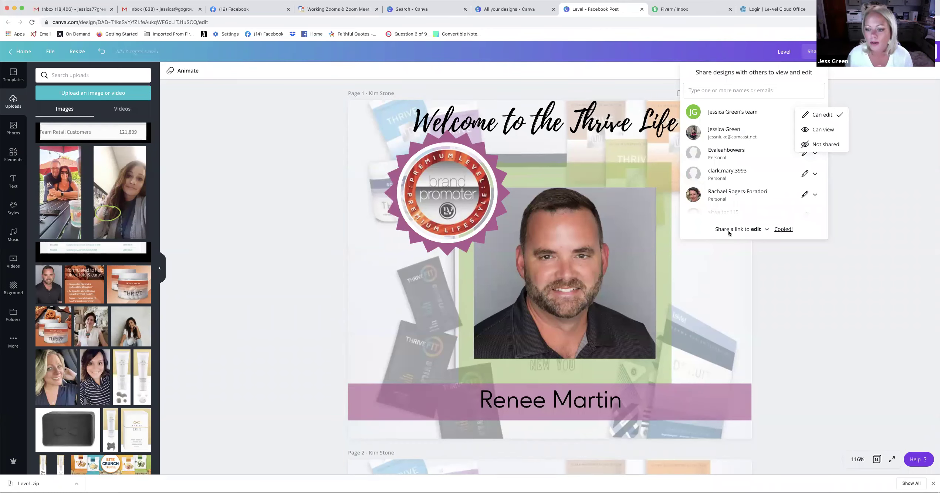
pyautogui.click(854, 233)
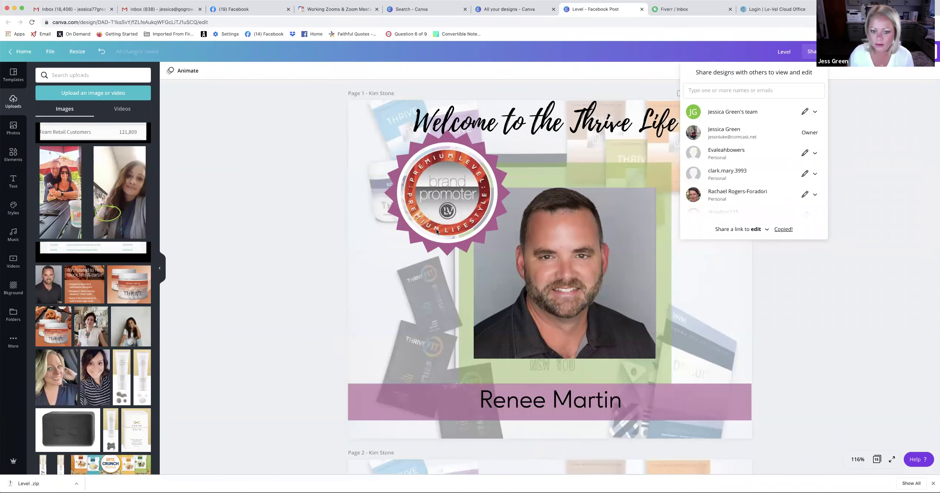
pyautogui.click(847, 100)
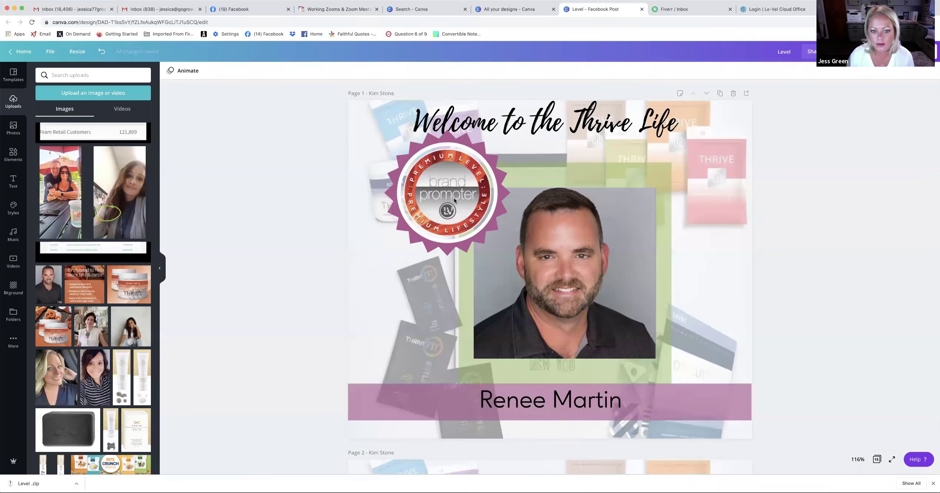
pyautogui.press('super+r')
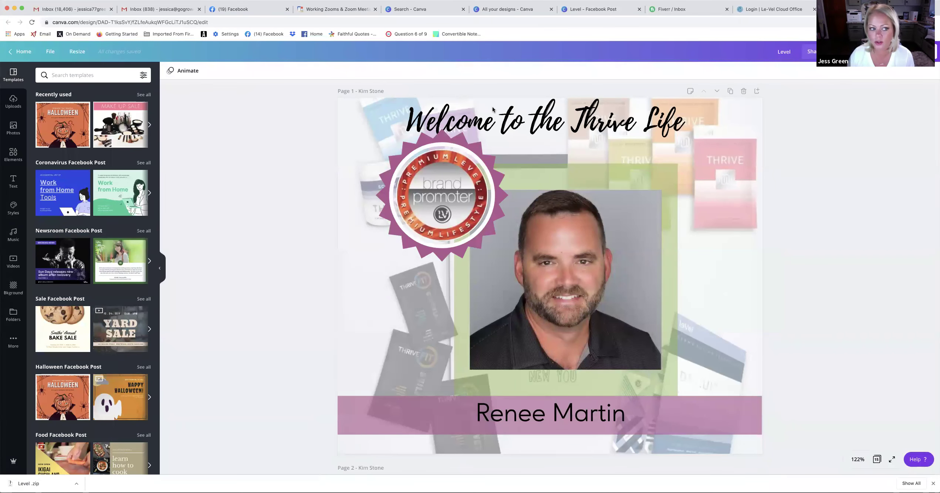
# Retitle the design from 'Level' to the client's first name followed by 'Le-vel Graphics'.
pyautogui.click(784, 51)
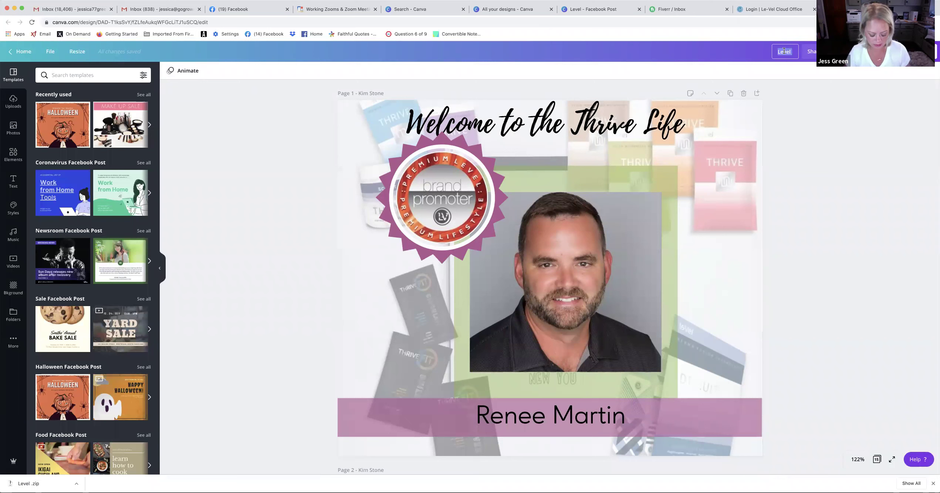
pyautogui.write('Sydnee')
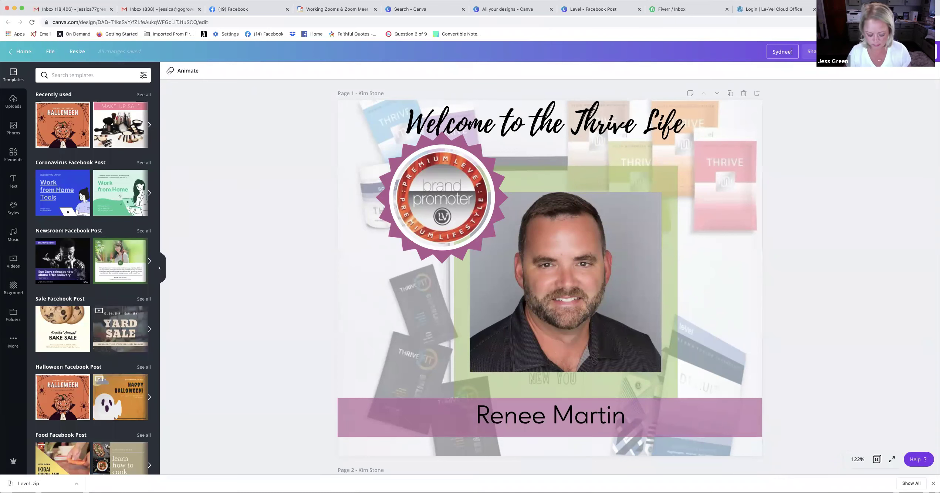
pyautogui.write("'Ss Le")
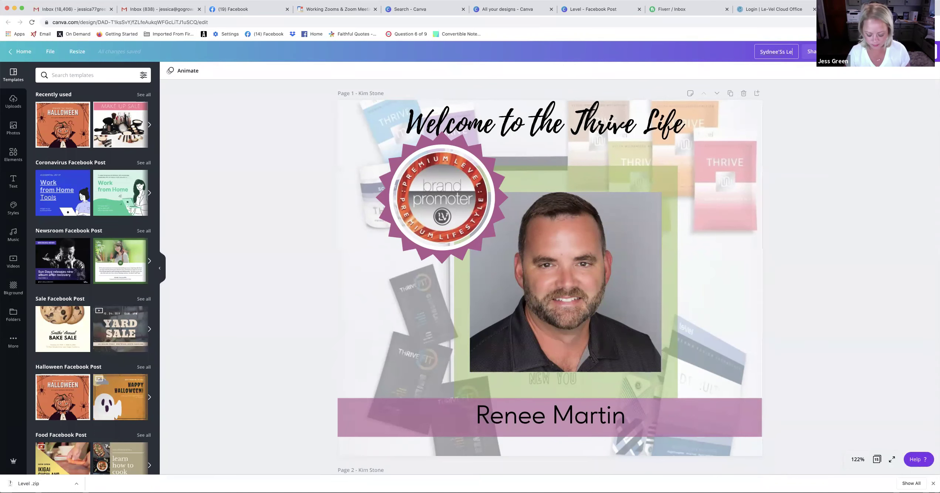
pyautogui.write('-vel Gra')
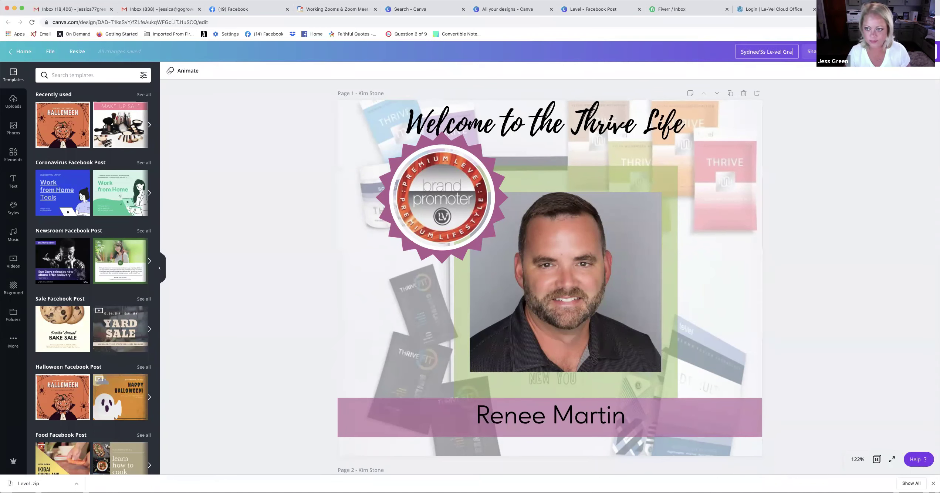
pyautogui.write('phiss')
# Confirm the new Le-vel Graphics design title and close the design's tab.
pyautogui.press('Return')
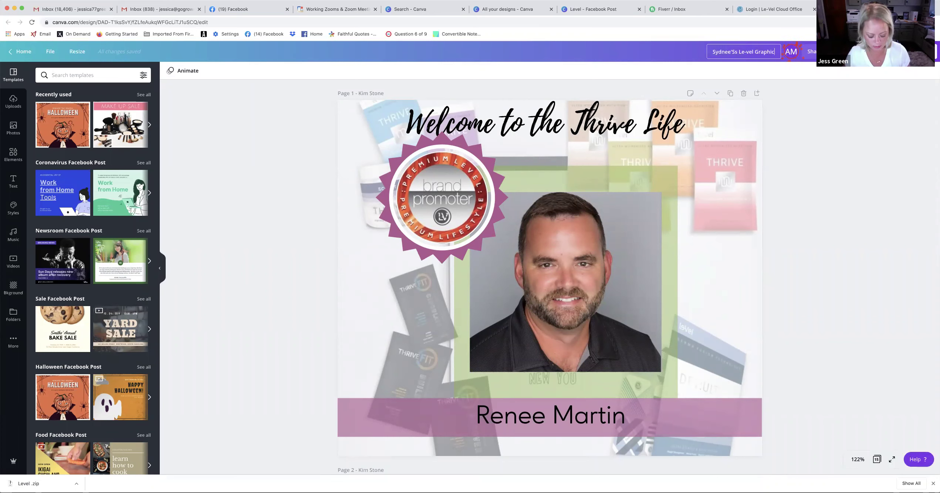
pyautogui.click(799, 77)
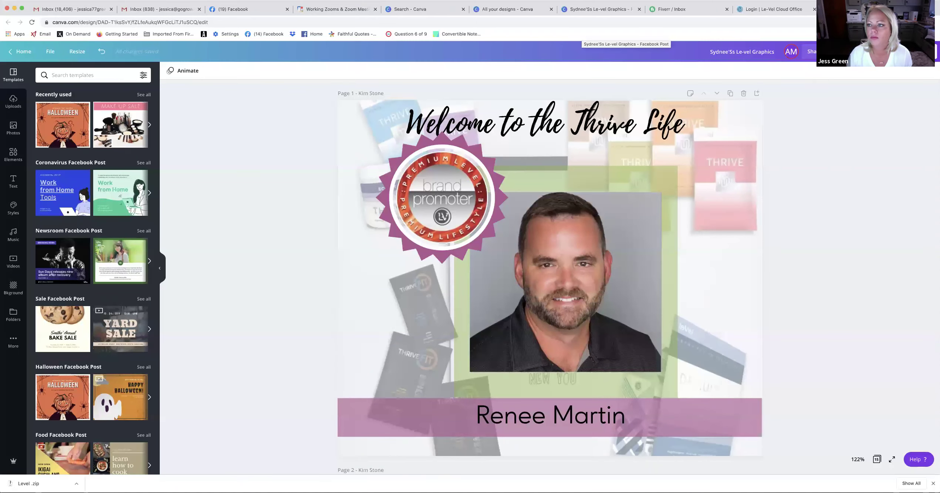
pyautogui.press('super+w')
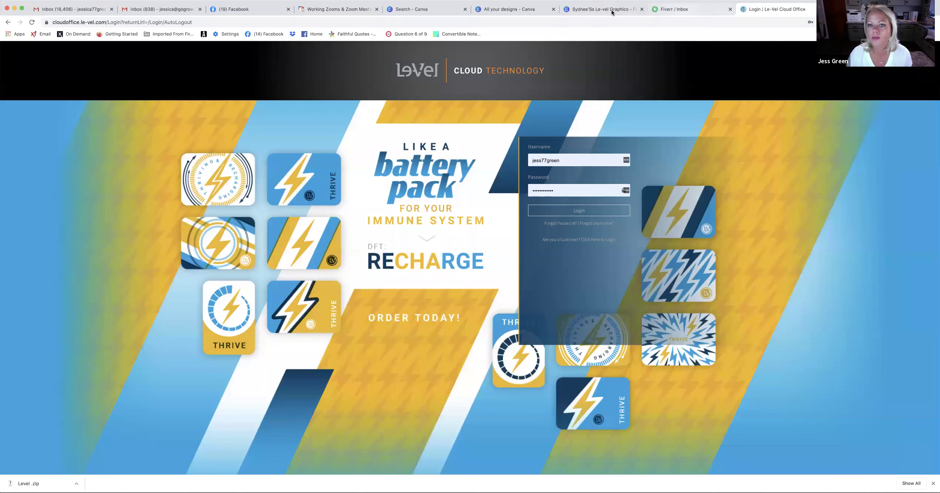
pyautogui.click(635, 10)
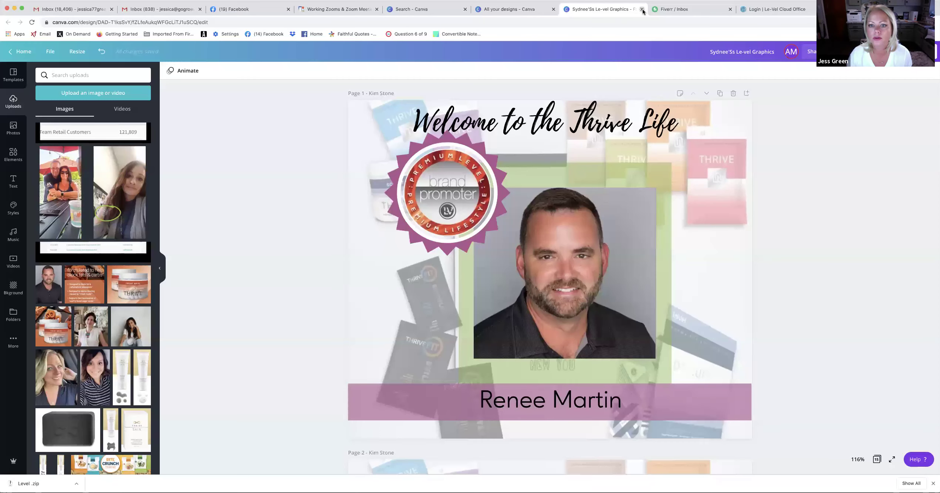
pyautogui.click(642, 9)
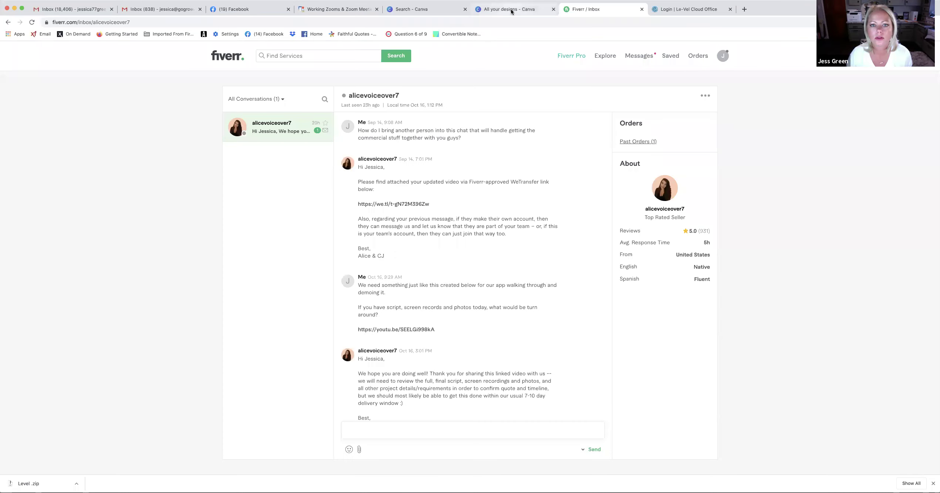
# Reopen the renamed design from Home > All your designs.
pyautogui.click(512, 9)
pyautogui.click(406, 10)
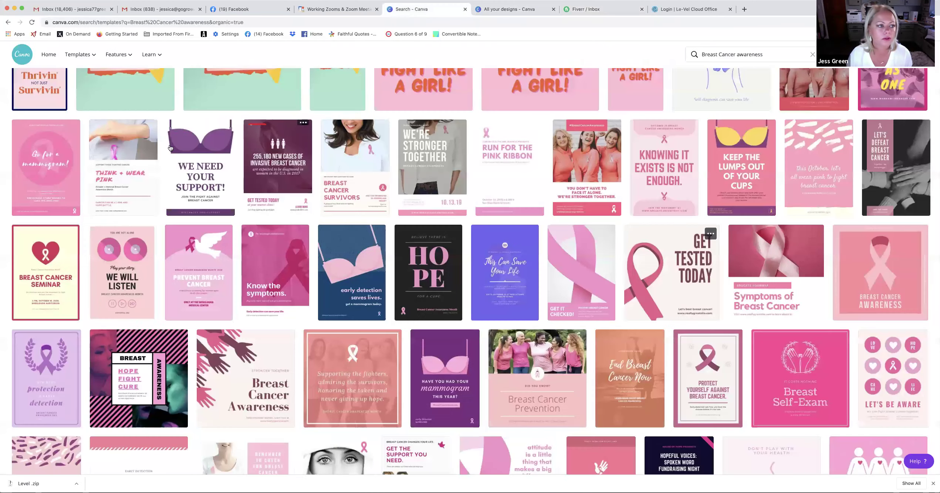
pyautogui.scroll(8, 150, 163)
pyautogui.scroll(10, 150, 163)
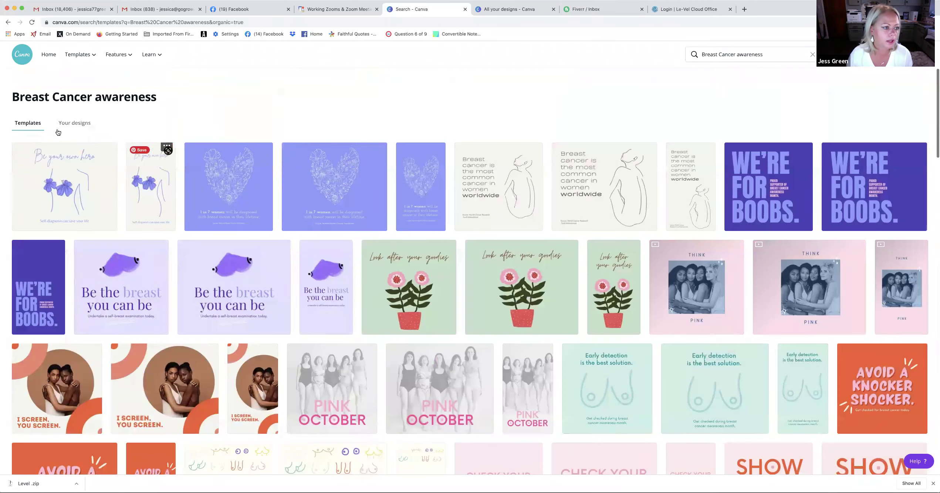
pyautogui.click(52, 55)
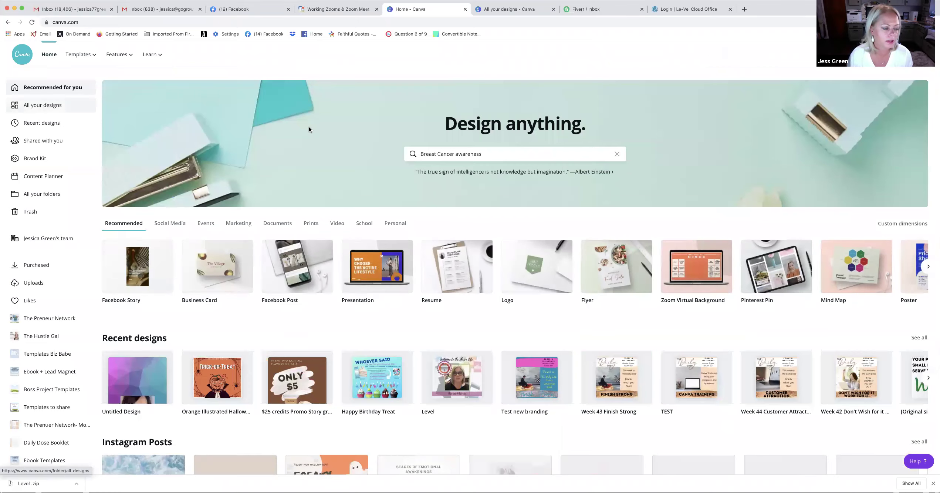
pyautogui.click(44, 105)
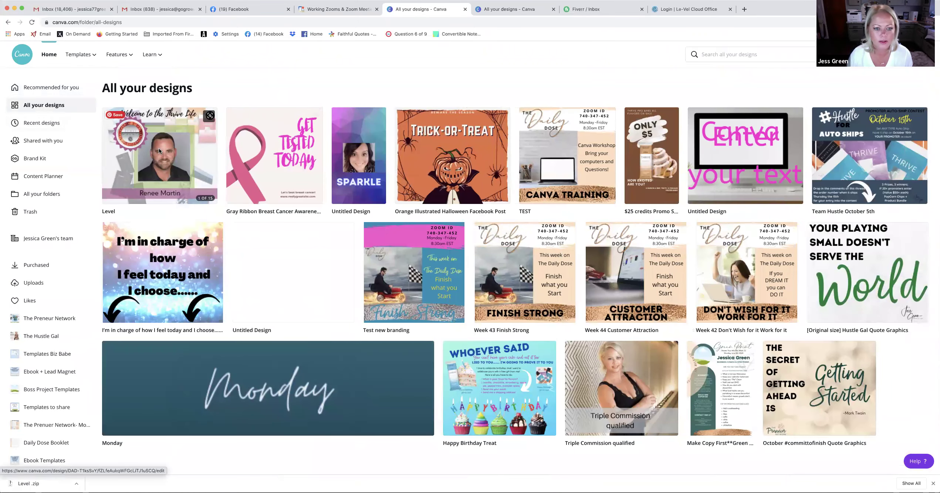
pyautogui.click(159, 150)
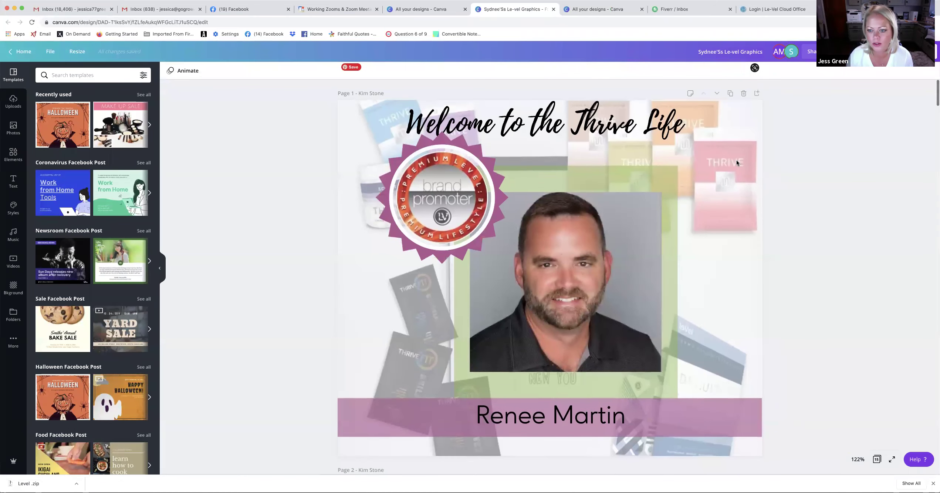
# Browse the uploaded images beside the Welcome to the Thrive Life page, reselecting its background.
pyautogui.click(738, 134)
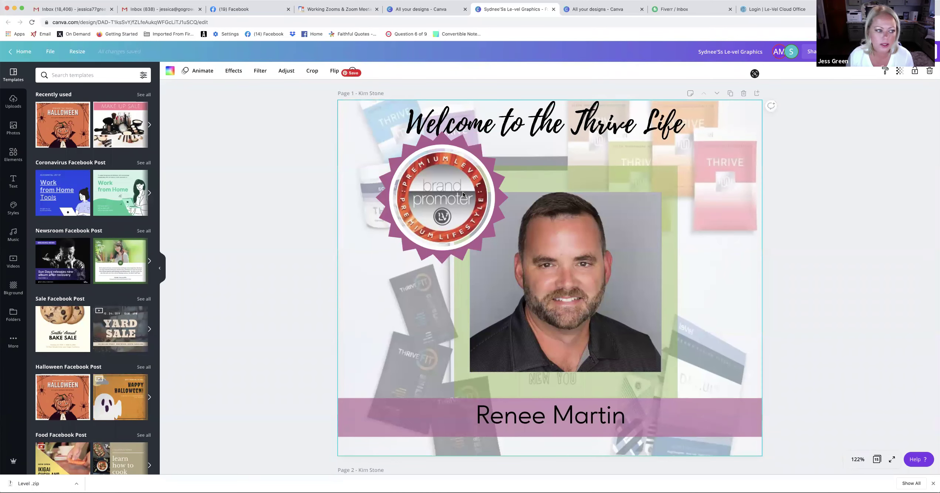
pyautogui.click(16, 106)
pyautogui.scroll(-10, 114, 288)
pyautogui.scroll(-2, 114, 288)
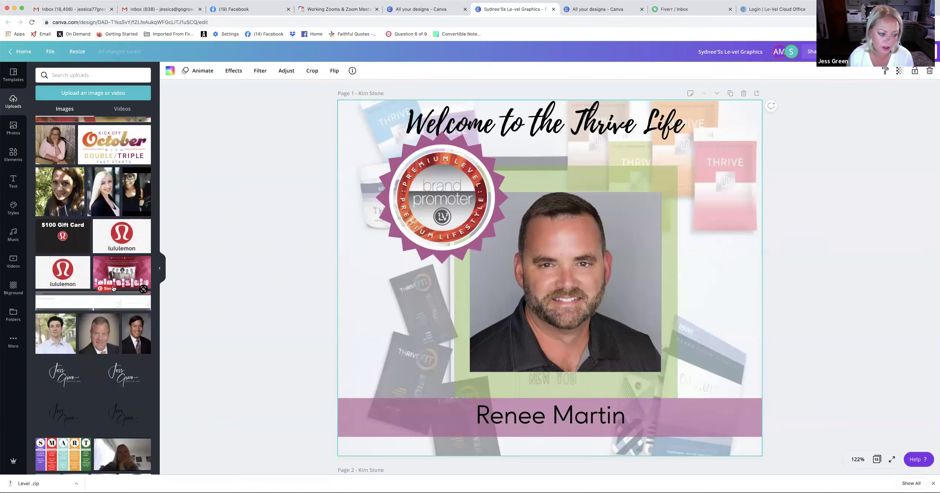
pyautogui.scroll(-15, 97, 352)
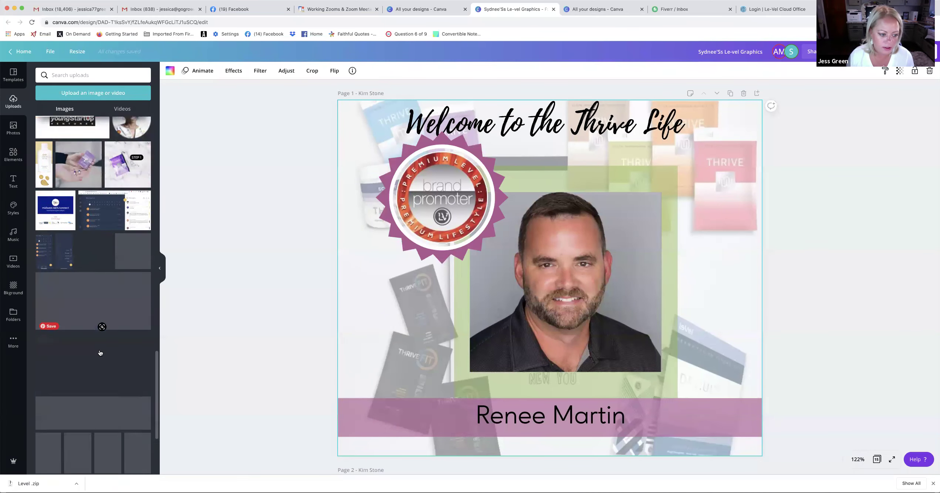
pyautogui.scroll(-20, 100, 352)
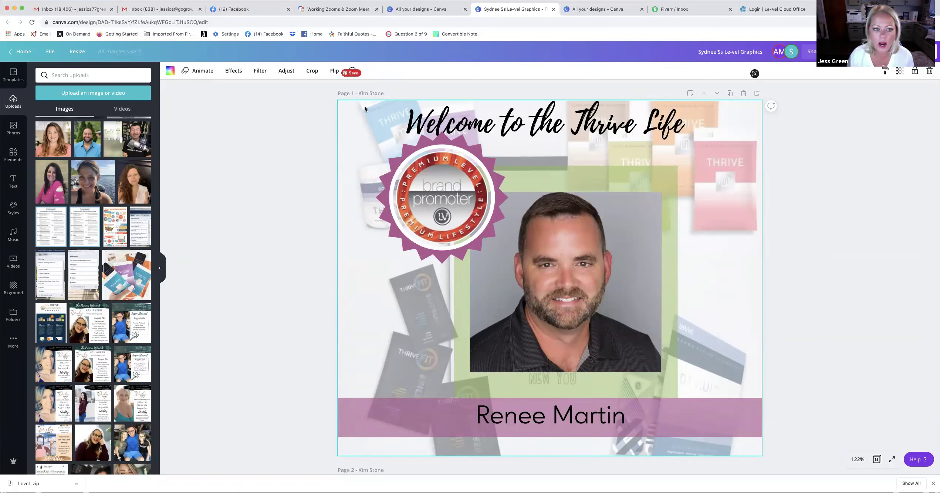
pyautogui.click(882, 260)
pyautogui.click(639, 305)
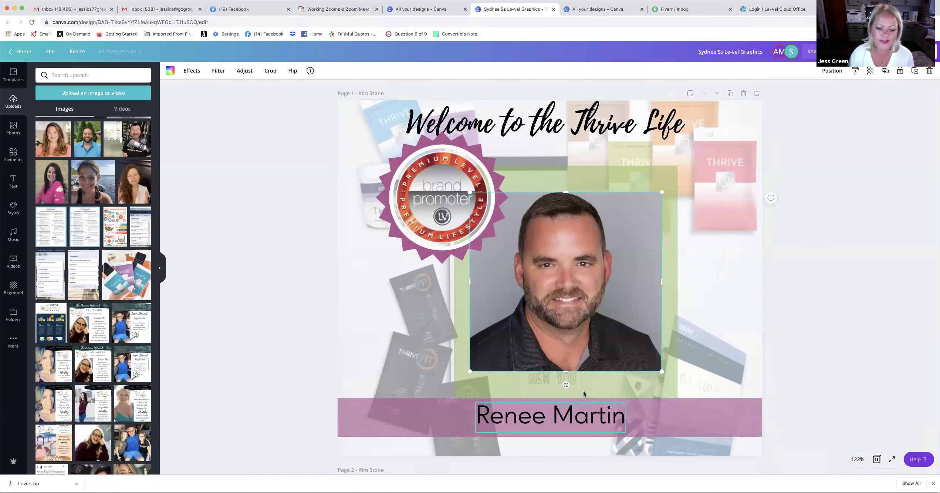
pyautogui.click(351, 118)
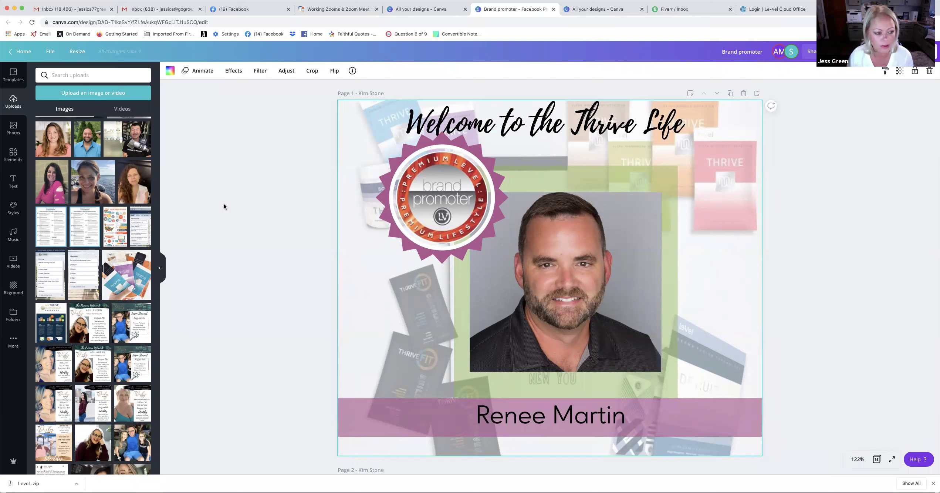
# Add the THRIVE product packets photo and set it as the page background behind the portrait.
pyautogui.click(126, 277)
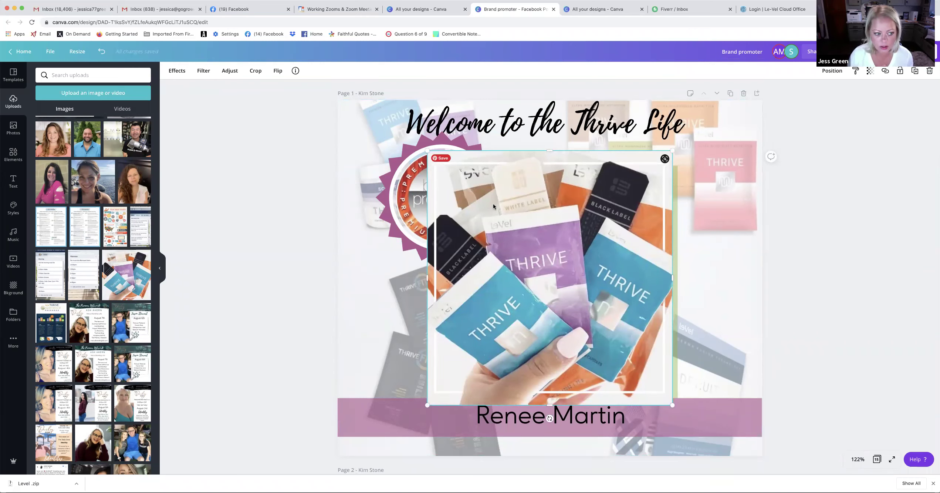
pyautogui.moveTo(489, 235); pyautogui.dragTo(438, 198)
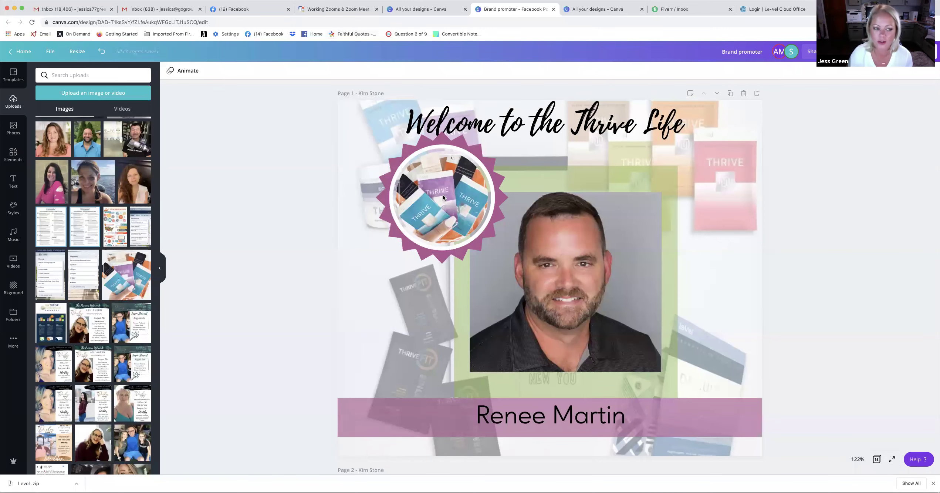
pyautogui.click(101, 52)
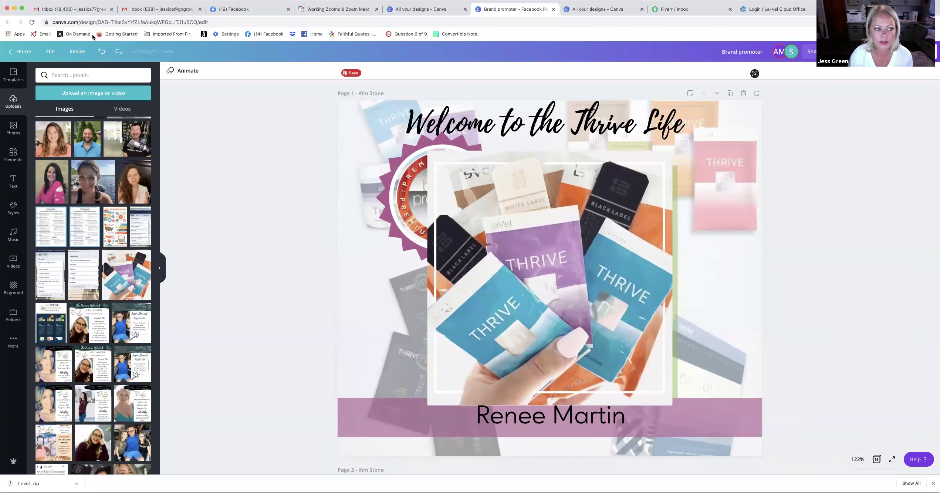
pyautogui.rightClick(493, 298)
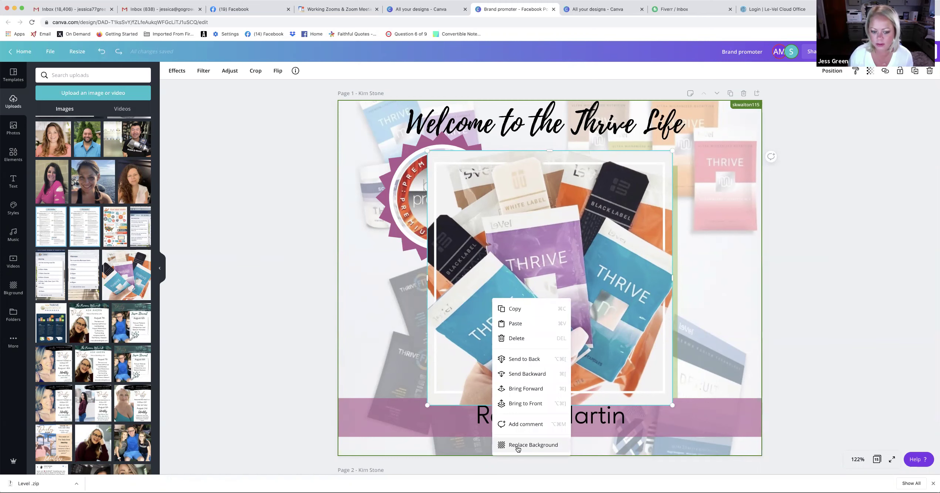
pyautogui.click(518, 445)
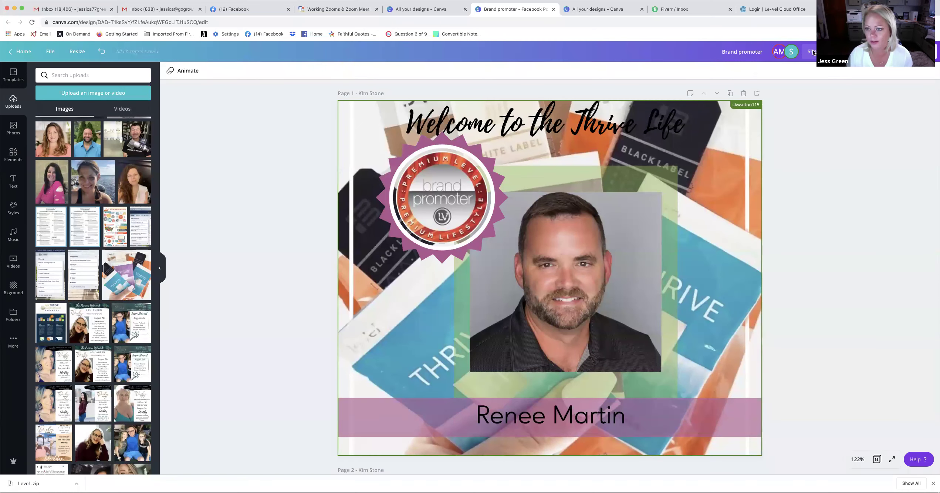
# Lower the product-packets background's transparency to about 33 so it sits softly behind the portrait.
pyautogui.click(740, 151)
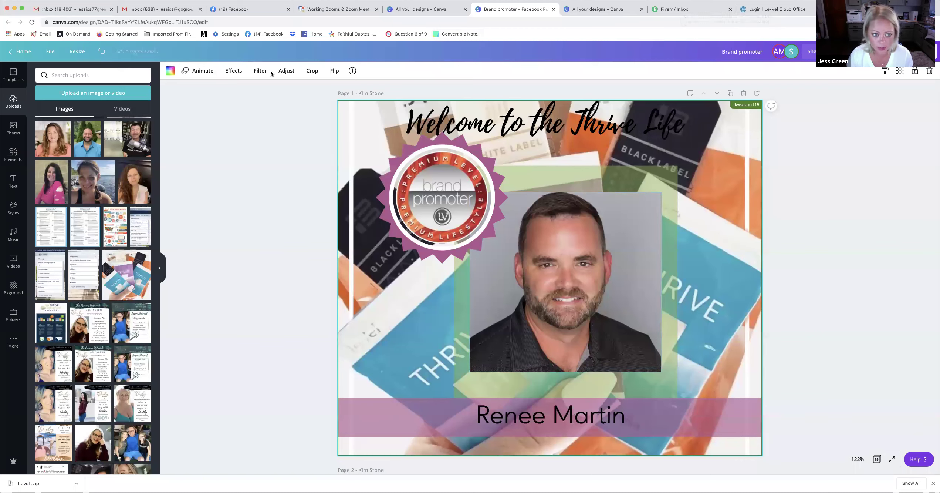
pyautogui.click(232, 71)
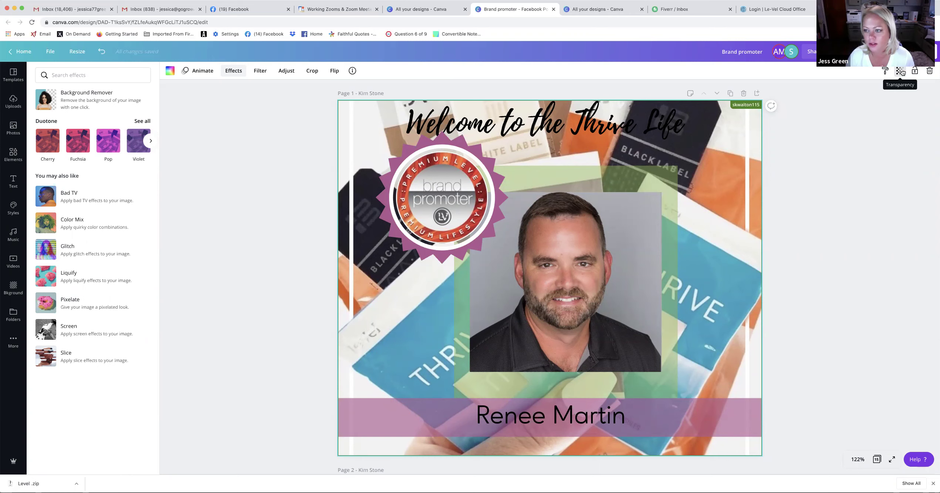
pyautogui.click(900, 72)
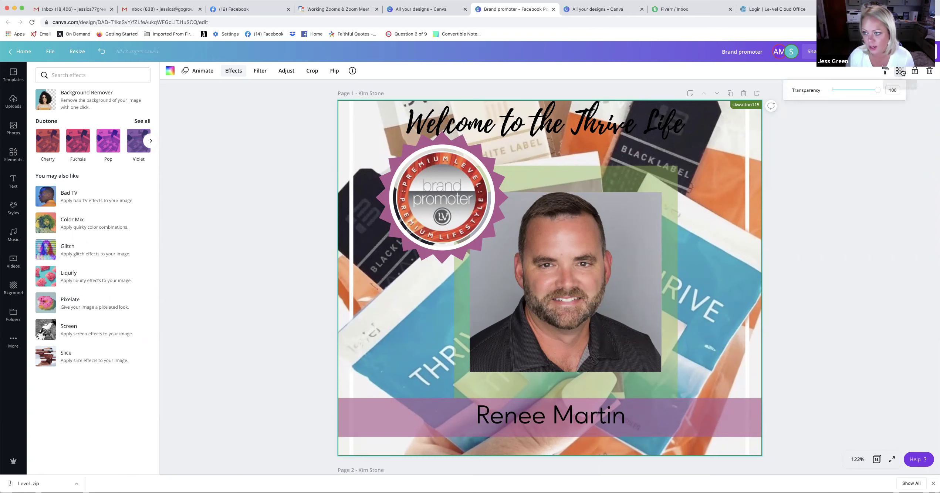
pyautogui.moveTo(873, 93); pyautogui.dragTo(847, 96)
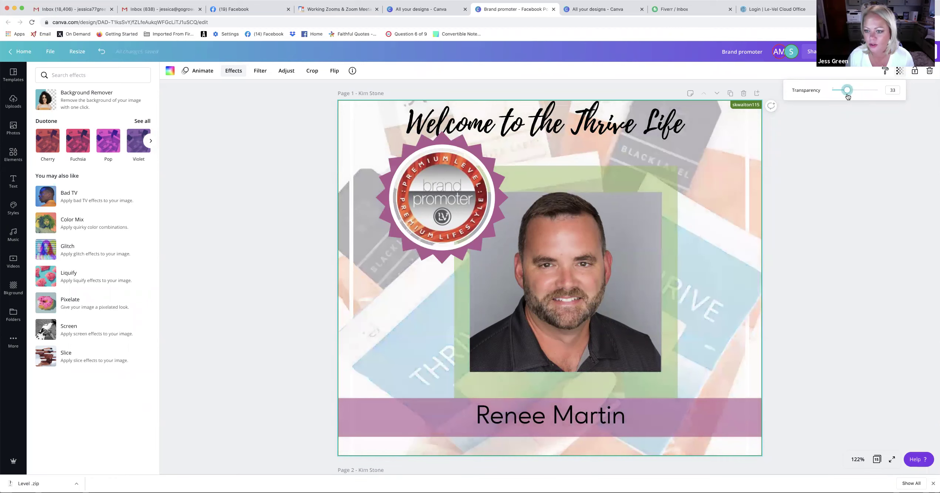
pyautogui.click(852, 130)
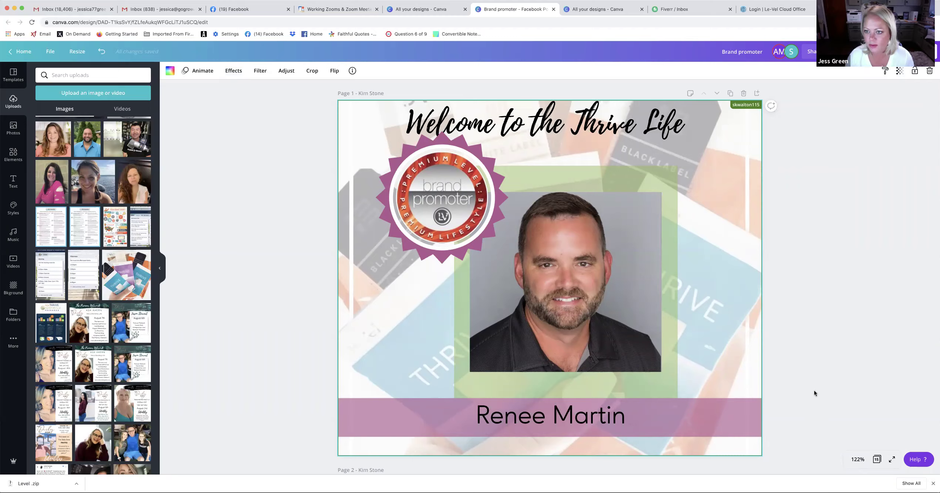
pyautogui.scroll(-3, 813, 390)
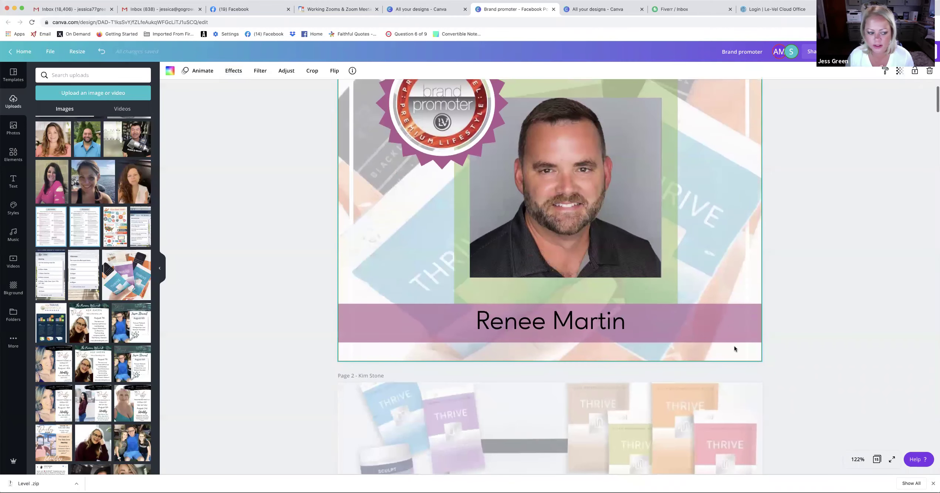
# Delete the pink band behind the name text and show the Elements library.
pyautogui.click(727, 328)
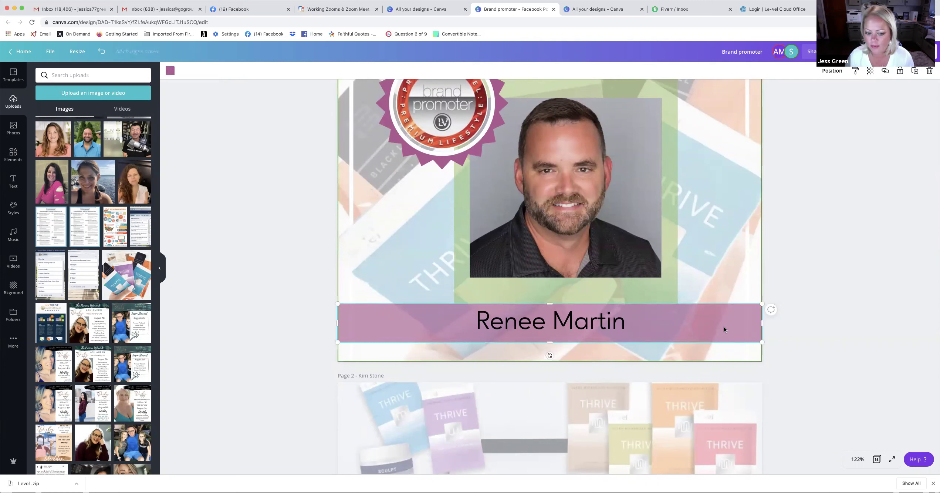
pyautogui.moveTo(725, 325)
pyautogui.mouseDown()
pyautogui.moveTo(785, 325)
pyautogui.moveTo(682, 326)
pyautogui.moveTo(724, 327)
pyautogui.mouseUp()
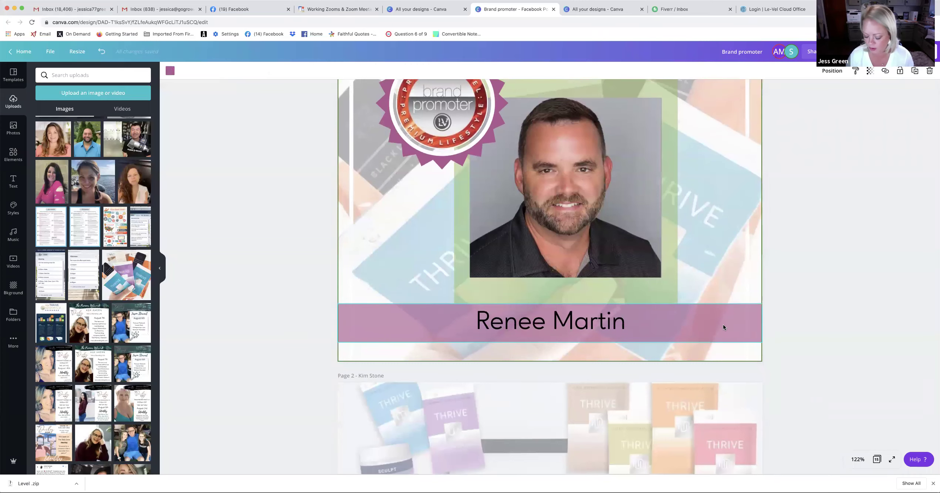
pyautogui.press('Delete')
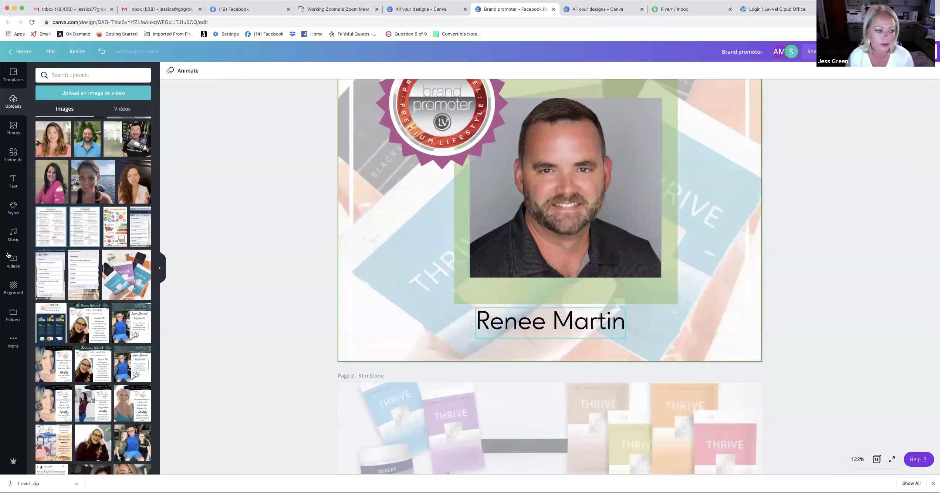
pyautogui.click(14, 153)
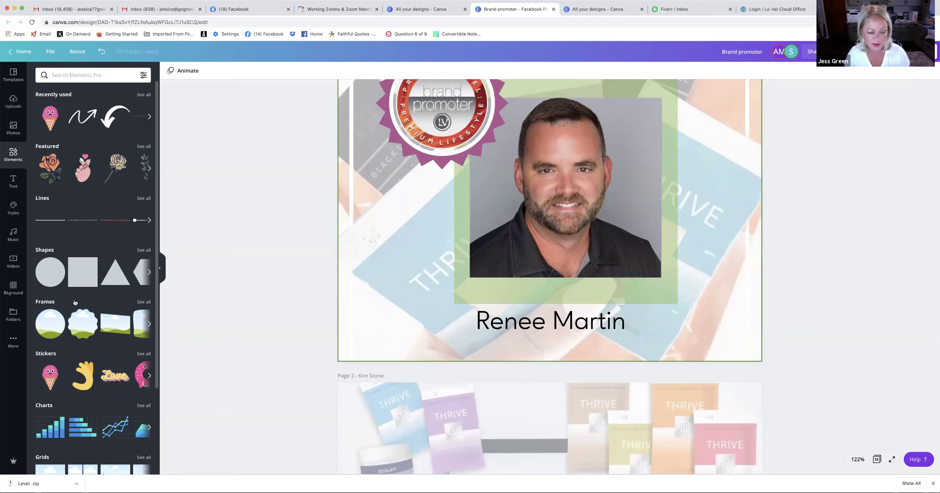
# Add a square and stretch it into a full-width bar behind the name text.
pyautogui.click(78, 273)
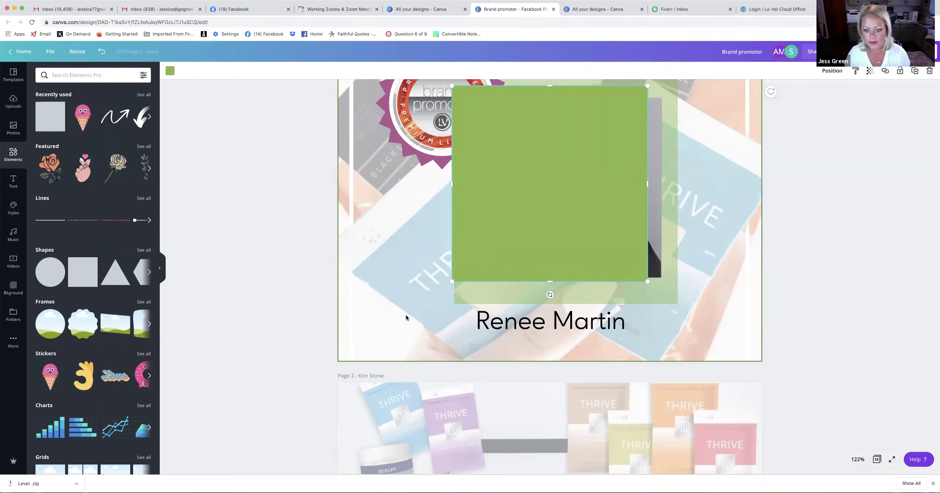
pyautogui.moveTo(539, 191); pyautogui.dragTo(501, 235)
pyautogui.moveTo(510, 137); pyautogui.dragTo(525, 291)
pyautogui.moveTo(610, 307); pyautogui.dragTo(753, 313)
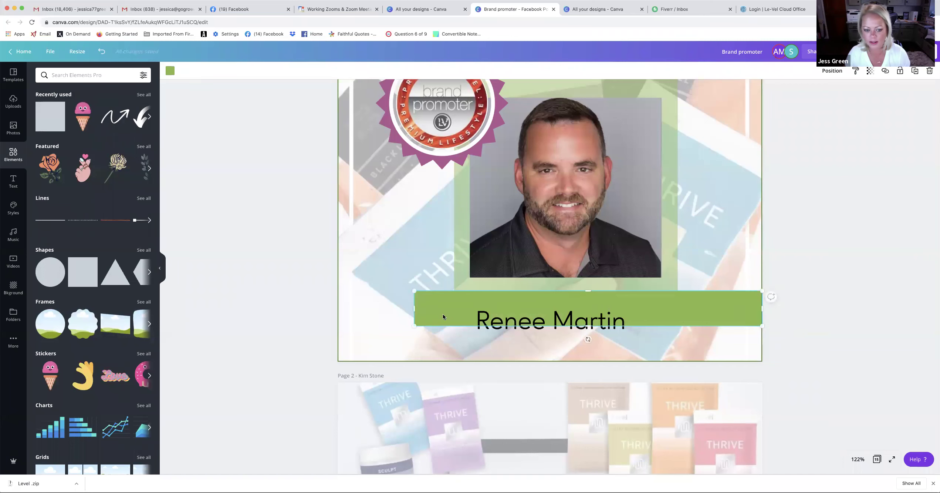
pyautogui.moveTo(414, 308); pyautogui.dragTo(335, 310)
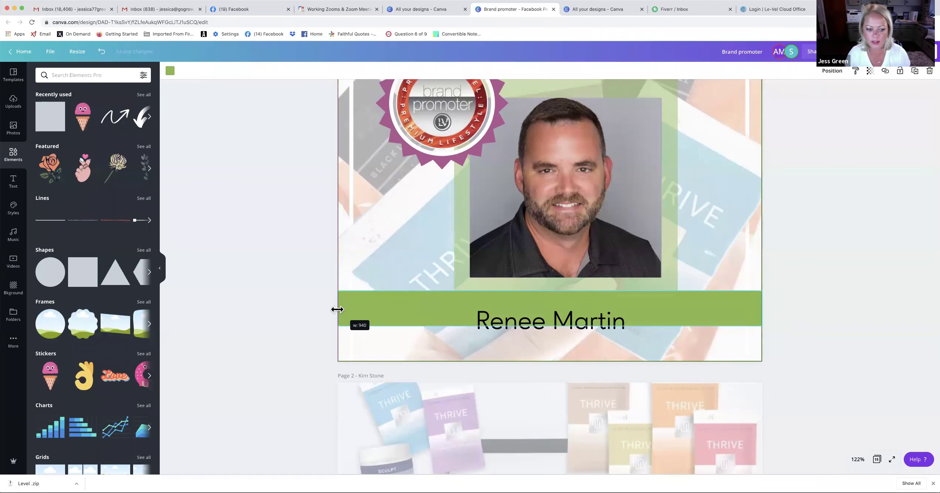
pyautogui.moveTo(699, 318); pyautogui.dragTo(700, 328)
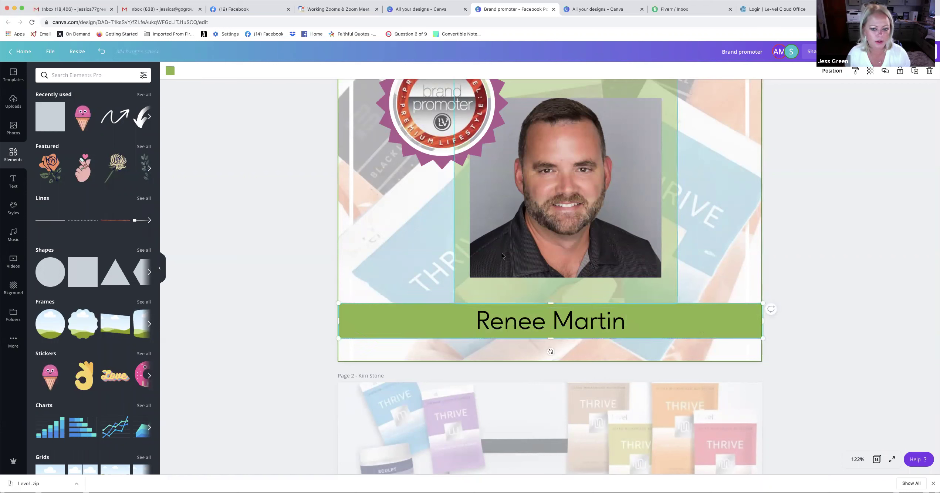
# Colour the bar purple and set its transparency to about 46.
pyautogui.click(169, 72)
pyautogui.click(104, 147)
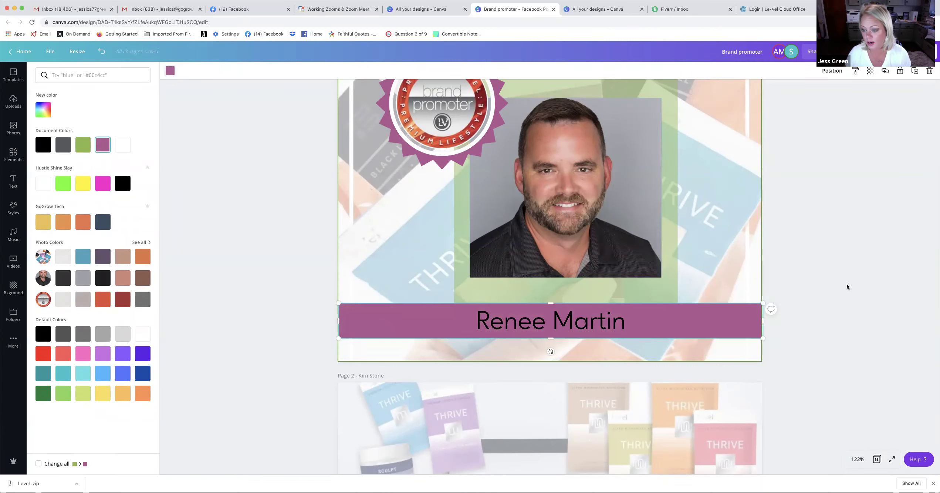
pyautogui.scroll(2, 847, 286)
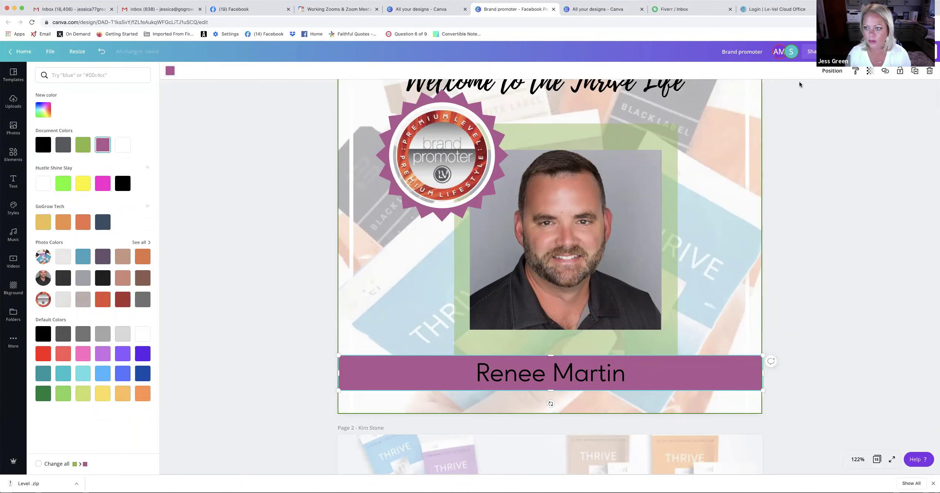
pyautogui.click(870, 72)
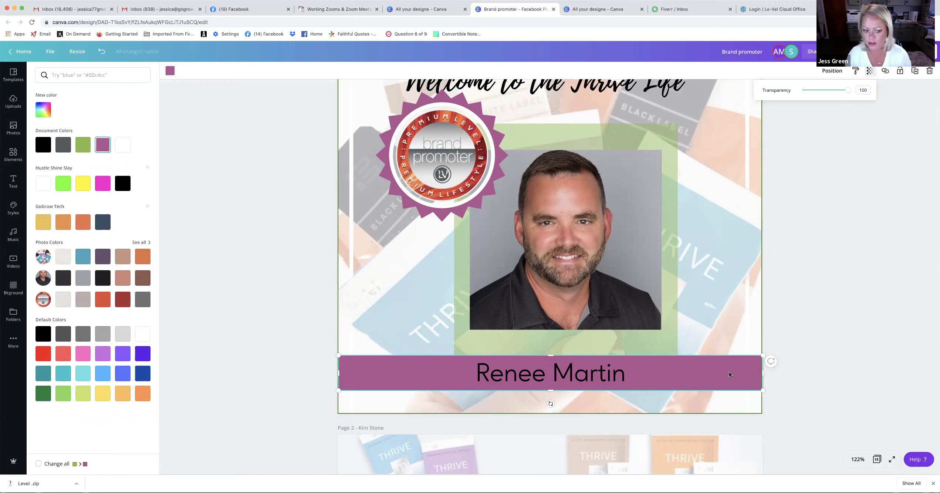
pyautogui.moveTo(847, 94); pyautogui.dragTo(823, 98)
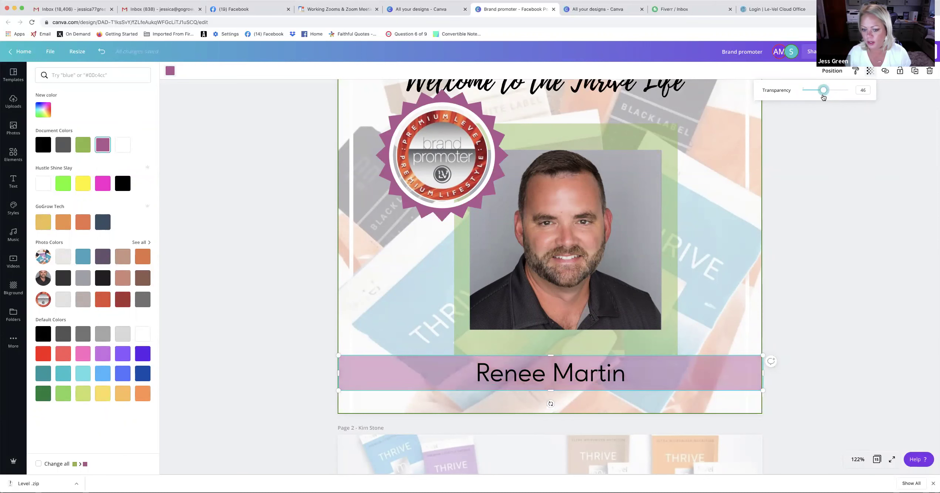
pyautogui.press('Escape')
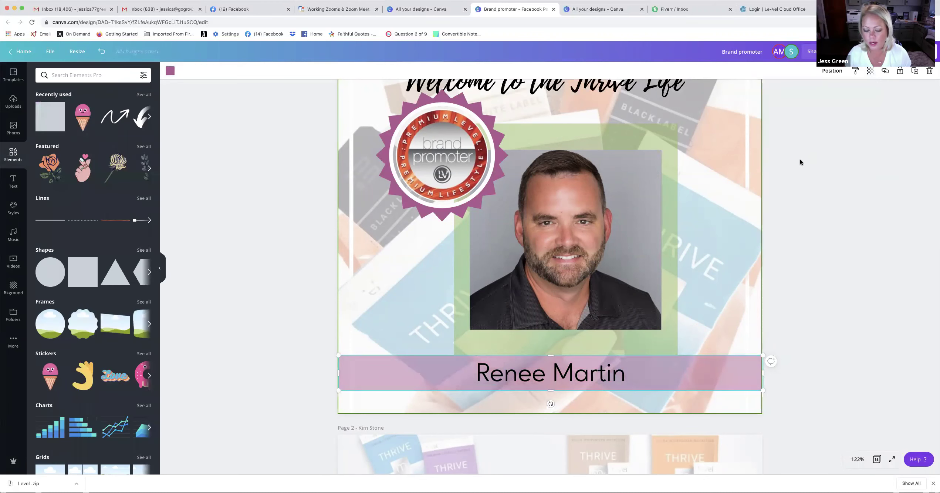
# Adjust the transparency of page 2's background image.
pyautogui.scroll(-1, 806, 153)
pyautogui.scroll(-10, 806, 154)
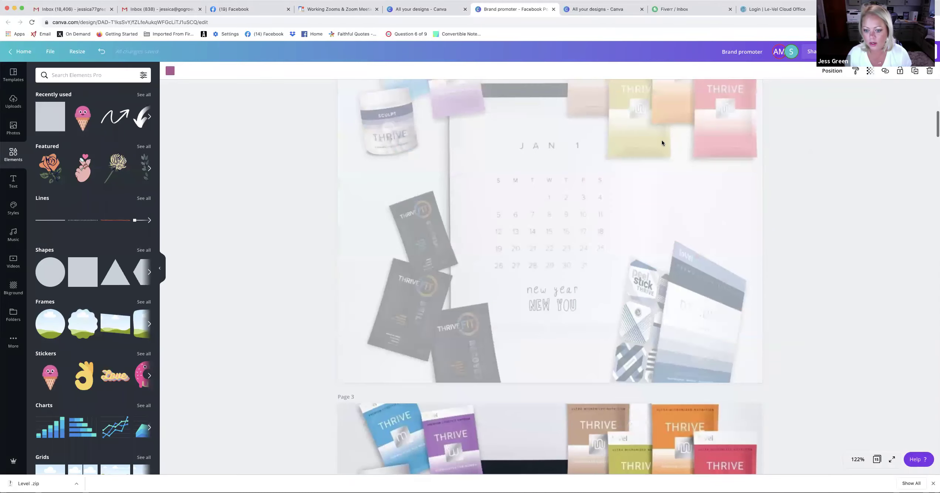
pyautogui.scroll(3, 661, 140)
pyautogui.scroll(-2, 644, 144)
pyautogui.click(625, 152)
pyautogui.click(900, 70)
pyautogui.moveTo(850, 90); pyautogui.dragTo(863, 92)
pyautogui.moveTo(858, 91); pyautogui.dragTo(849, 92)
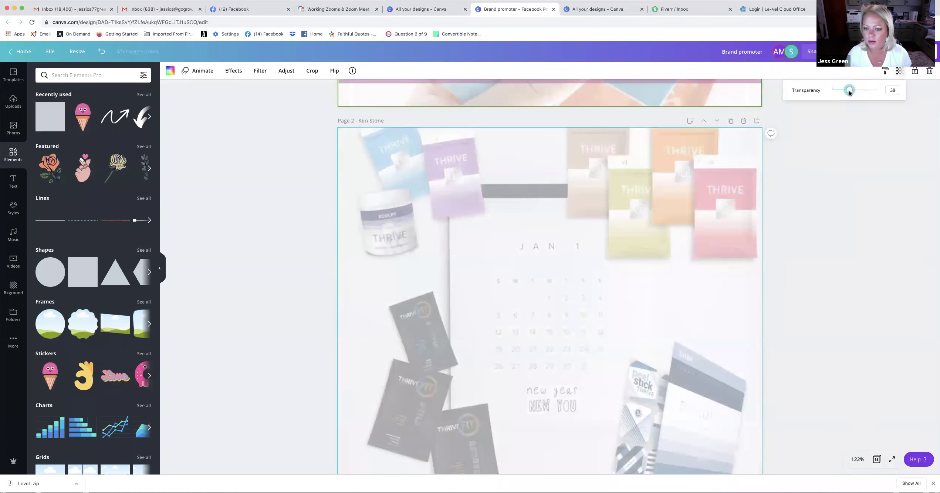
pyautogui.click(838, 136)
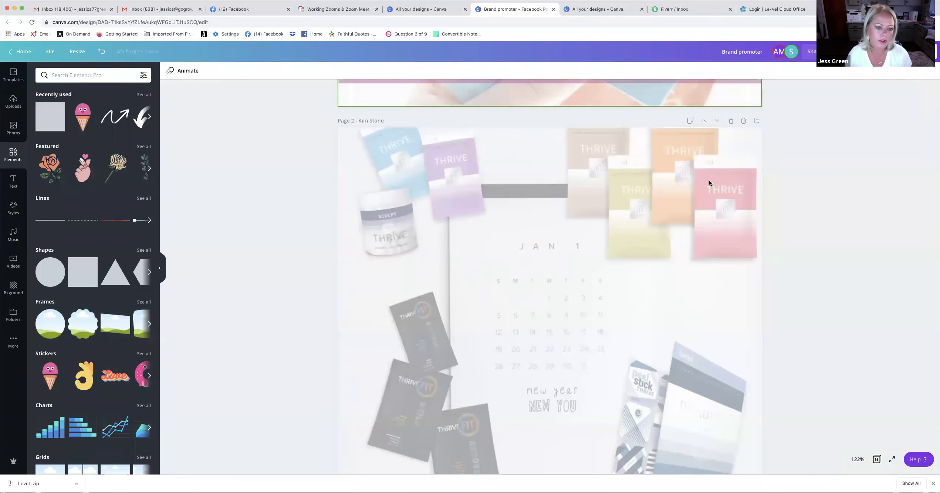
# Try adding two yellow squares to page 2, deleting each again.
pyautogui.click(79, 276)
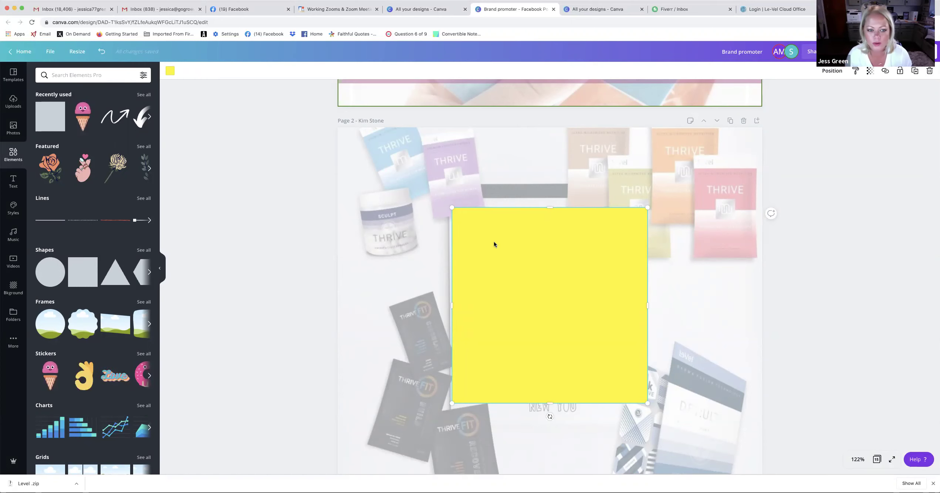
pyautogui.moveTo(450, 208); pyautogui.dragTo(356, 149)
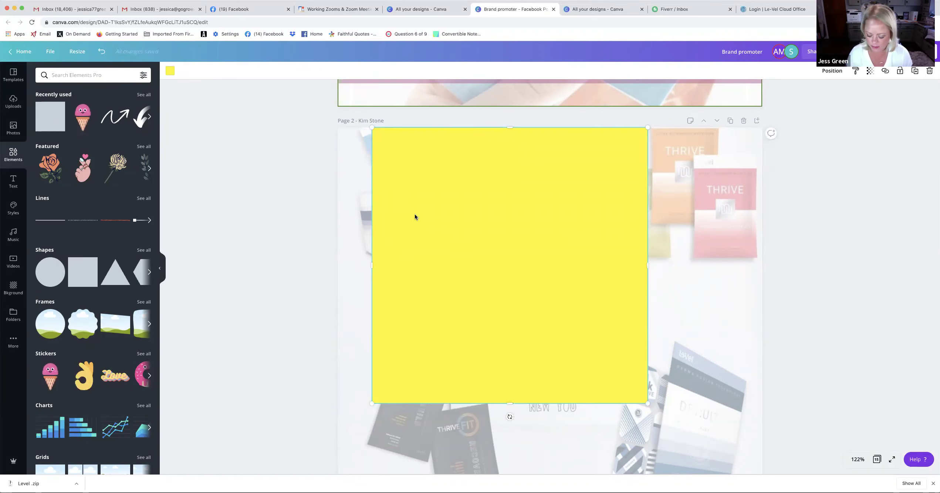
pyautogui.press('Delete')
pyautogui.click(93, 271)
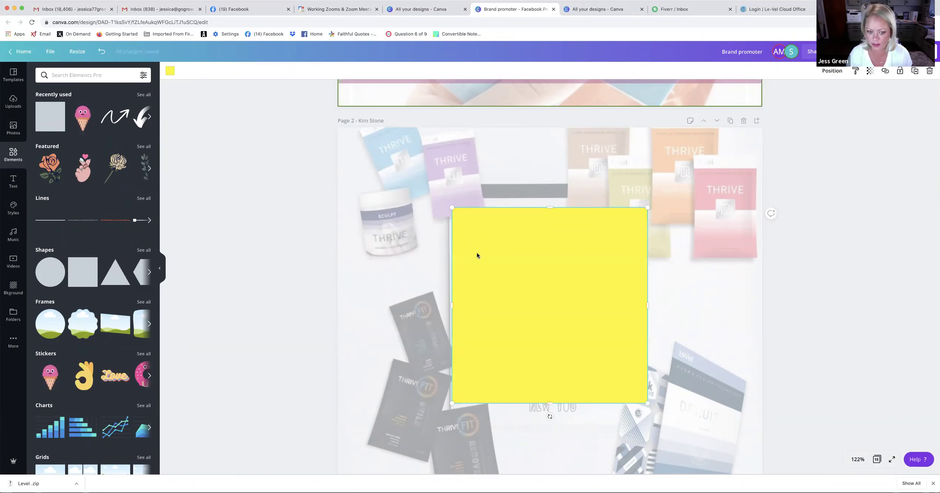
pyautogui.press('Delete')
# Add a large, faint yellow circle centred over page 2's calendar.
pyautogui.click(44, 267)
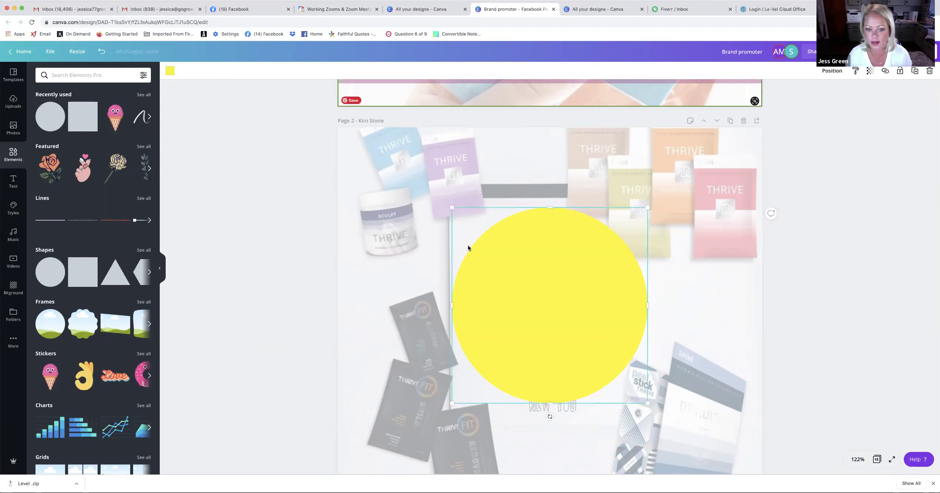
pyautogui.moveTo(452, 207); pyautogui.dragTo(311, 151)
pyautogui.moveTo(646, 401); pyautogui.dragTo(776, 467)
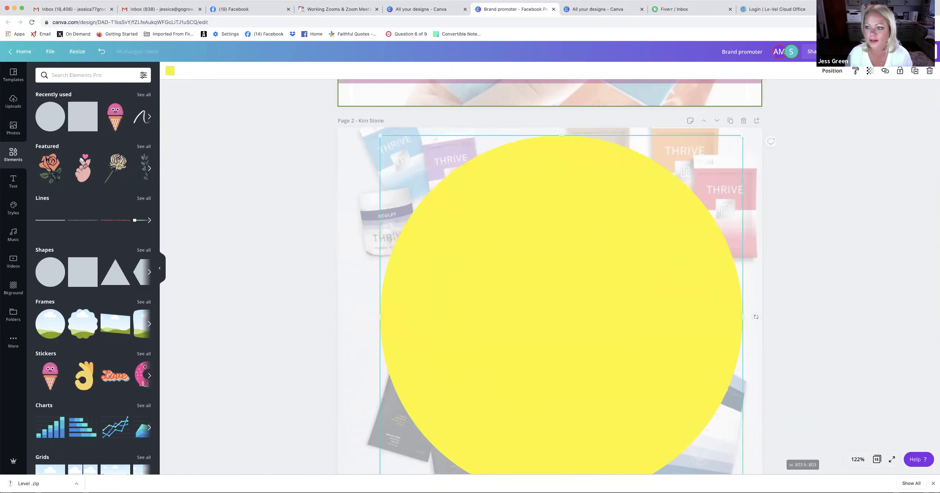
pyautogui.click(870, 71)
pyautogui.moveTo(847, 90); pyautogui.dragTo(821, 95)
pyautogui.moveTo(506, 292); pyautogui.dragTo(495, 296)
# Delete the yellow circle from page 2 and return to page 1.
pyautogui.scroll(7, 580, 293)
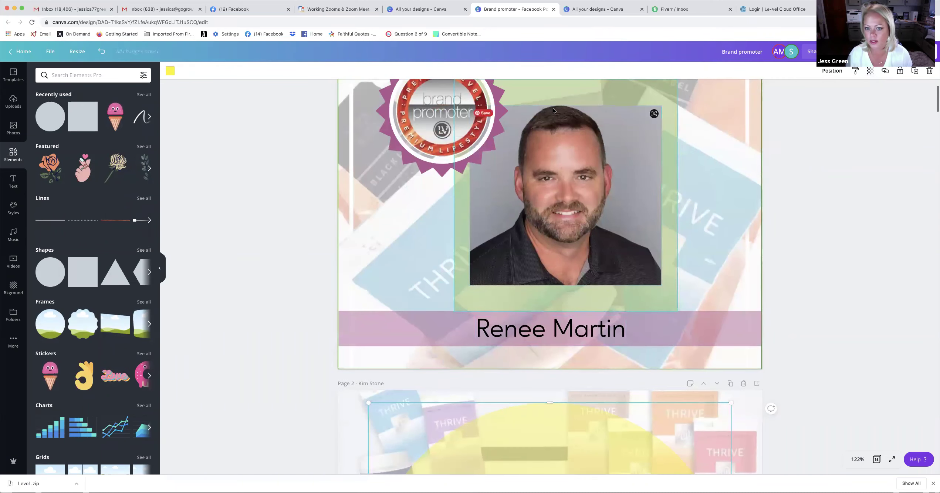
pyautogui.scroll(-7, 688, 344)
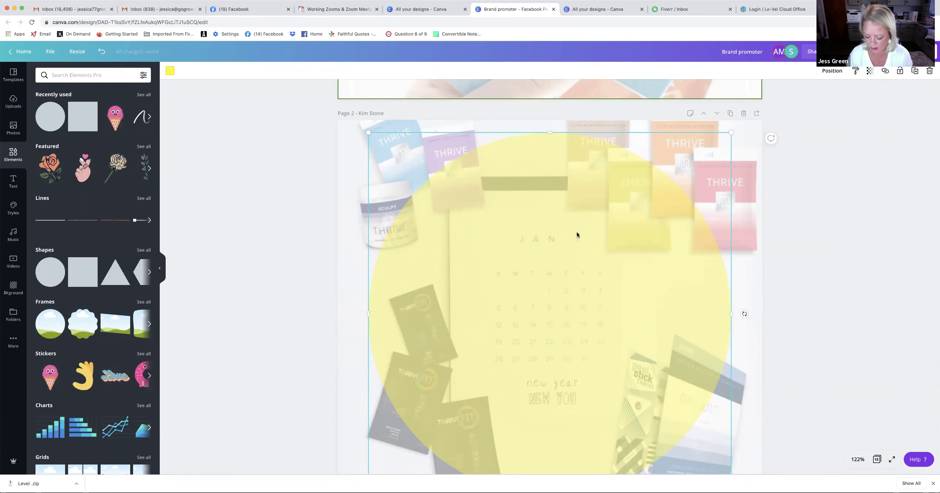
pyautogui.press('Delete')
pyautogui.scroll(-2, 561, 266)
pyautogui.scroll(-3, 562, 266)
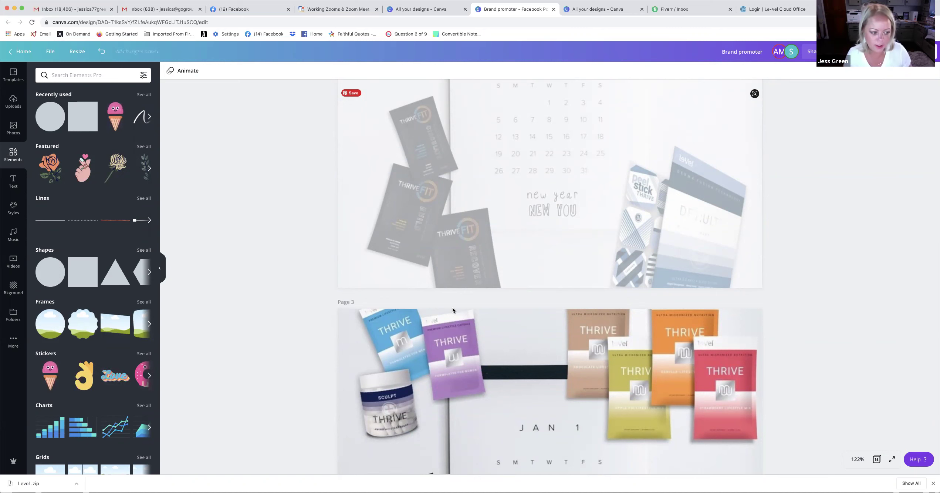
pyautogui.scroll(2, 427, 194)
pyautogui.scroll(10, 428, 195)
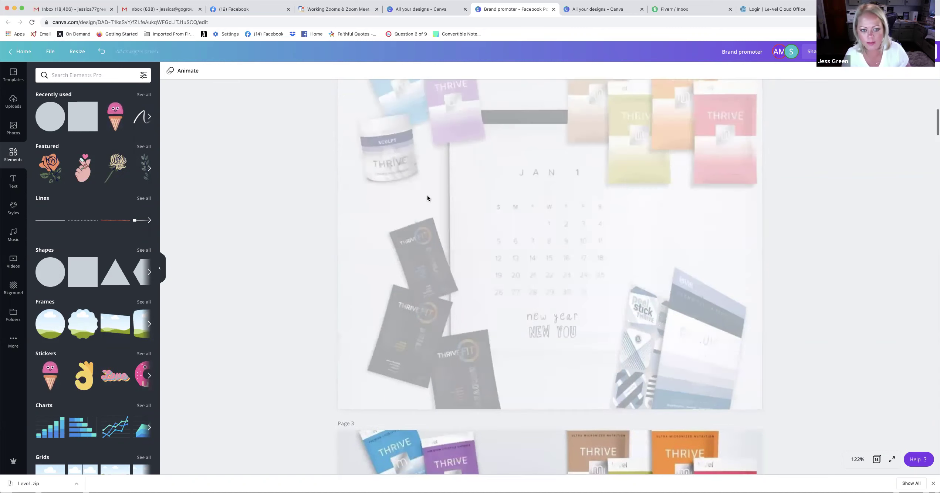
pyautogui.scroll(7, 432, 203)
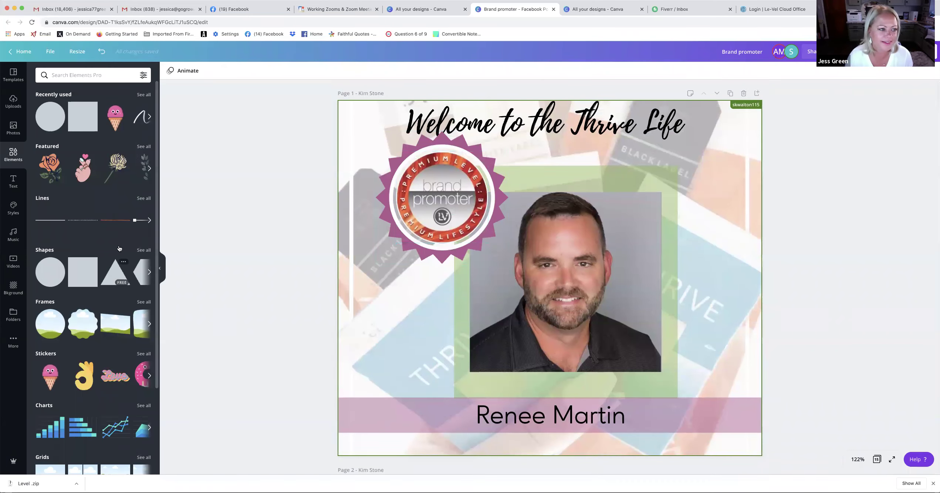
# Search elements for 'arrow' and try blue, static, animated and free filters.
pyautogui.click(65, 75)
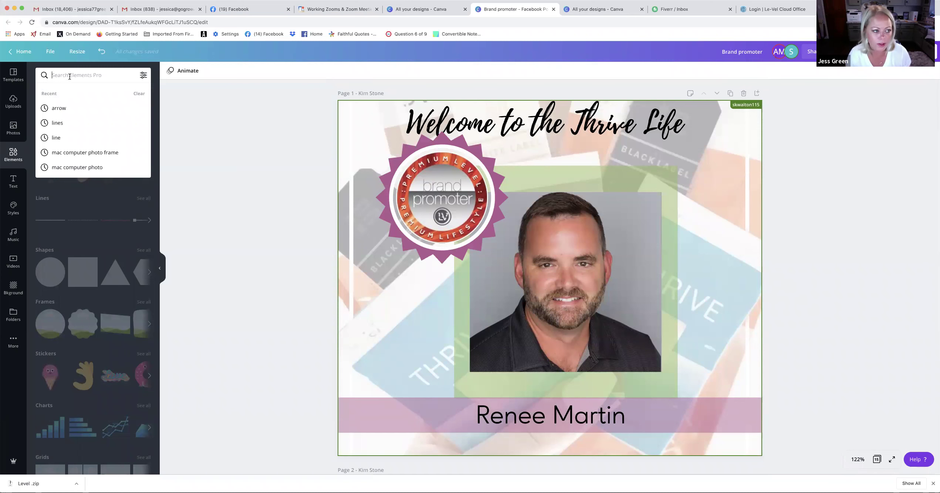
pyautogui.click(59, 107)
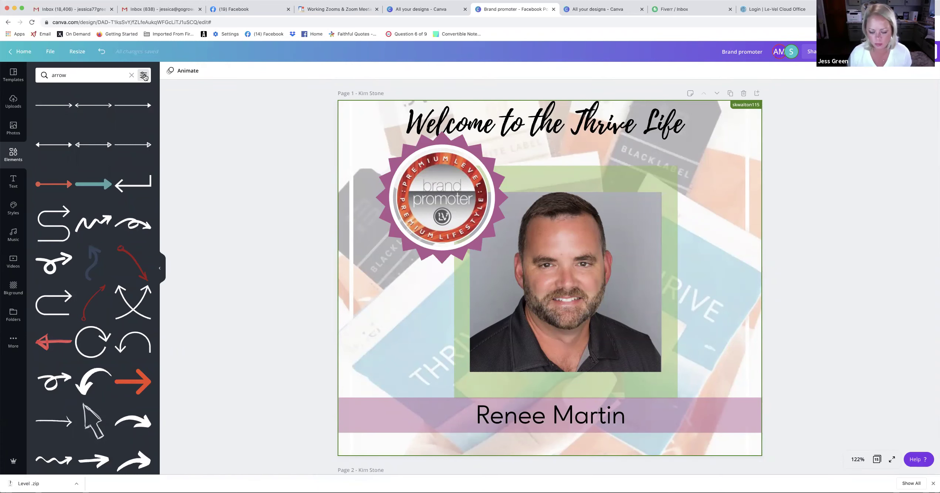
pyautogui.click(143, 76)
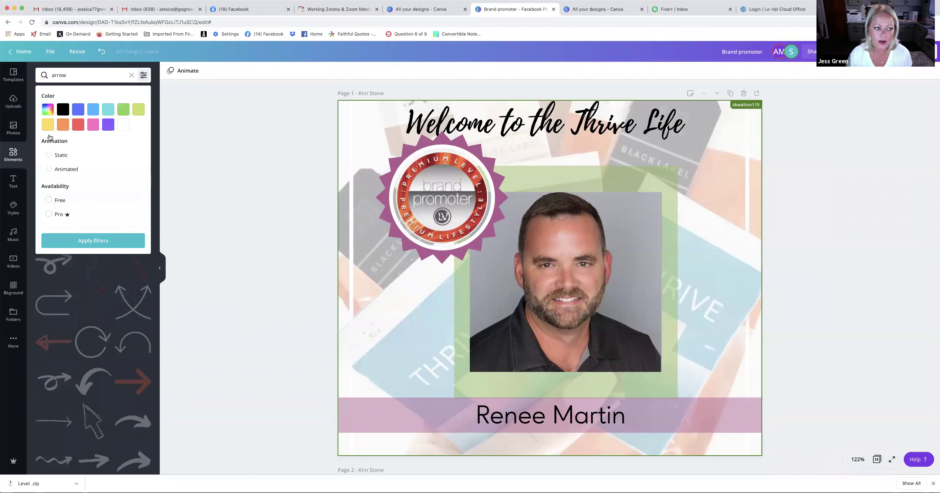
pyautogui.click(76, 109)
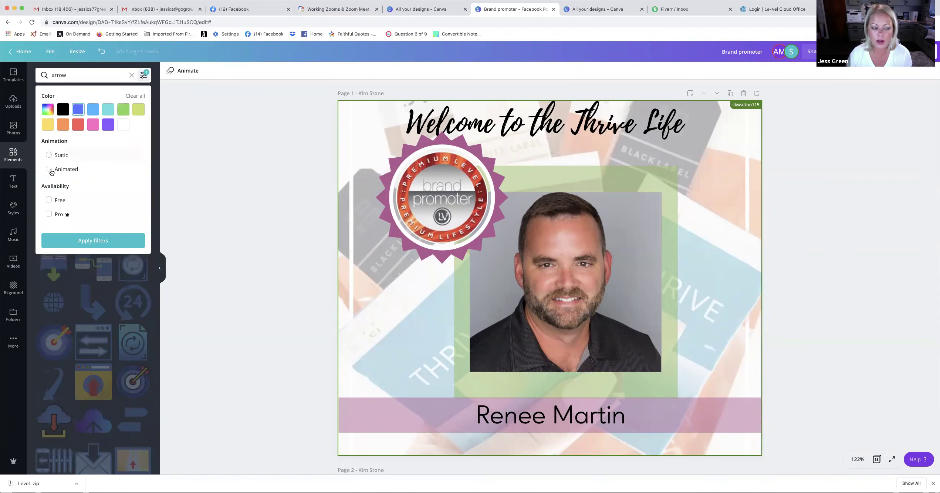
pyautogui.click(51, 155)
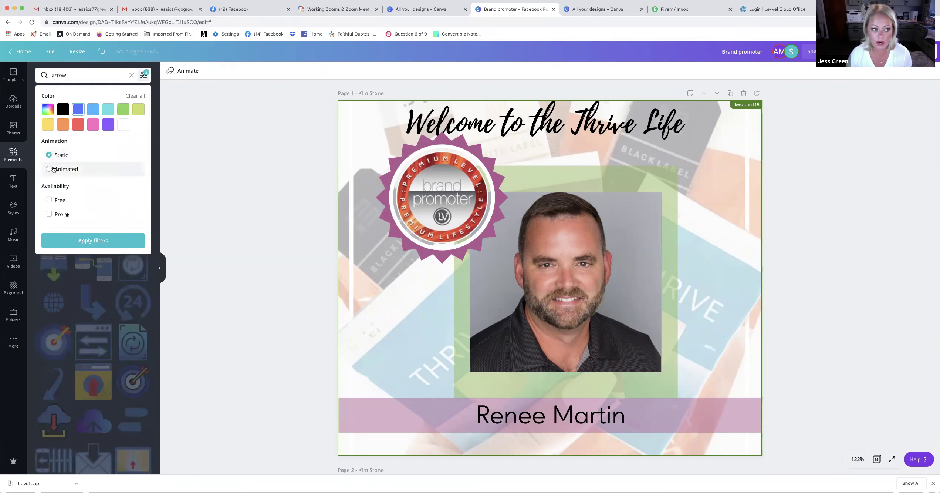
pyautogui.click(99, 168)
pyautogui.click(47, 157)
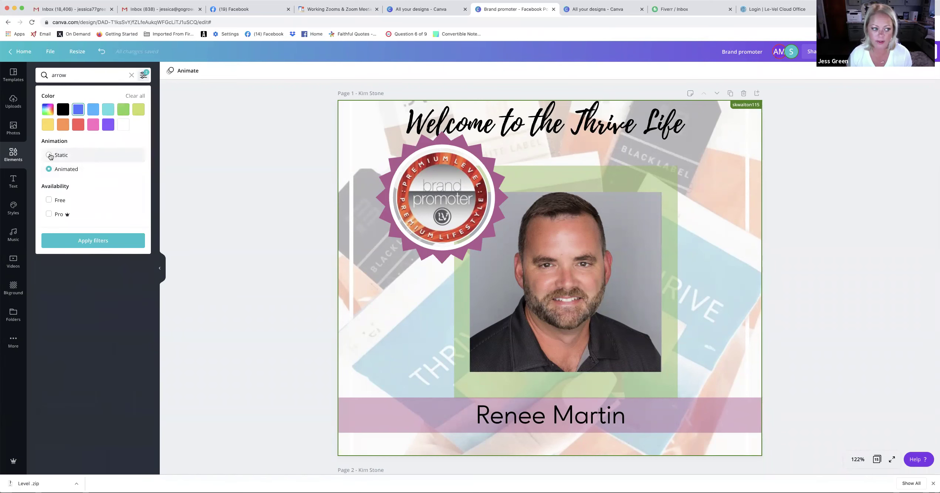
pyautogui.click(50, 201)
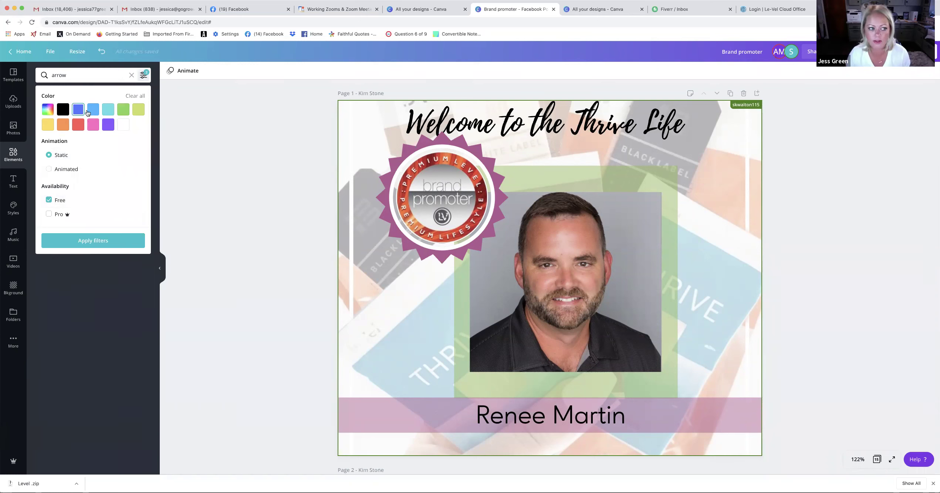
# Clear the filters, apply only Free, and browse the arrow results.
pyautogui.click(135, 95)
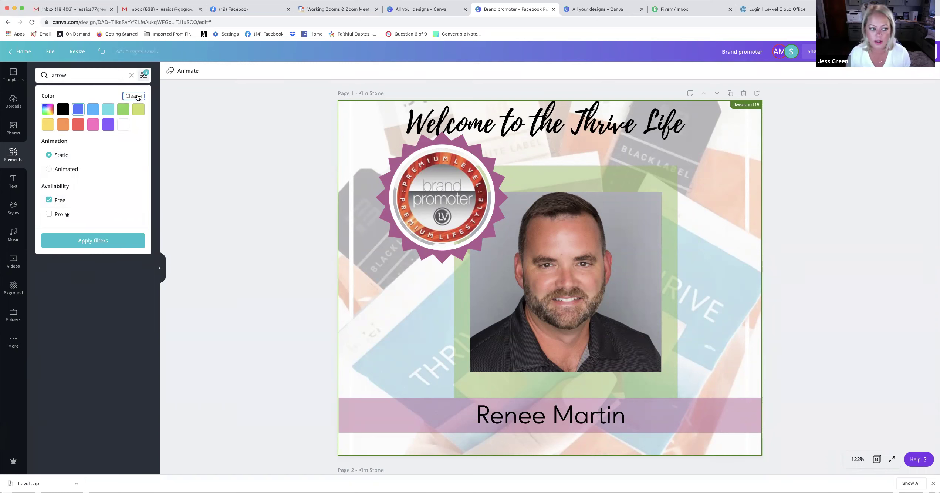
pyautogui.click(49, 200)
pyautogui.click(103, 241)
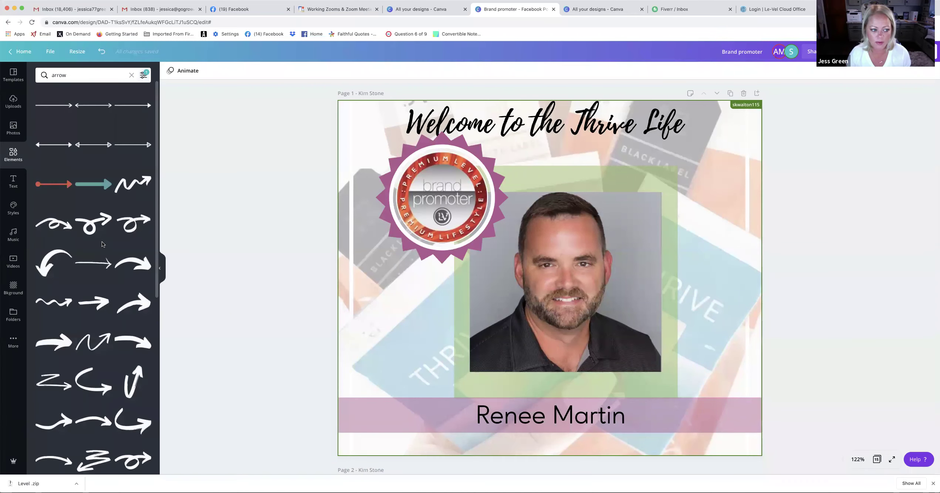
pyautogui.scroll(-15, 106, 301)
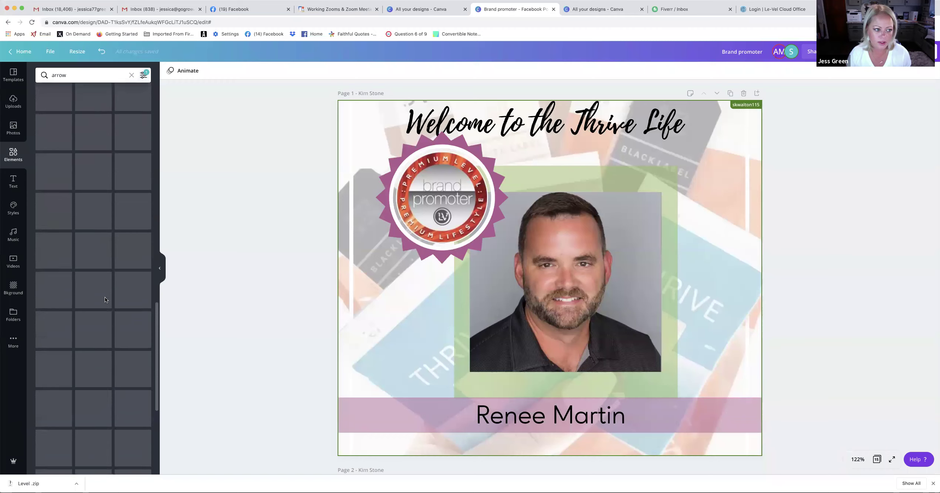
pyautogui.scroll(-10, 105, 300)
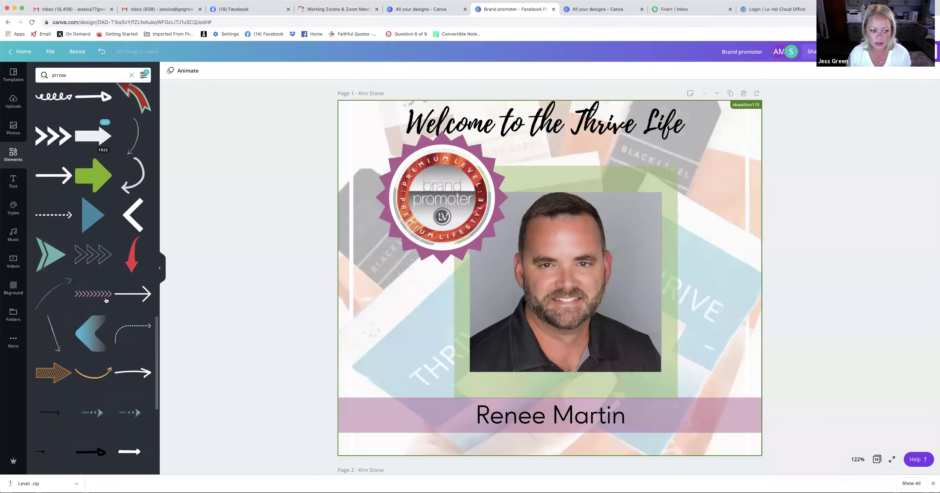
pyautogui.scroll(15, 97, 269)
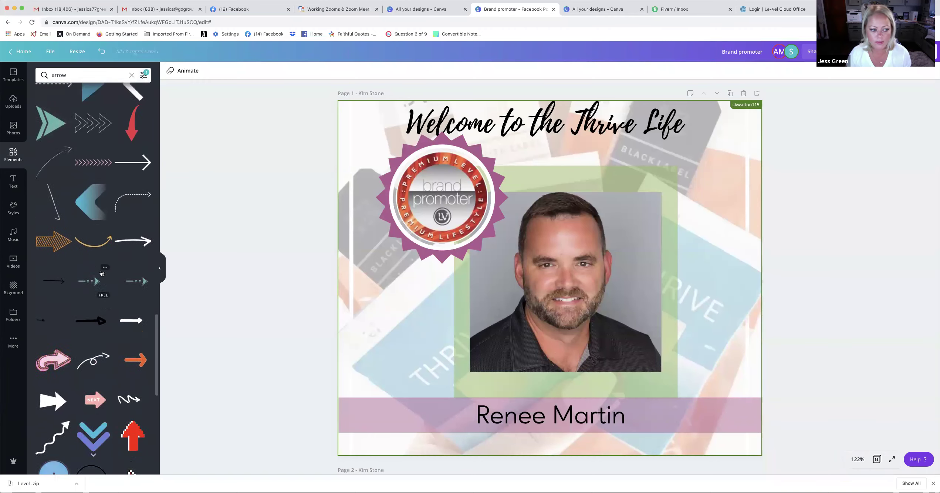
pyautogui.scroll(10, 102, 275)
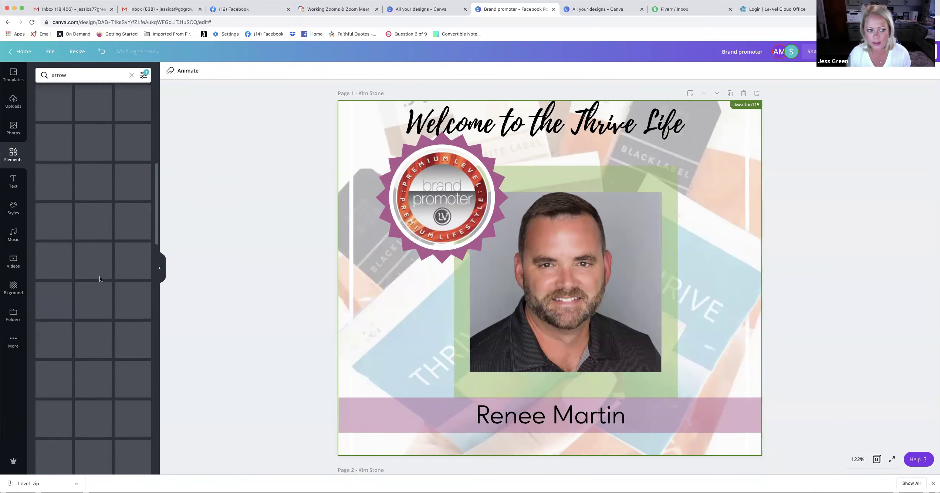
pyautogui.scroll(5, 99, 279)
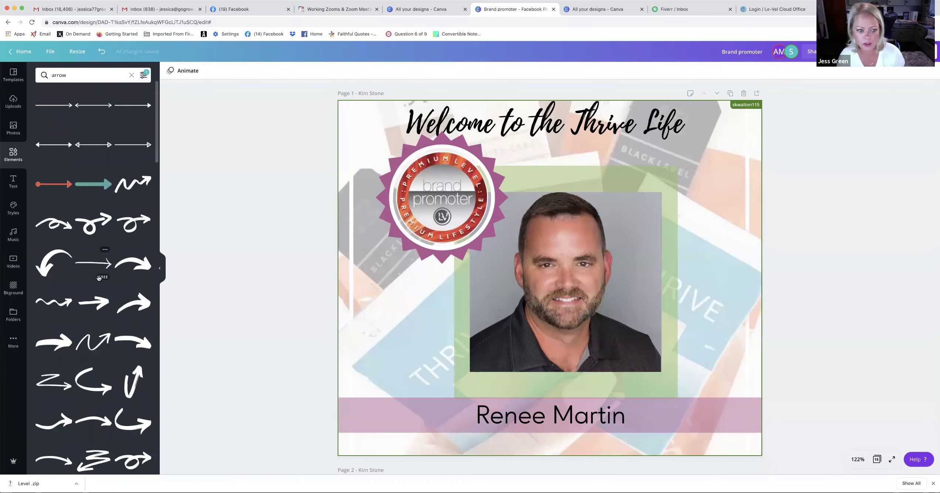
# Drop a white curved arrow onto page 1, shrink it, and place it below the badge.
pyautogui.moveTo(61, 255); pyautogui.dragTo(625, 218)
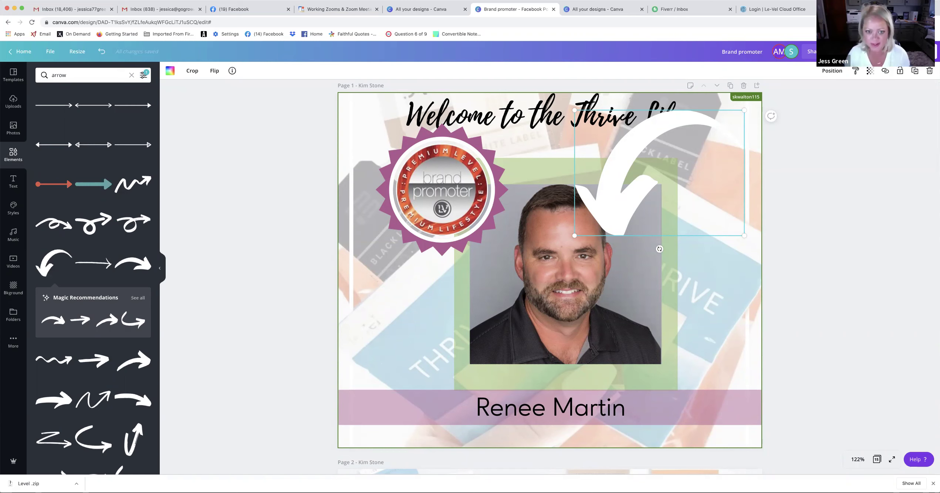
pyautogui.scroll(-1, 828, 163)
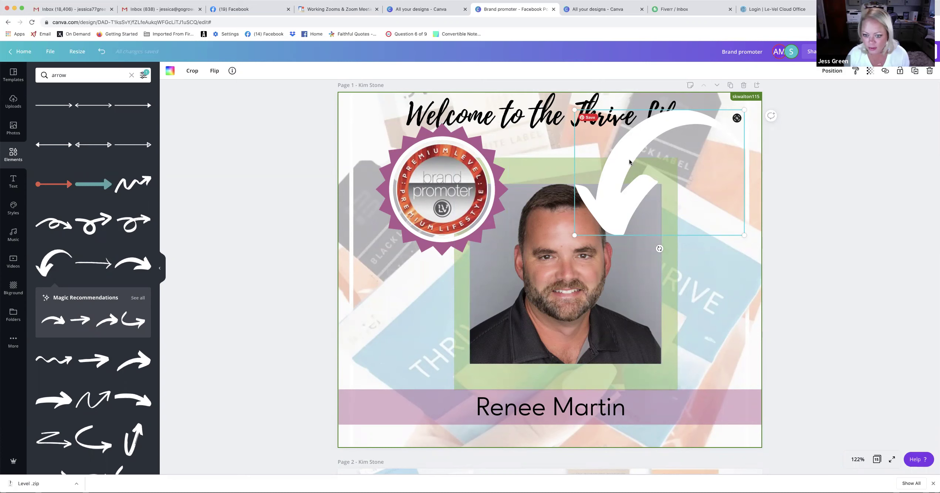
pyautogui.moveTo(624, 170); pyautogui.dragTo(571, 201)
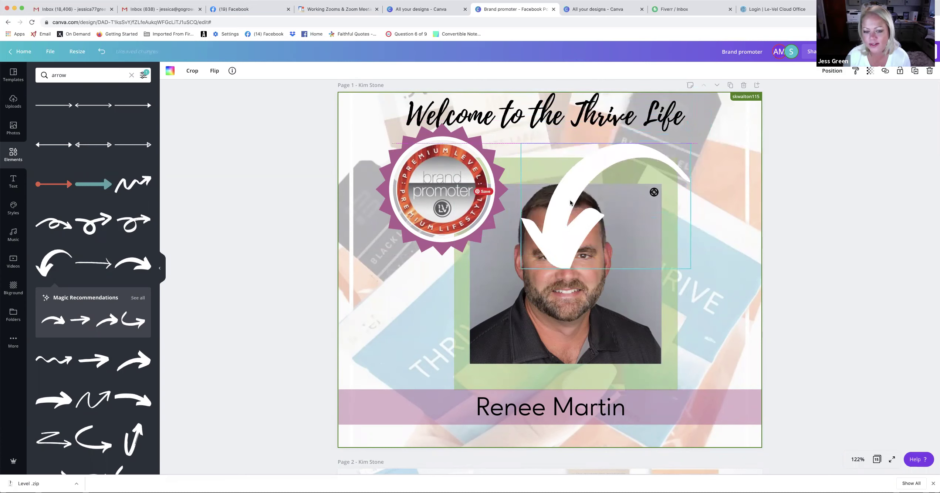
pyautogui.moveTo(690, 268); pyautogui.dragTo(630, 216)
pyautogui.moveTo(572, 166); pyautogui.dragTo(416, 273)
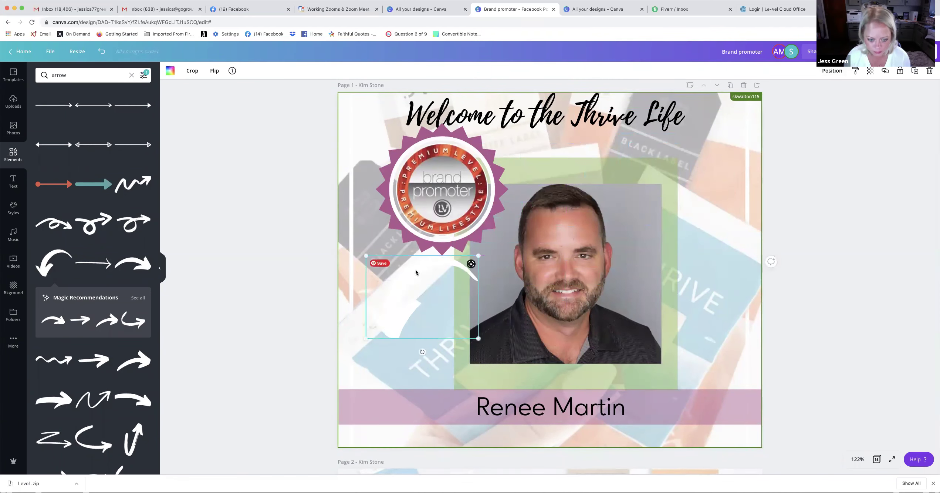
# Turn the curved arrow magenta and flip it horizontally.
pyautogui.click(170, 72)
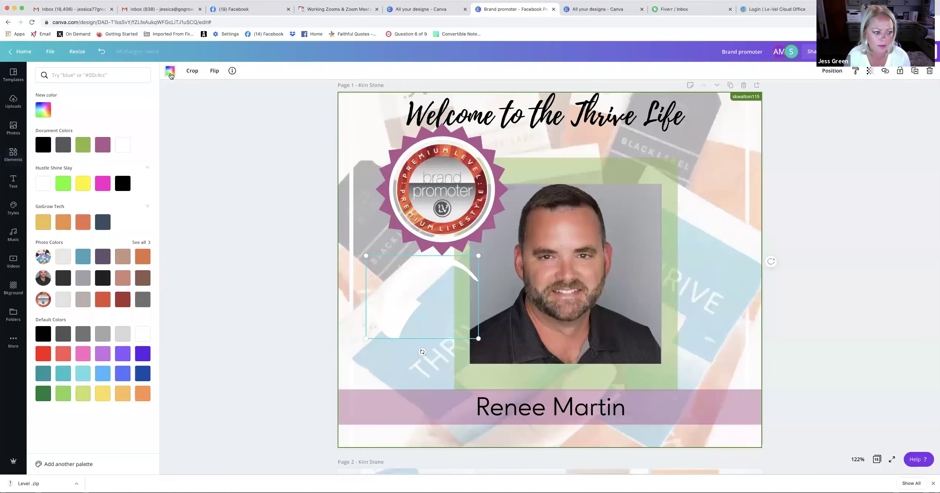
pyautogui.click(101, 183)
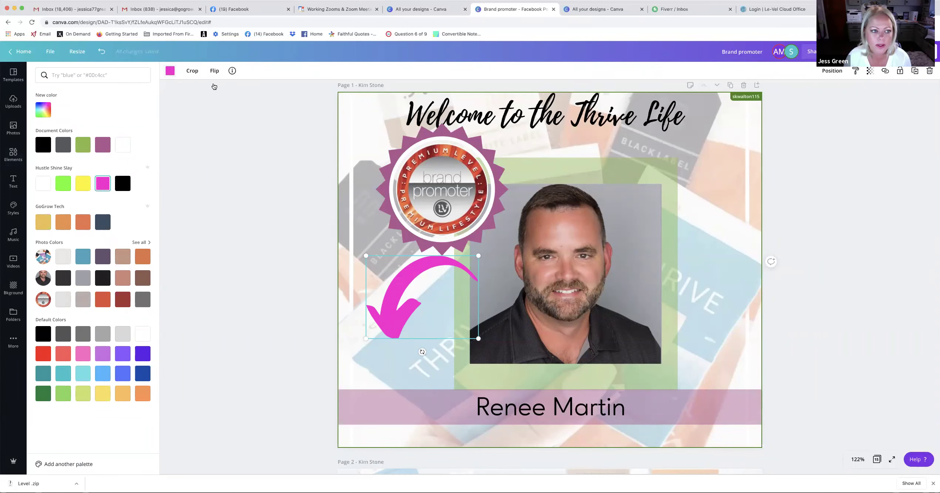
pyautogui.click(215, 71)
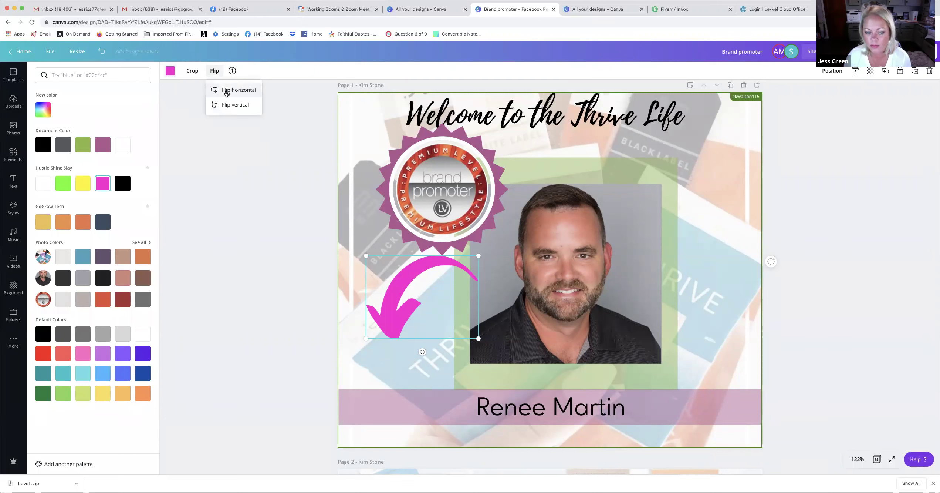
pyautogui.click(225, 91)
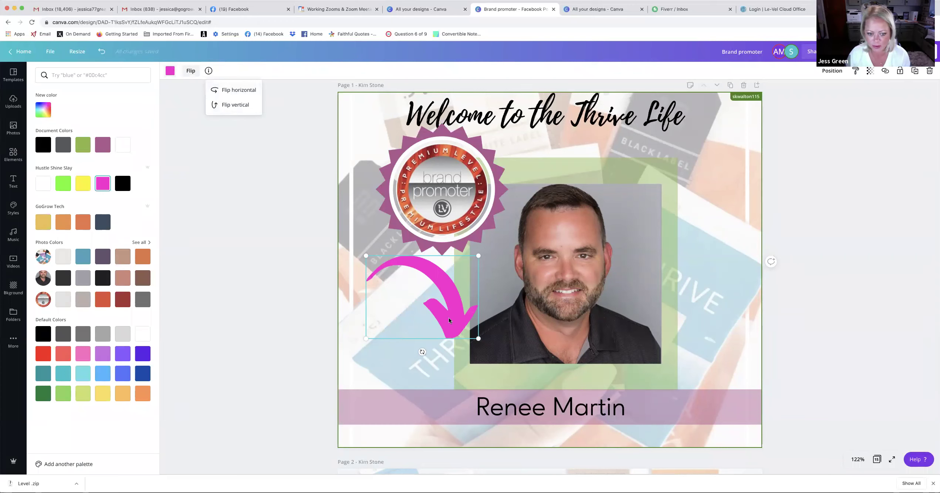
# Enlarge the pink arrow, tilt it to -33°, move it up, then delete it.
pyautogui.moveTo(478, 338); pyautogui.dragTo(503, 342)
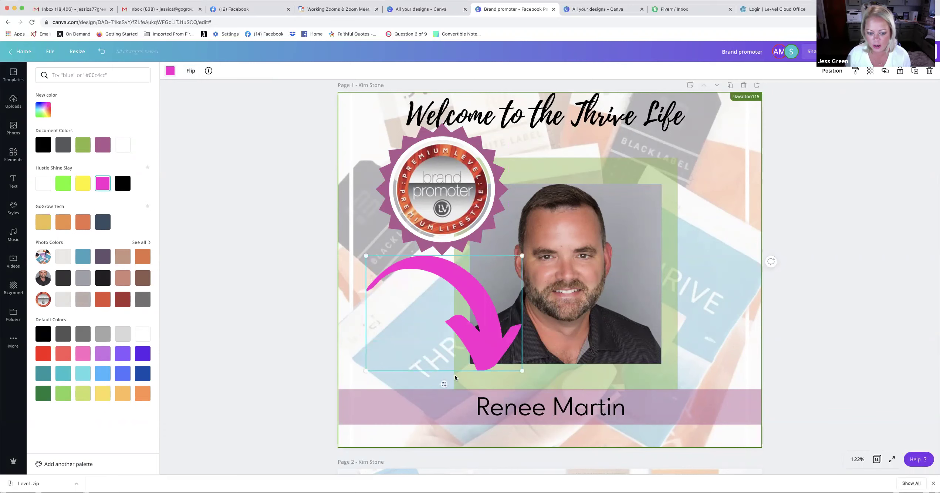
pyautogui.moveTo(444, 384); pyautogui.dragTo(472, 351)
pyautogui.moveTo(472, 293); pyautogui.dragTo(552, 145)
pyautogui.press('Delete')
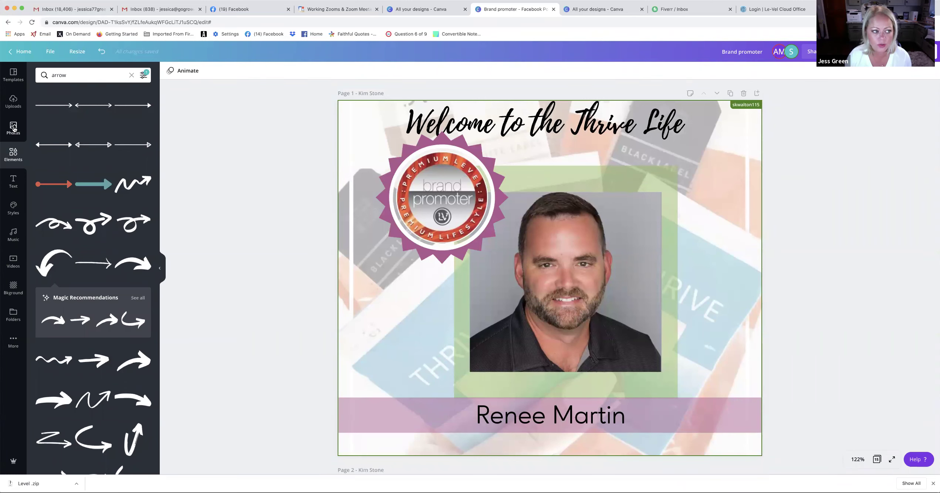
# Look into the $25 credits Promo Story design, then return to the Canva home page.
pyautogui.click(23, 51)
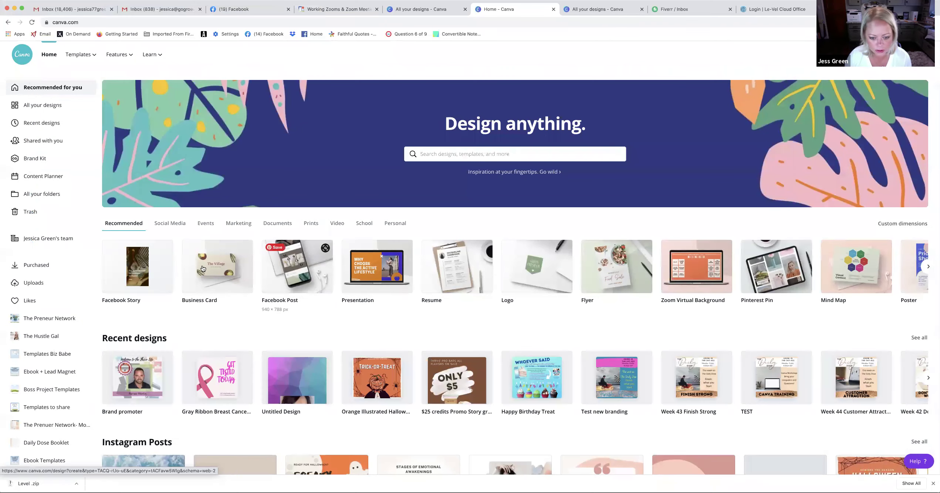
pyautogui.click(463, 379)
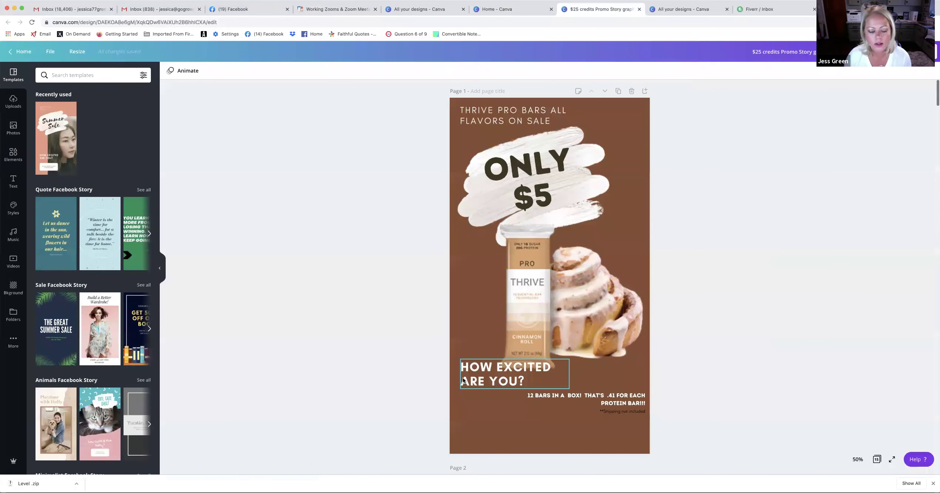
pyautogui.click(24, 56)
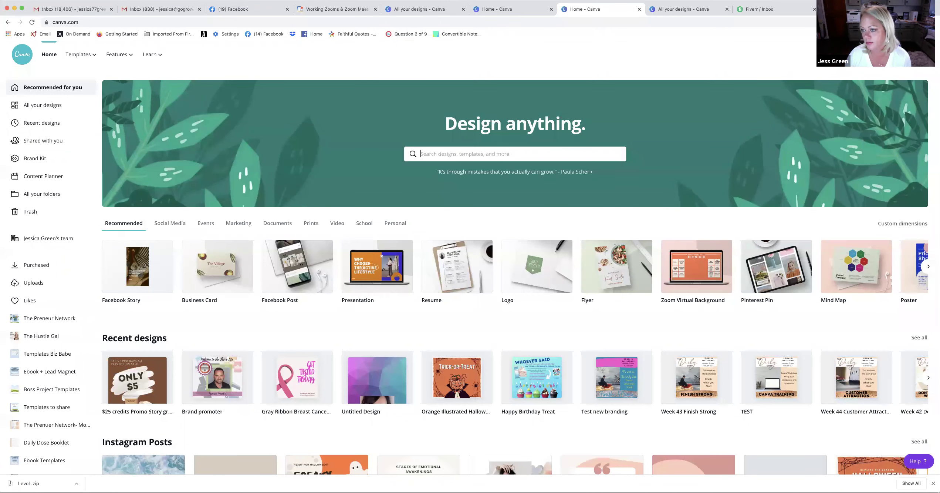
# Start a new Facebook Story design from the Create a design list.
pyautogui.click(882, 54)
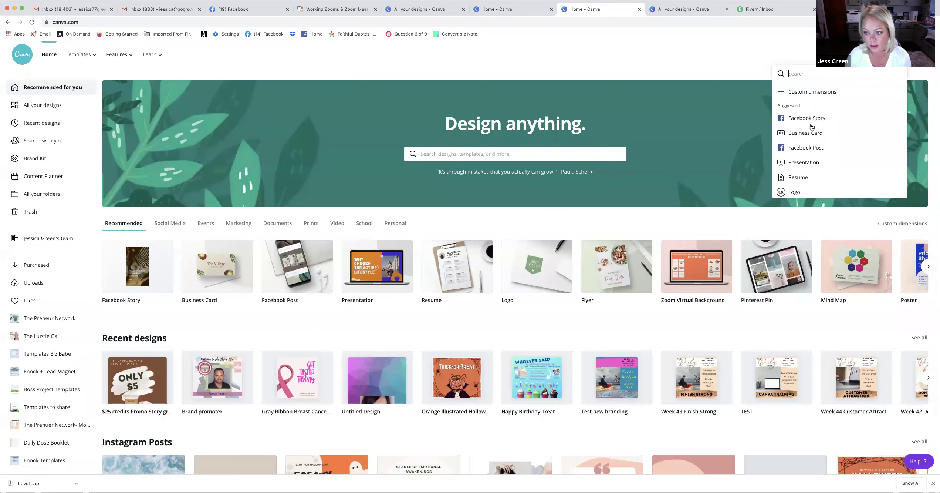
pyautogui.scroll(-3, 810, 145)
pyautogui.scroll(-3, 810, 148)
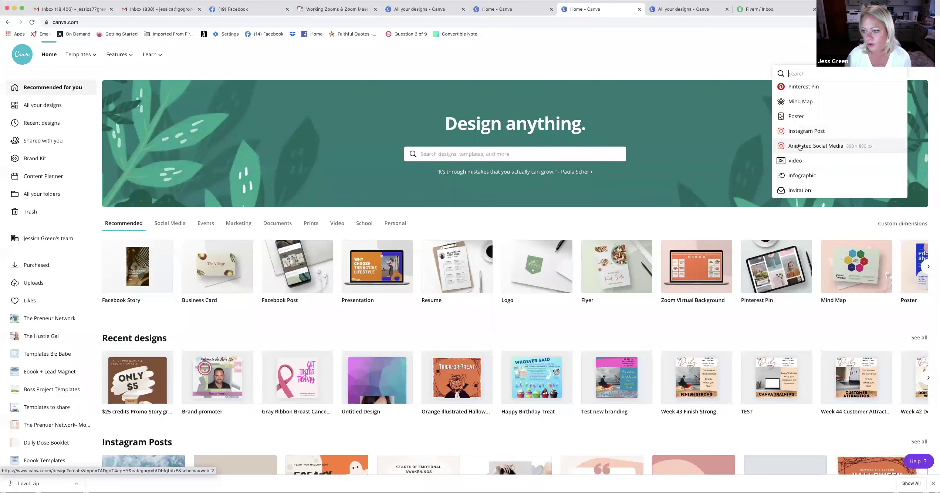
pyautogui.scroll(-2, 800, 147)
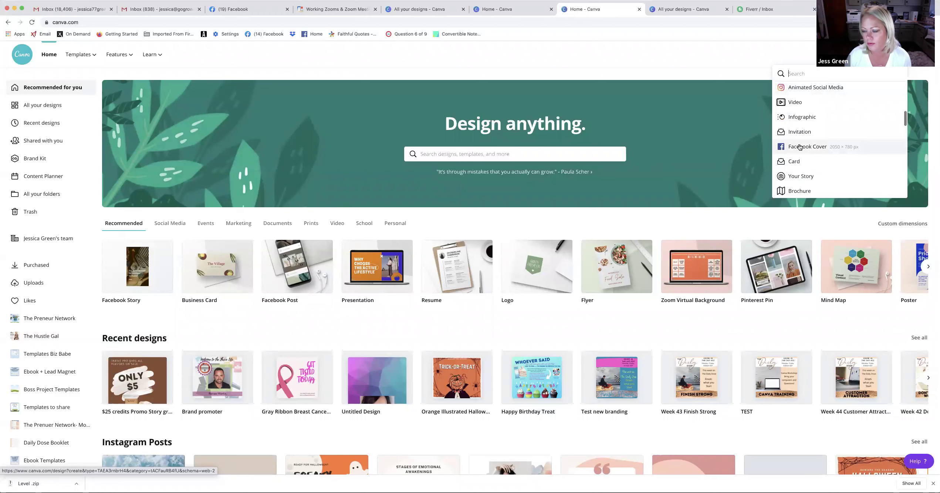
pyautogui.scroll(-4, 800, 146)
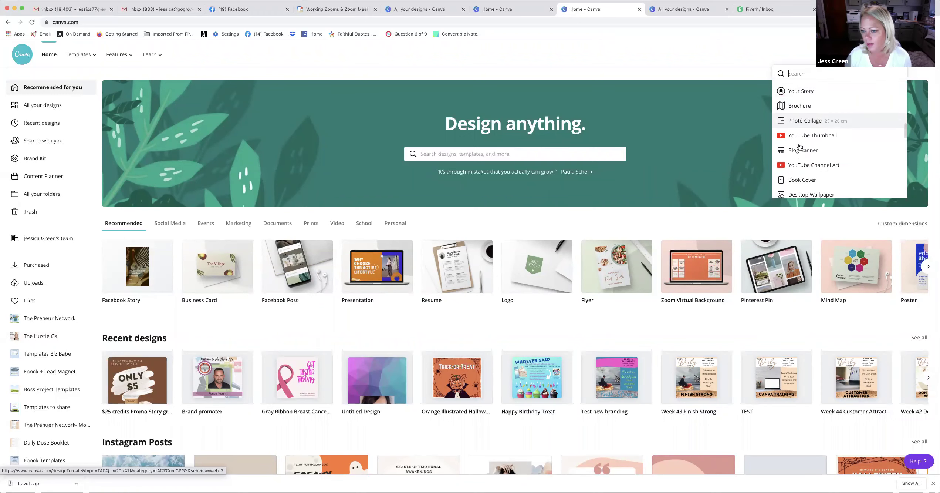
pyautogui.scroll(-10, 800, 147)
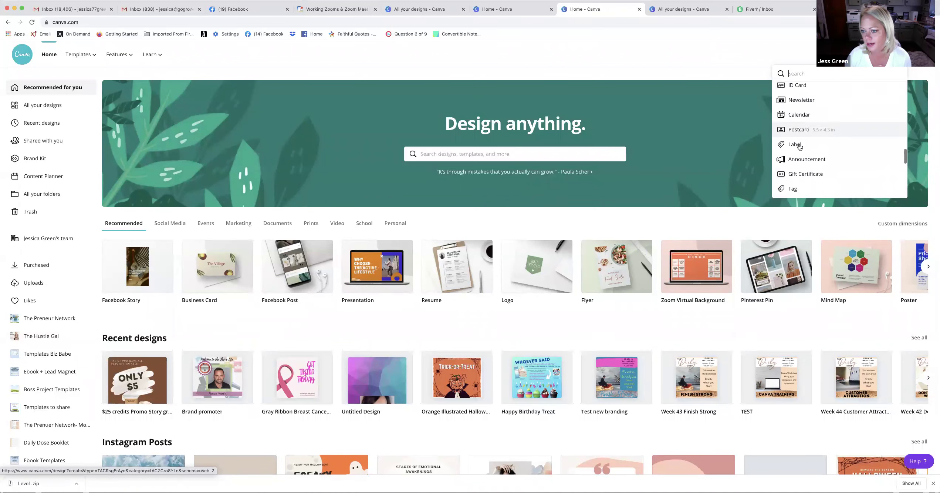
pyautogui.scroll(16, 799, 148)
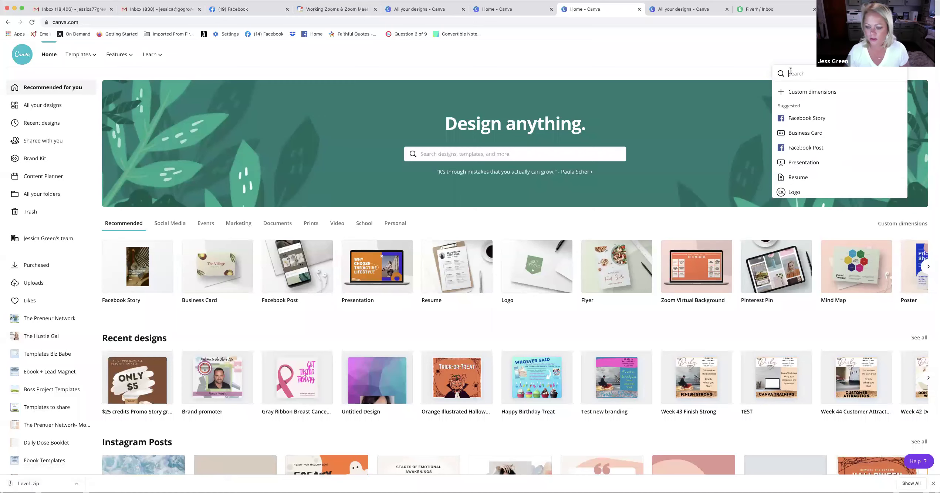
pyautogui.click(810, 118)
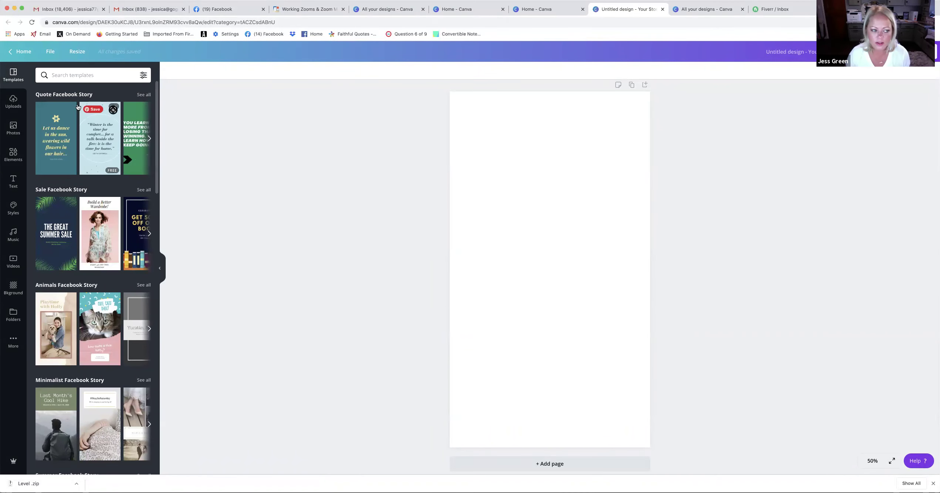
# Filter the Facebook Story templates by the light-blue colour swatch, checking the Language options.
pyautogui.scroll(-15, 74, 360)
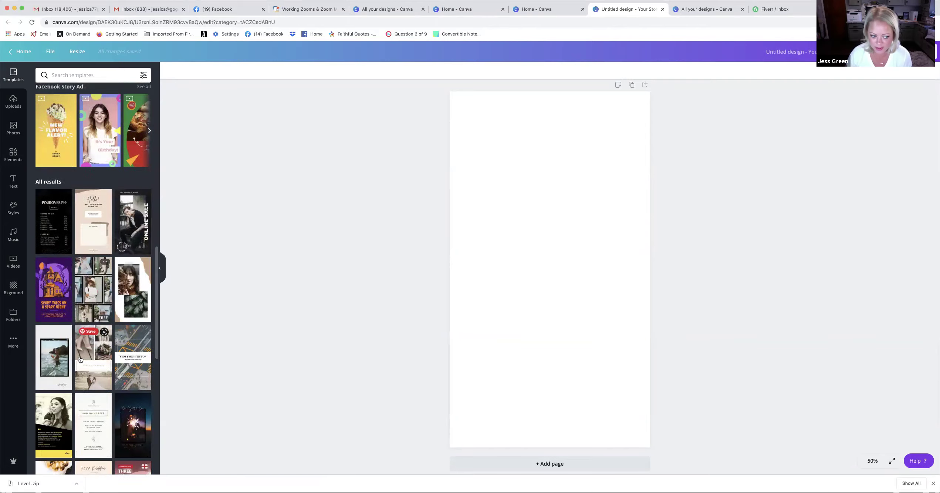
pyautogui.click(144, 75)
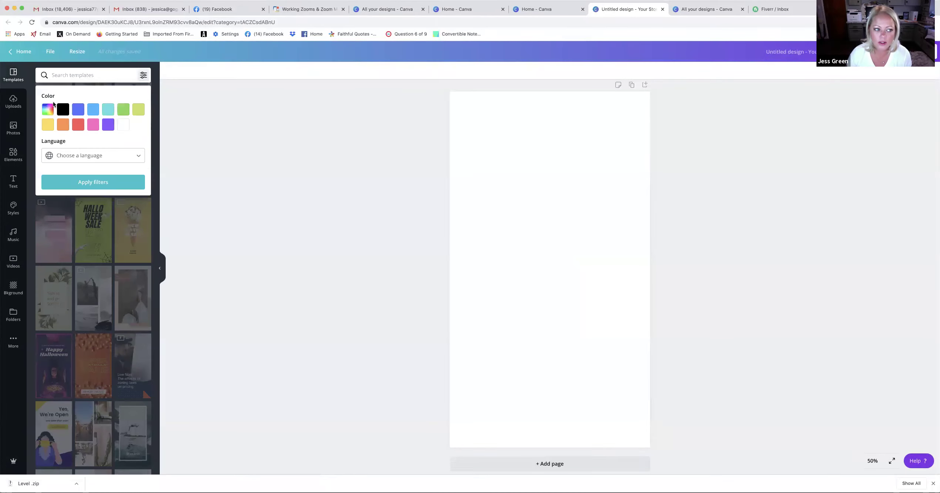
pyautogui.click(93, 111)
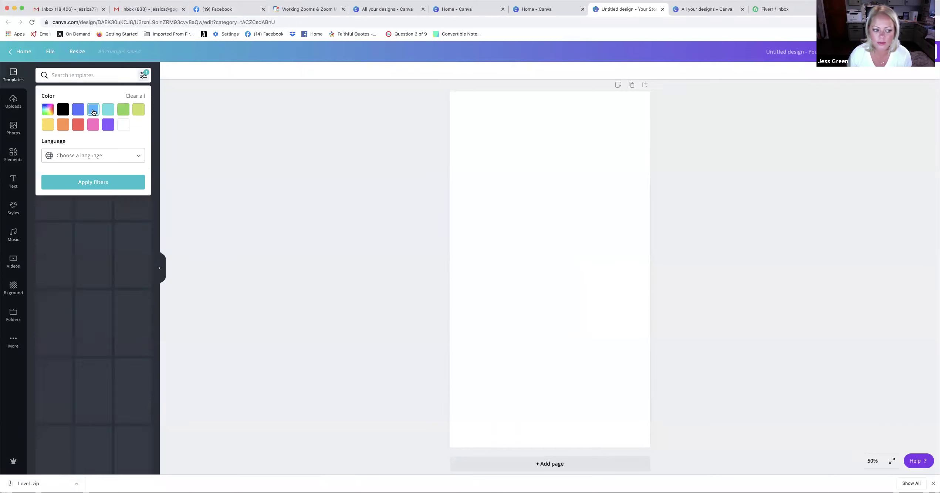
pyautogui.click(118, 156)
pyautogui.click(90, 174)
pyautogui.click(132, 136)
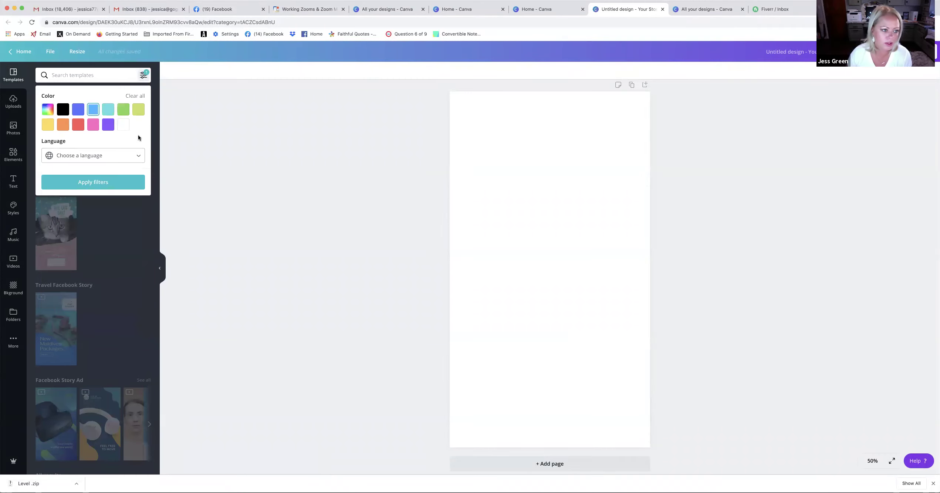
pyautogui.click(143, 75)
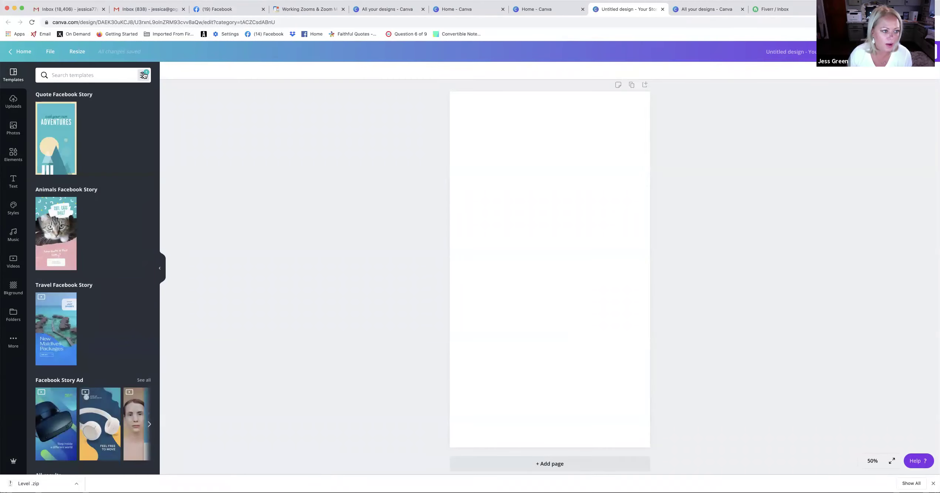
pyautogui.scroll(-4, 120, 257)
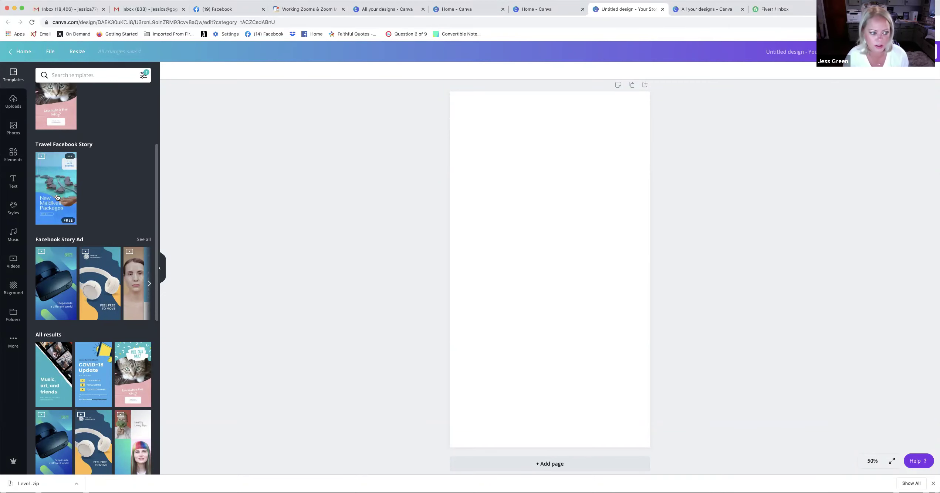
# Apply the New Maldives Packages travel template, then duplicate the page twice to get three identical pages.
pyautogui.click(57, 197)
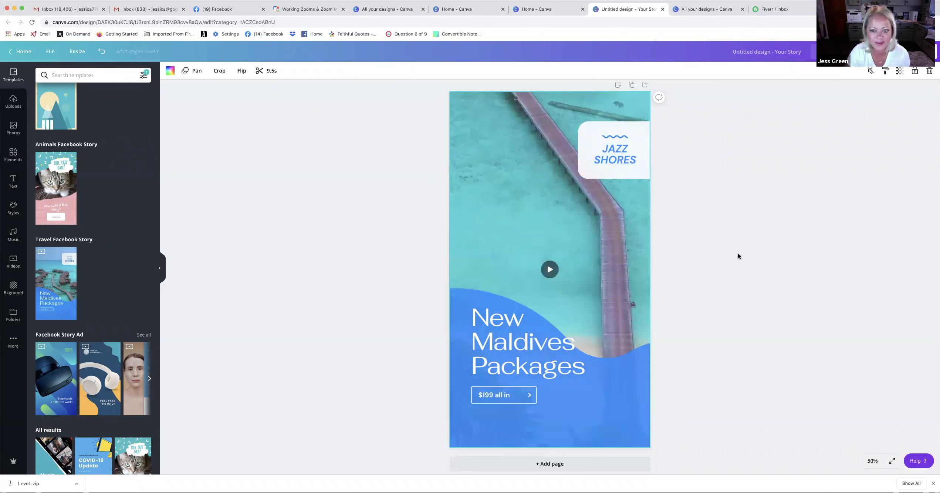
pyautogui.click(573, 462)
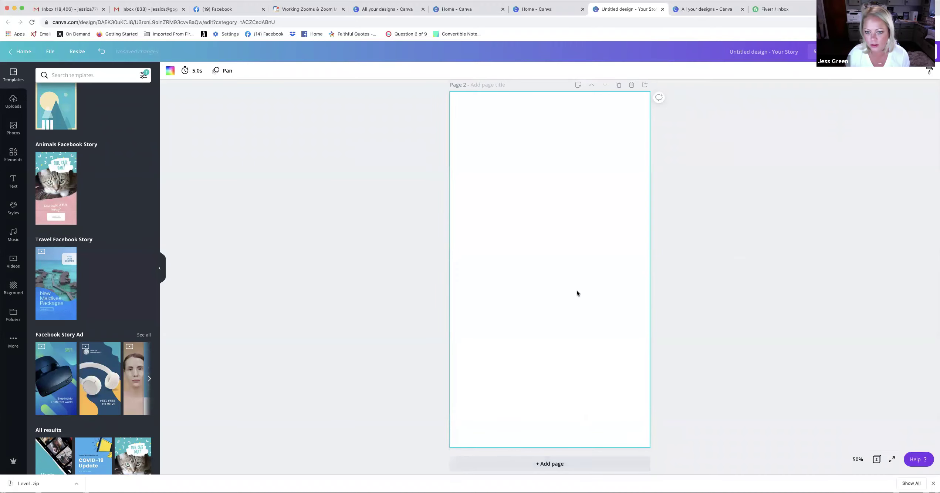
pyautogui.click(631, 85)
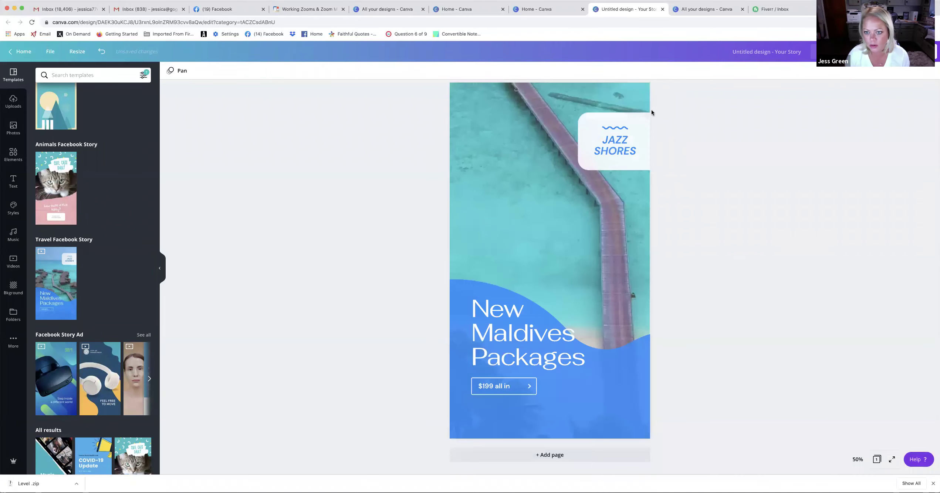
pyautogui.click(632, 94)
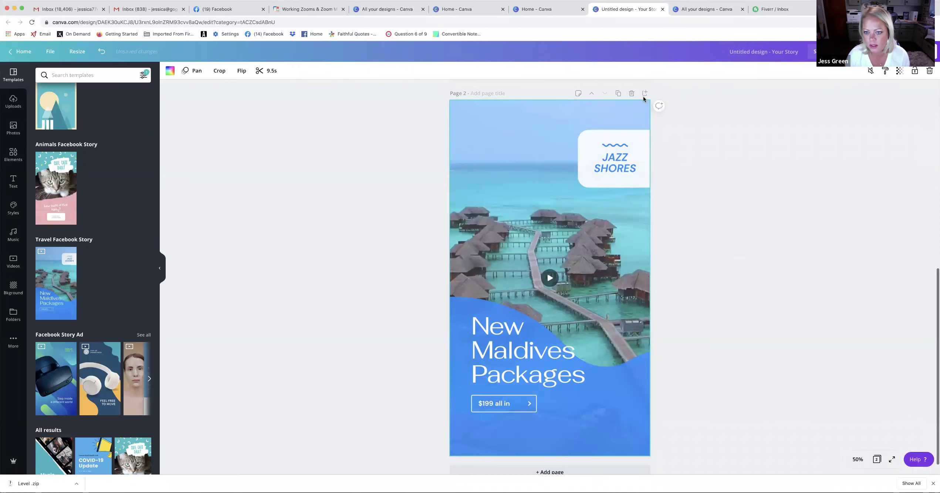
pyautogui.click(619, 93)
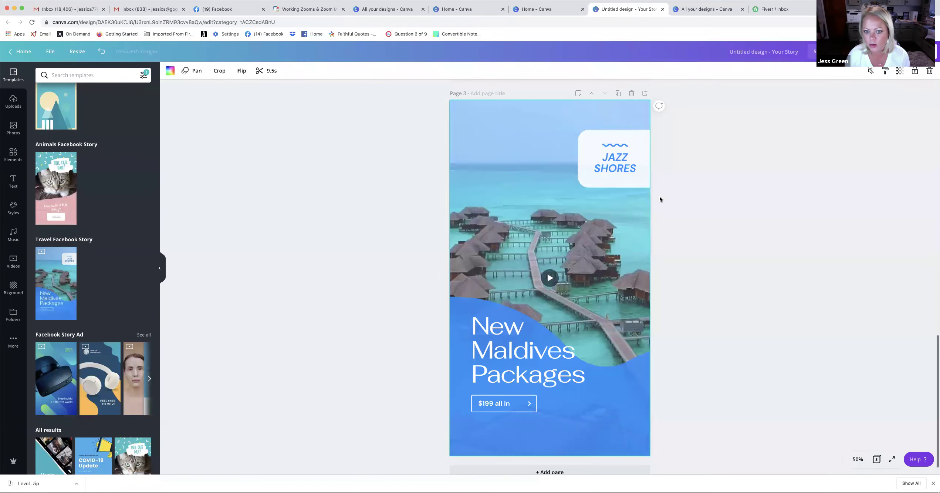
pyautogui.scroll(10, 704, 152)
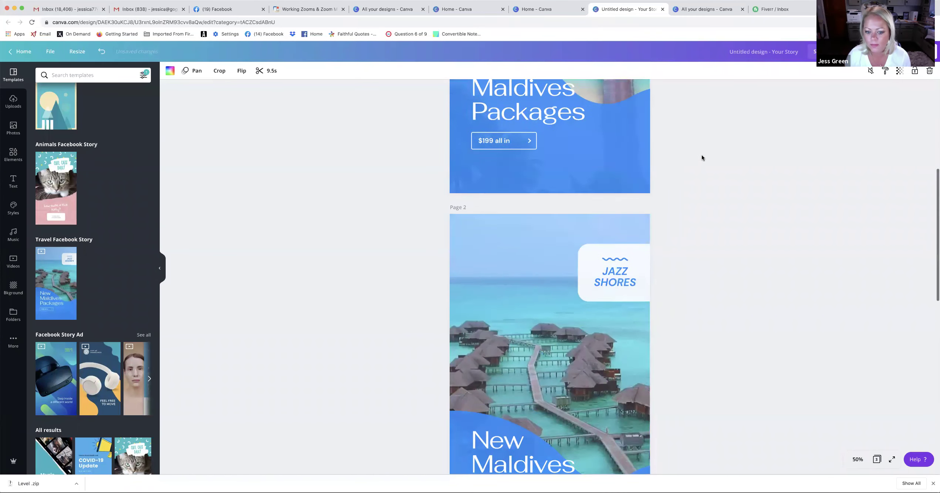
pyautogui.scroll(5, 701, 157)
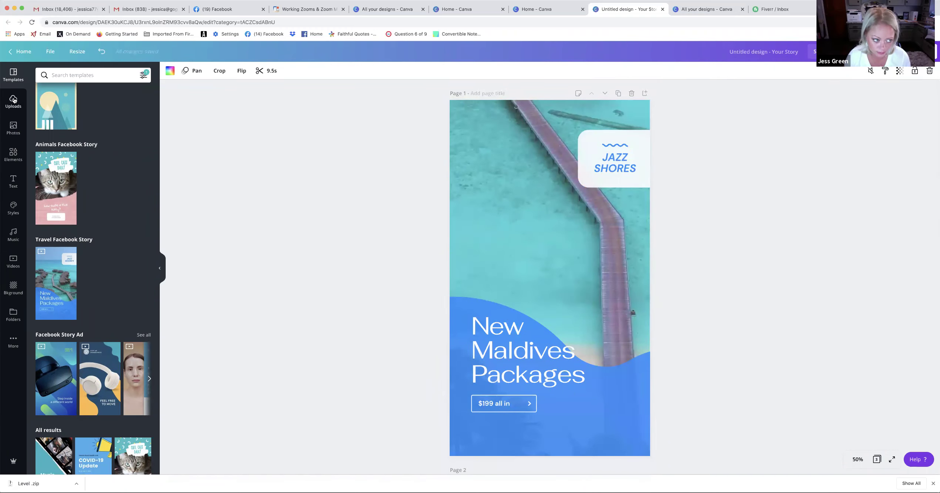
# Add the Thrive jar photo from Uploads, reposition and resize it, and make it the background.
pyautogui.click(13, 100)
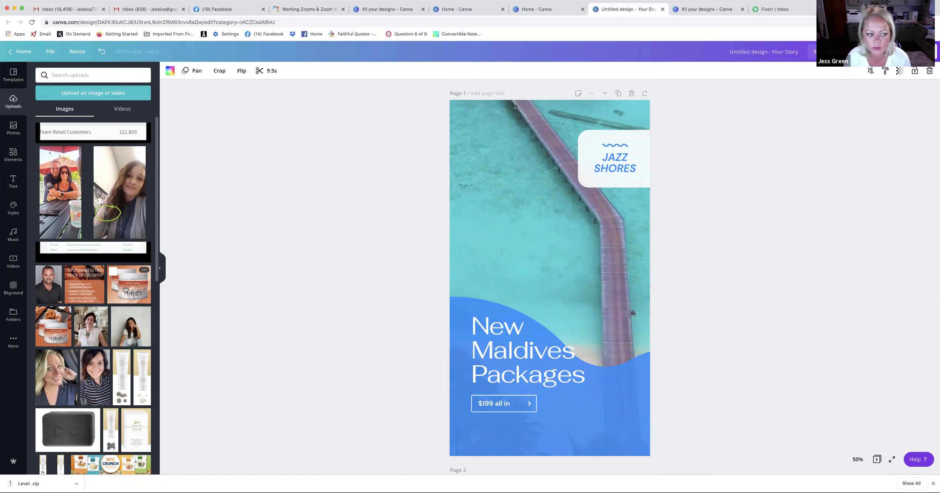
pyautogui.click(125, 288)
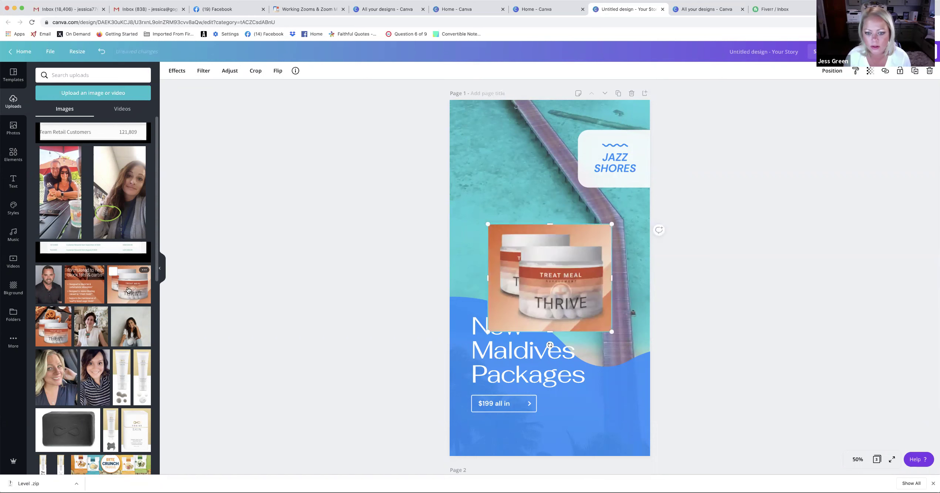
pyautogui.moveTo(535, 277); pyautogui.dragTo(504, 175)
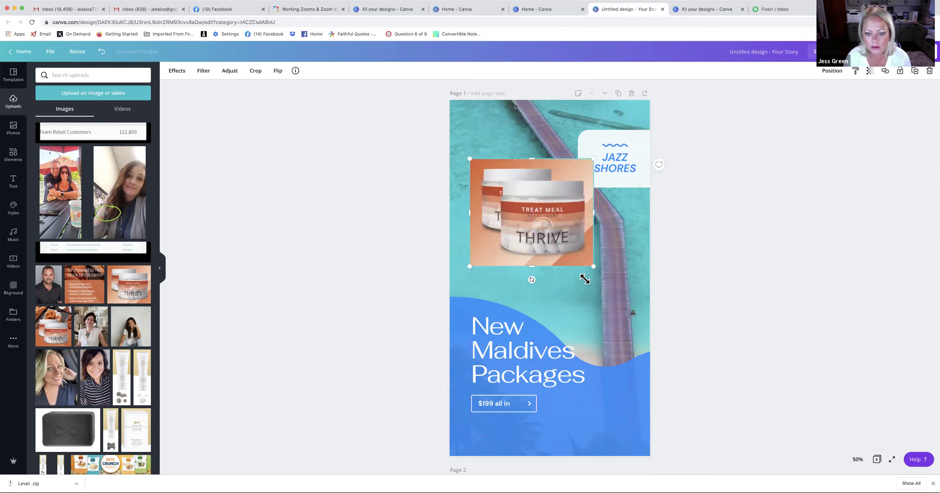
pyautogui.moveTo(594, 270); pyautogui.dragTo(596, 272)
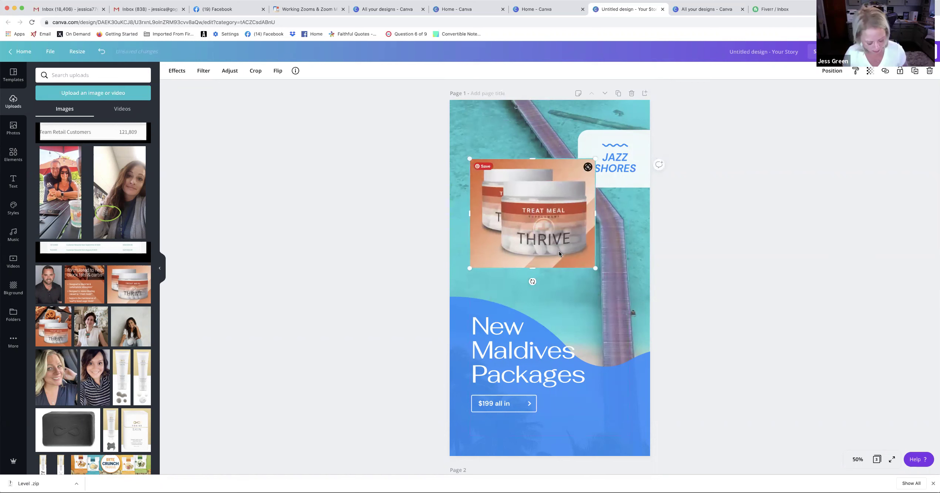
pyautogui.rightClick(559, 253)
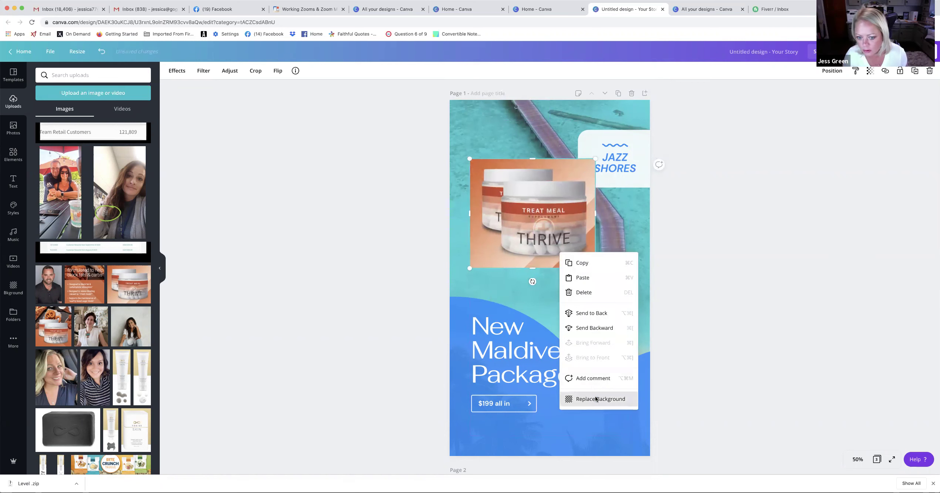
pyautogui.click(595, 398)
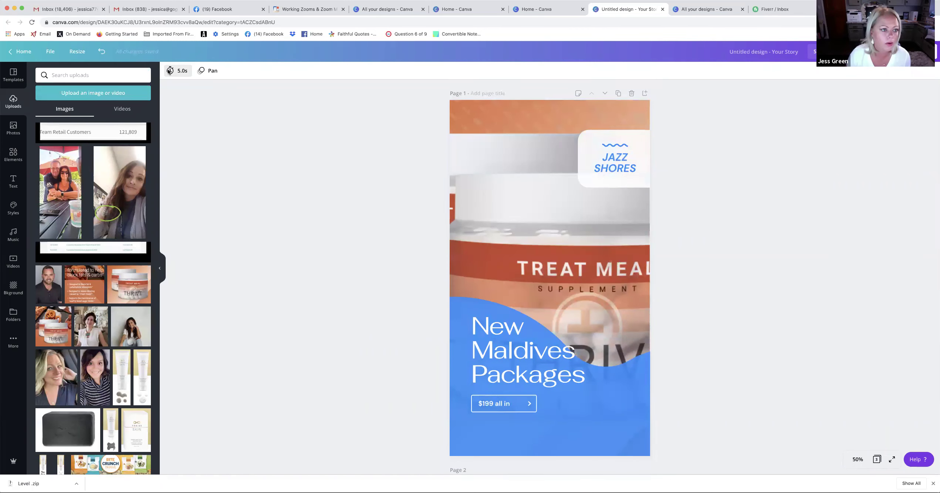
# Undo the background replacement, delete the jar photo, and select the Maldives background video.
pyautogui.click(102, 52)
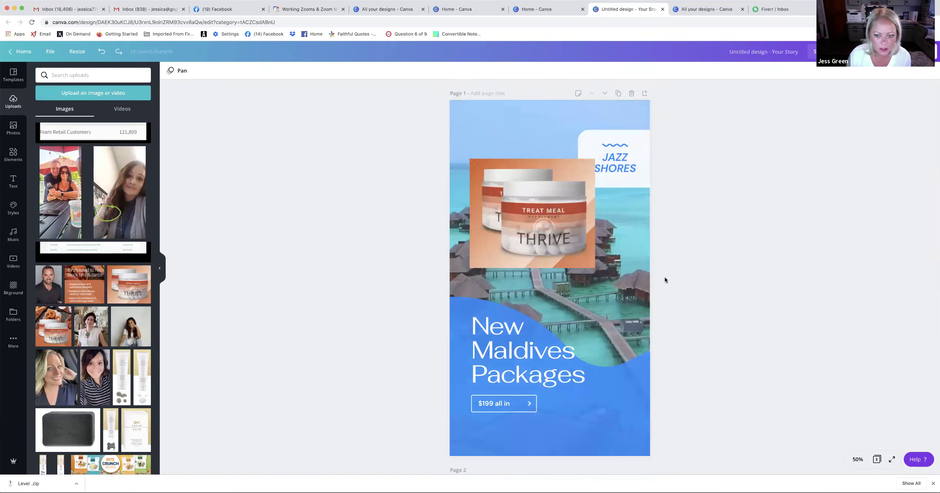
pyautogui.click(508, 227)
pyautogui.press('Delete')
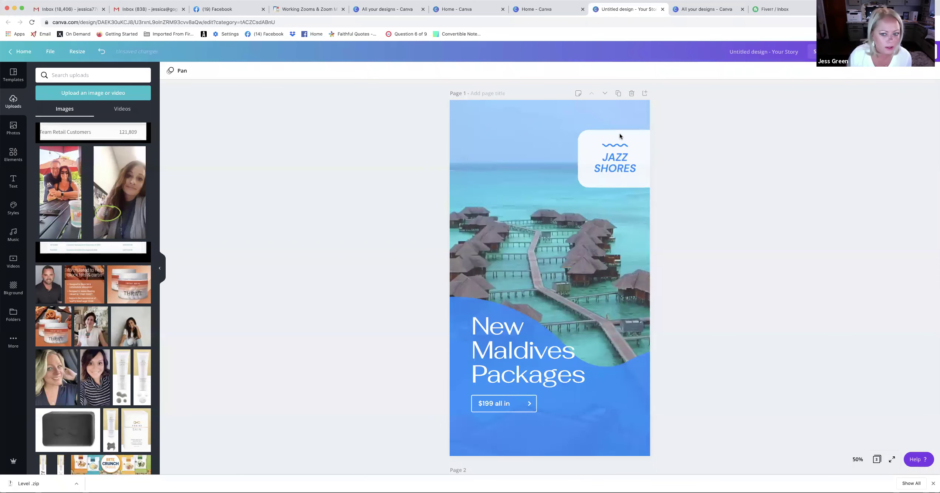
pyautogui.click(516, 87)
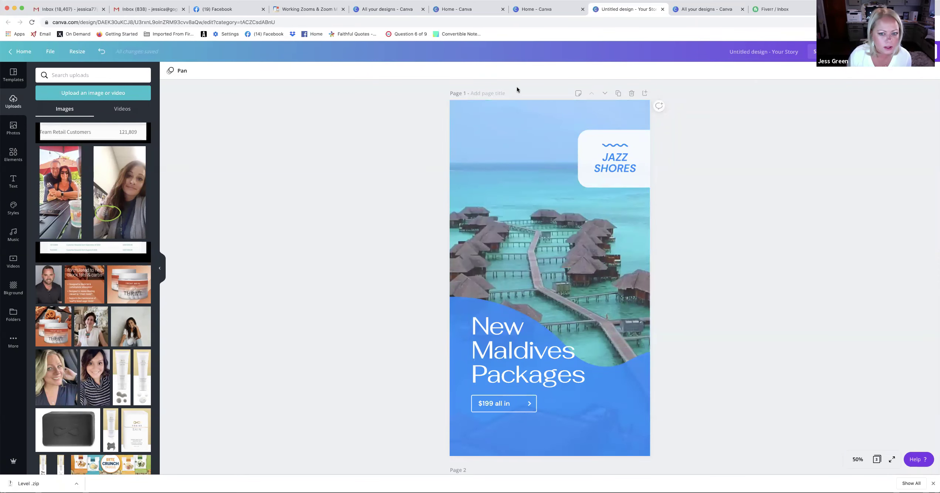
pyautogui.click(493, 112)
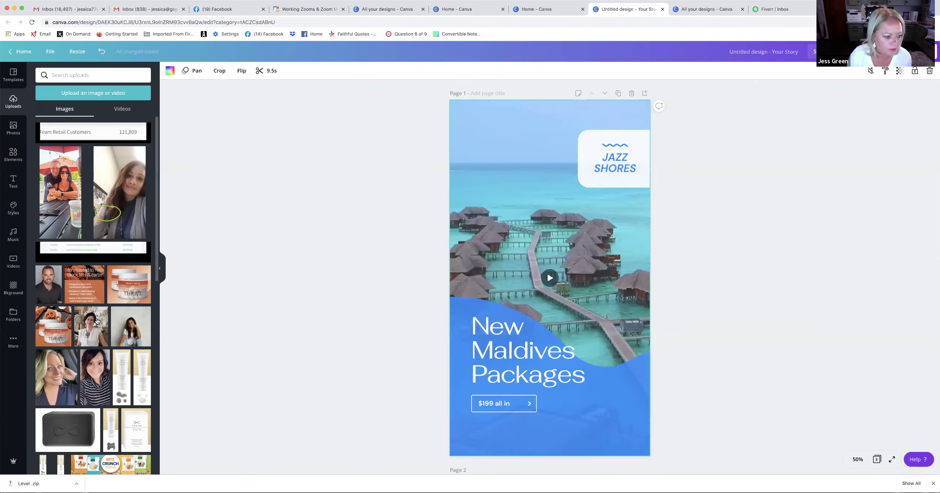
# Add the Thrive jar photo again and set it as page 1's background.
pyautogui.click(53, 324)
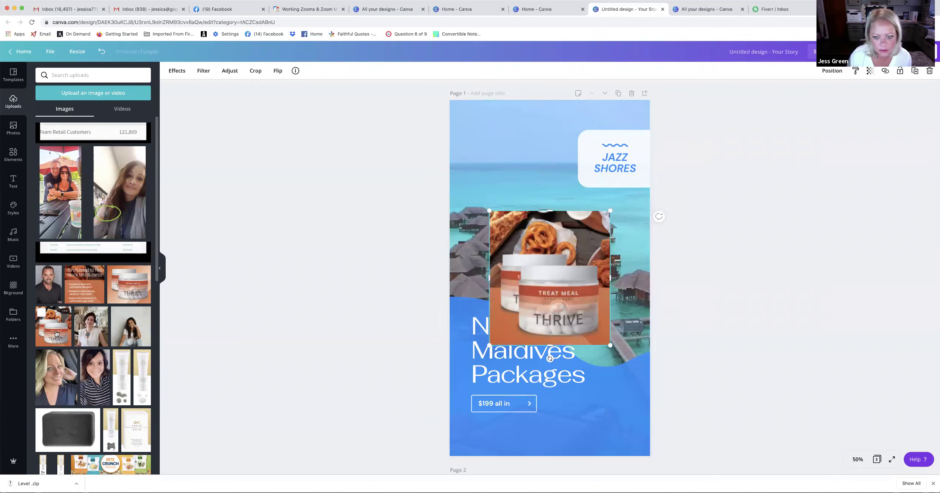
pyautogui.rightClick(525, 288)
pyautogui.click(569, 436)
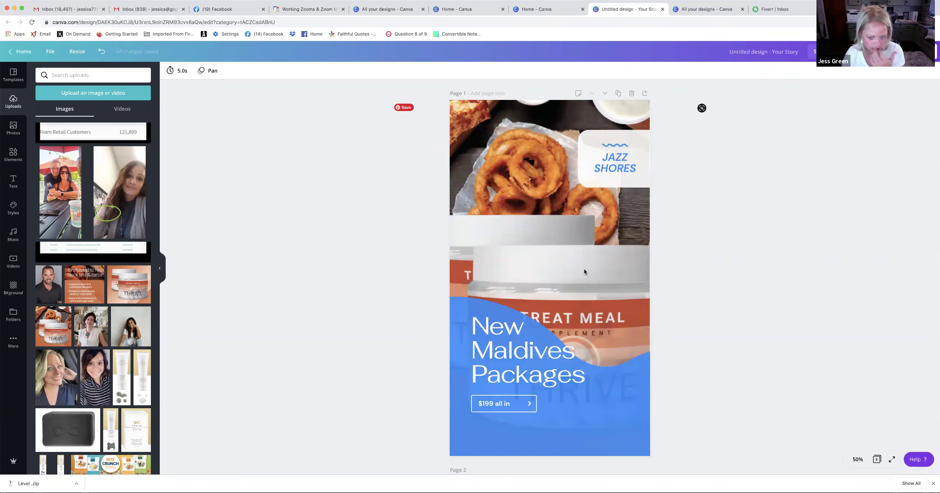
# Select the JAZZ SHORES box, the New Maldives Packages heading and the blue wave shape.
pyautogui.click(614, 160)
pyautogui.click(535, 383)
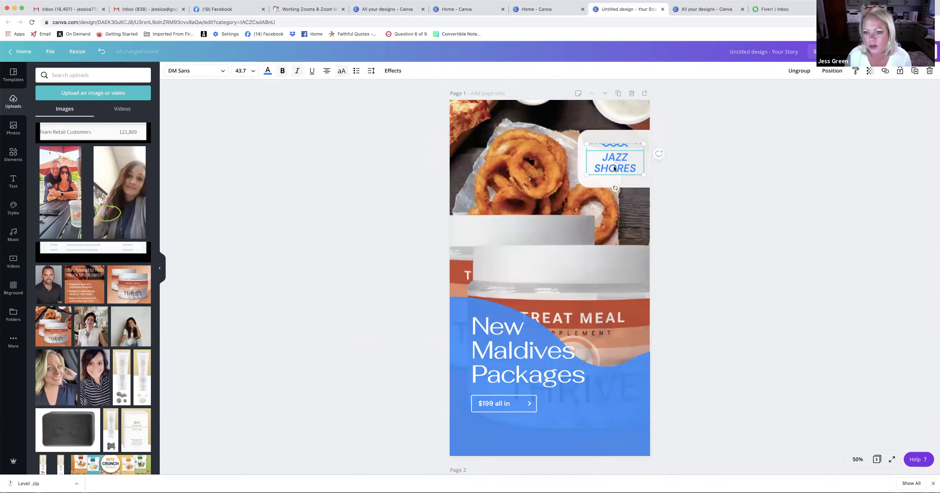
pyautogui.click(604, 430)
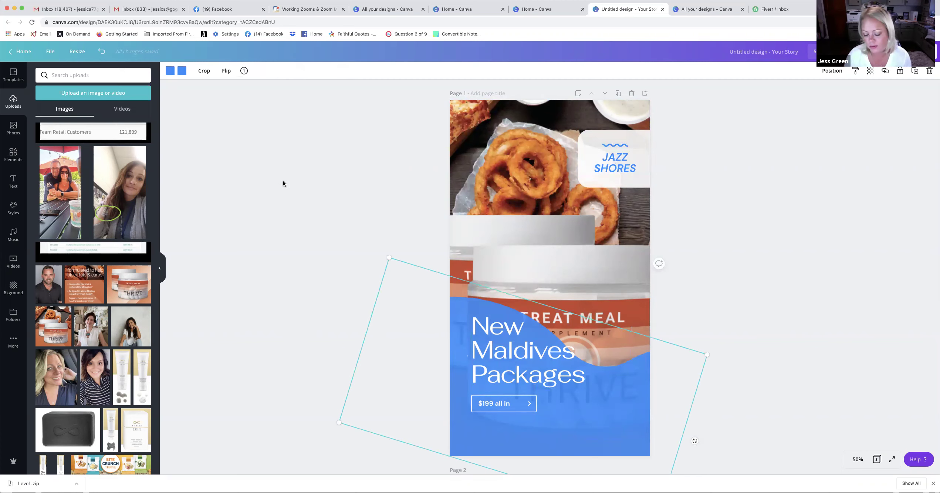
# Recolour both wave gradient colours to the GoGrow orange and lower its transparency.
pyautogui.click(175, 72)
pyautogui.click(84, 227)
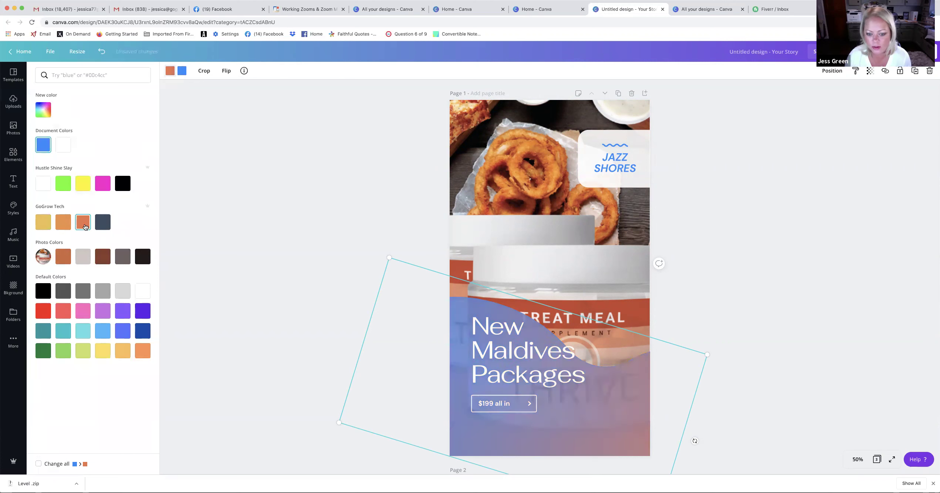
pyautogui.click(183, 72)
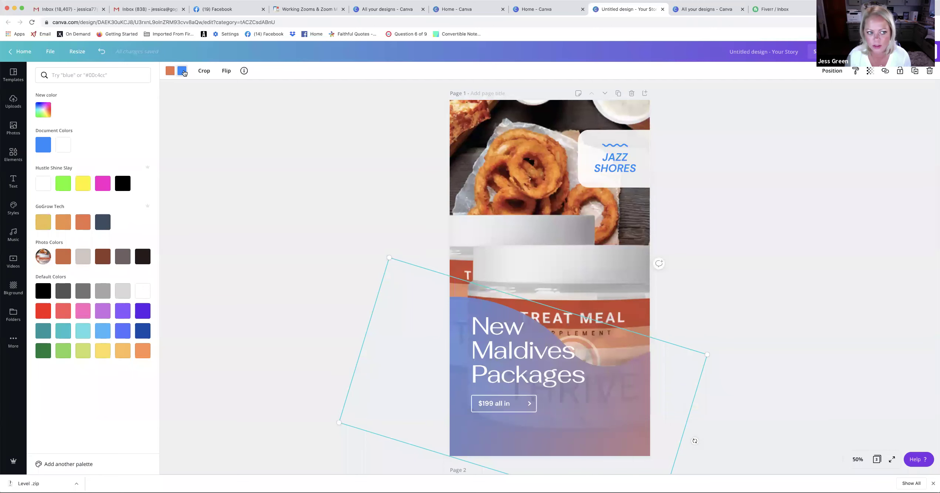
pyautogui.click(183, 73)
pyautogui.click(182, 74)
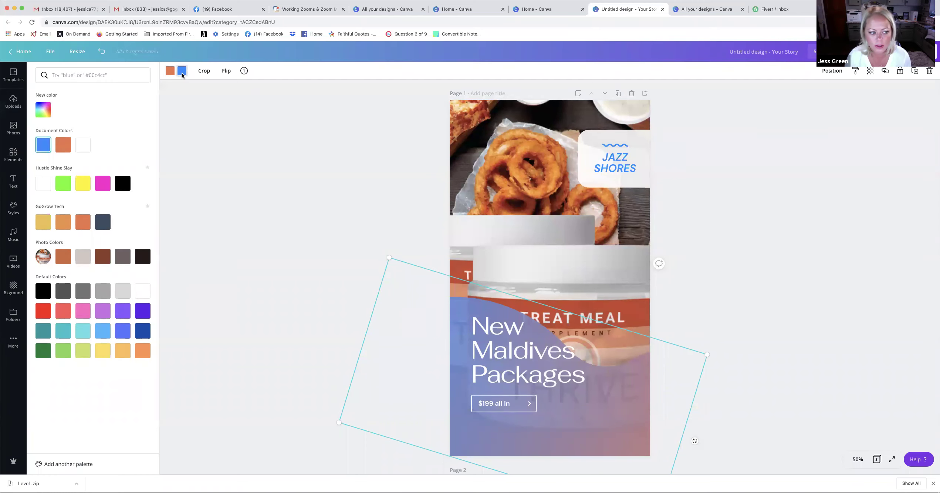
pyautogui.click(86, 227)
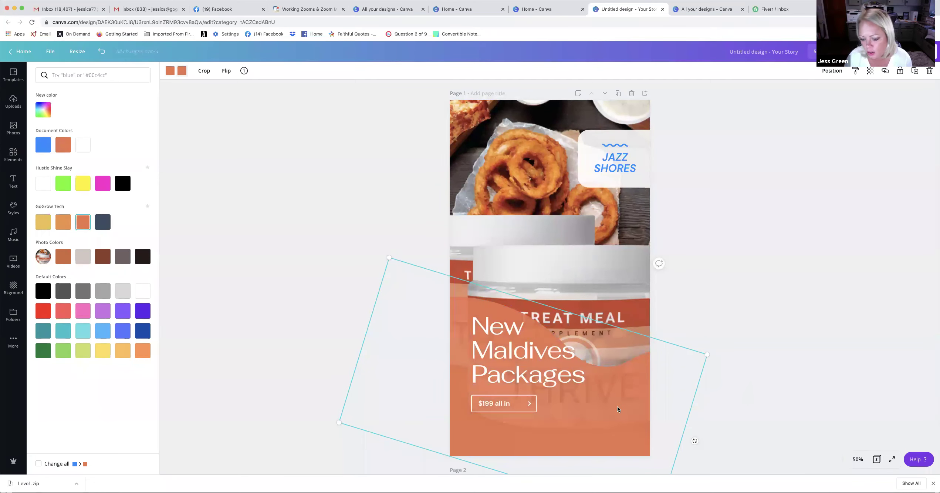
pyautogui.click(875, 77)
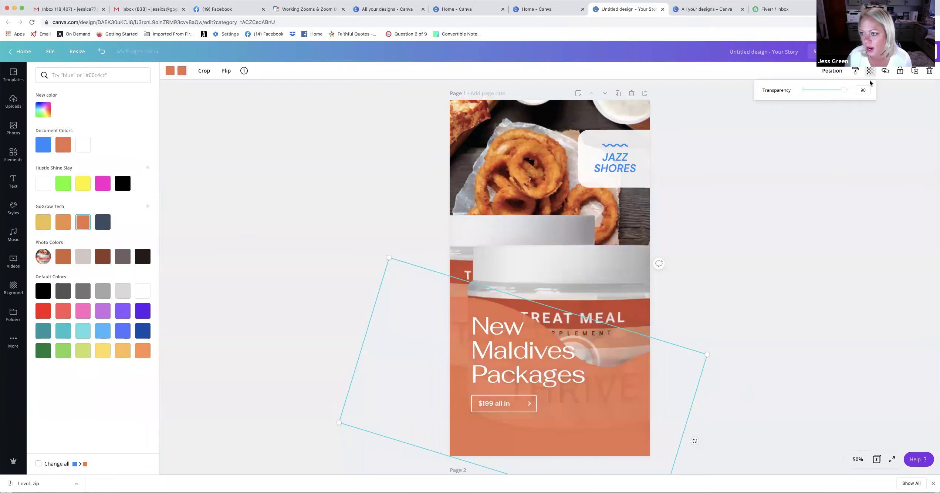
pyautogui.moveTo(841, 92)
pyautogui.mouseDown()
pyautogui.moveTo(822, 92)
pyautogui.moveTo(832, 93)
pyautogui.mouseUp()
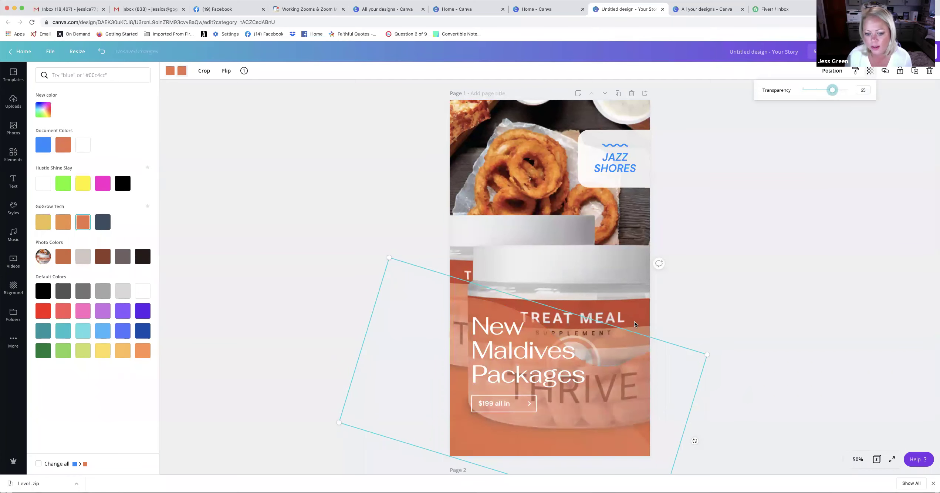
# Delete the New Maldives Packages heading and move the $199 all in button to the bottom-left.
pyautogui.click(530, 371)
pyautogui.press('Delete')
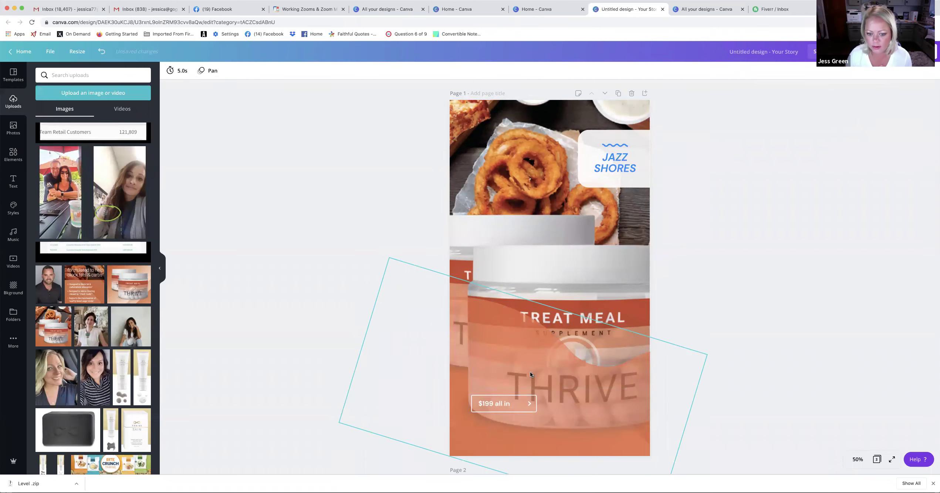
pyautogui.click(505, 406)
pyautogui.moveTo(511, 395); pyautogui.dragTo(496, 430)
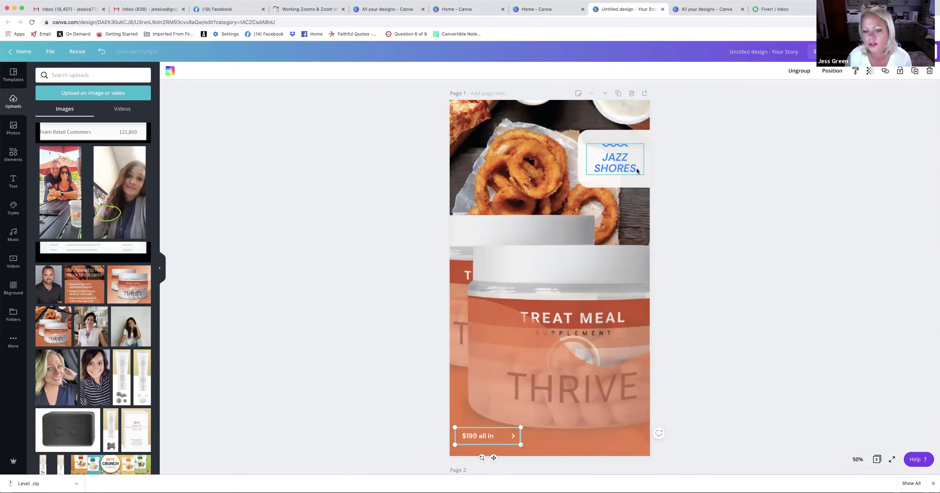
# Duplicate page 1 to make a new page 2.
pyautogui.scroll(-5, 549, 289)
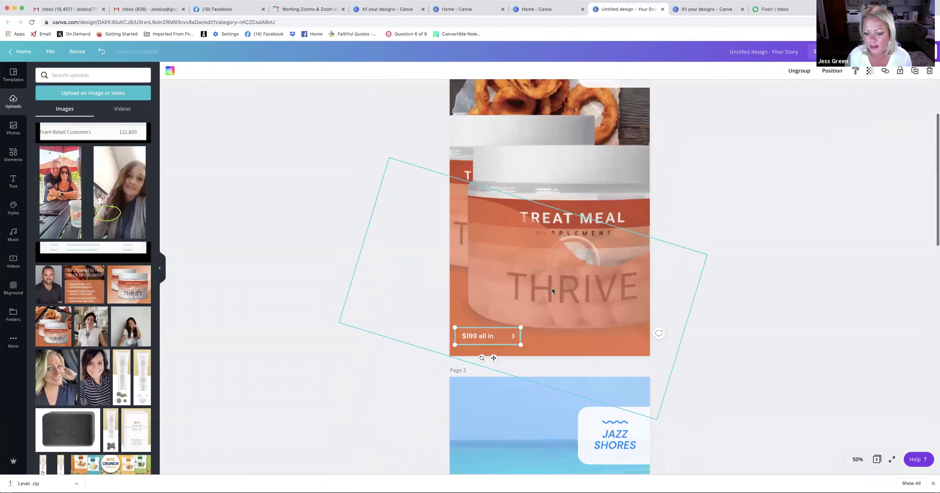
pyautogui.scroll(5, 552, 288)
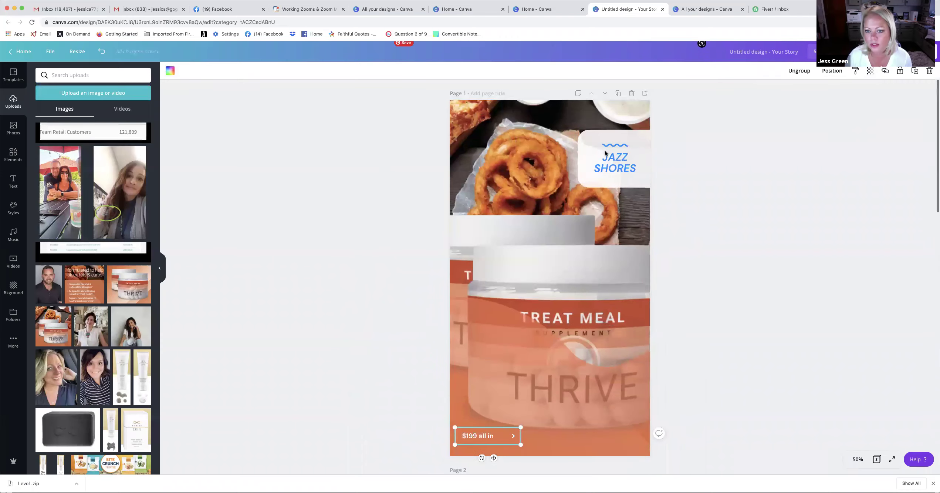
pyautogui.click(618, 93)
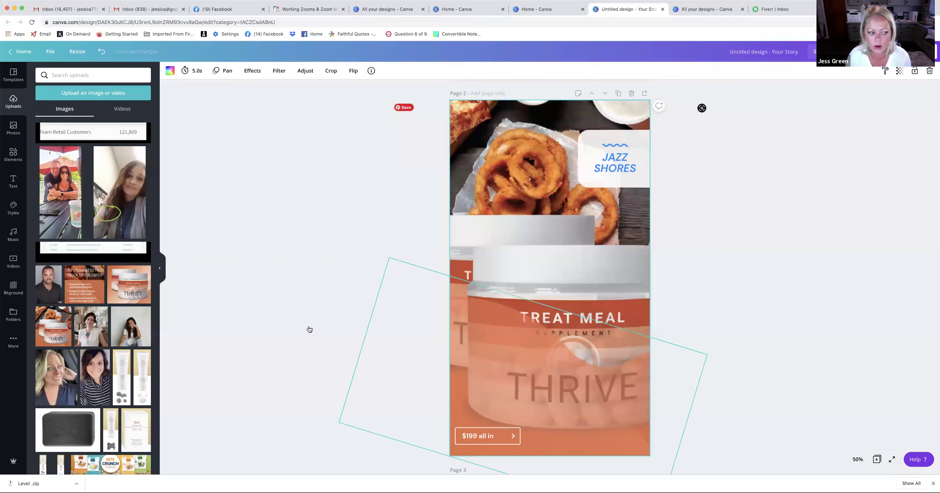
# Place the 'formulated to help block fats & carbs' benefits image on page 2 and crop it.
pyautogui.moveTo(84, 277); pyautogui.dragTo(565, 259)
pyautogui.press('Delete')
pyautogui.moveTo(76, 281); pyautogui.dragTo(457, 167)
pyautogui.doubleClick(510, 138)
pyautogui.moveTo(438, 133); pyautogui.dragTo(524, 133)
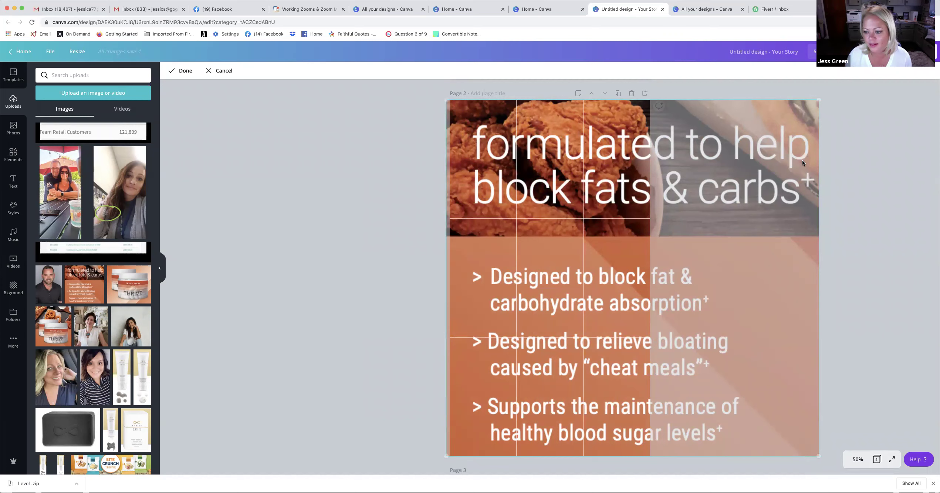
pyautogui.click(399, 161)
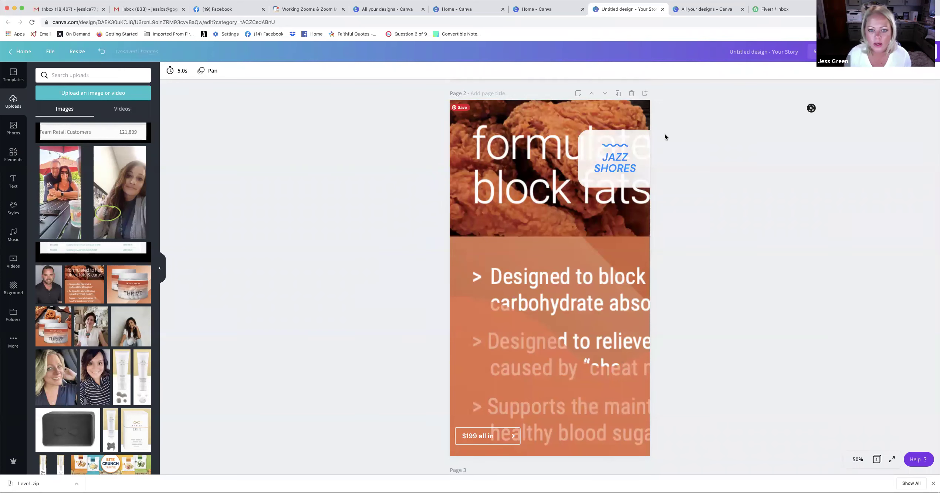
pyautogui.scroll(5, 491, 181)
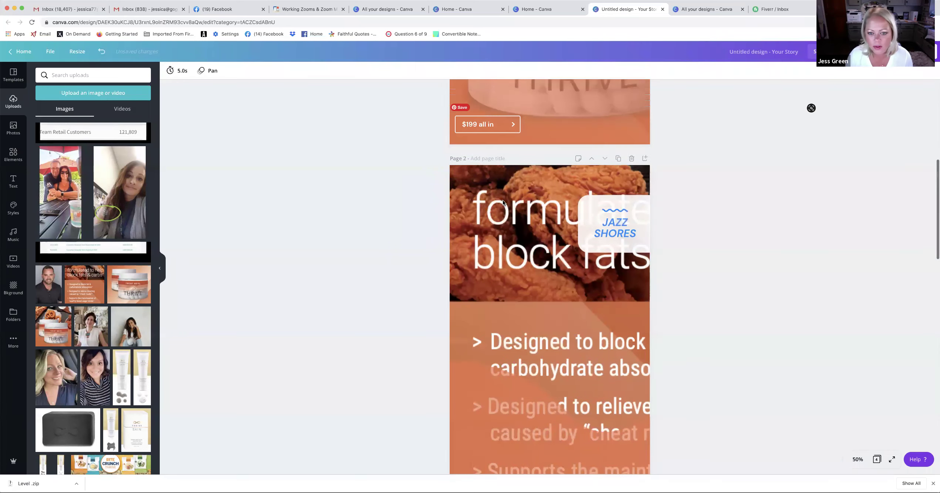
pyautogui.scroll(7, 551, 137)
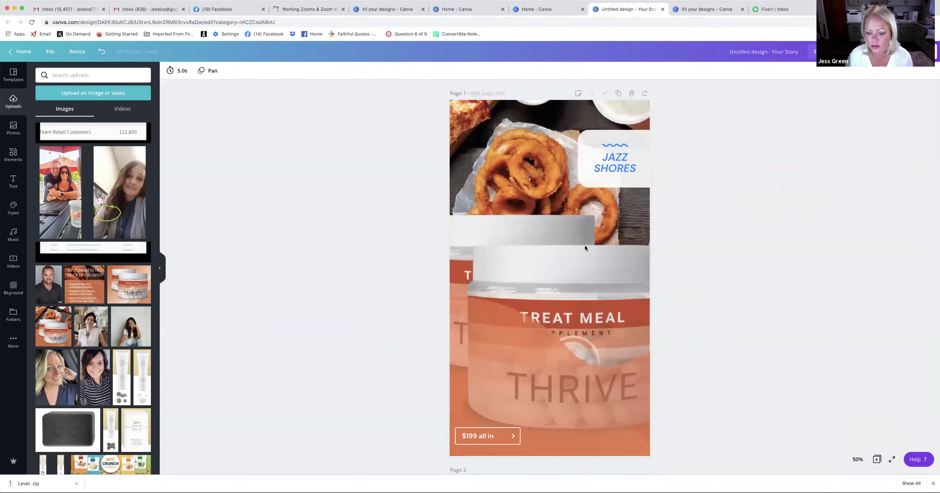
pyautogui.scroll(-9, 551, 268)
# Go to the Canva home page, where the new story appears as Untitled Design.
pyautogui.scroll(-8, 550, 267)
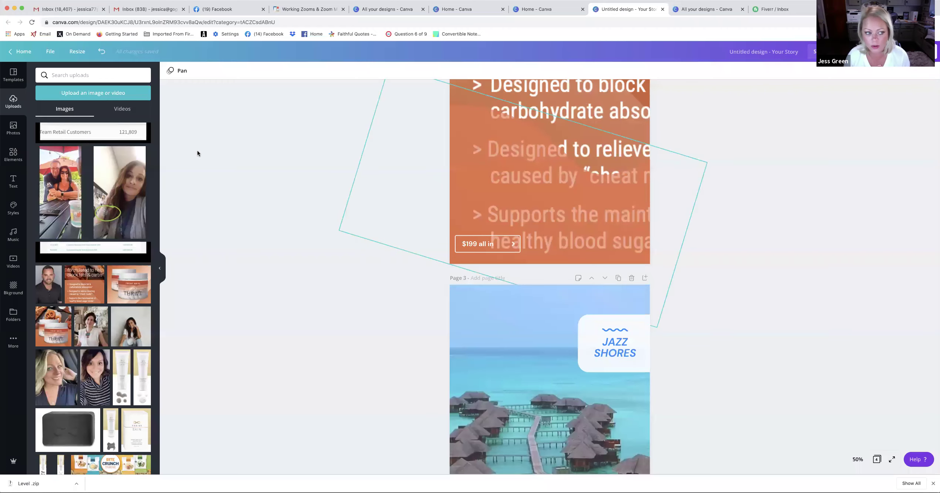
pyautogui.click(18, 52)
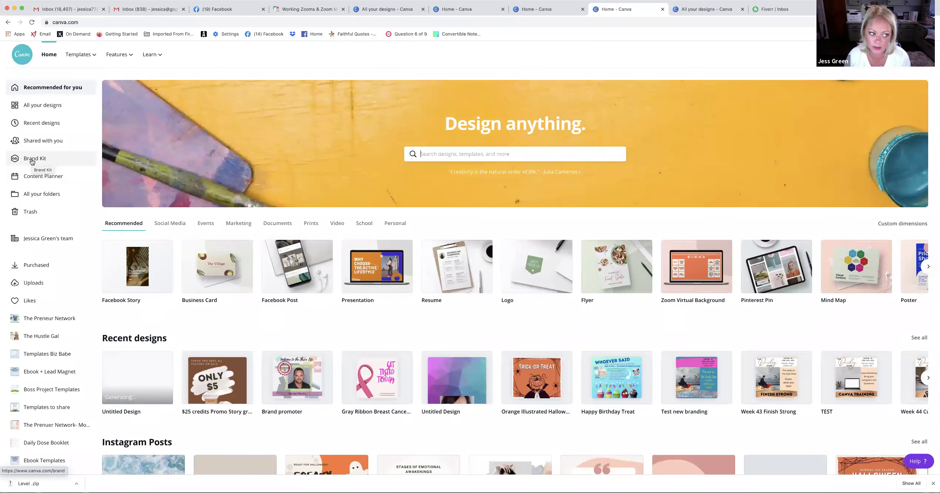
# Open the $25 credits Promo Story design from All your designs and browse its Only $5 pages.
pyautogui.click(43, 105)
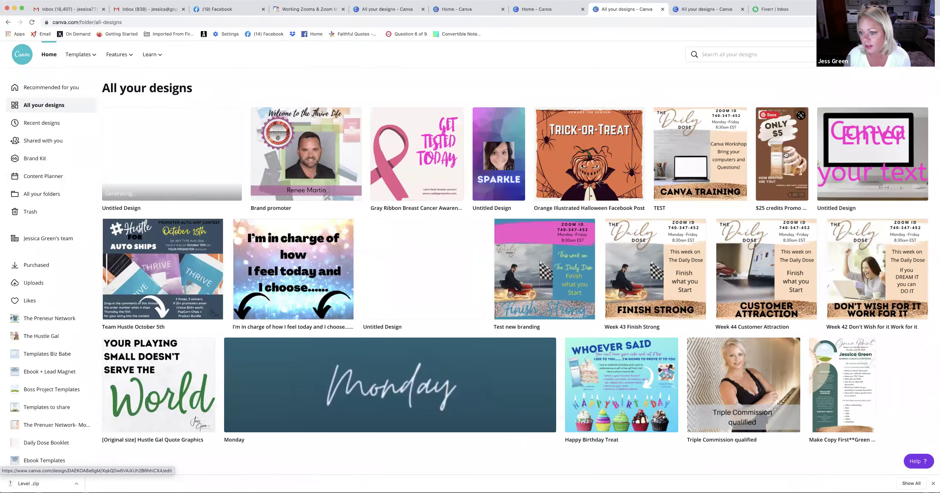
pyautogui.click(785, 153)
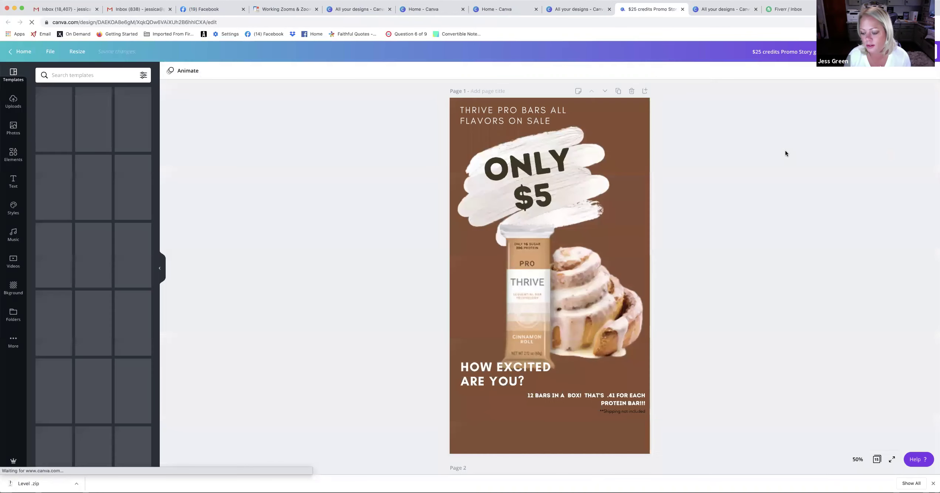
pyautogui.moveTo(545, 285)
pyautogui.mouseDown()
pyautogui.moveTo(533, 291)
pyautogui.moveTo(533, 279)
pyautogui.mouseUp()
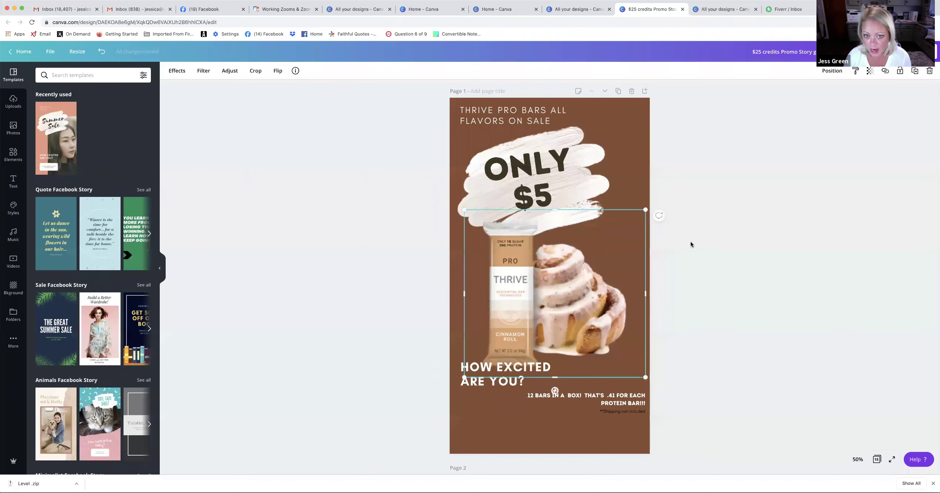
pyautogui.scroll(-20, 689, 248)
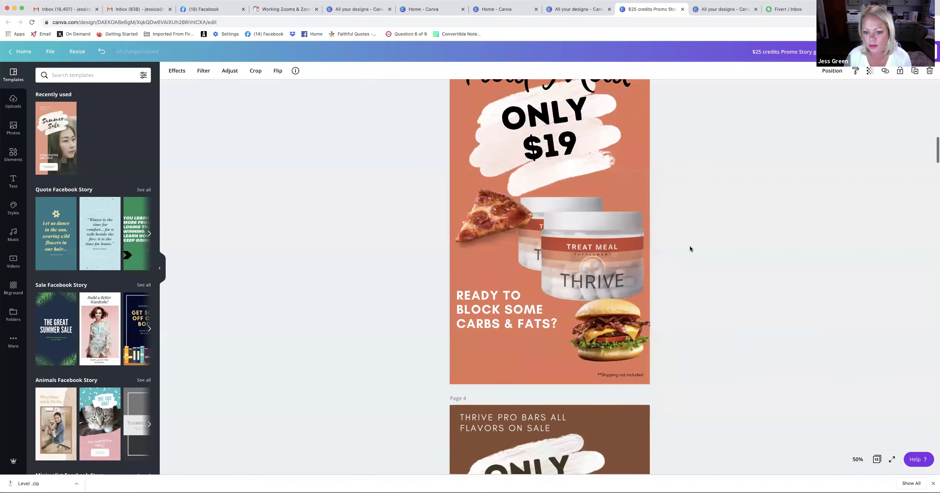
pyautogui.scroll(15, 690, 247)
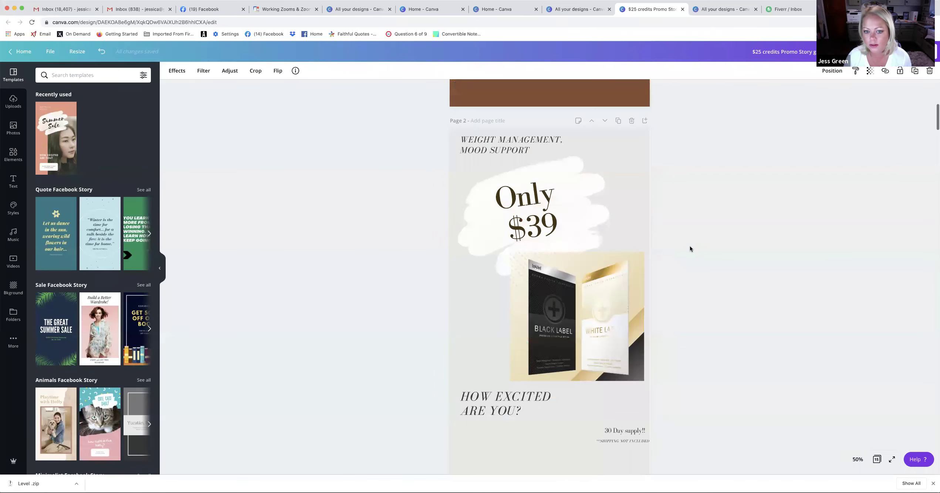
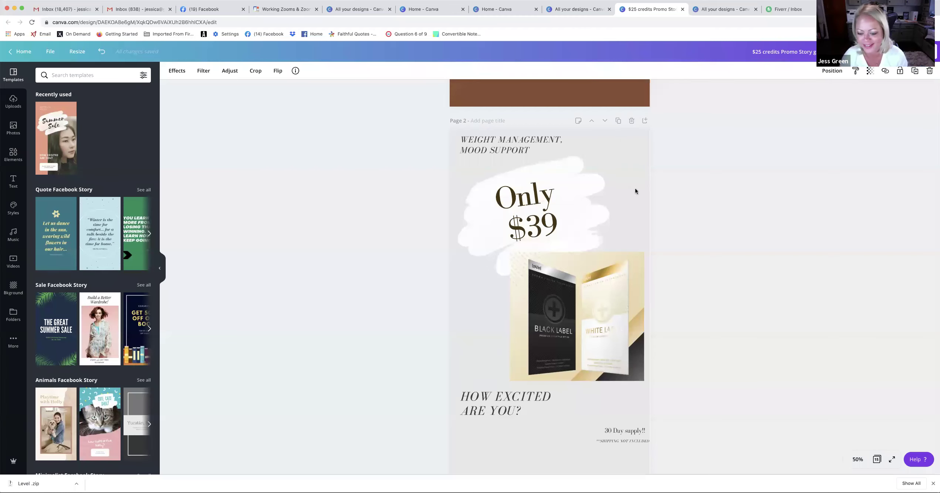
# Delete the THRIVE jar, pizza and burger images from page 3, then lower the carbs & fats question.
pyautogui.scroll(-9, 632, 188)
pyautogui.scroll(-4, 633, 188)
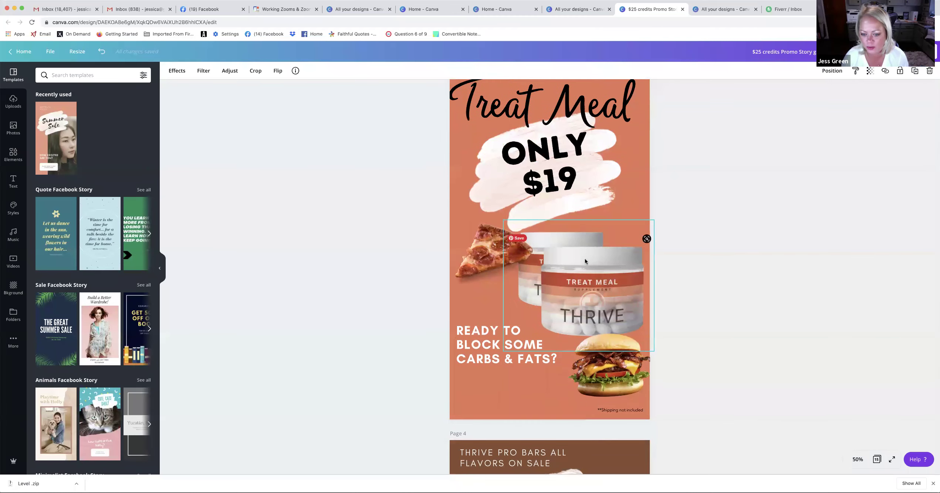
pyautogui.press('Delete')
pyautogui.click(477, 261)
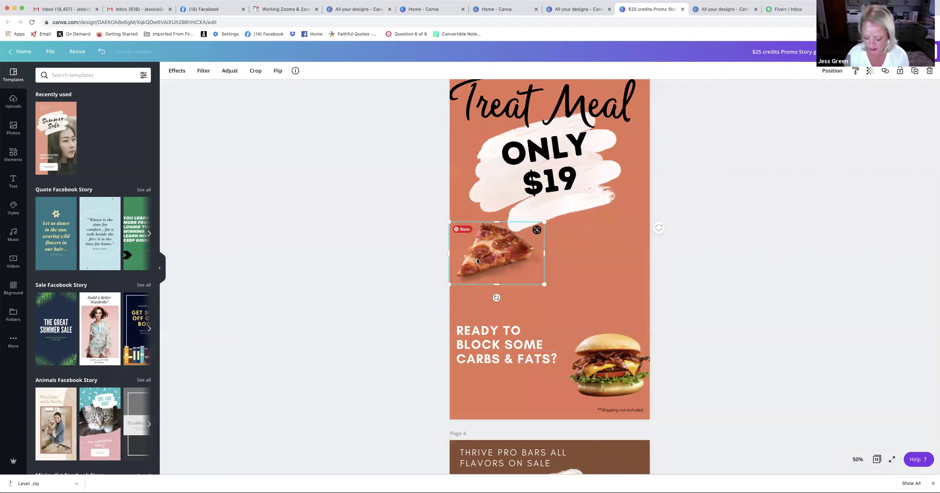
pyautogui.press('Delete')
pyautogui.click(606, 355)
pyautogui.press('Delete')
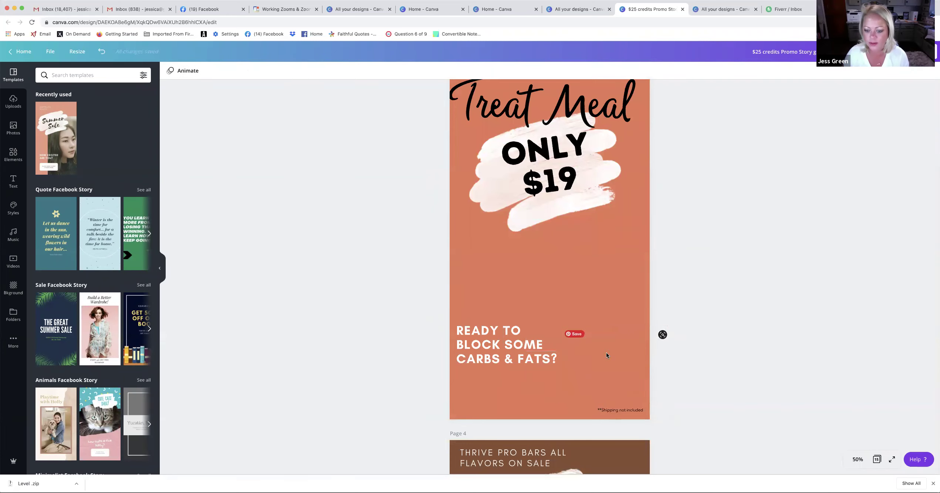
pyautogui.moveTo(484, 340); pyautogui.dragTo(482, 352)
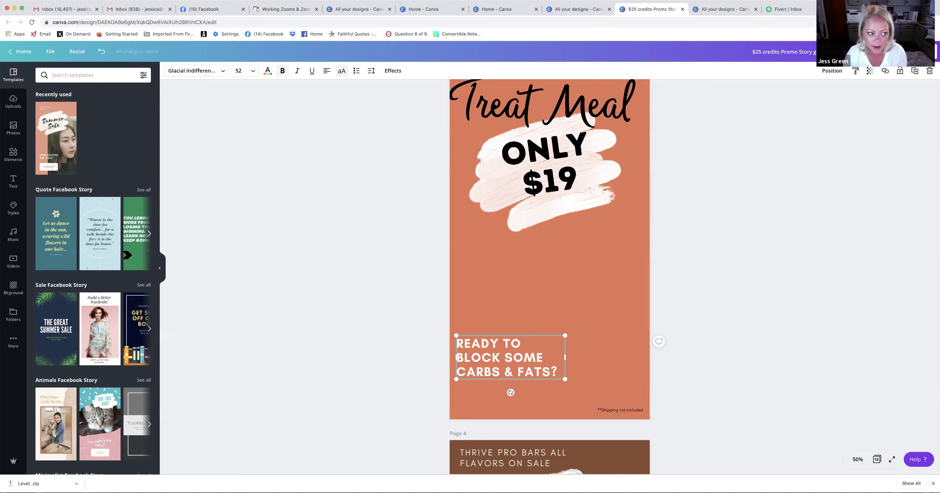
# Show the Uploads library, then switch to the Level back-office login tab.
pyautogui.click(13, 102)
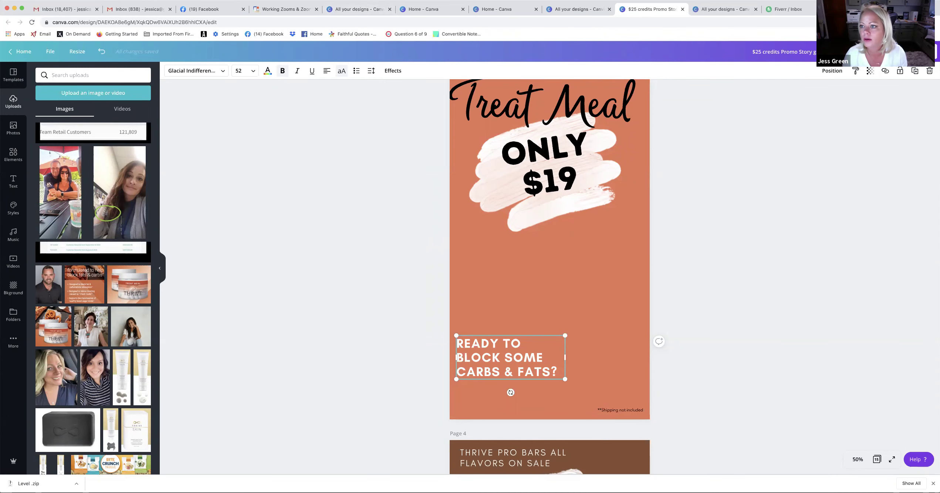
pyautogui.hotkey('ctrl', 'Tab')
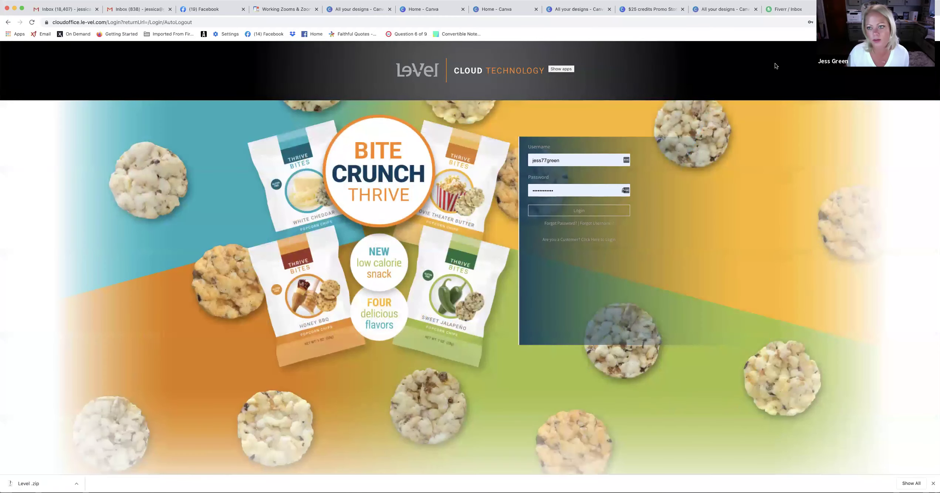
# Look through the Home and All your designs pages, then return to the $25 credits Promo Story design.
pyautogui.click(414, 11)
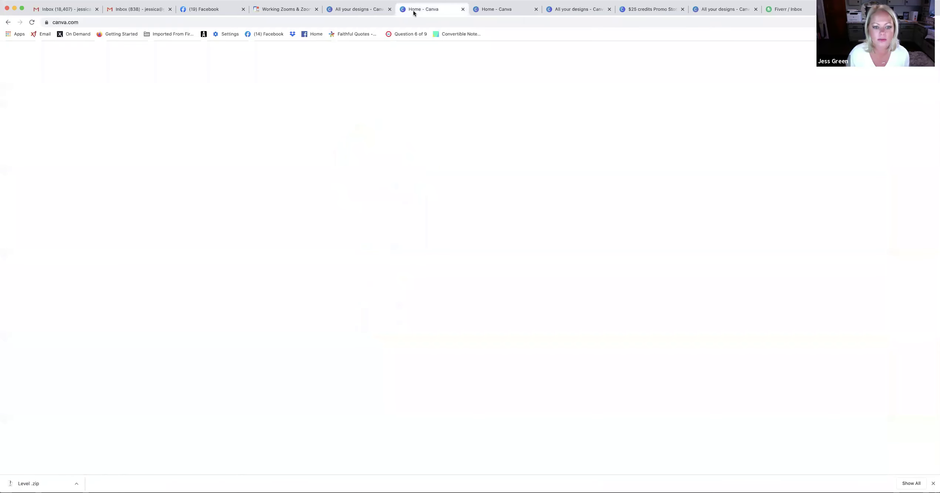
pyautogui.click(363, 10)
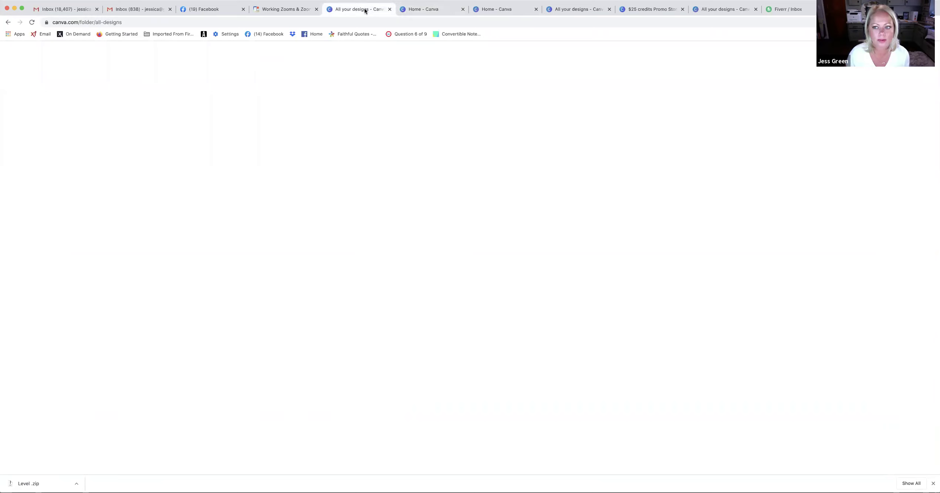
pyautogui.click(444, 13)
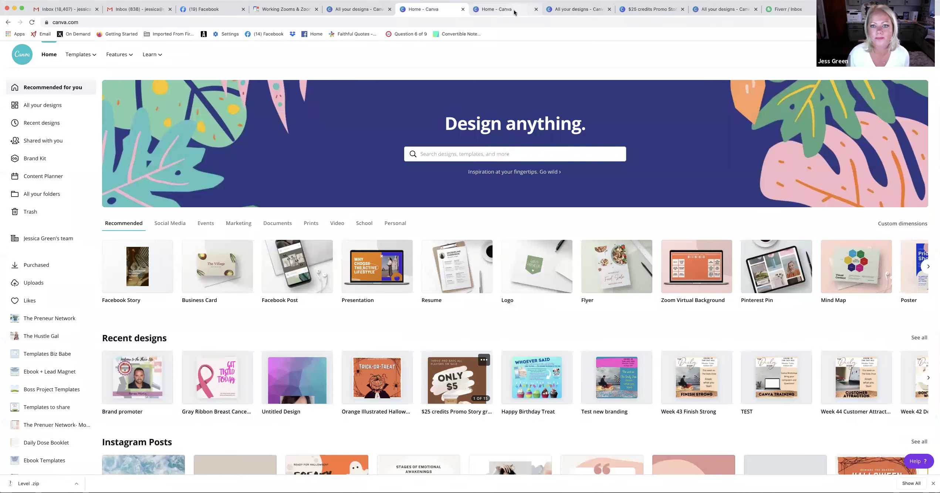
pyautogui.click(514, 13)
pyautogui.click(593, 12)
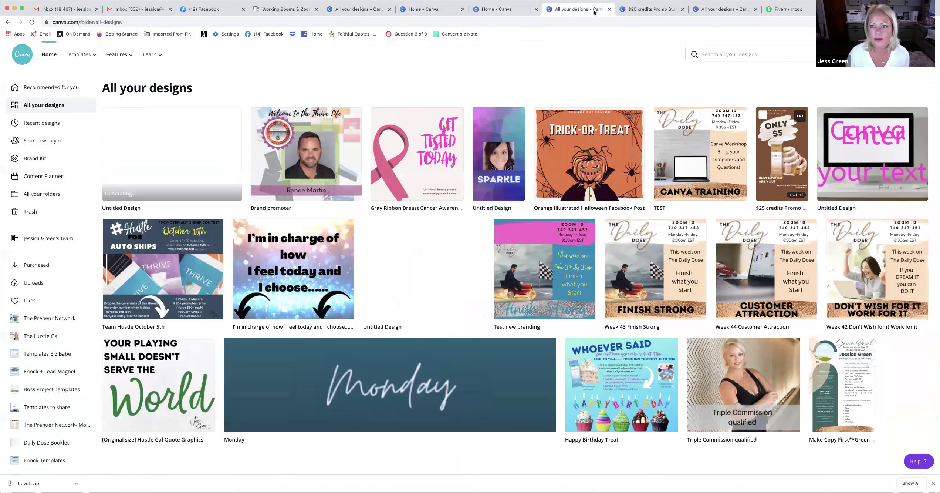
pyautogui.click(649, 9)
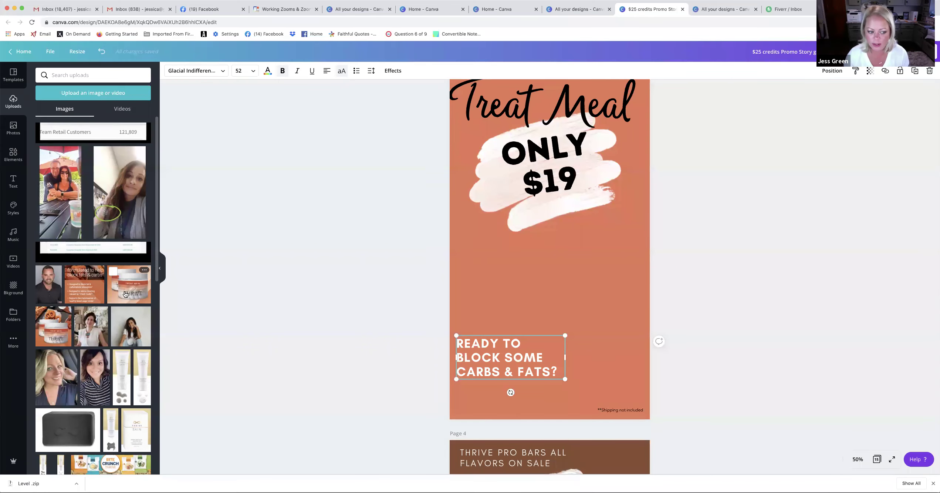
# Upload 'Screen Shot 2020-10-17 at 11.42.41 AM' from the device's Recents folder.
pyautogui.scroll(-1, 125, 294)
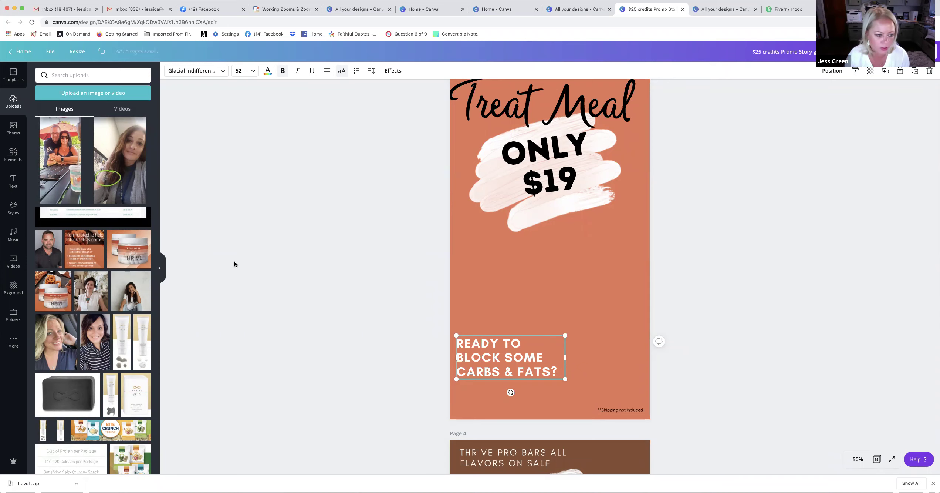
pyautogui.scroll(-1, 129, 253)
pyautogui.scroll(-1, 129, 253)
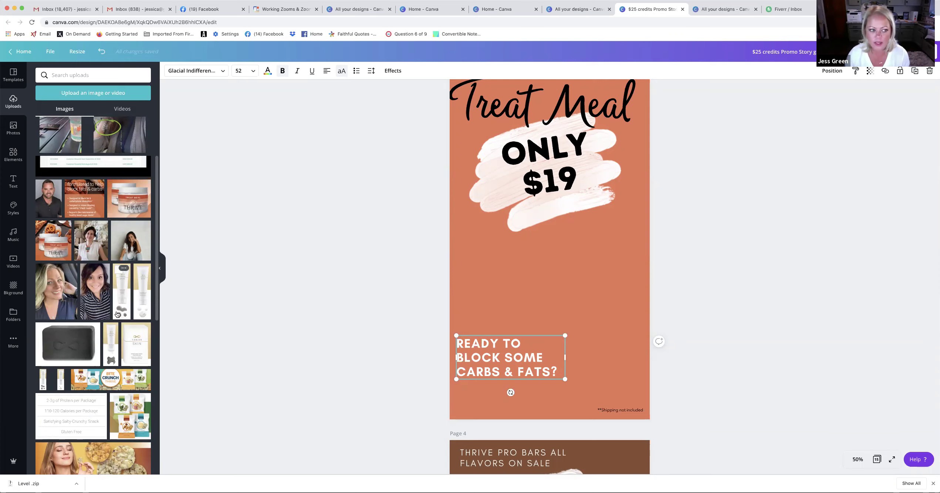
pyautogui.click(79, 93)
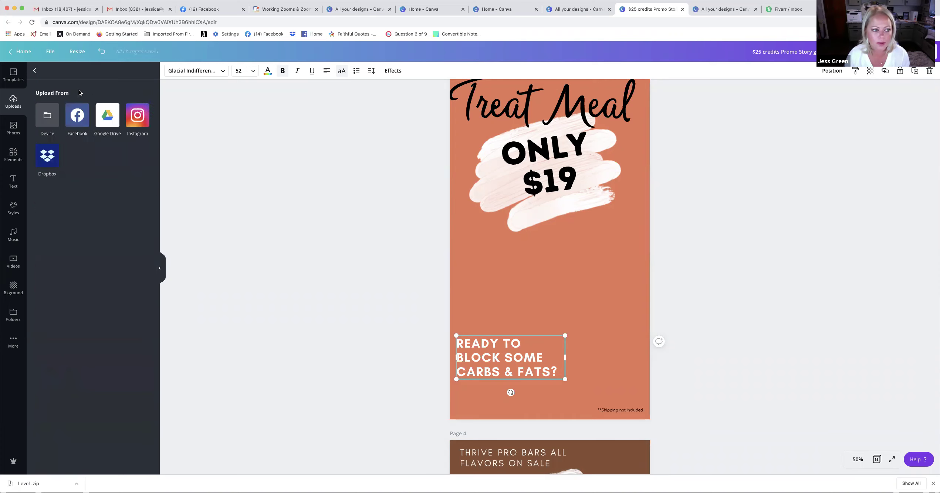
pyautogui.click(48, 115)
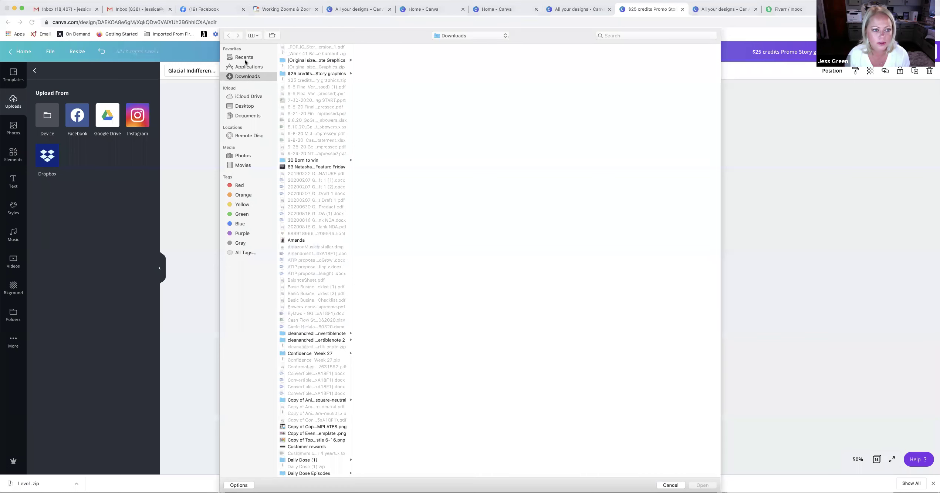
pyautogui.click(243, 58)
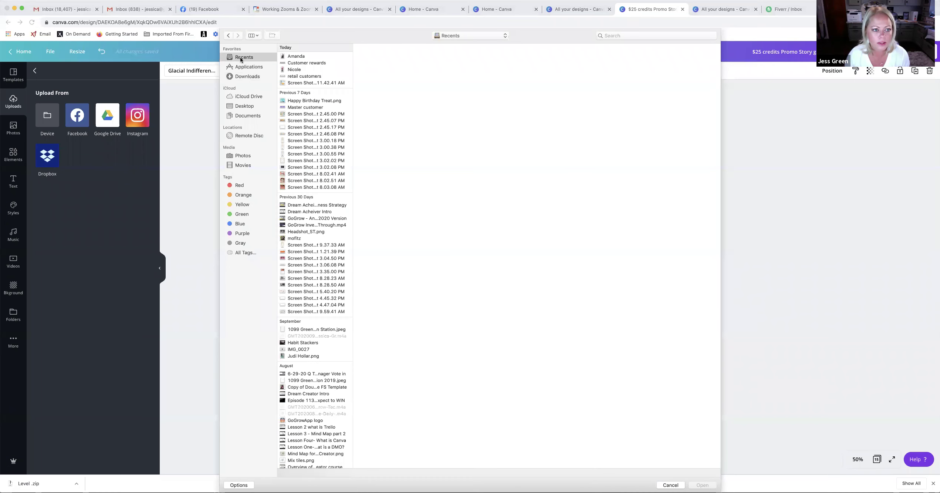
pyautogui.click(298, 83)
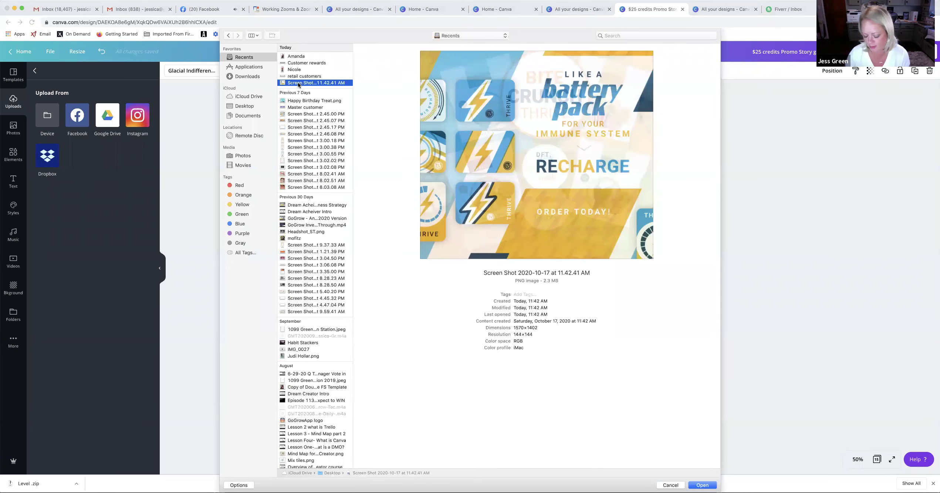
pyautogui.doubleClick(298, 83)
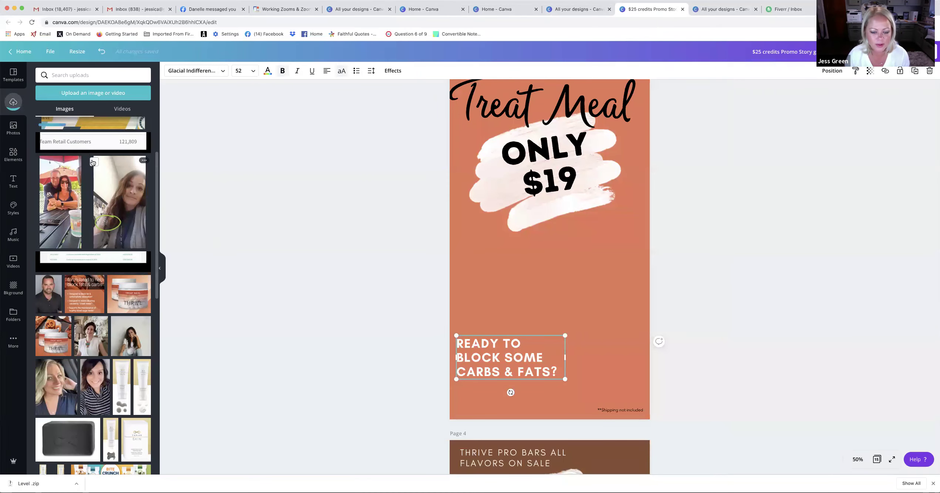
# Place the Treat Meal jars image under $19 on page 3 and apply Background Remover.
pyautogui.scroll(-3, 101, 193)
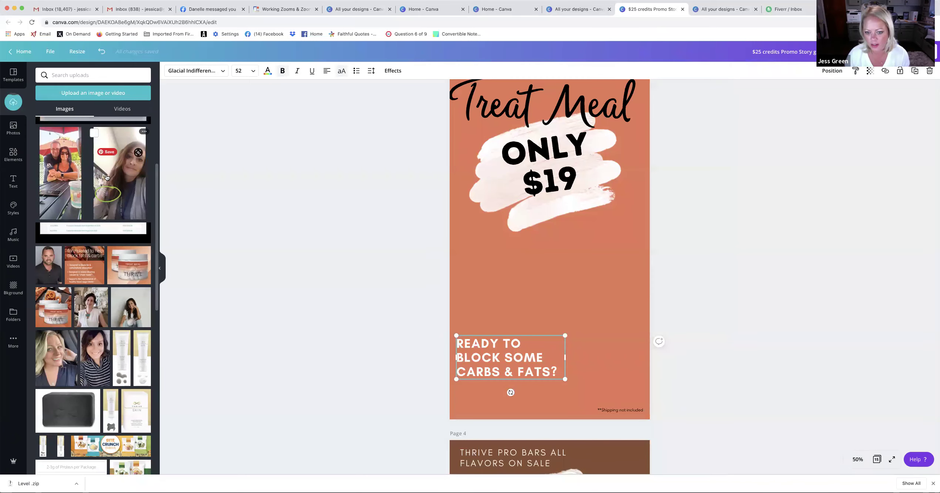
pyautogui.scroll(-3, 107, 177)
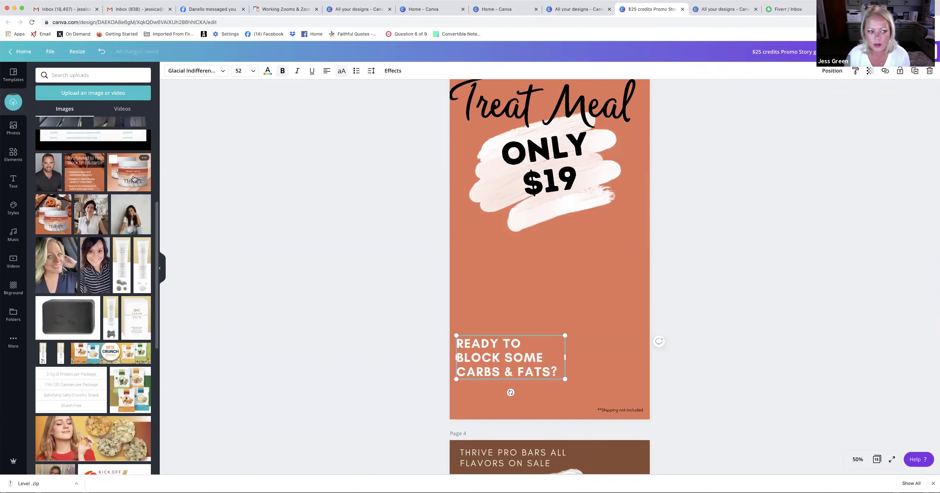
pyautogui.moveTo(134, 179); pyautogui.dragTo(581, 285)
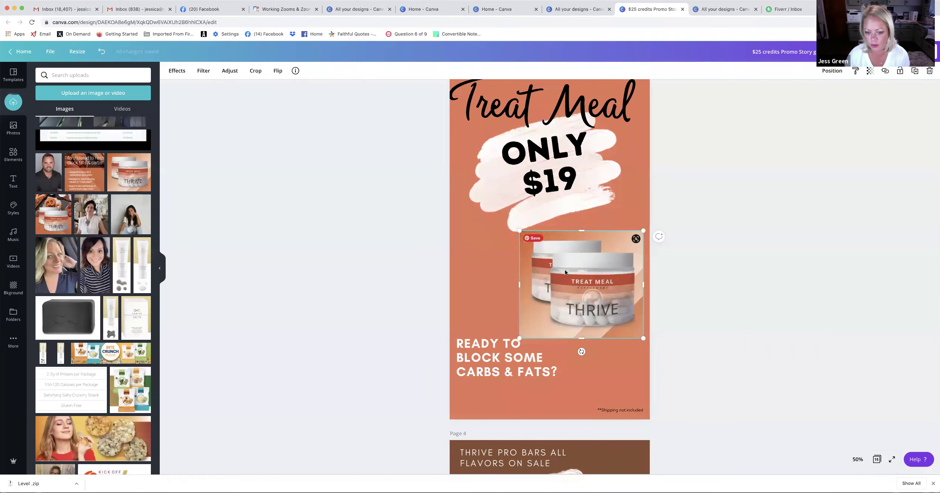
pyautogui.click(174, 71)
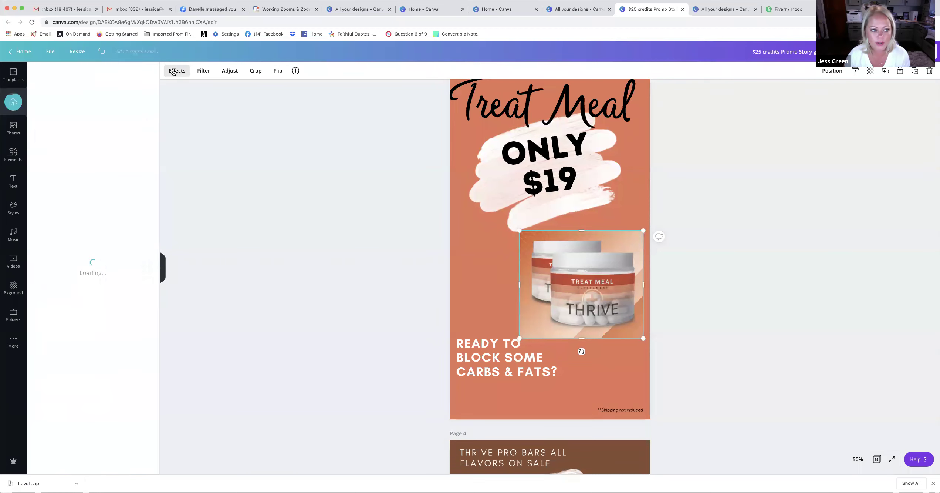
pyautogui.click(90, 92)
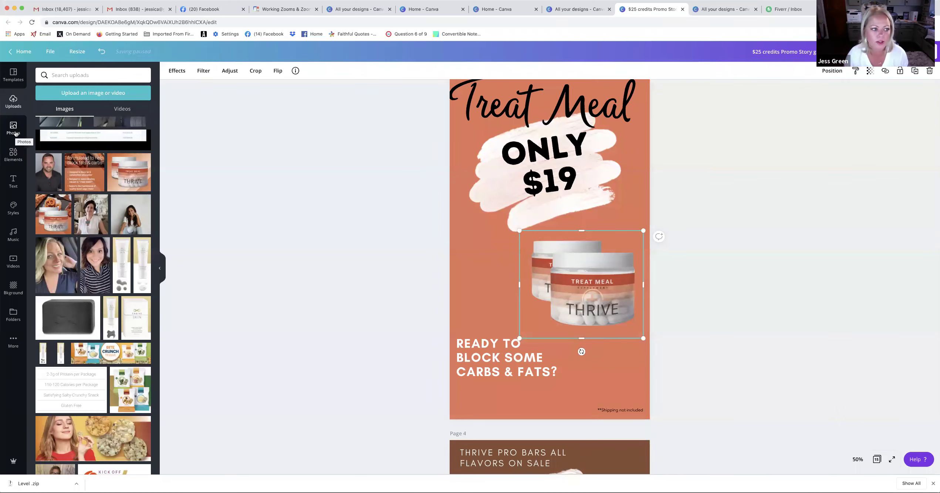
# Add the burger stock photo to page 3 and remove its background.
pyautogui.click(15, 131)
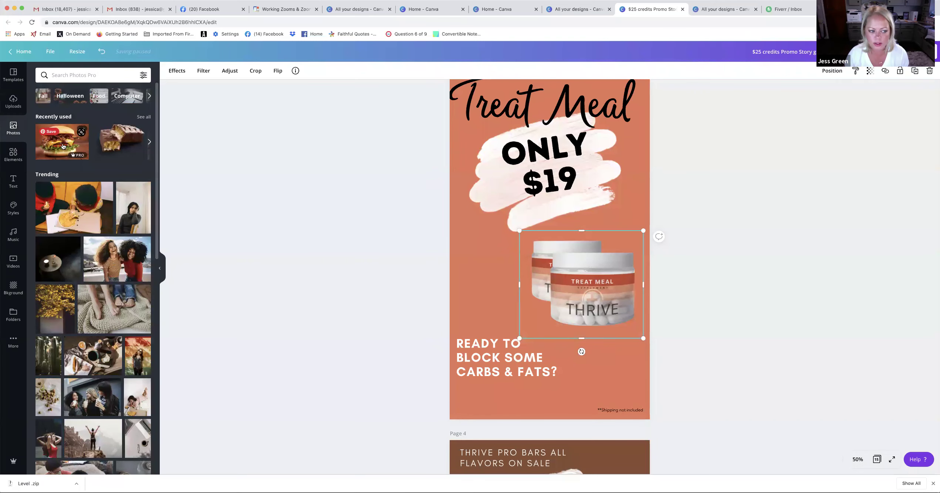
pyautogui.click(64, 145)
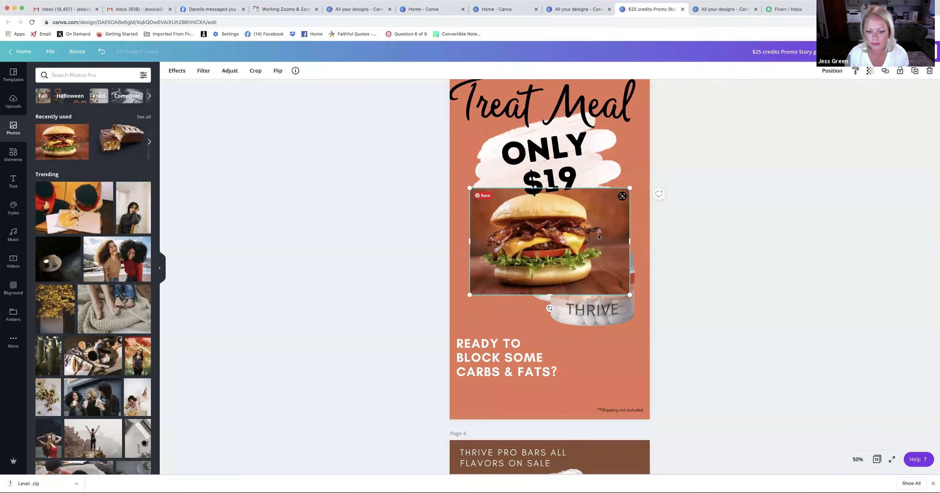
pyautogui.moveTo(573, 242); pyautogui.dragTo(483, 215)
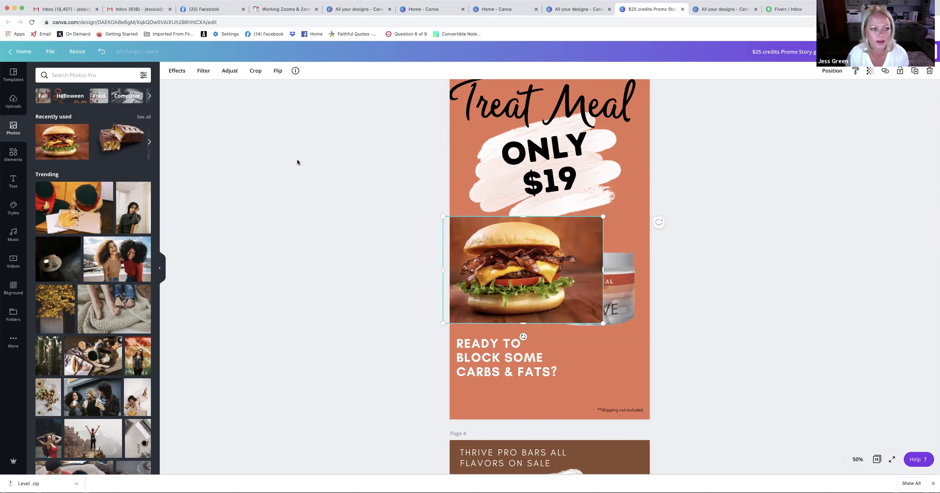
pyautogui.click(182, 71)
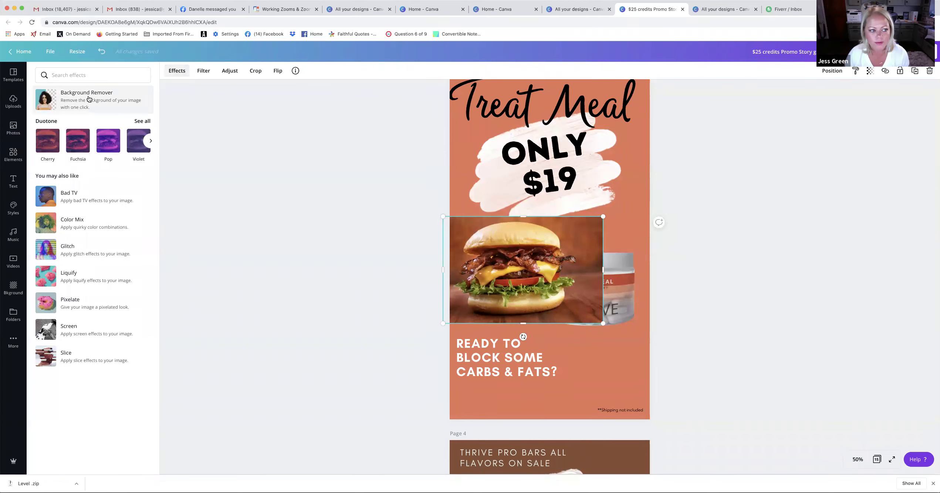
pyautogui.click(88, 95)
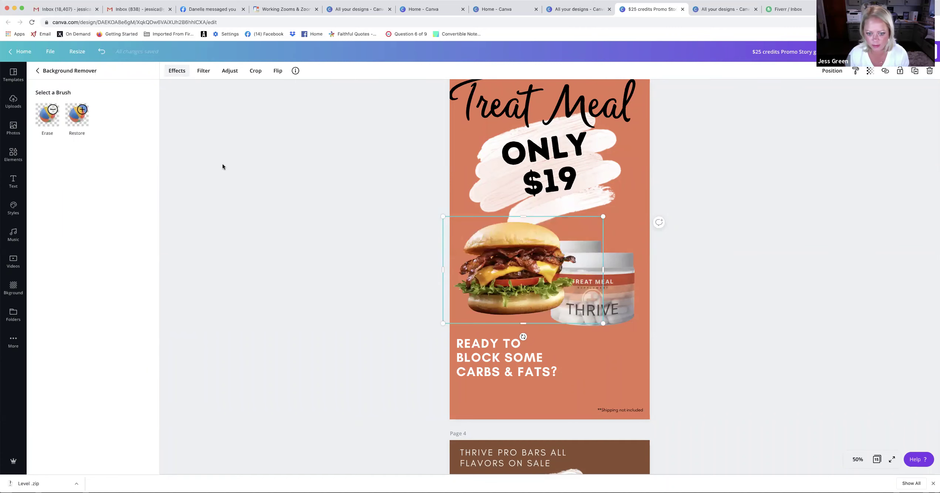
# Shrink the burger cutout and place it over the jars' left side.
pyautogui.moveTo(479, 302); pyautogui.dragTo(476, 336)
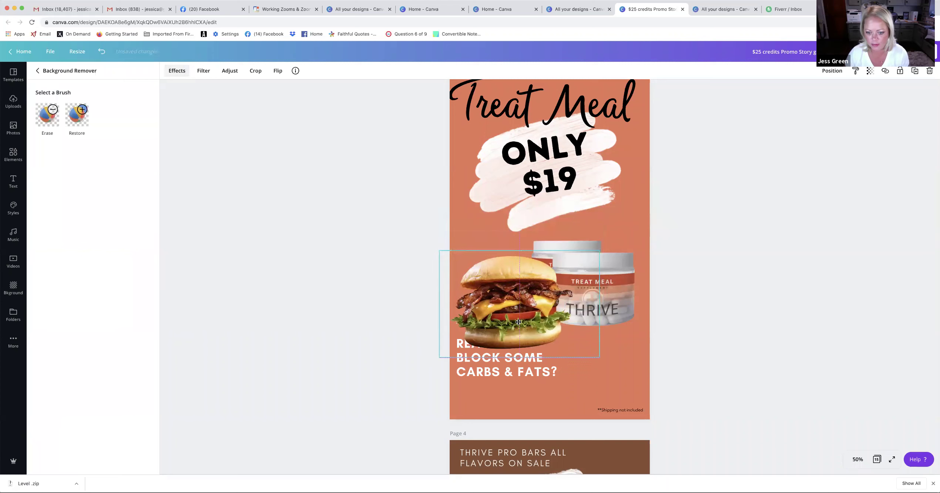
pyautogui.moveTo(602, 359); pyautogui.dragTo(537, 314)
pyautogui.moveTo(458, 278); pyautogui.dragTo(464, 241)
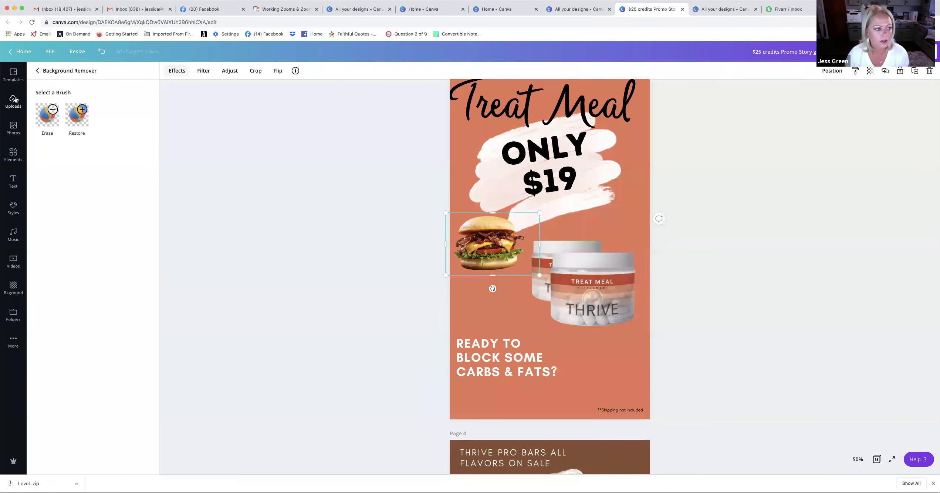
pyautogui.click(9, 131)
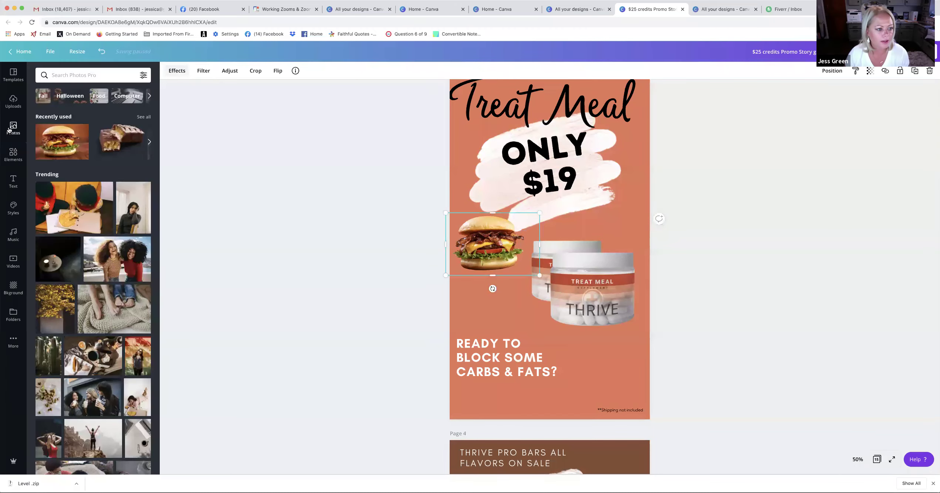
# Search Photos for 'pizza', add the cheese-pull photo and remove its background.
pyautogui.click(89, 75)
pyautogui.write('pizza')
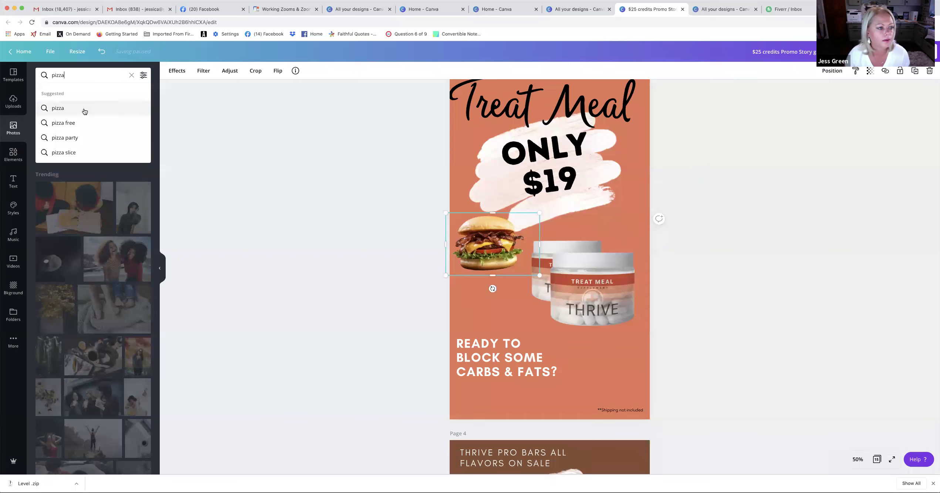
pyautogui.click(84, 111)
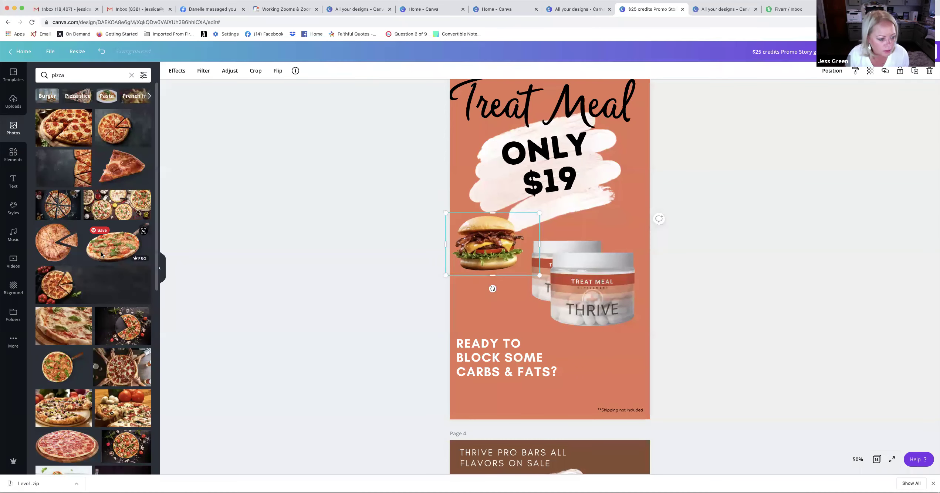
pyautogui.scroll(-3, 102, 254)
pyautogui.scroll(-9, 103, 255)
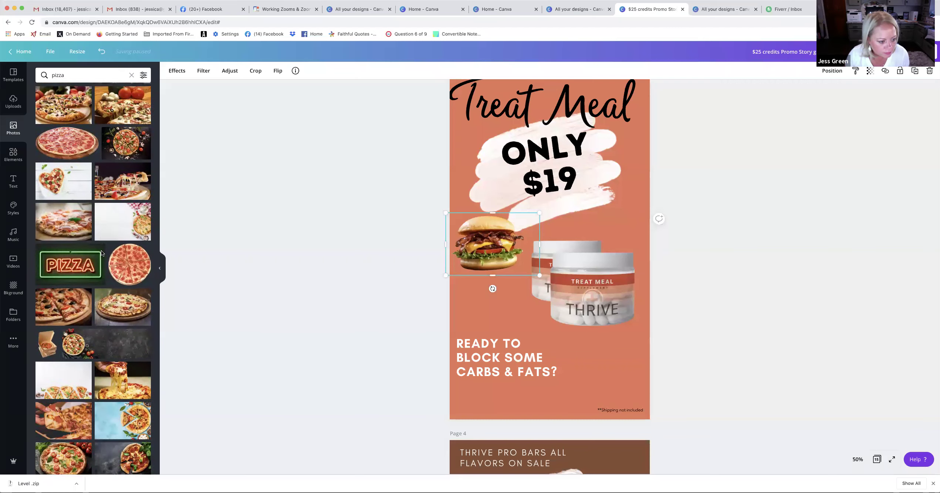
pyautogui.scroll(-1, 101, 249)
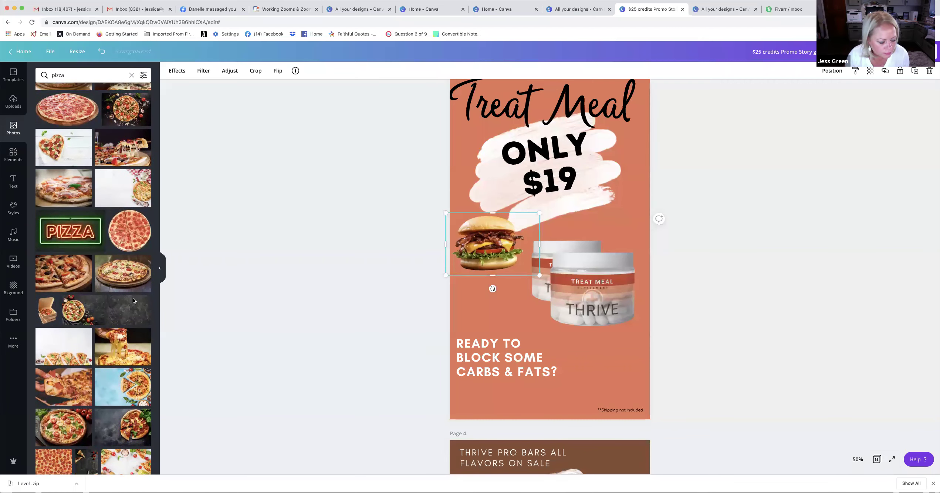
pyautogui.click(133, 344)
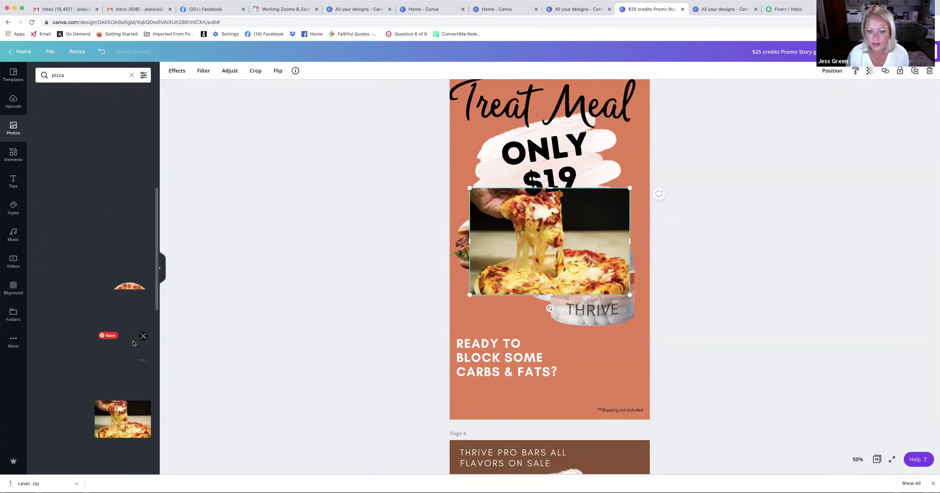
pyautogui.moveTo(536, 255); pyautogui.dragTo(551, 334)
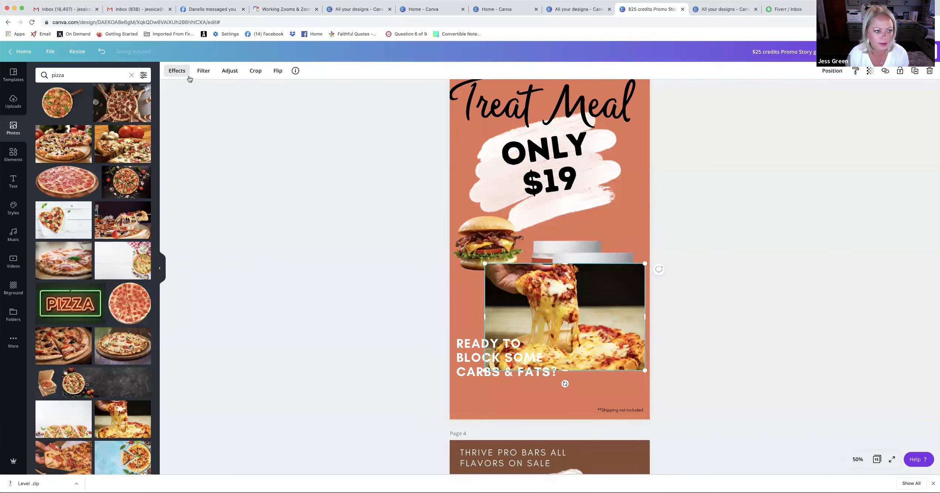
pyautogui.click(178, 71)
pyautogui.click(102, 96)
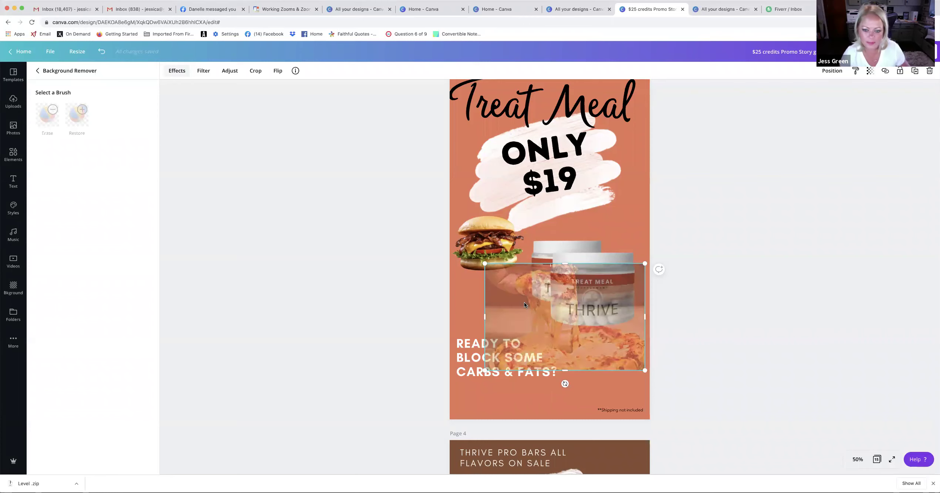
# Shrink the pizza cutout and place it bottom-right beside the carbs & fats headline.
pyautogui.moveTo(566, 308); pyautogui.dragTo(585, 356)
pyautogui.moveTo(518, 357); pyautogui.dragTo(515, 346)
pyautogui.click(662, 411)
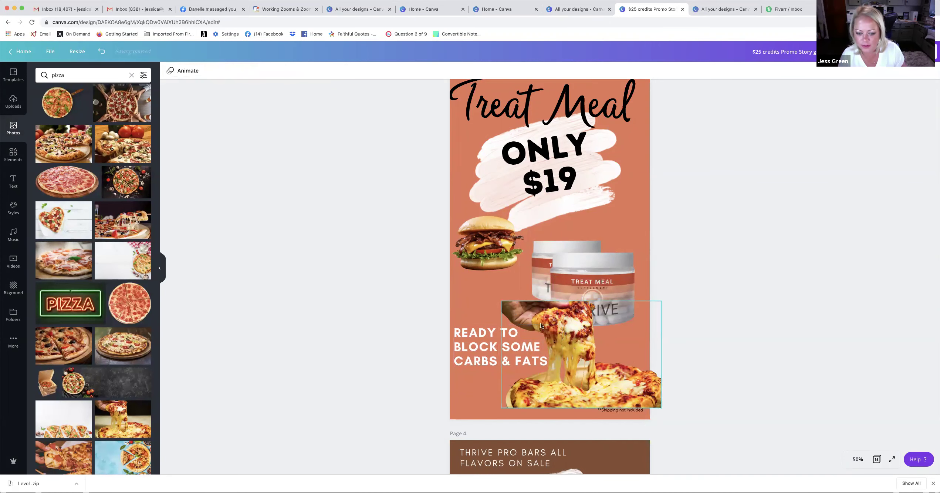
pyautogui.press('super+z')
pyautogui.moveTo(505, 338); pyautogui.dragTo(527, 358)
pyautogui.click(549, 311)
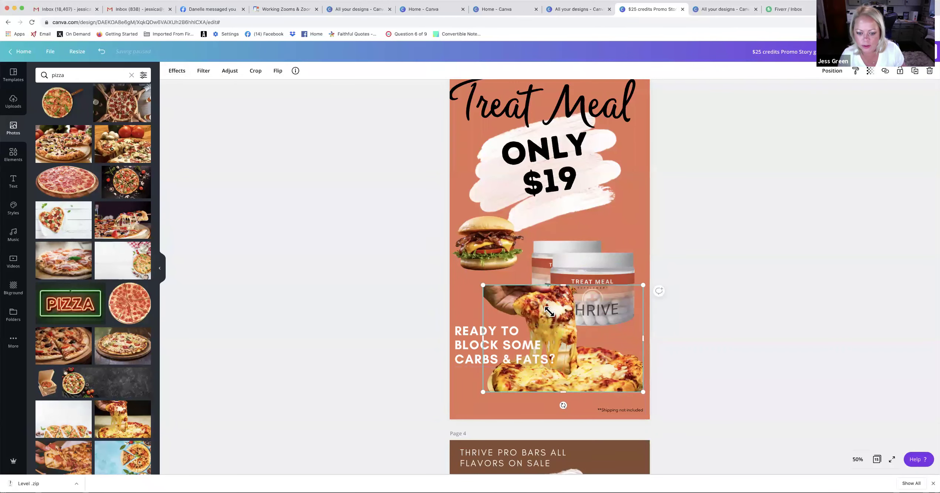
pyautogui.moveTo(549, 312); pyautogui.dragTo(549, 313)
pyautogui.moveTo(585, 363); pyautogui.dragTo(589, 377)
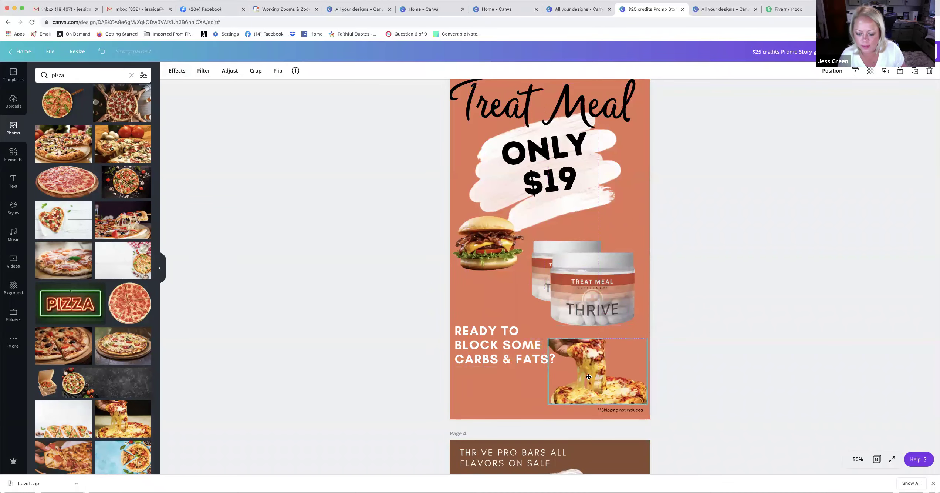
# Nudge the burger up and reposition the carbs headline on the Treat Meal page.
pyautogui.click(637, 201)
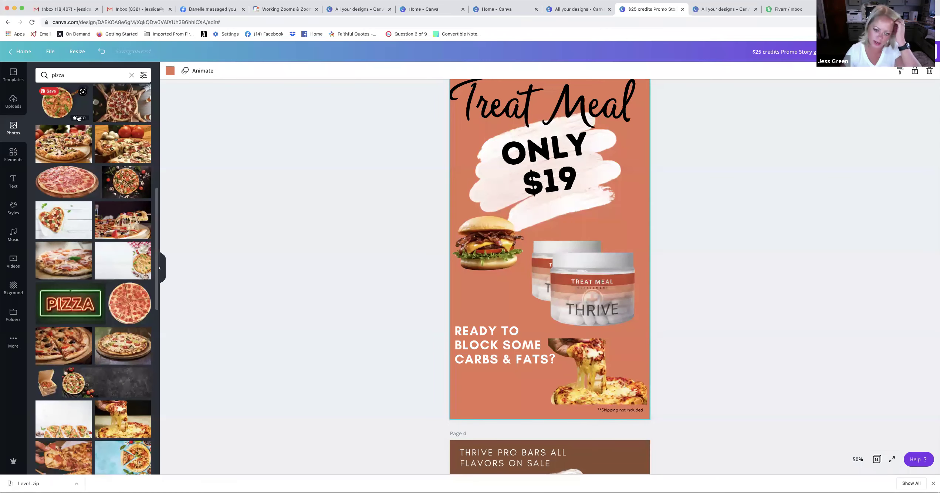
pyautogui.moveTo(496, 260); pyautogui.dragTo(502, 239)
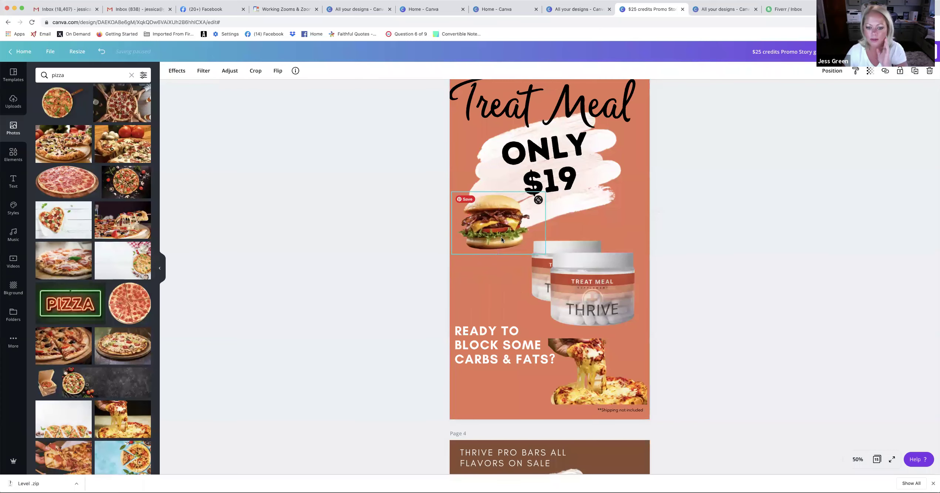
pyautogui.moveTo(504, 342); pyautogui.dragTo(508, 363)
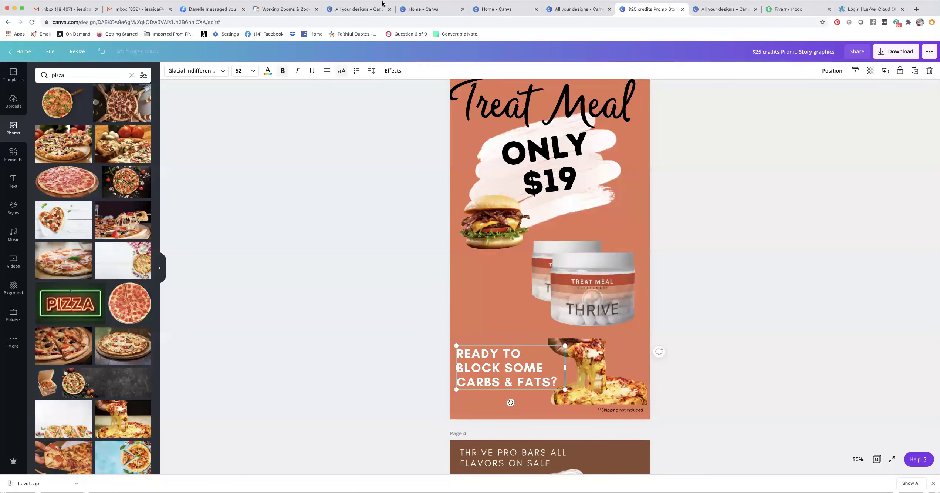
# Select page 2's Black/White Label product image and open its Effects options.
pyautogui.scroll(10, 561, 239)
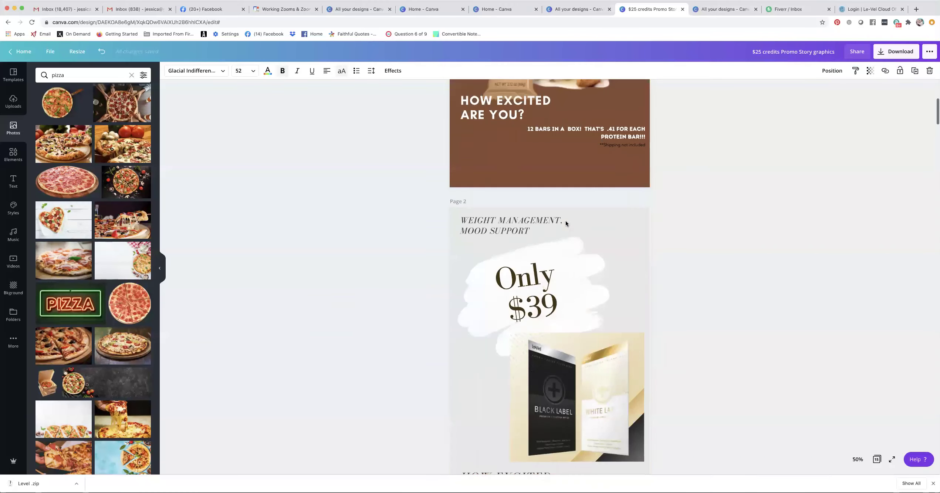
pyautogui.click(582, 306)
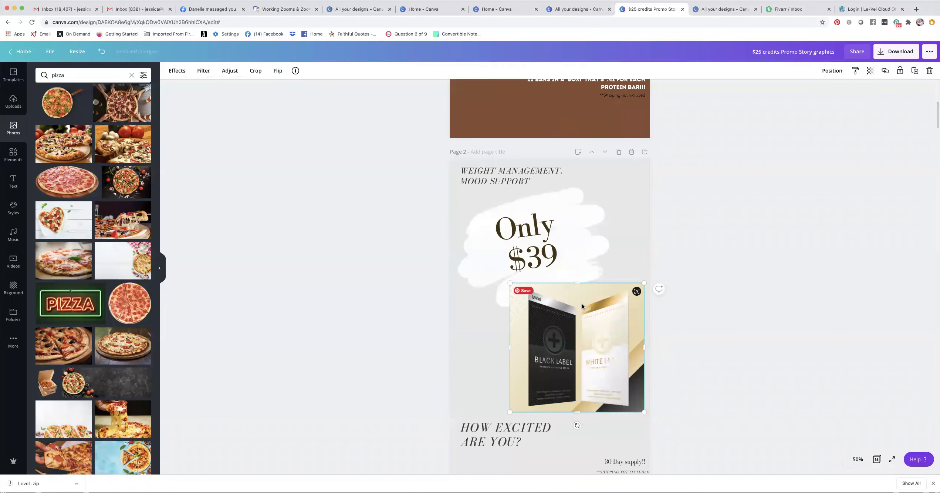
pyautogui.click(180, 73)
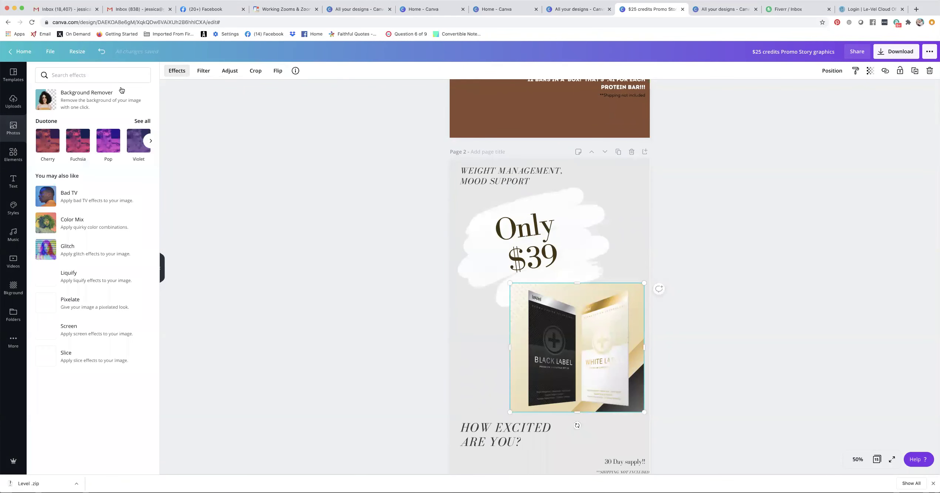
# Remove the Black/White Label image's background and reposition it to uncover Only $39.
pyautogui.click(78, 97)
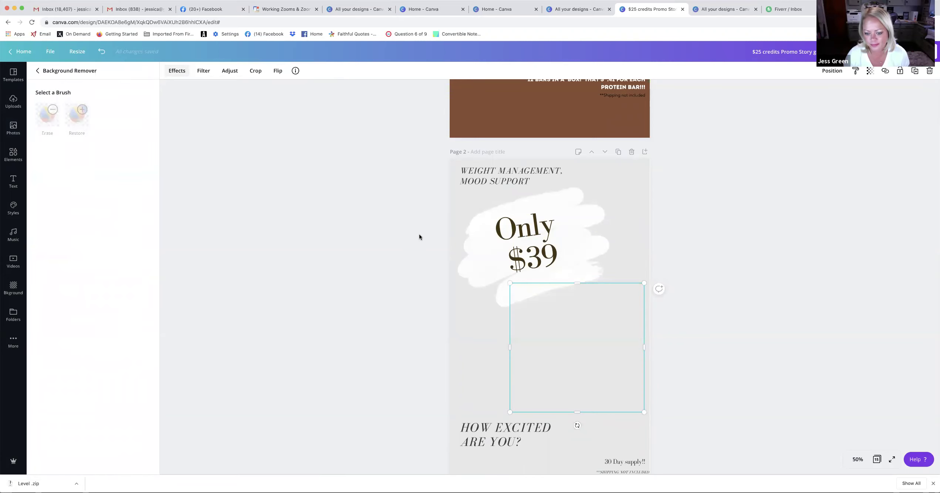
pyautogui.moveTo(592, 362); pyautogui.dragTo(563, 367)
pyautogui.moveTo(482, 292); pyautogui.dragTo(273, 251)
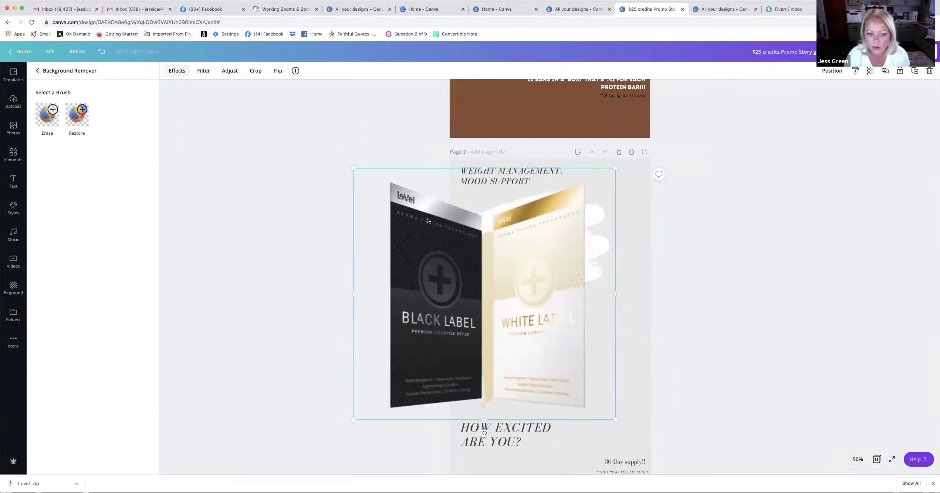
pyautogui.moveTo(355, 176); pyautogui.dragTo(481, 287)
pyautogui.moveTo(533, 342); pyautogui.dragTo(549, 341)
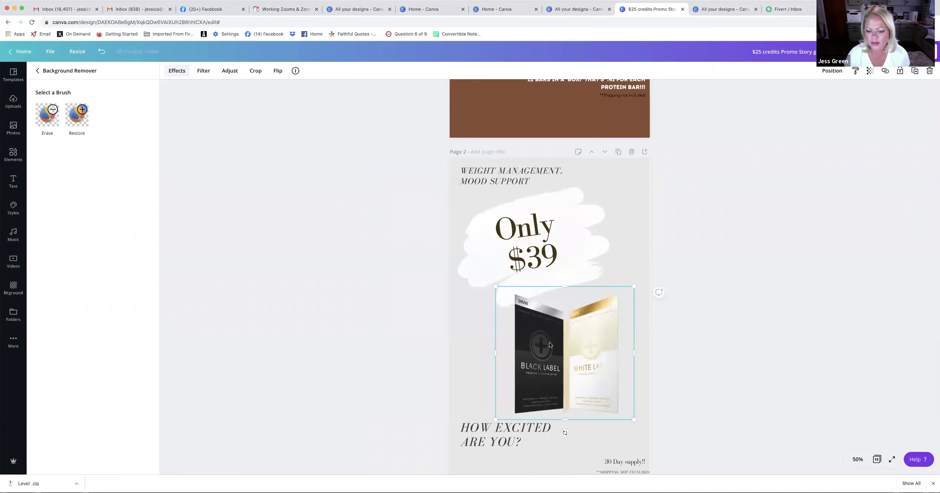
# Erase leftover background with the touch-up brush, then shrink the image beneath Only $39.
pyautogui.click(77, 114)
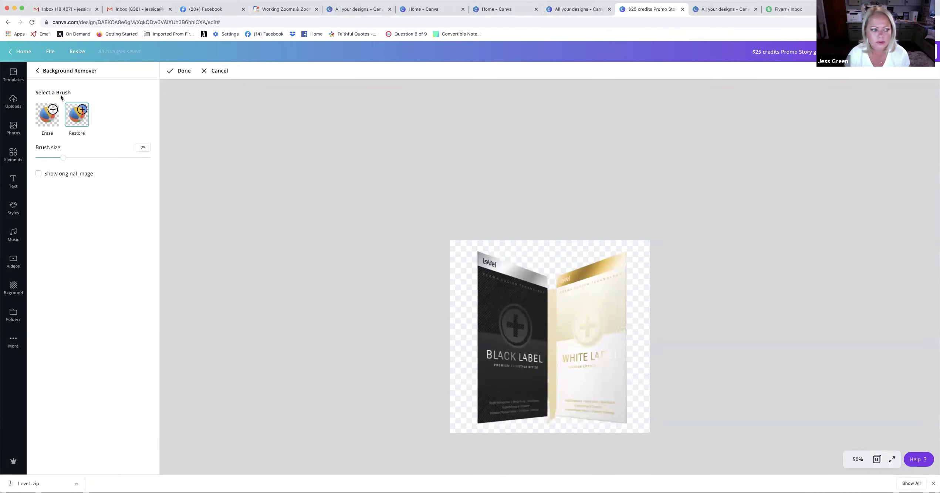
pyautogui.click(44, 119)
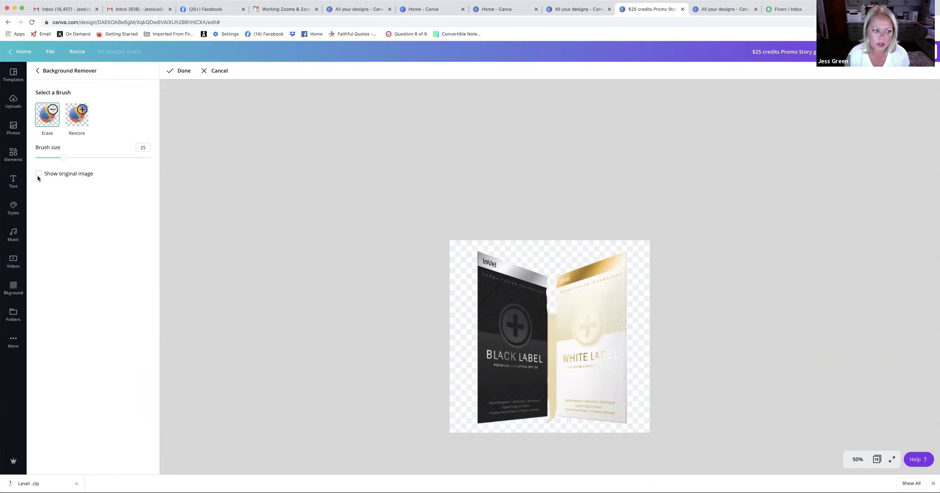
pyautogui.click(179, 71)
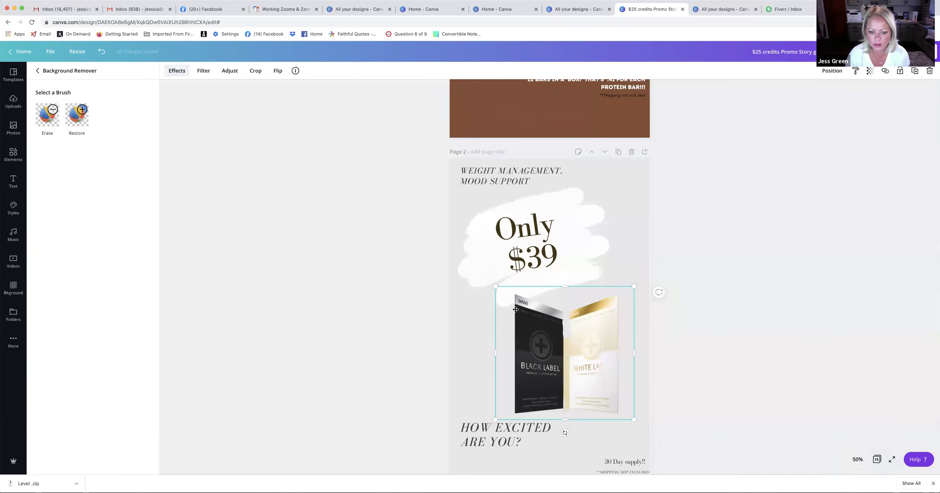
pyautogui.moveTo(516, 309); pyautogui.dragTo(507, 306)
pyautogui.moveTo(468, 277); pyautogui.dragTo(491, 298)
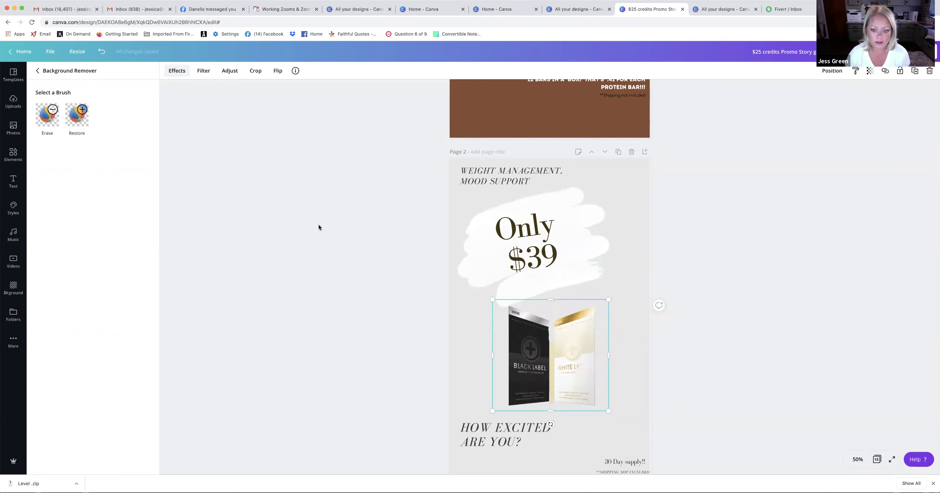
# Center the product image horizontally on its page.
pyautogui.scroll(-20, 317, 223)
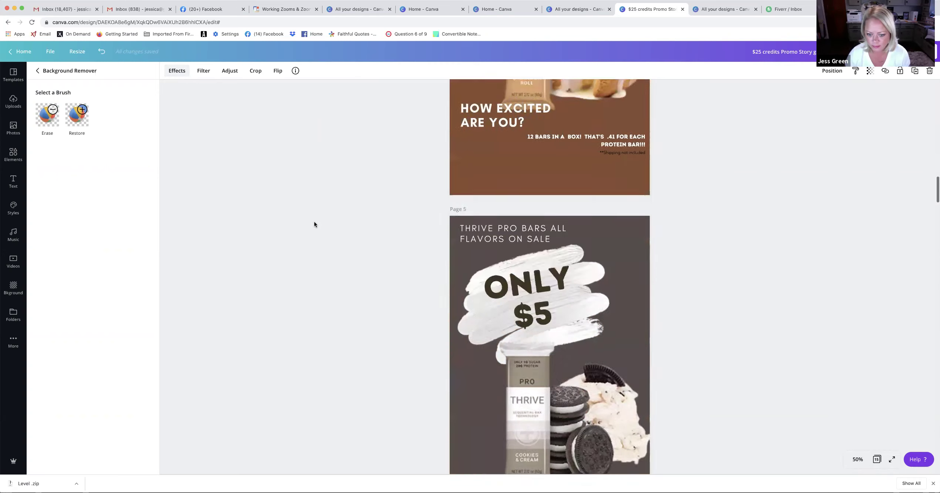
pyautogui.scroll(-5, 314, 224)
pyautogui.moveTo(491, 194); pyautogui.dragTo(592, 185)
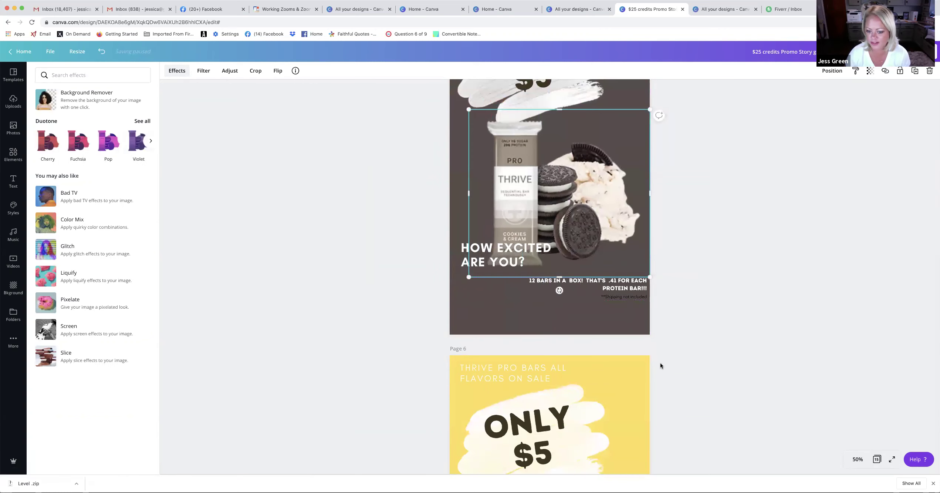
# Select the white brush-stroke graphic behind ONLY $15 on page 9.
pyautogui.scroll(-15, 564, 407)
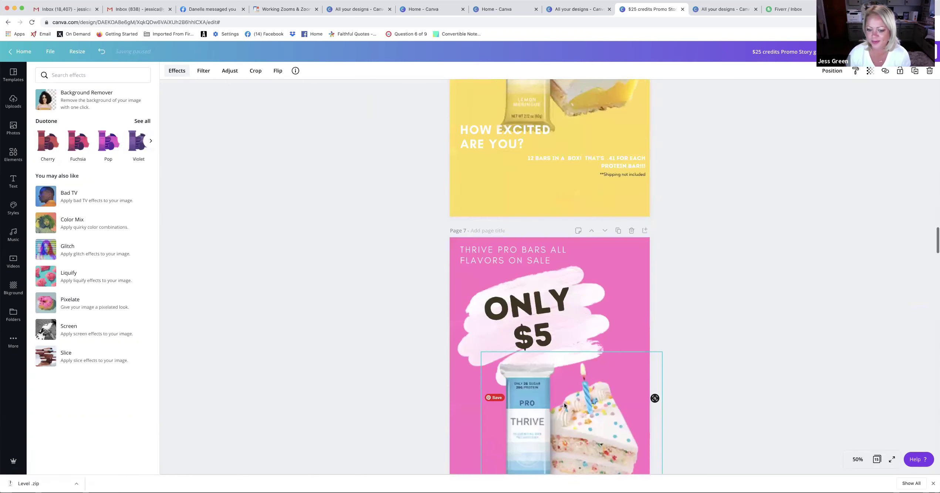
pyautogui.scroll(-15, 564, 405)
pyautogui.click(536, 222)
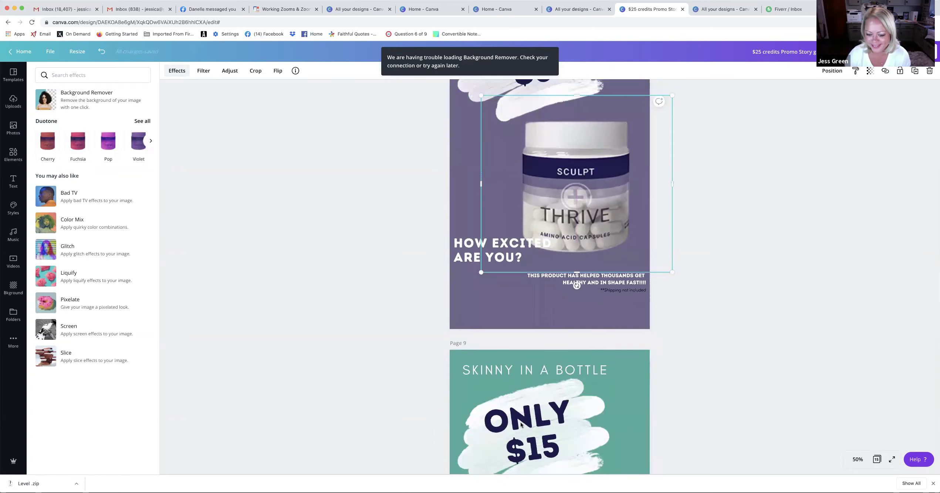
pyautogui.scroll(-7, 521, 424)
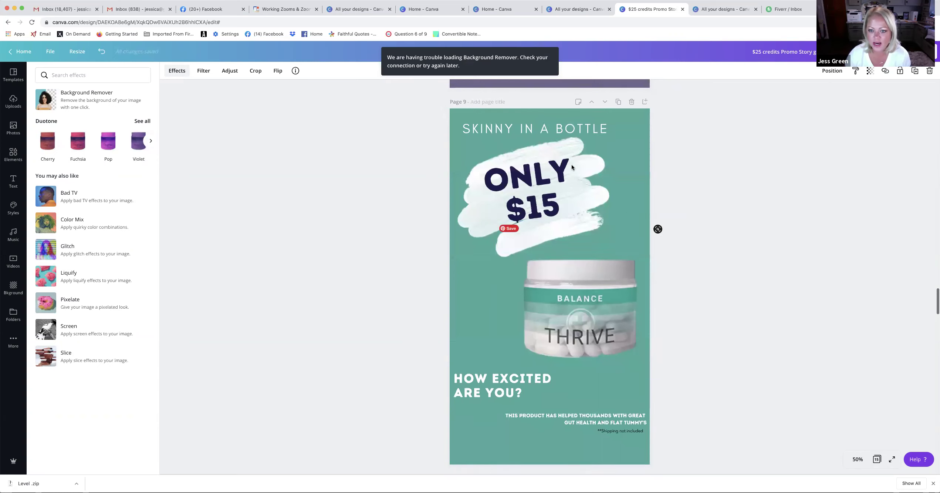
pyautogui.click(478, 193)
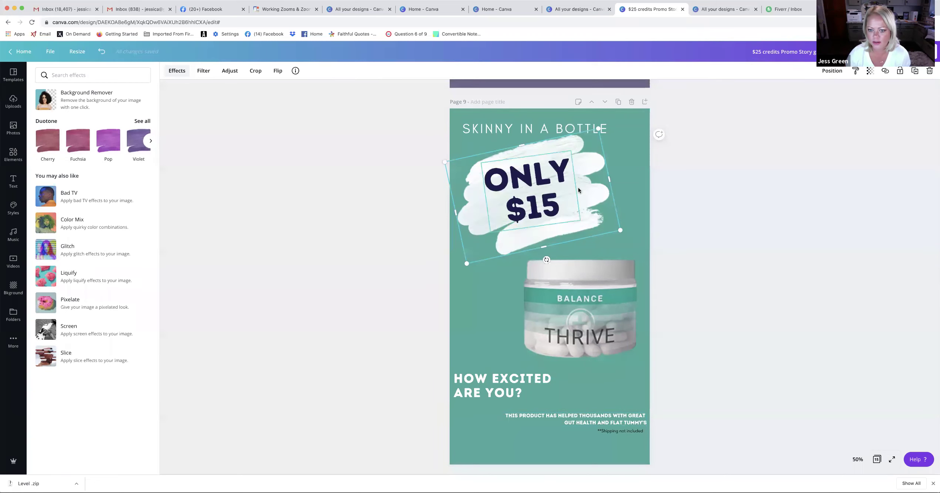
# Nudge the brush stroke behind $15 down and apply the Violet duotone after previewing Pop.
pyautogui.moveTo(475, 234)
pyautogui.mouseDown()
pyautogui.moveTo(480, 272)
pyautogui.moveTo(536, 211)
pyautogui.moveTo(467, 218)
pyautogui.mouseUp()
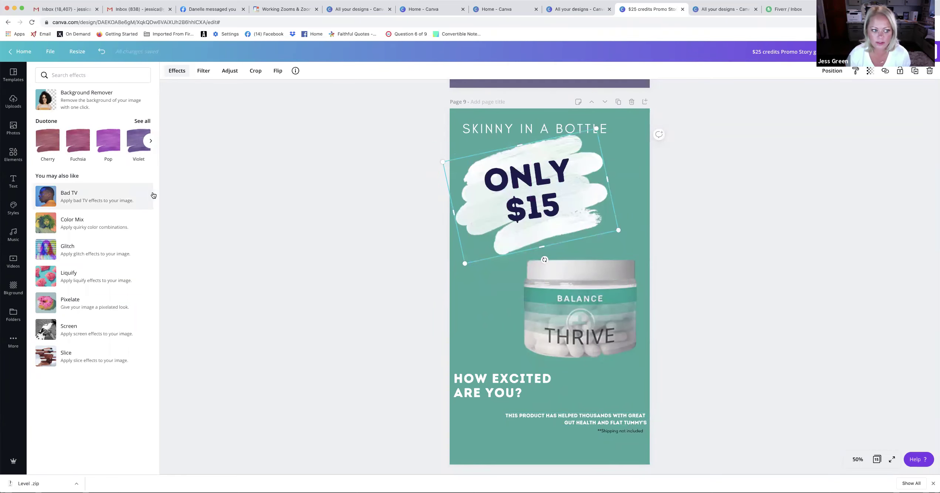
pyautogui.click(114, 140)
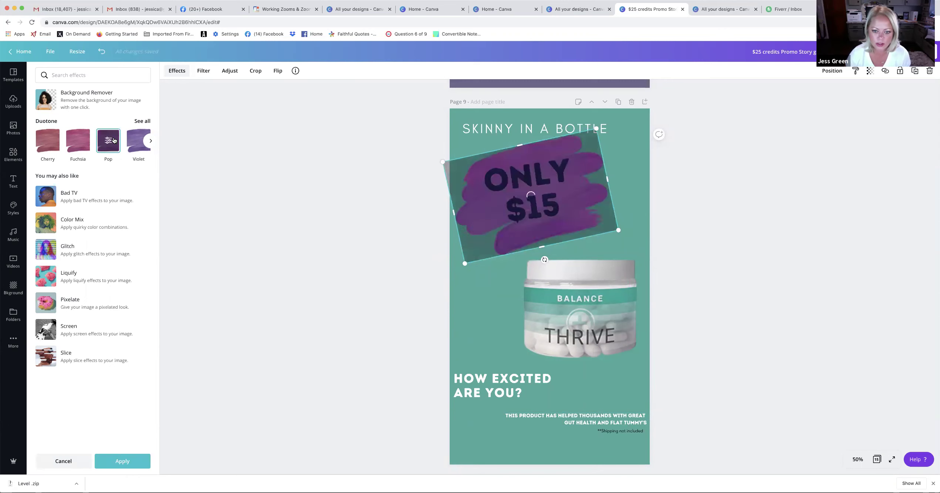
pyautogui.click(133, 142)
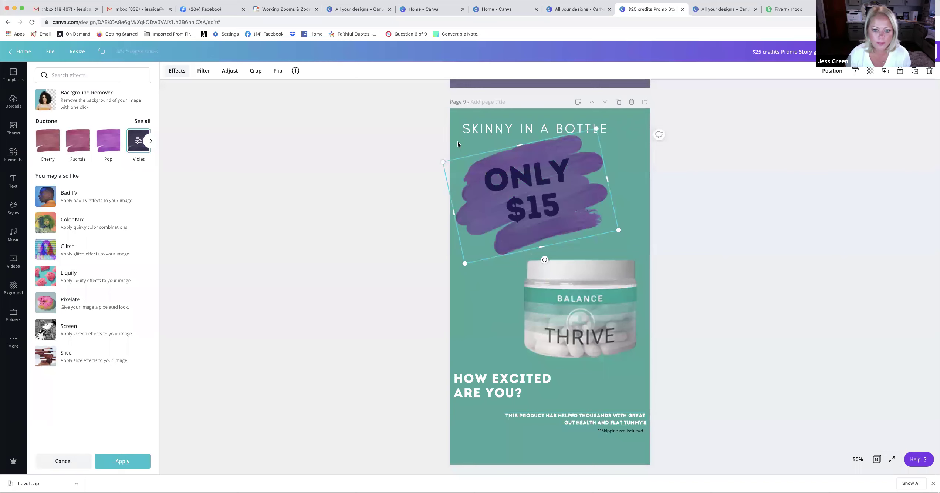
pyautogui.click(459, 116)
pyautogui.click(458, 115)
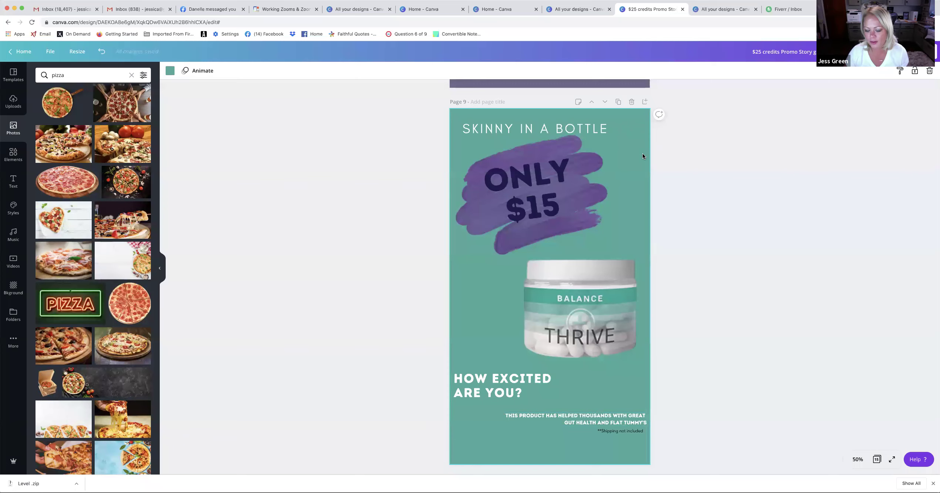
# Make page 10's background dark coral after trying teal, yellow, salmon, orange and olive swatches.
pyautogui.scroll(-10, 617, 234)
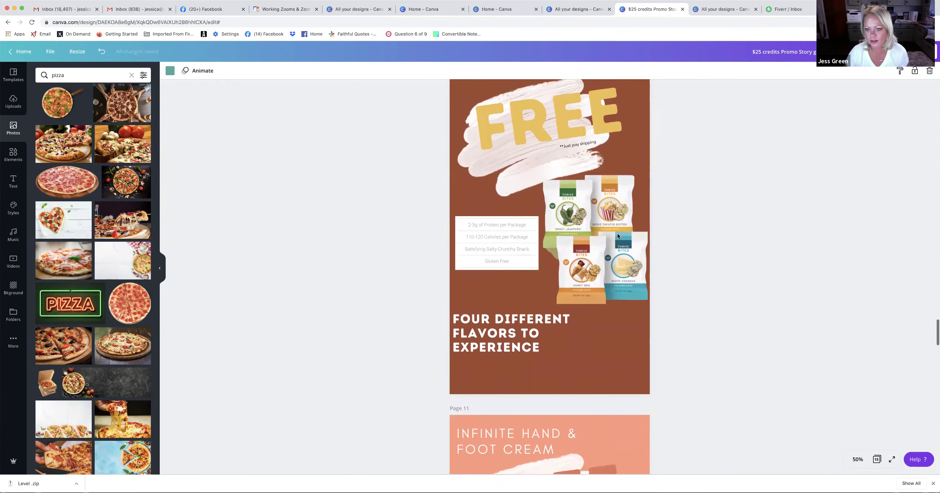
pyautogui.scroll(2, 624, 174)
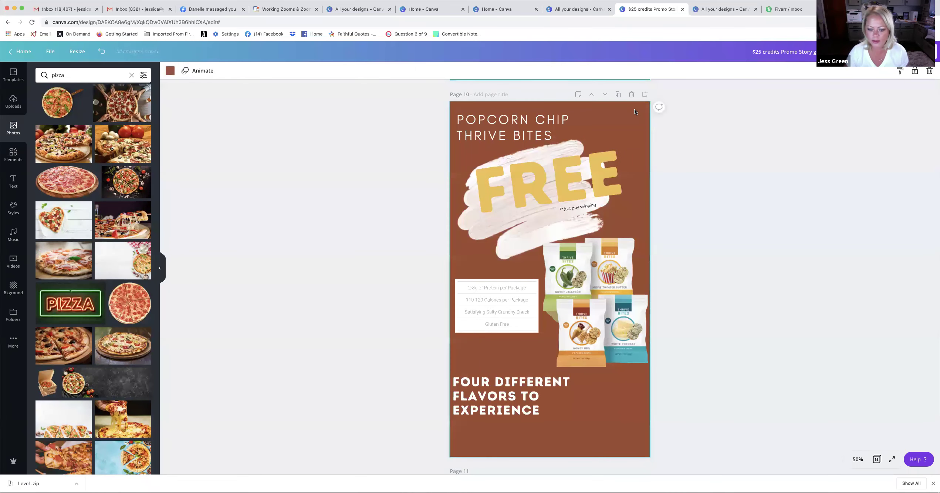
pyautogui.click(169, 74)
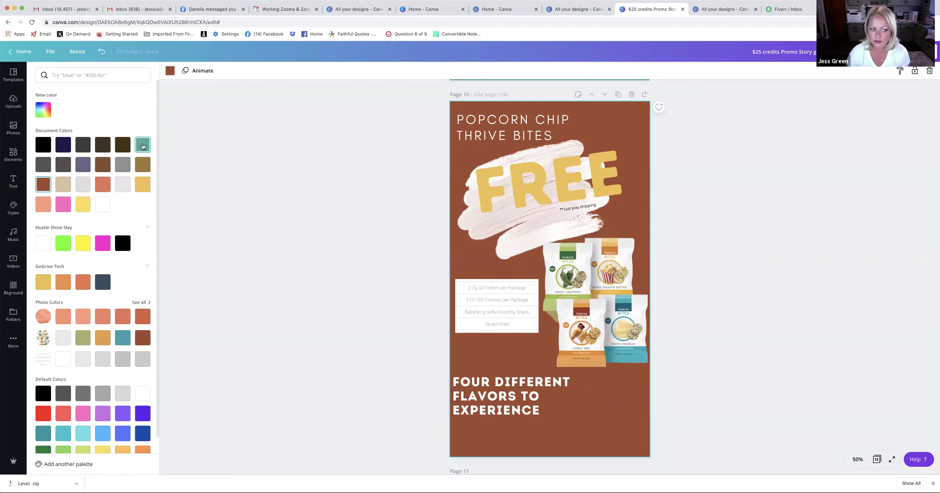
pyautogui.click(143, 146)
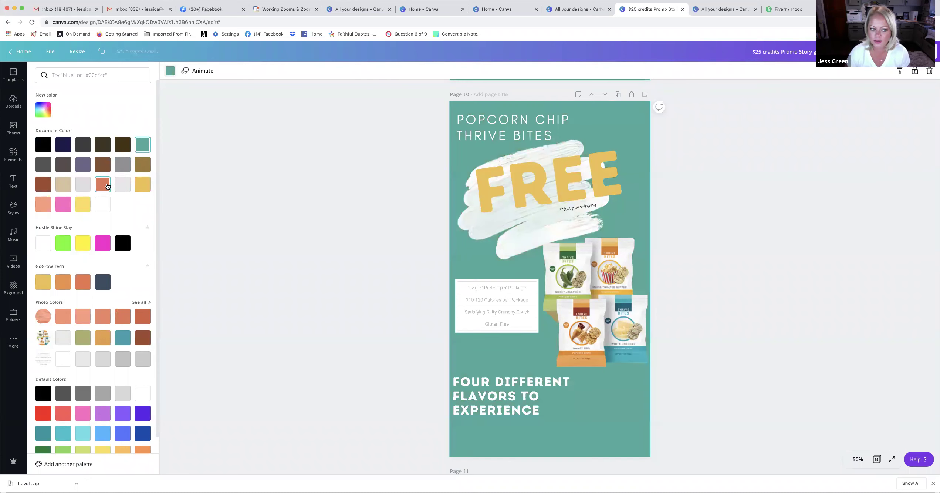
pyautogui.click(82, 206)
pyautogui.click(41, 208)
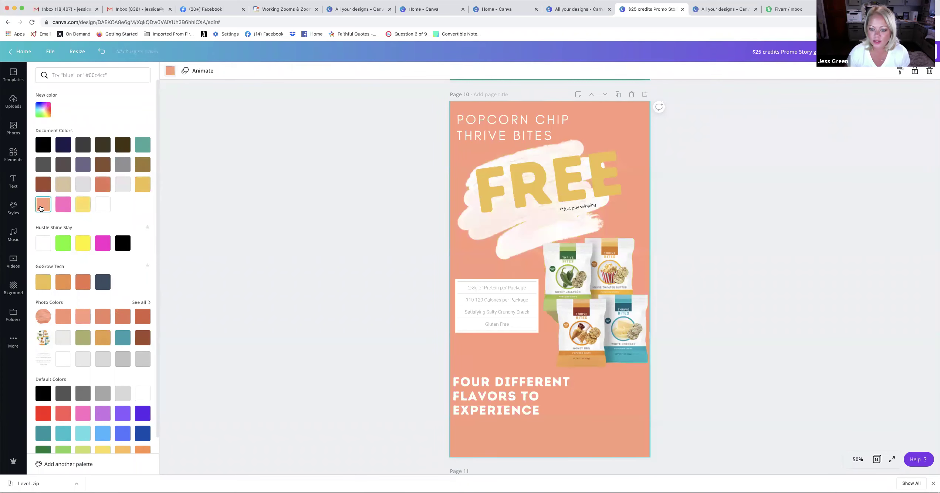
pyautogui.click(102, 186)
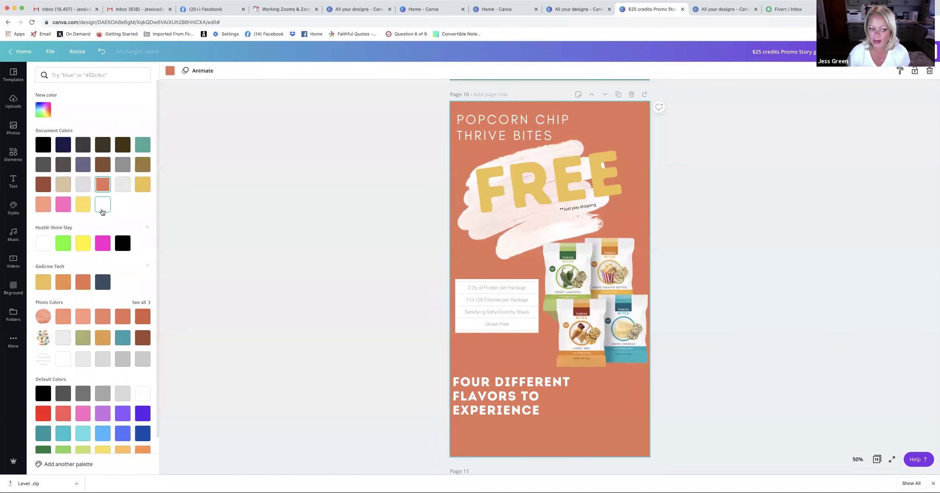
pyautogui.click(104, 338)
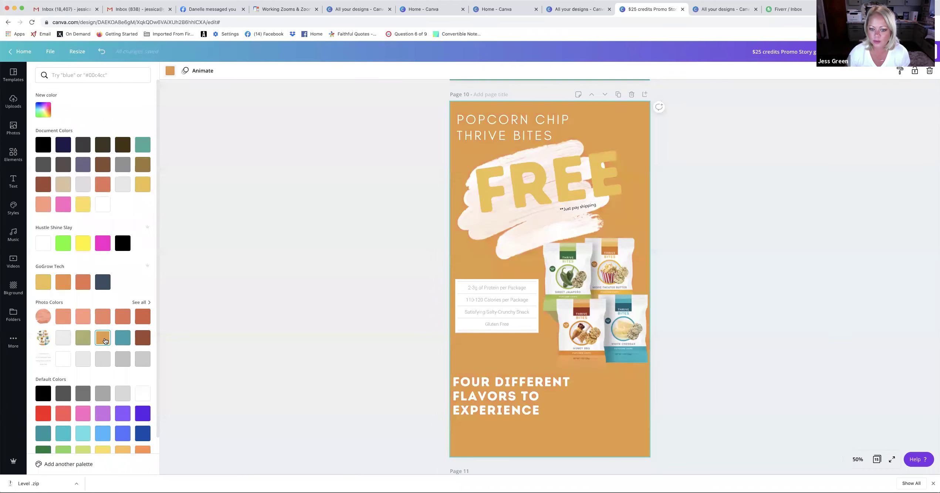
pyautogui.click(87, 341)
pyautogui.click(143, 316)
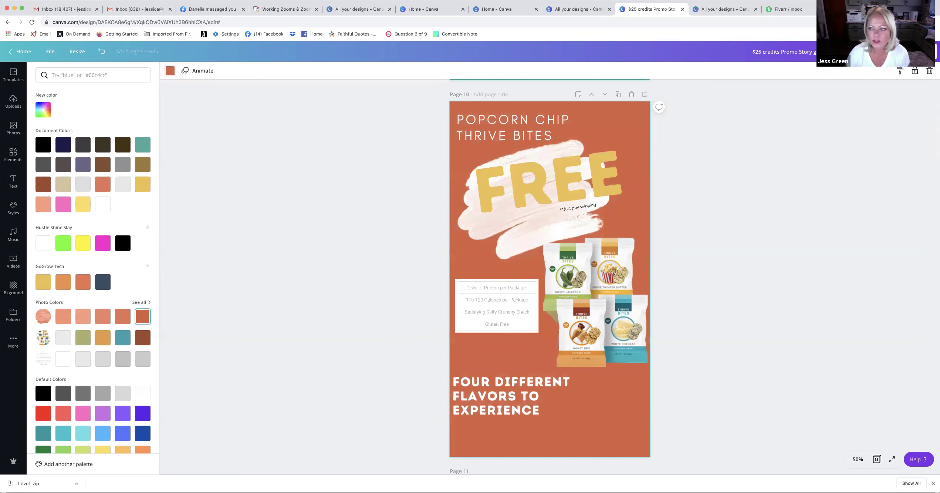
# Start a new blank Facebook Post design from the Canva home page.
pyautogui.click(20, 51)
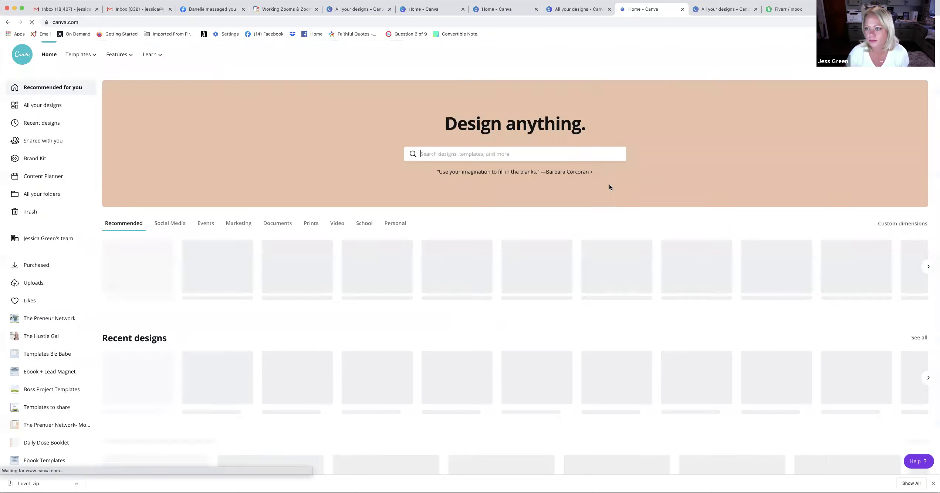
pyautogui.click(883, 54)
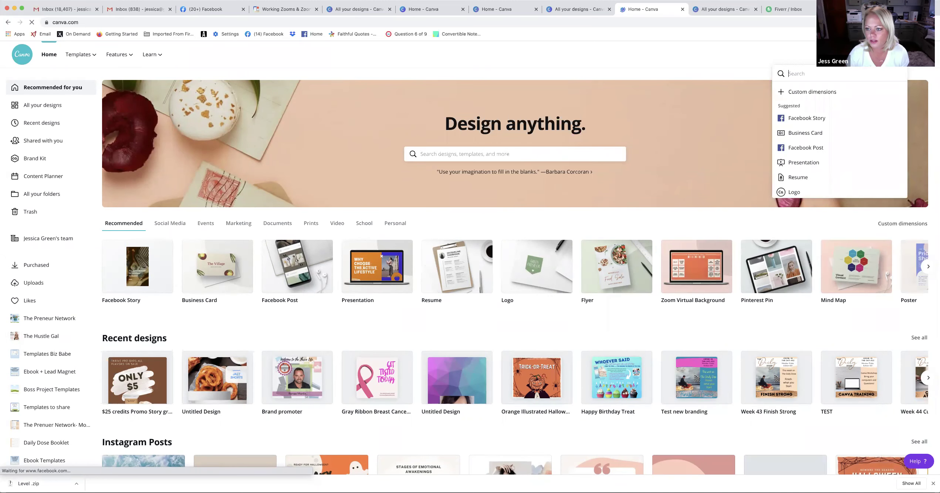
pyautogui.click(808, 146)
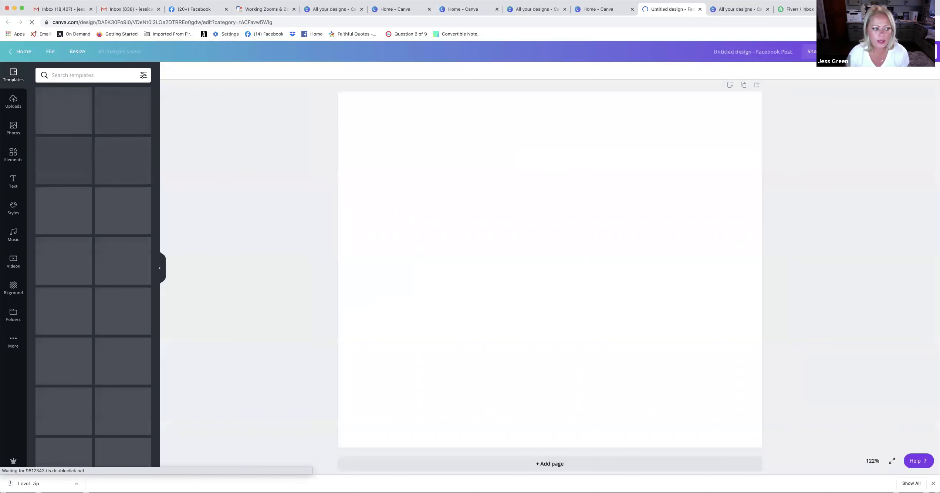
# Add the uploaded thumbs-up photo and set it as the full page background.
pyautogui.click(13, 101)
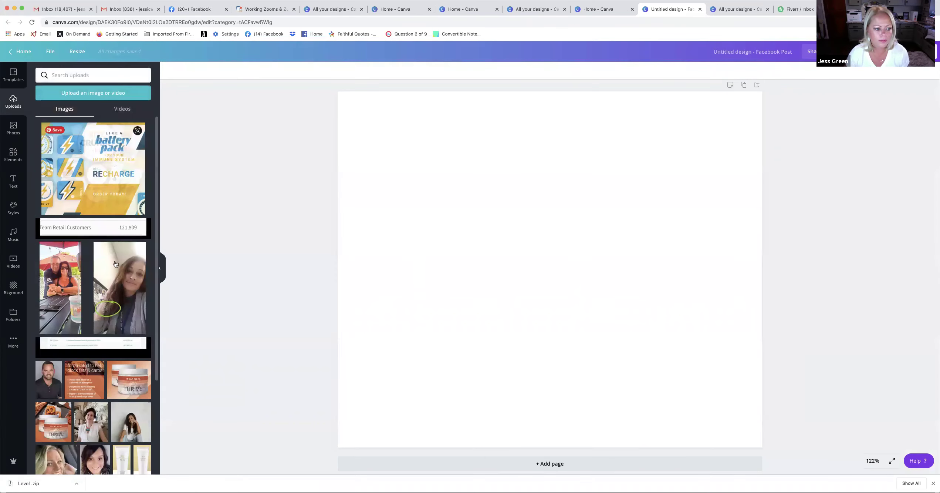
pyautogui.scroll(-10, 101, 273)
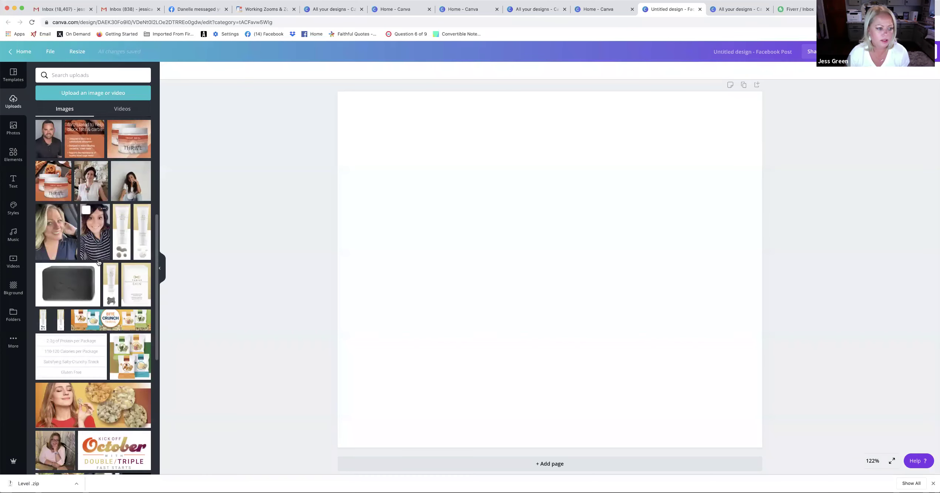
pyautogui.scroll(-15, 105, 259)
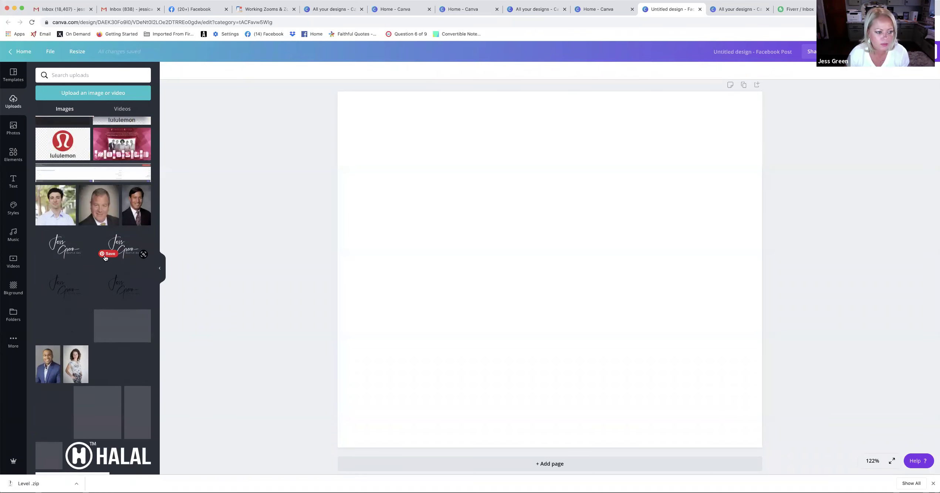
pyautogui.scroll(-15, 115, 346)
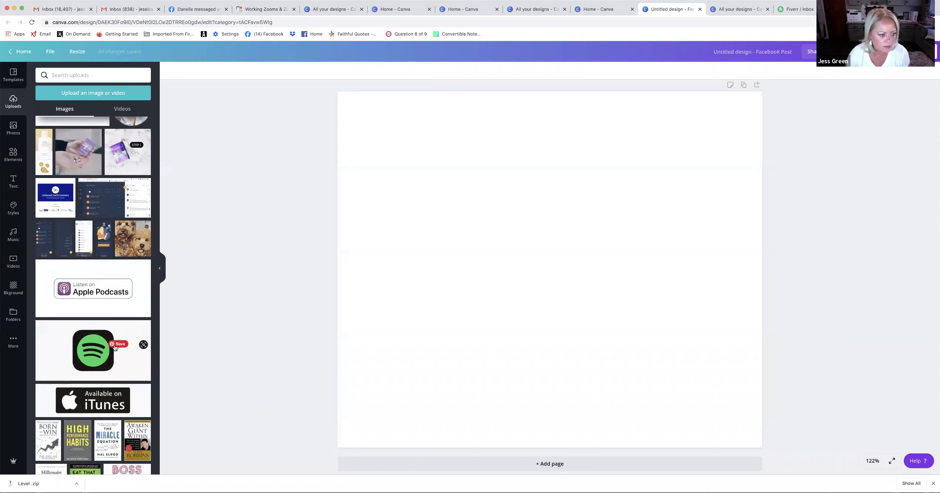
pyautogui.scroll(-10, 109, 326)
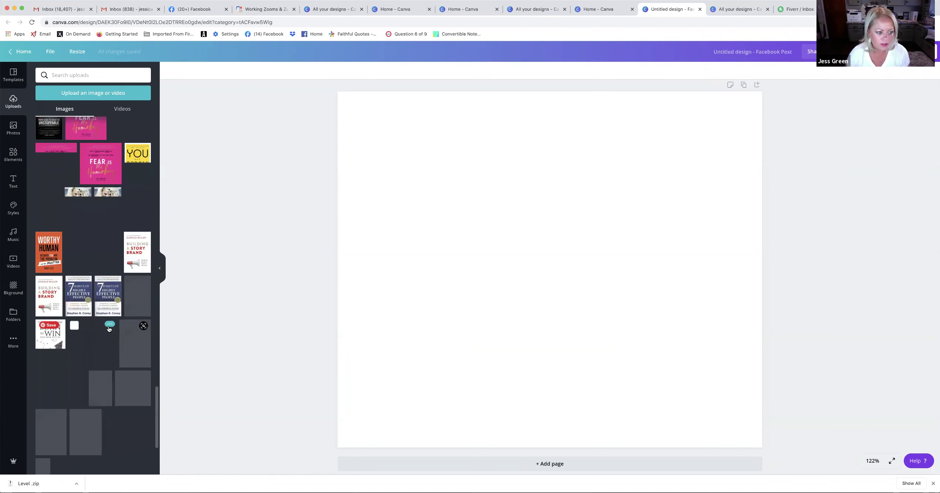
pyautogui.scroll(-2, 109, 328)
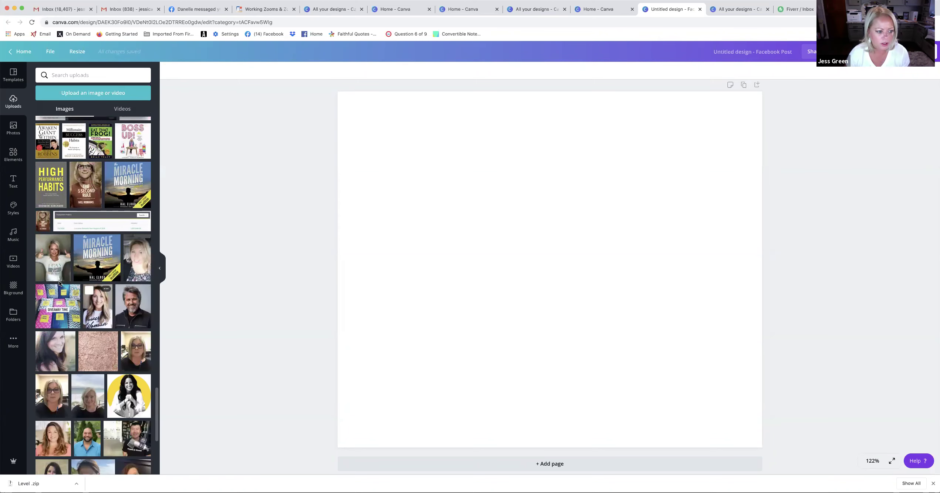
pyautogui.click(52, 266)
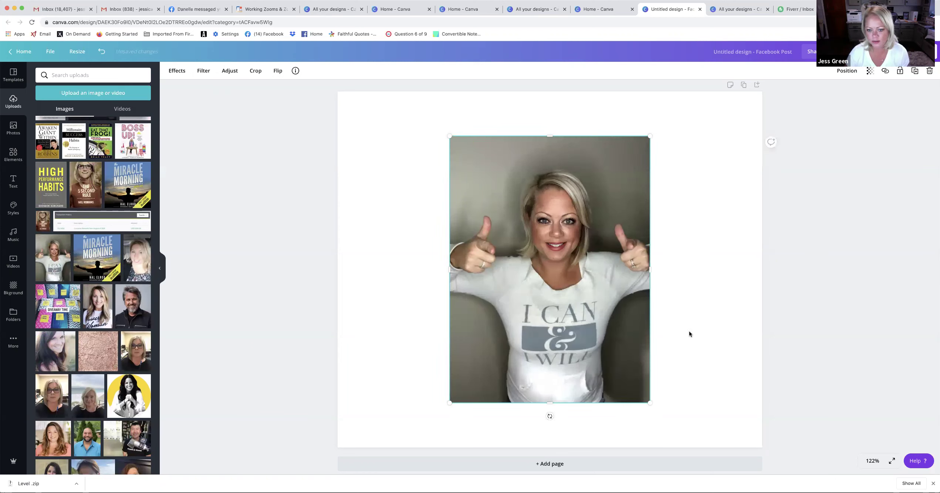
pyautogui.moveTo(591, 315); pyautogui.dragTo(588, 306)
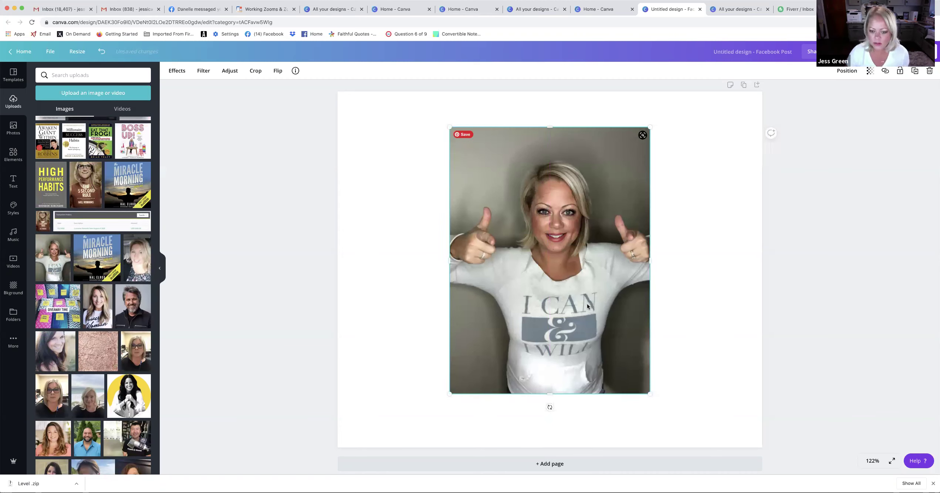
pyautogui.rightClick(587, 304)
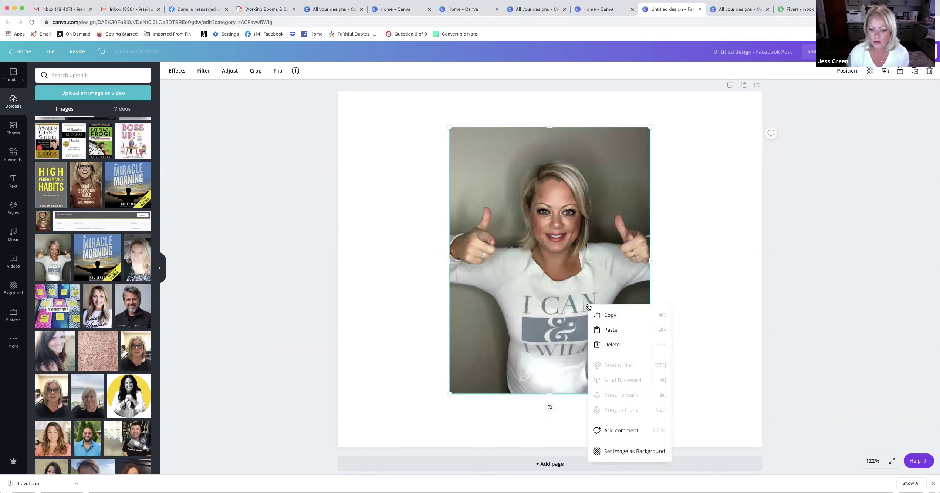
pyautogui.click(642, 450)
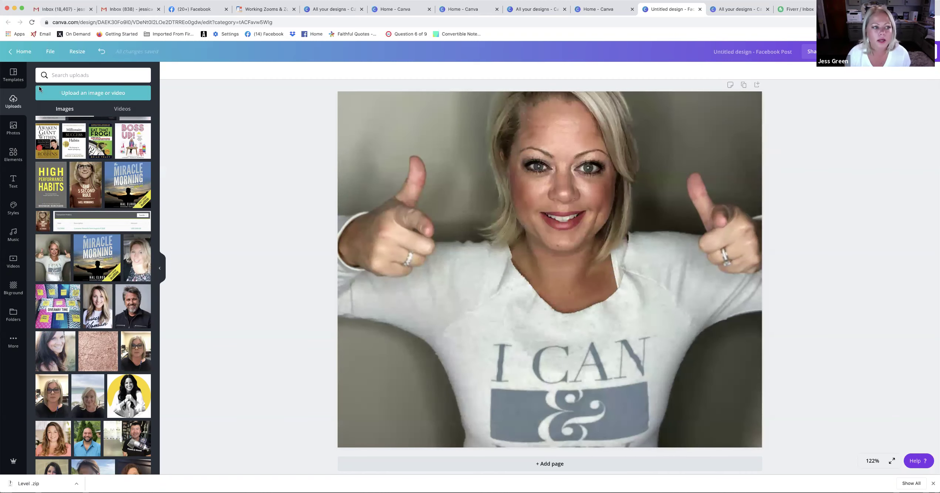
pyautogui.click(84, 93)
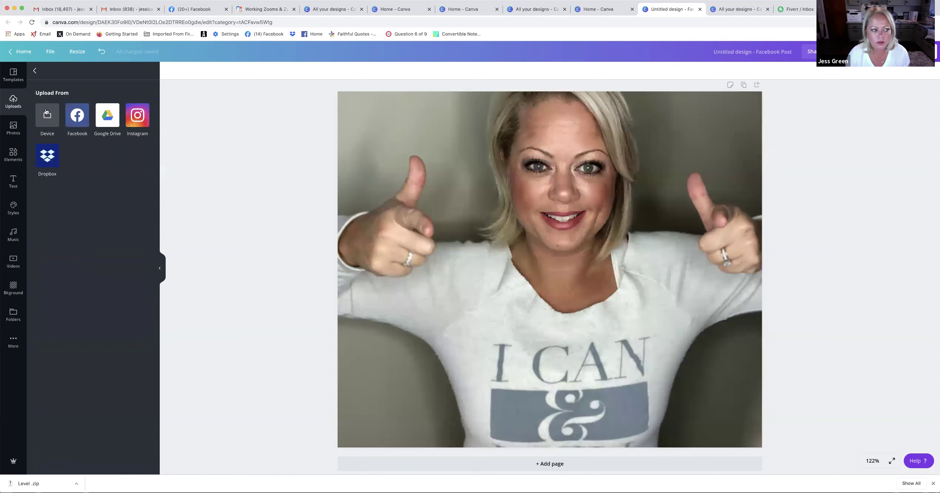
# Cancel the computer file upload and go back to the uploaded images list.
pyautogui.click(47, 115)
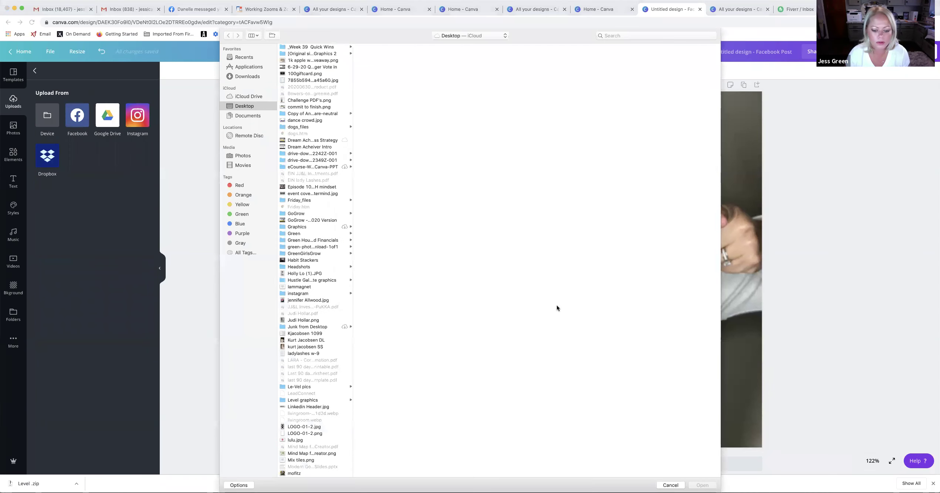
pyautogui.click(665, 484)
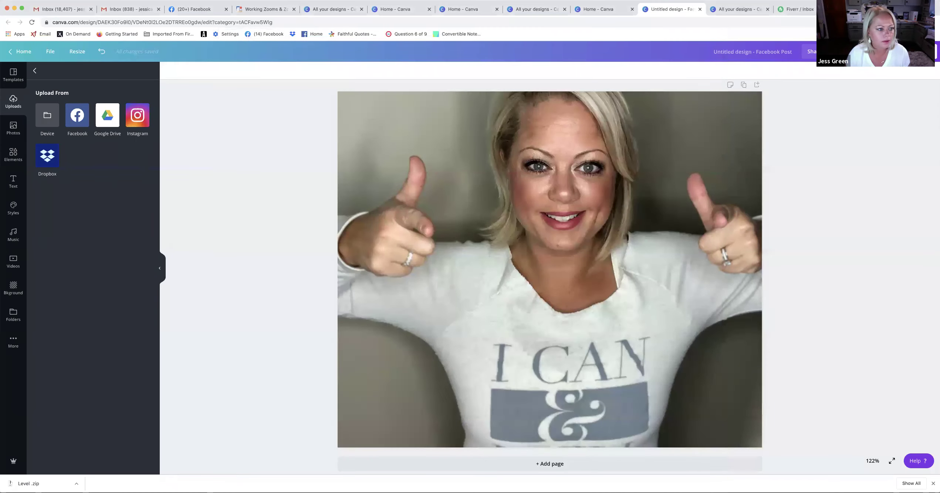
pyautogui.click(14, 128)
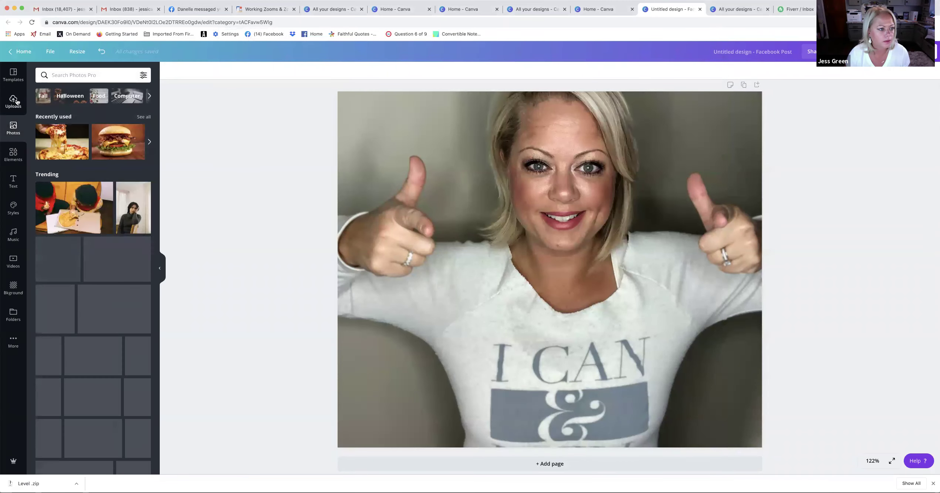
pyautogui.click(17, 100)
pyautogui.click(34, 77)
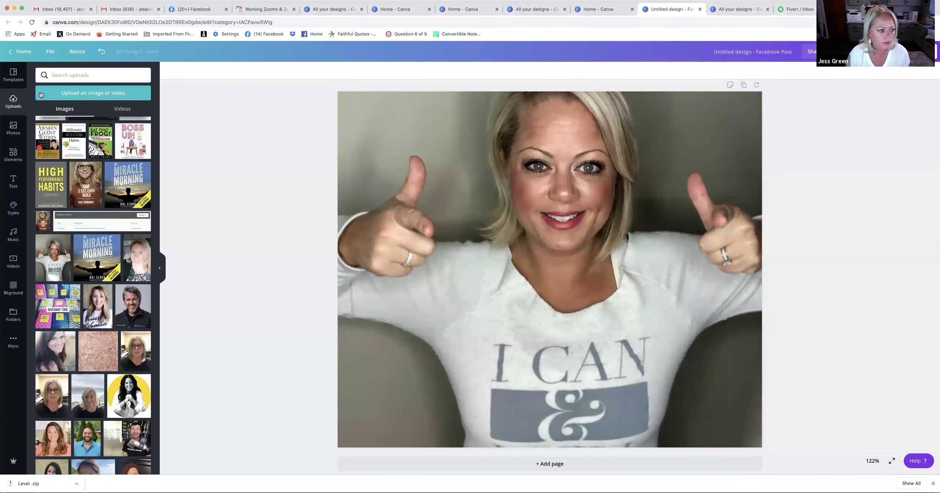
# Add the rewards-table screenshot across the middle of the photo and begin cropping it.
pyautogui.scroll(10, 83, 169)
pyautogui.scroll(10, 83, 169)
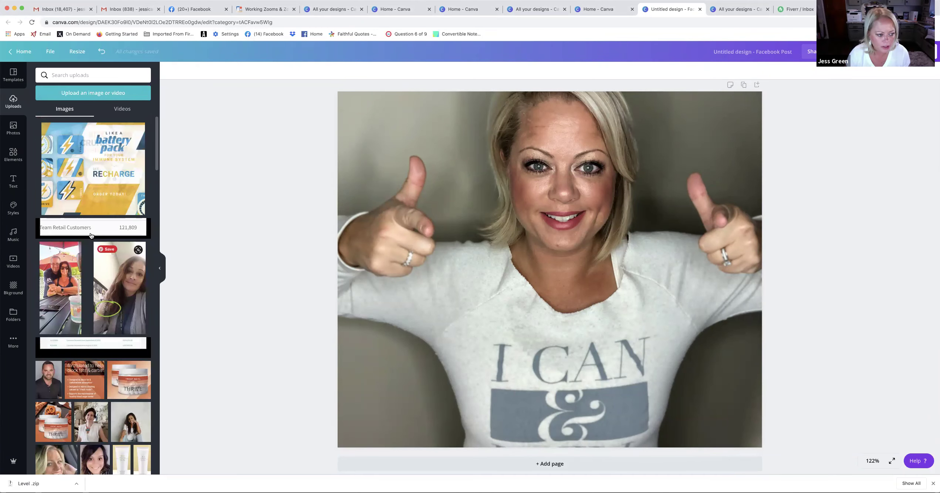
pyautogui.click(81, 348)
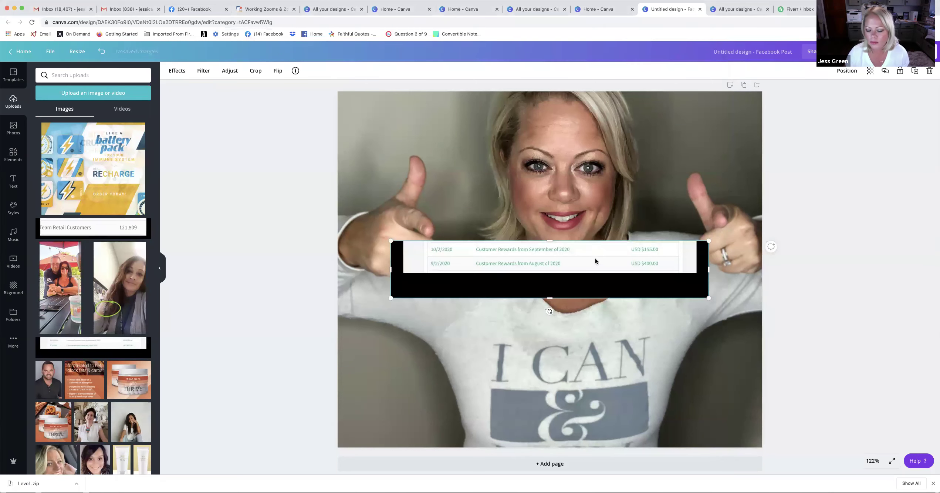
pyautogui.moveTo(549, 259); pyautogui.dragTo(593, 270)
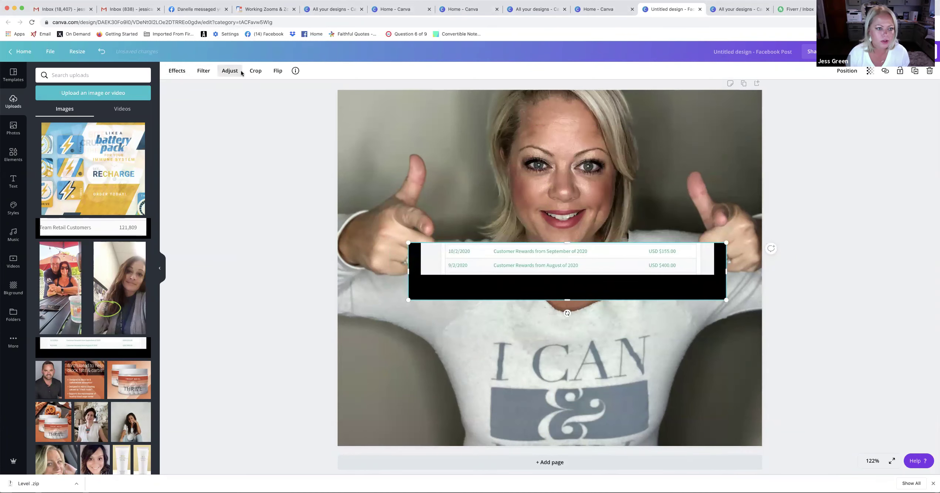
pyautogui.click(252, 72)
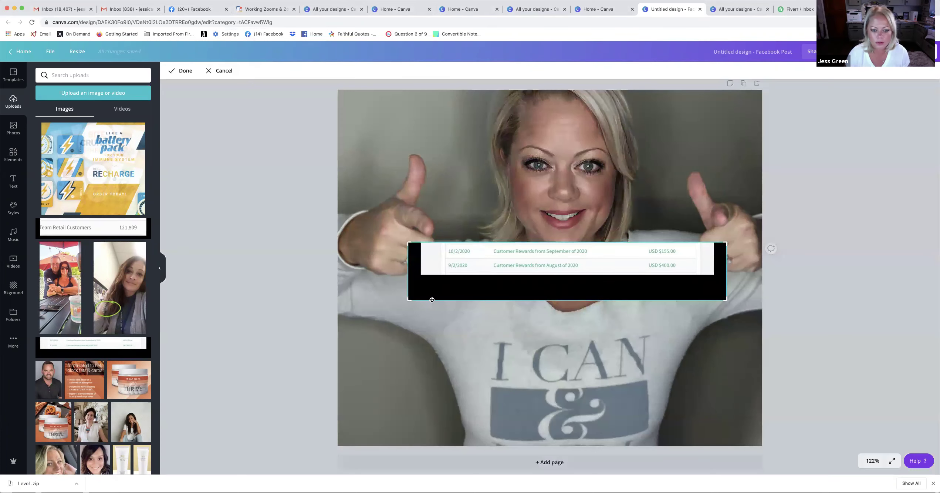
# Crop the rewards screenshot to the September 2020 row, trimming the black right strip.
pyautogui.moveTo(421, 291); pyautogui.dragTo(441, 258)
pyautogui.moveTo(720, 252); pyautogui.dragTo(696, 255)
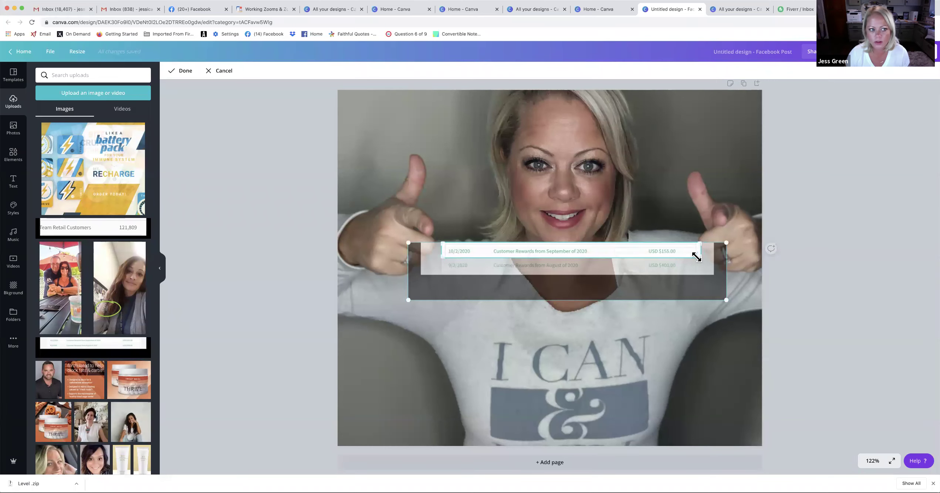
pyautogui.click(185, 71)
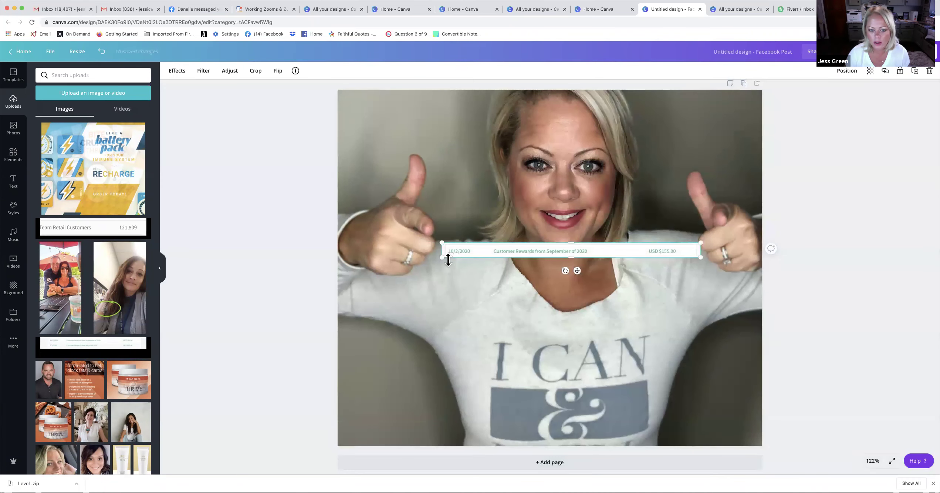
# Enlarge the rewards row, adjust its transparency, and move it lower over the shirt.
pyautogui.moveTo(440, 259); pyautogui.dragTo(387, 287)
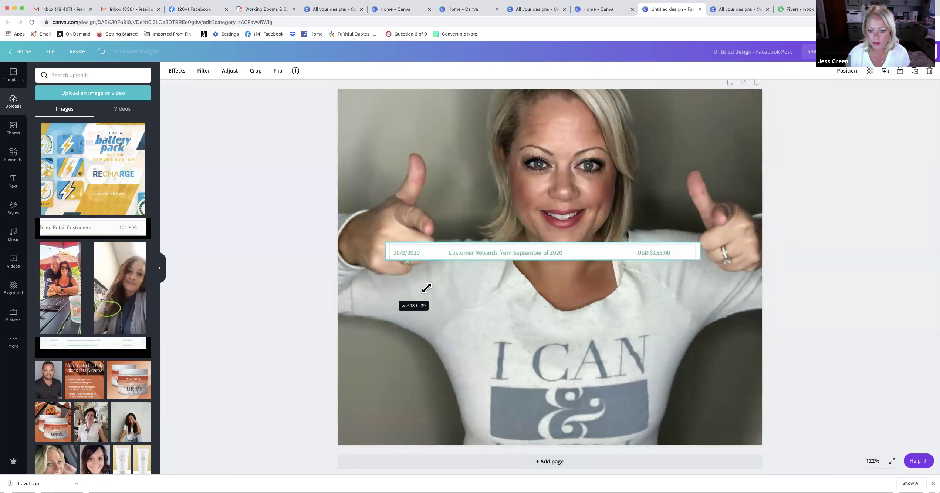
pyautogui.moveTo(540, 259); pyautogui.dragTo(540, 279)
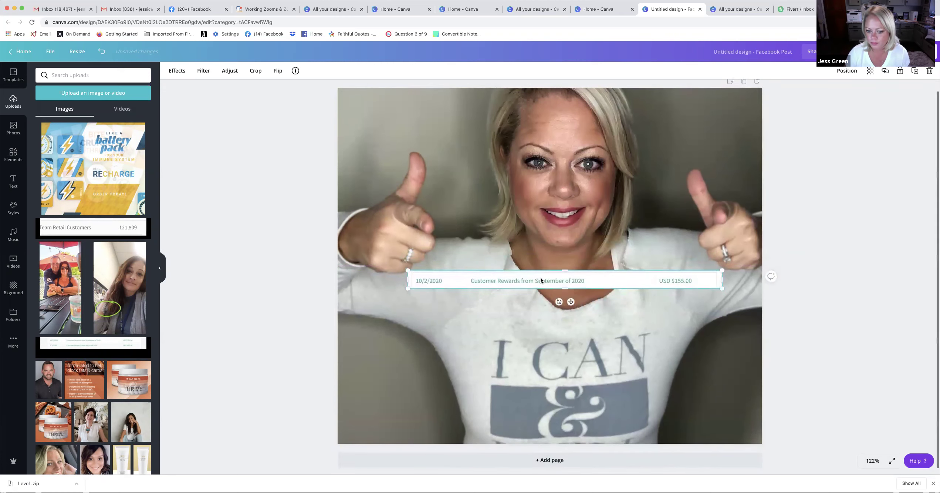
pyautogui.click(868, 73)
pyautogui.moveTo(849, 90)
pyautogui.mouseDown()
pyautogui.moveTo(821, 95)
pyautogui.moveTo(849, 95)
pyautogui.mouseUp()
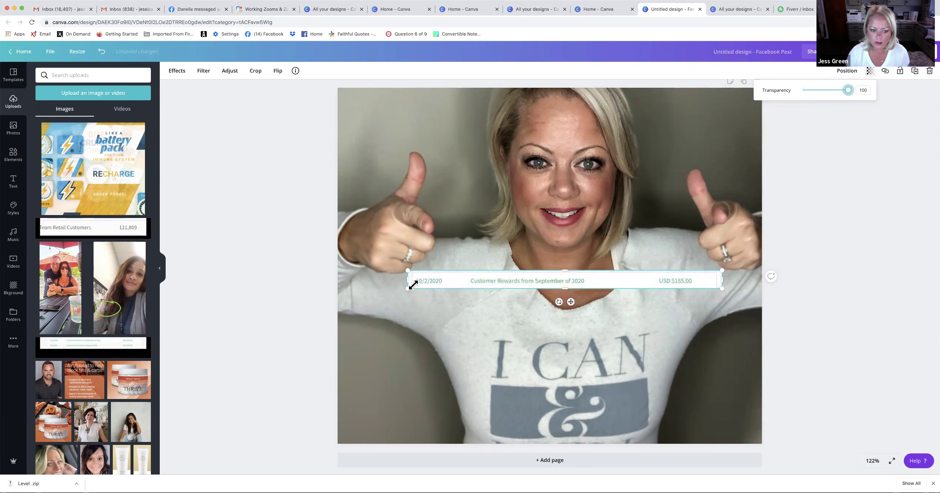
pyautogui.moveTo(455, 284); pyautogui.dragTo(453, 327)
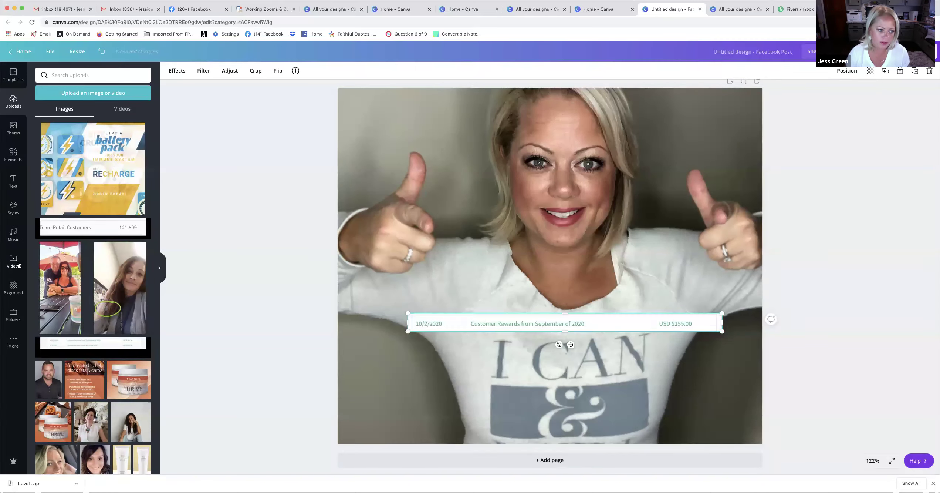
# Add a yellow square shaped into a bar behind the rewards row at about 58 transparency.
pyautogui.click(13, 156)
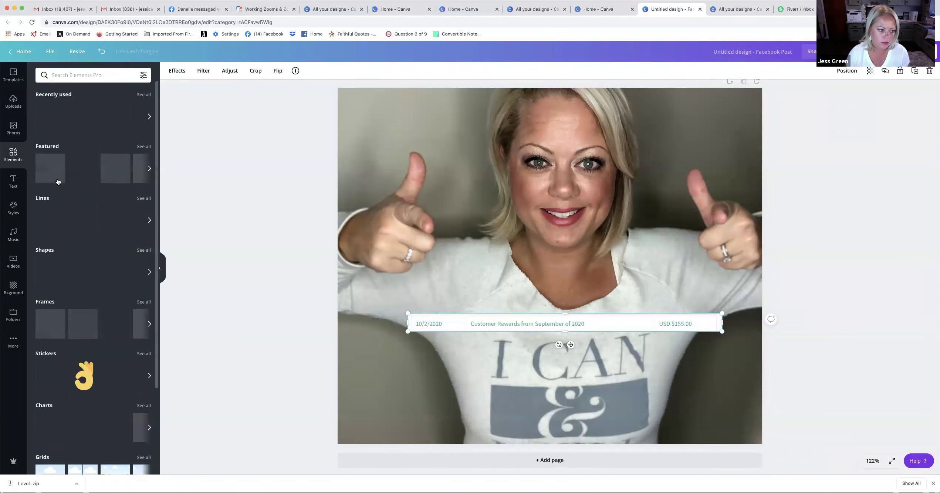
pyautogui.click(97, 283)
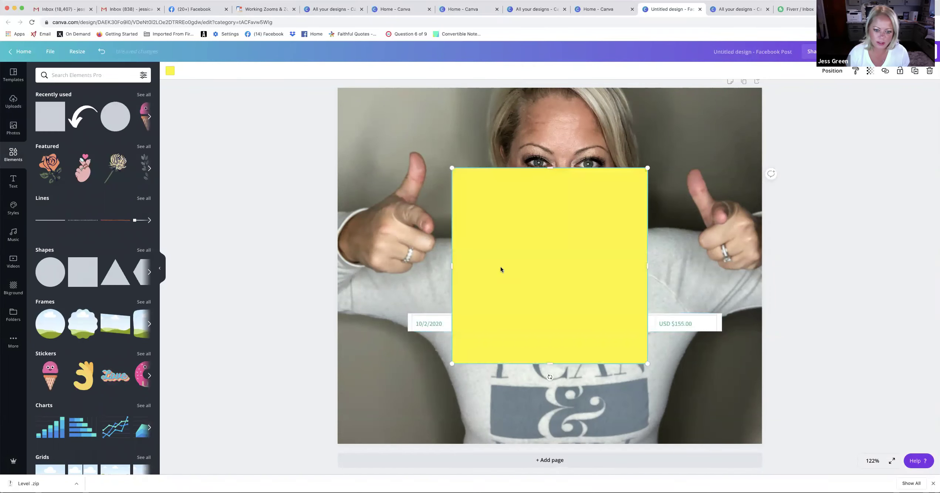
pyautogui.moveTo(552, 210); pyautogui.dragTo(490, 335)
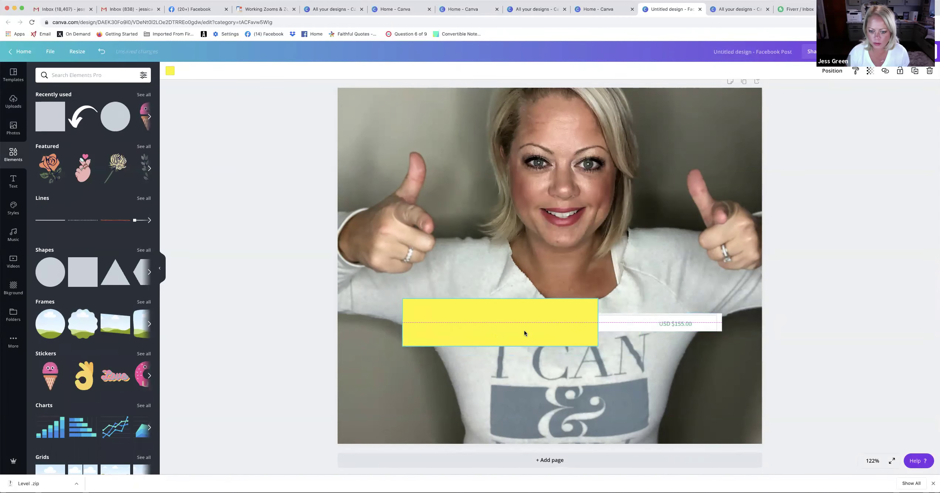
pyautogui.moveTo(596, 323); pyautogui.dragTo(726, 322)
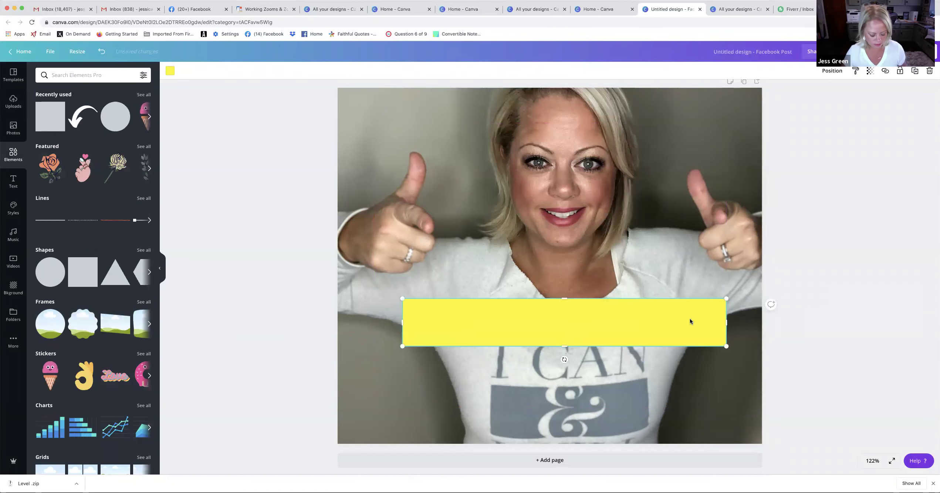
pyautogui.rightClick(690, 319)
pyautogui.click(715, 381)
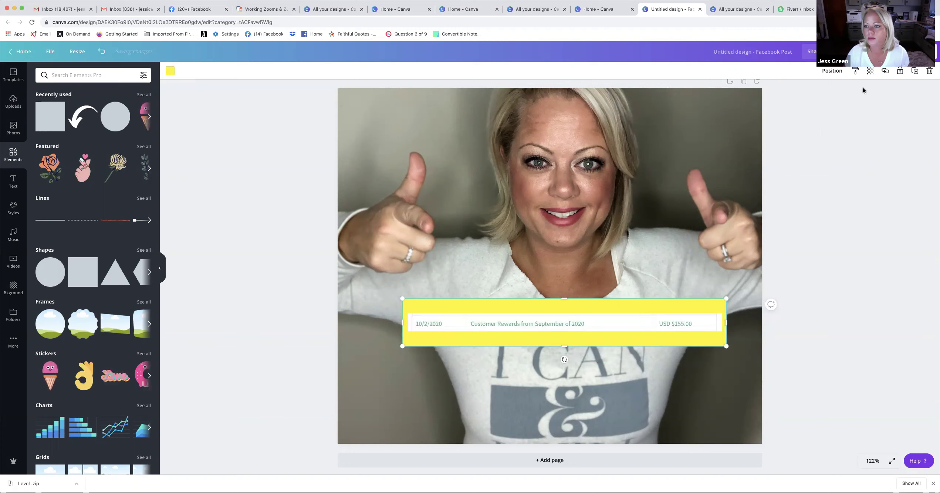
pyautogui.click(868, 71)
pyautogui.moveTo(844, 91); pyautogui.dragTo(828, 92)
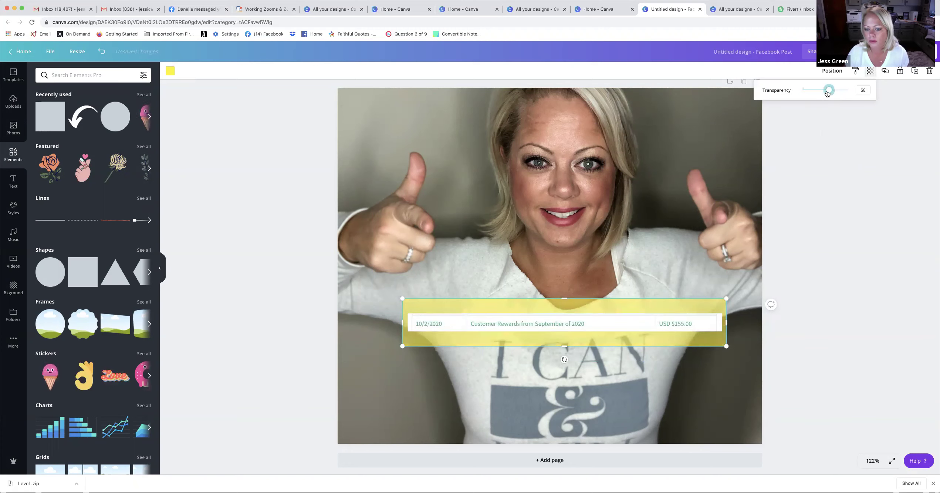
# Fade the rewards row image to about 45 transparency.
pyautogui.click(695, 325)
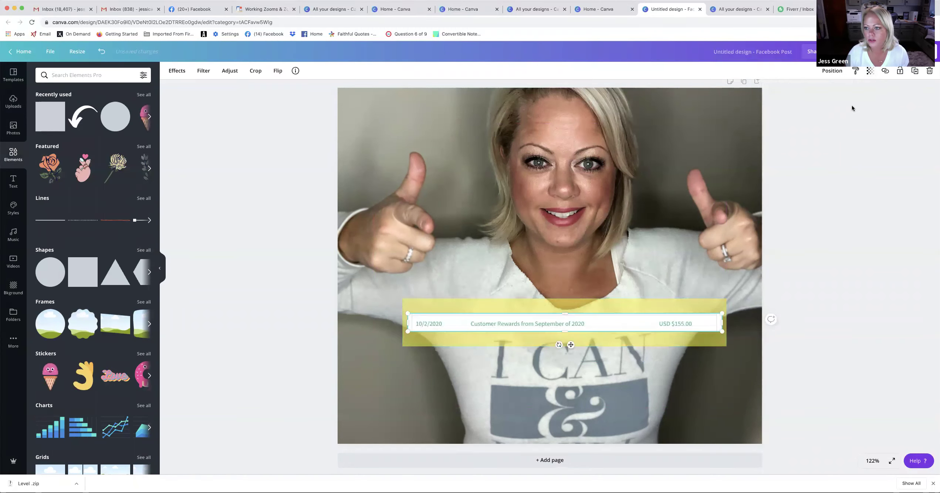
pyautogui.click(873, 72)
pyautogui.moveTo(845, 95); pyautogui.dragTo(824, 96)
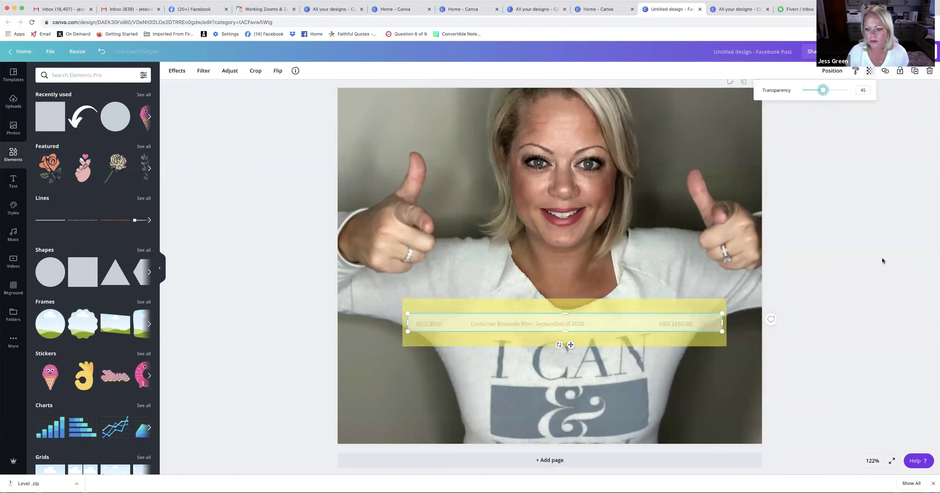
pyautogui.click(841, 280)
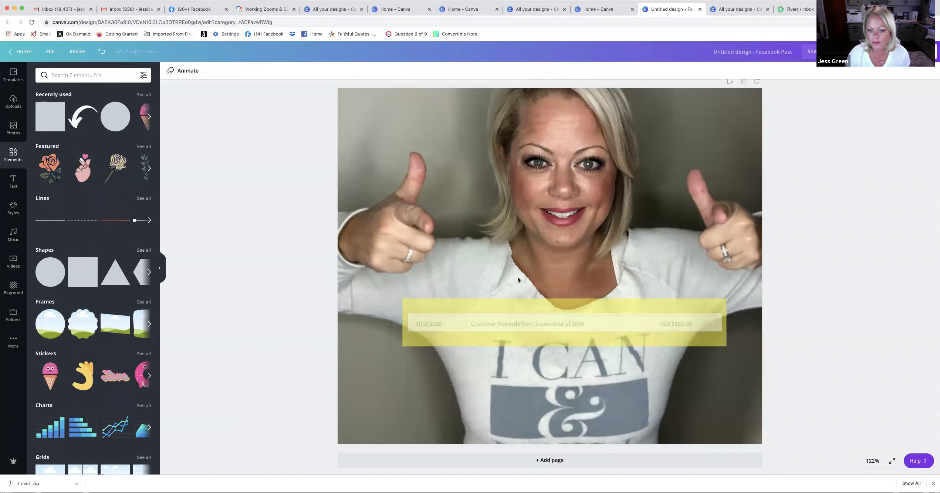
# Select the yellow bar and rewards row together and reposition them on the photo.
pyautogui.moveTo(493, 298); pyautogui.dragTo(563, 330)
pyautogui.click(477, 273)
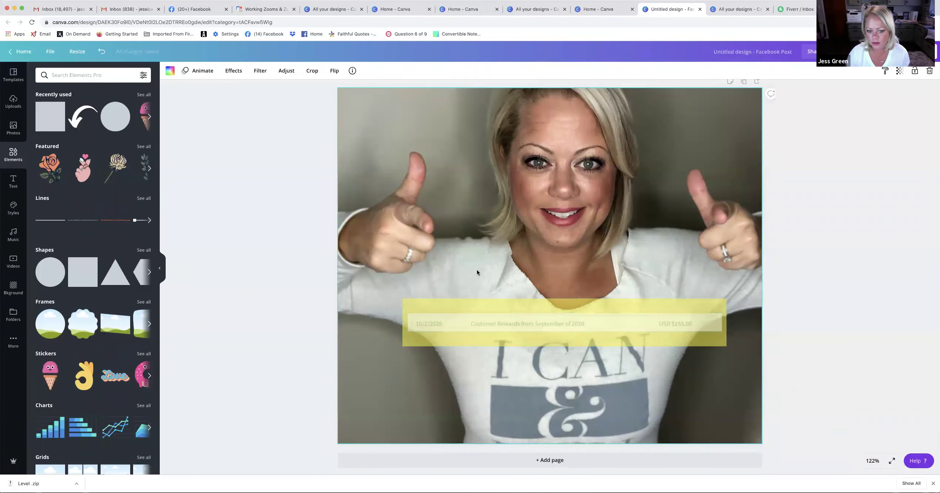
pyautogui.moveTo(499, 296); pyautogui.dragTo(646, 348)
pyautogui.moveTo(576, 341)
pyautogui.mouseDown()
pyautogui.moveTo(586, 296)
pyautogui.moveTo(514, 249)
pyautogui.moveTo(667, 371)
pyautogui.moveTo(577, 315)
pyautogui.moveTo(579, 298)
pyautogui.moveTo(583, 337)
pyautogui.mouseUp()
pyautogui.click(355, 259)
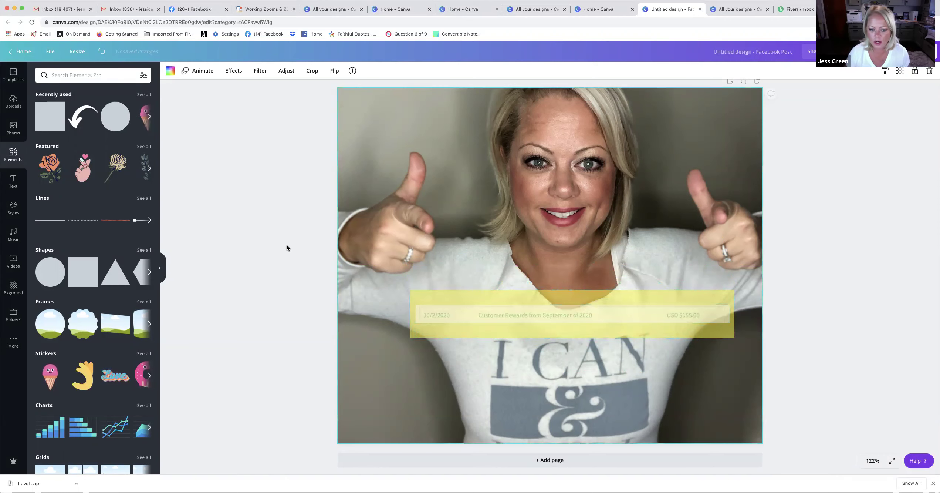
# Add a white curved arrow, shrink it, and place it at the upper right of the photo.
pyautogui.click(74, 122)
pyautogui.moveTo(504, 294); pyautogui.dragTo(410, 286)
pyautogui.moveTo(490, 289); pyautogui.dragTo(465, 268)
pyautogui.moveTo(381, 223); pyautogui.dragTo(663, 227)
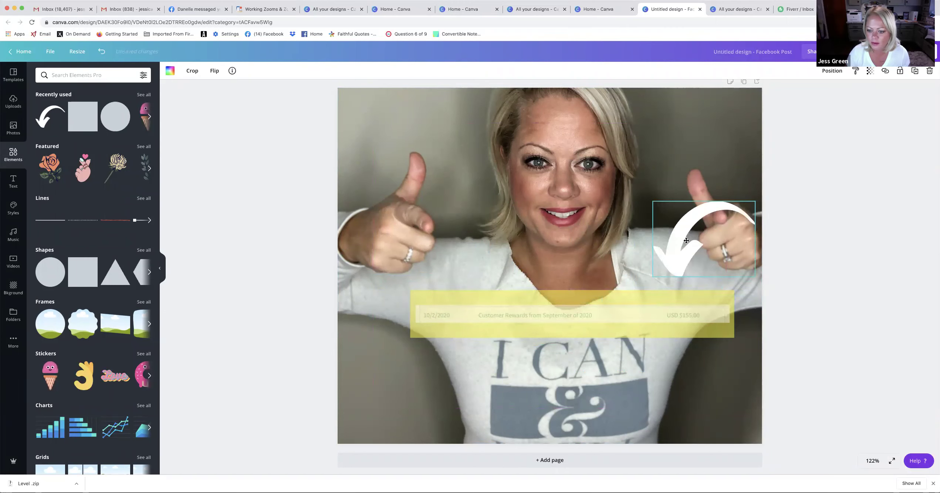
# Add a second arrow flipped horizontally onto the left thumb, undoing a trial group move.
pyautogui.click(37, 111)
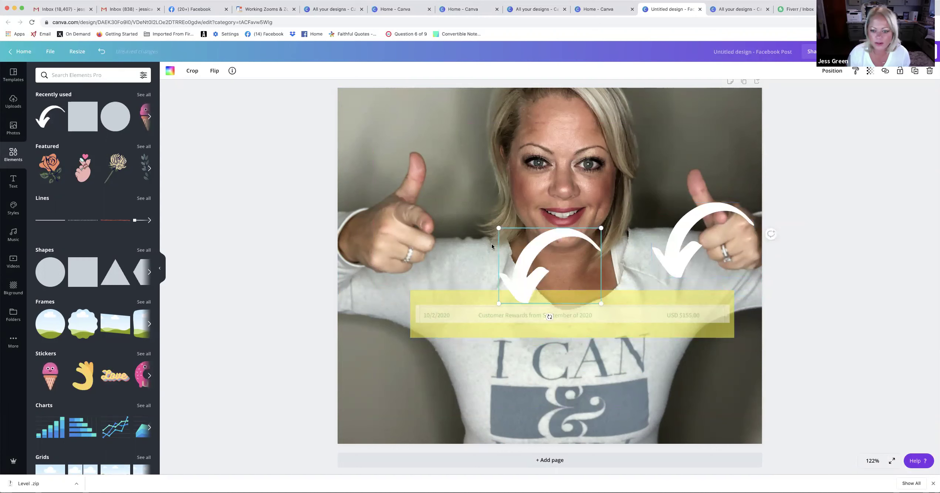
pyautogui.click(215, 71)
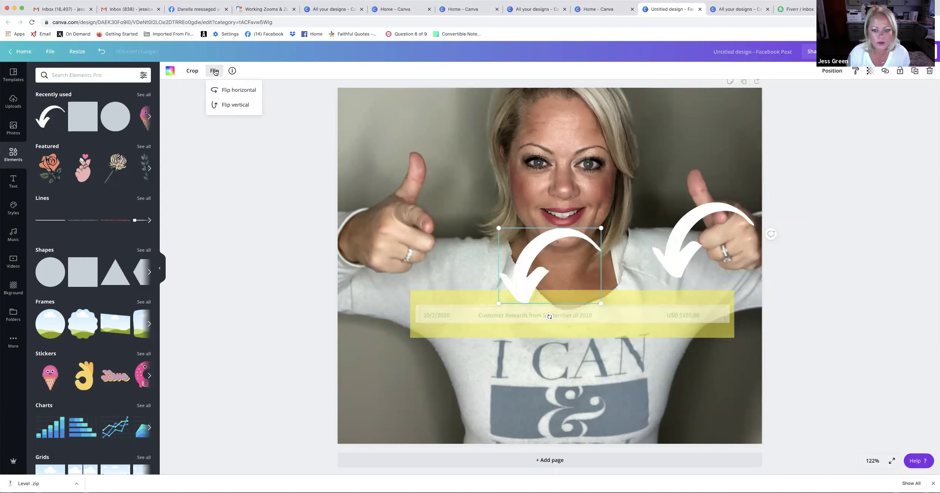
pyautogui.click(229, 90)
pyautogui.moveTo(573, 275); pyautogui.dragTo(441, 254)
pyautogui.click(586, 359)
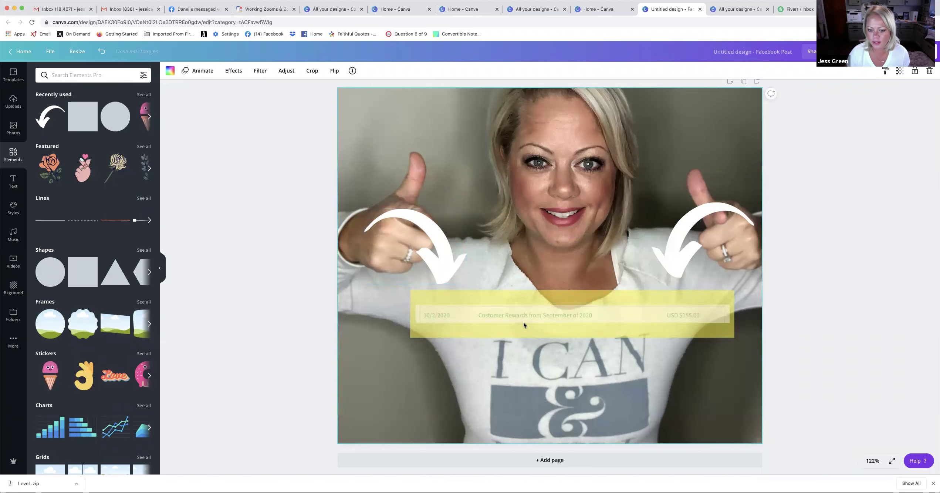
pyautogui.moveTo(414, 192); pyautogui.dragTo(721, 338)
pyautogui.moveTo(574, 266); pyautogui.dragTo(566, 300)
pyautogui.press('super+z')
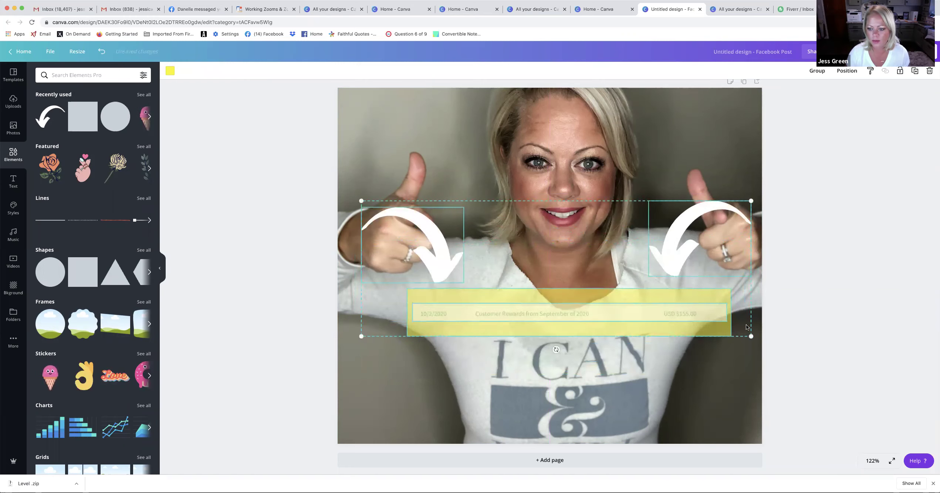
# Scale down the arrows and yellow bar together, nudge the left arrow, and raise the group slightly.
pyautogui.moveTo(721, 320); pyautogui.dragTo(659, 301)
pyautogui.moveTo(575, 283); pyautogui.dragTo(618, 299)
pyautogui.click(736, 350)
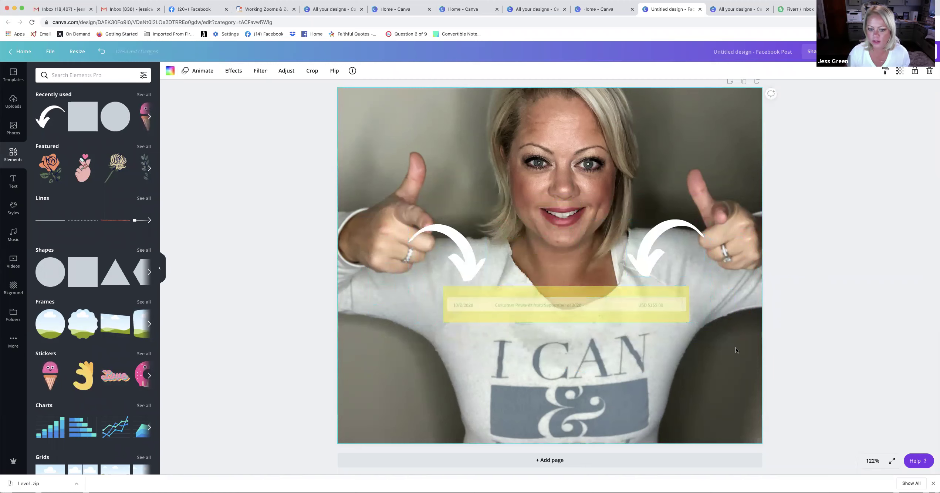
pyautogui.moveTo(462, 258); pyautogui.dragTo(458, 260)
pyautogui.click(423, 163)
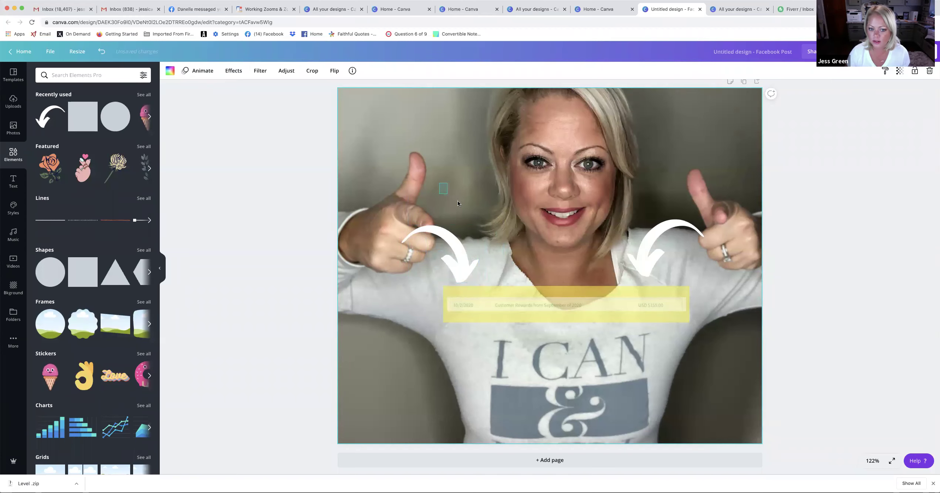
pyautogui.moveTo(465, 245); pyautogui.dragTo(678, 334)
pyautogui.moveTo(596, 291)
pyautogui.mouseDown()
pyautogui.moveTo(598, 336)
pyautogui.moveTo(585, 294)
pyautogui.mouseUp()
pyautogui.click(628, 348)
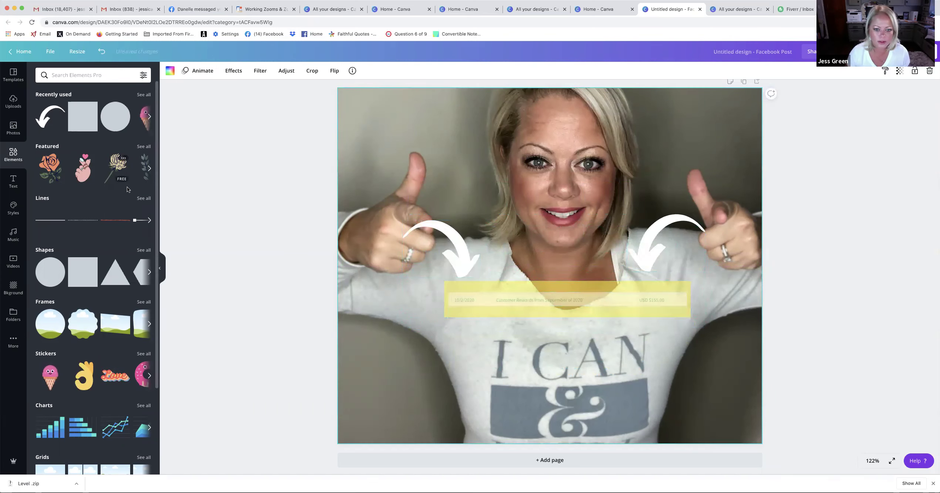
# Place two small chrysanthemum flowers on the thumbs at matching height, then select arrows and bar.
pyautogui.click(116, 165)
pyautogui.moveTo(602, 336); pyautogui.dragTo(558, 277)
pyautogui.moveTo(530, 223); pyautogui.dragTo(474, 184)
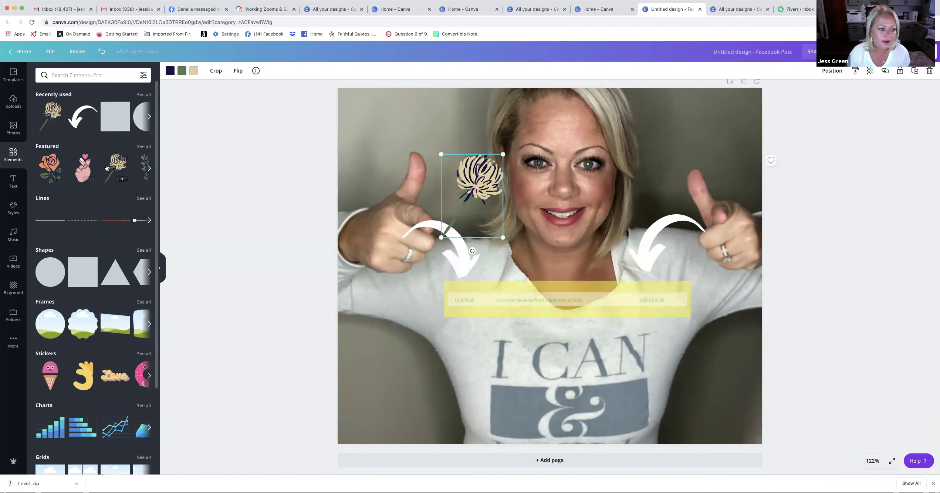
pyautogui.click(122, 168)
pyautogui.moveTo(557, 248); pyautogui.dragTo(685, 170)
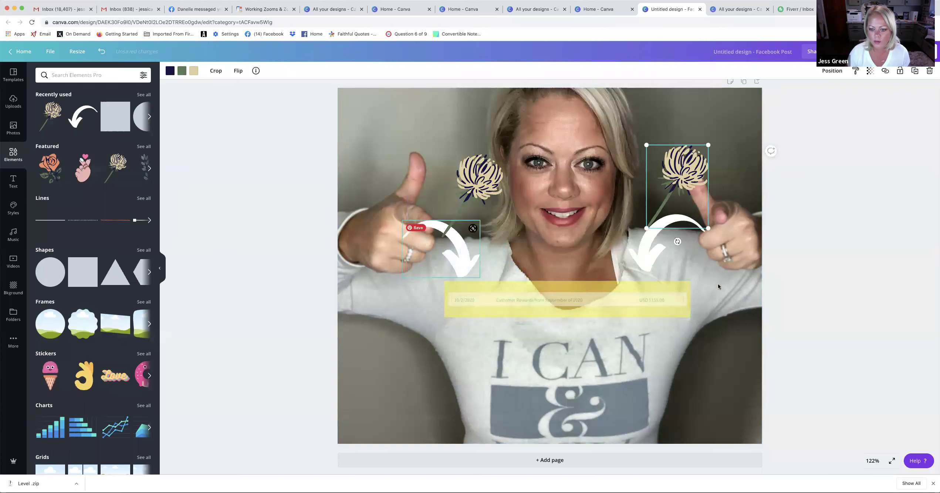
pyautogui.moveTo(476, 195); pyautogui.dragTo(474, 183)
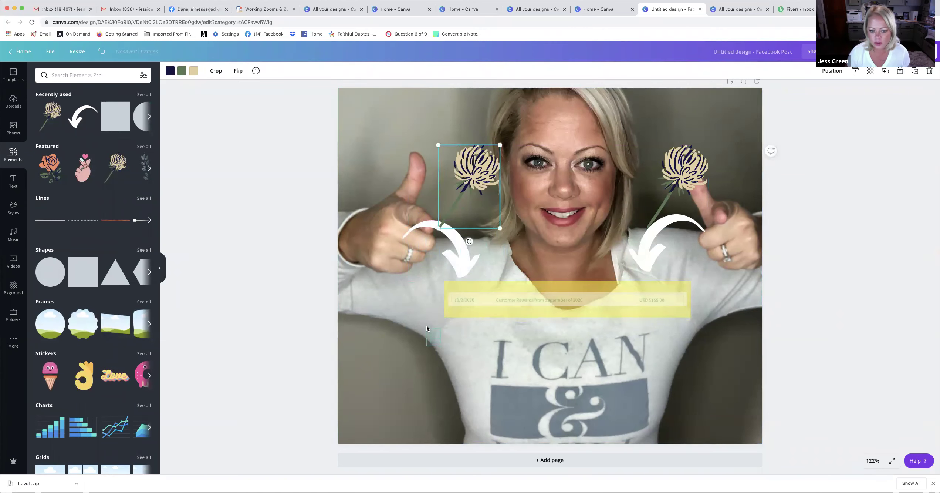
pyautogui.click(422, 324)
pyautogui.moveTo(448, 348); pyautogui.dragTo(594, 280)
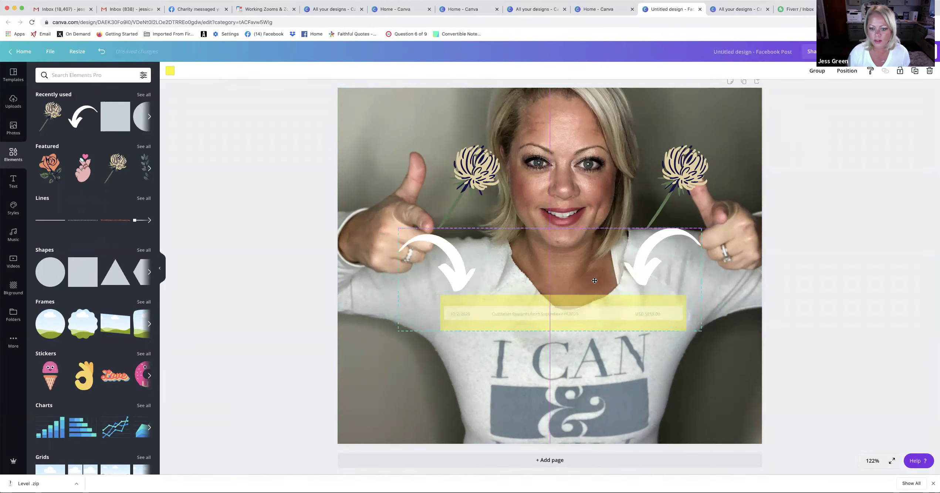
# Shift the arrows-and-bar group up and delete both chrysanthemum flowers.
pyautogui.moveTo(596, 279); pyautogui.dragTo(613, 253)
pyautogui.moveTo(601, 282)
pyautogui.mouseDown()
pyautogui.moveTo(597, 273)
pyautogui.moveTo(606, 270)
pyautogui.moveTo(576, 265)
pyautogui.moveTo(607, 264)
pyautogui.moveTo(607, 296)
pyautogui.moveTo(600, 273)
pyautogui.mouseUp()
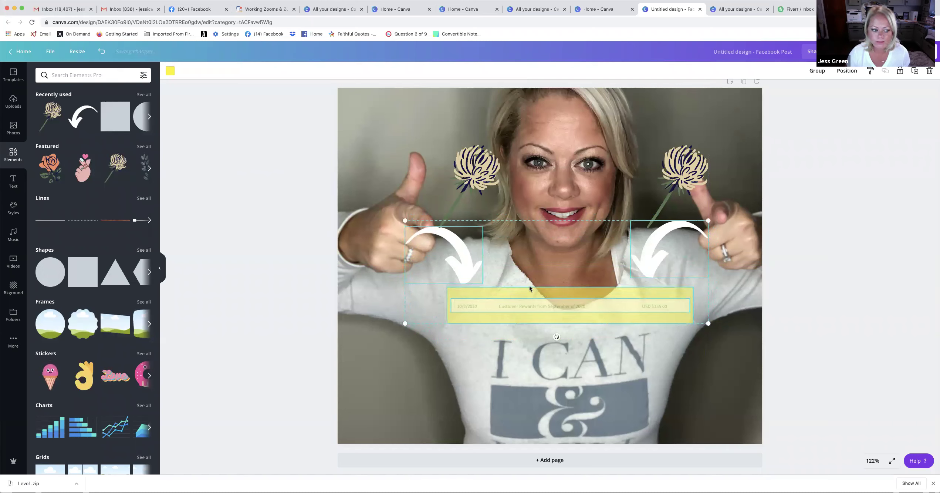
pyautogui.click(503, 280)
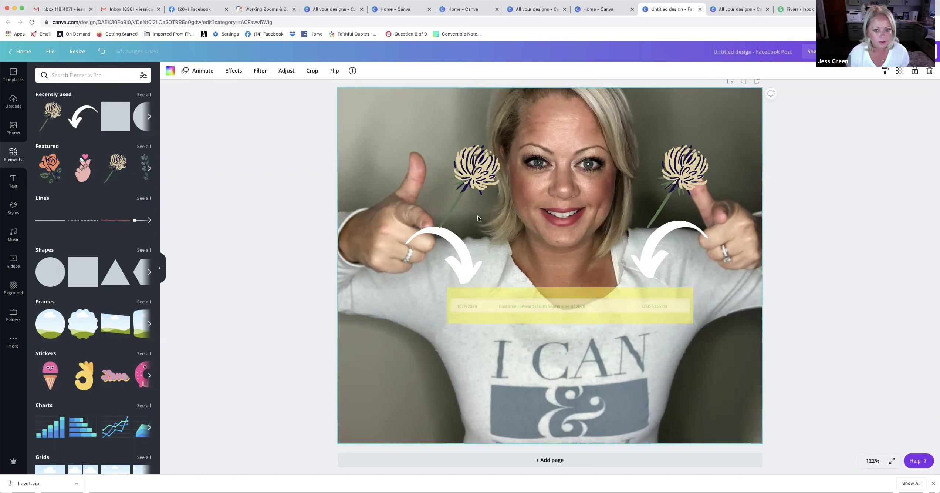
pyautogui.click(480, 169)
pyautogui.press('Delete')
pyautogui.click(687, 179)
pyautogui.press('Delete')
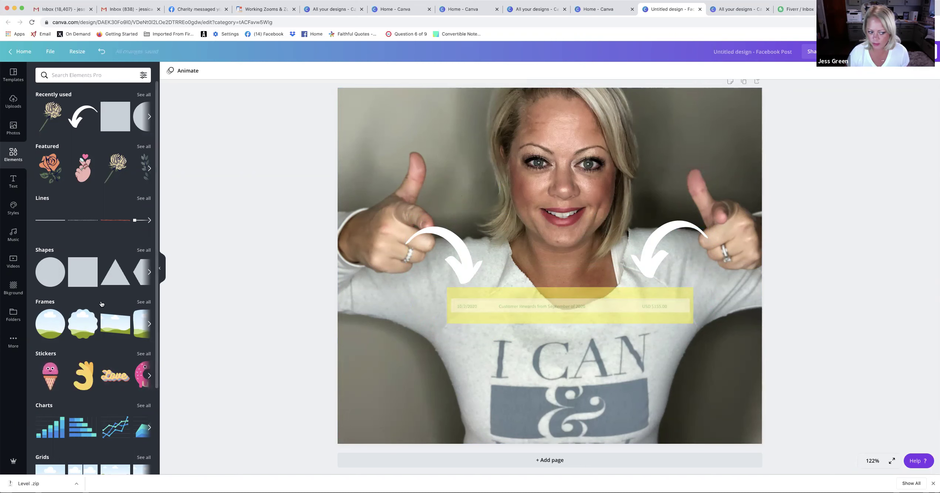
# Return to the Canva home page.
pyautogui.scroll(-8, 85, 312)
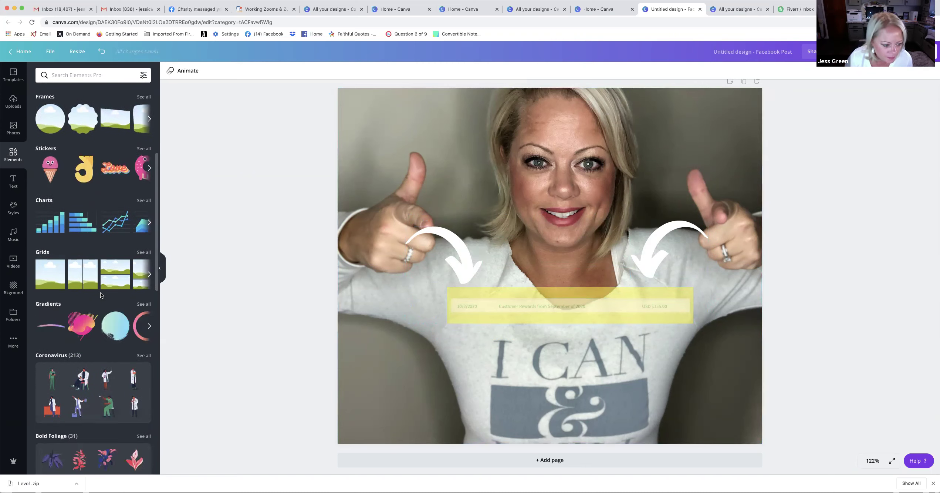
pyautogui.scroll(-1, 100, 292)
pyautogui.scroll(-10, 101, 295)
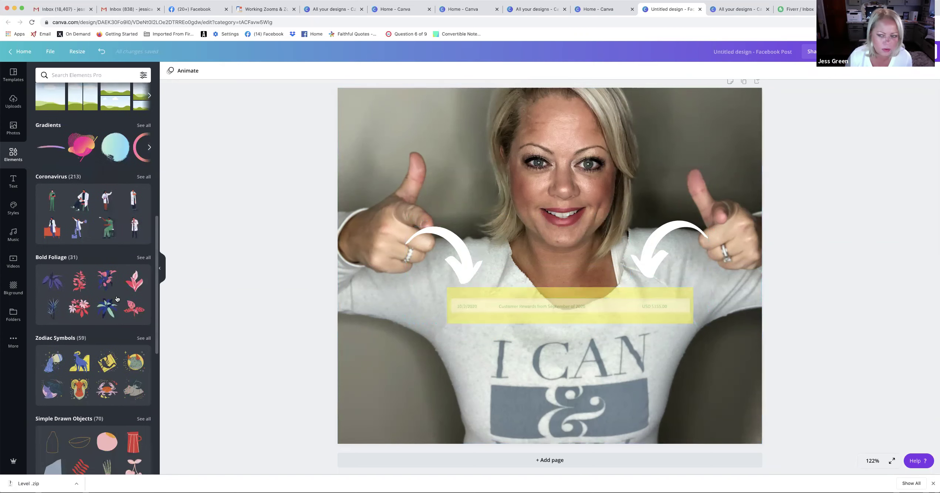
pyautogui.scroll(1, 793, 209)
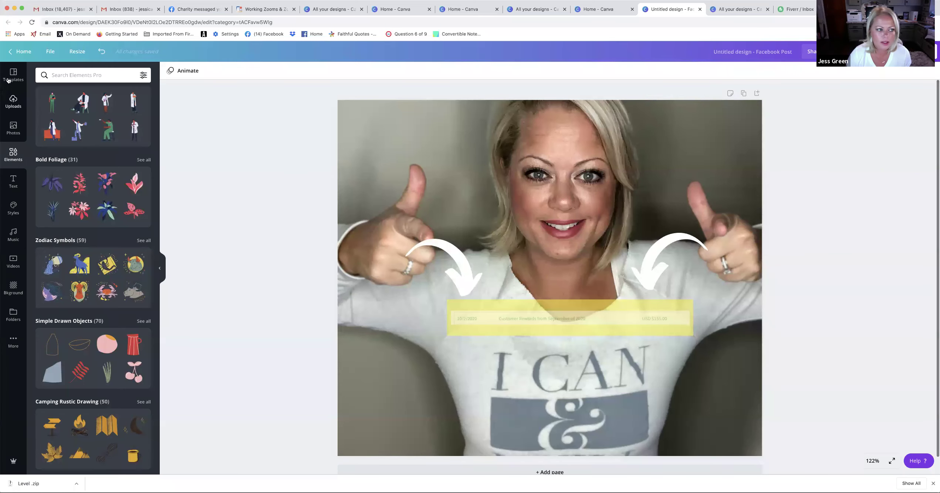
pyautogui.click(24, 52)
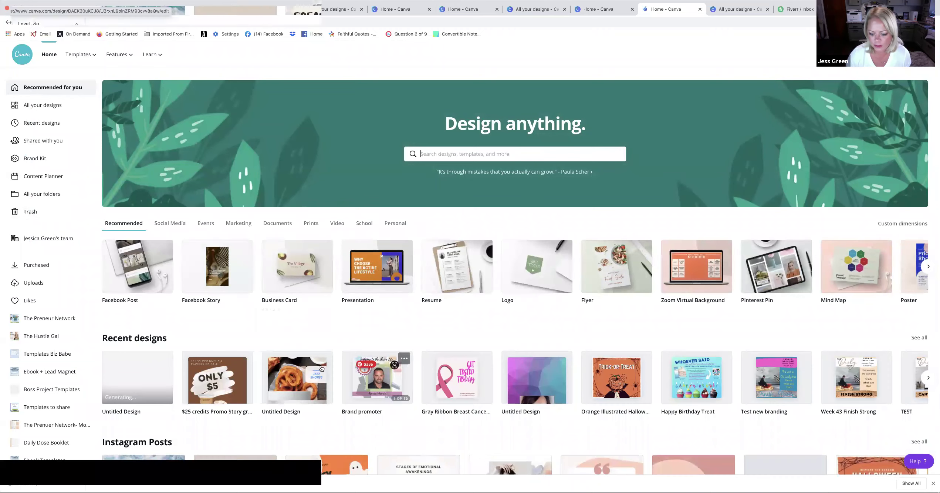
# Show every saved design, with the new thumbs-up Untitled Design first, and scroll down through the grid.
pyautogui.click(36, 107)
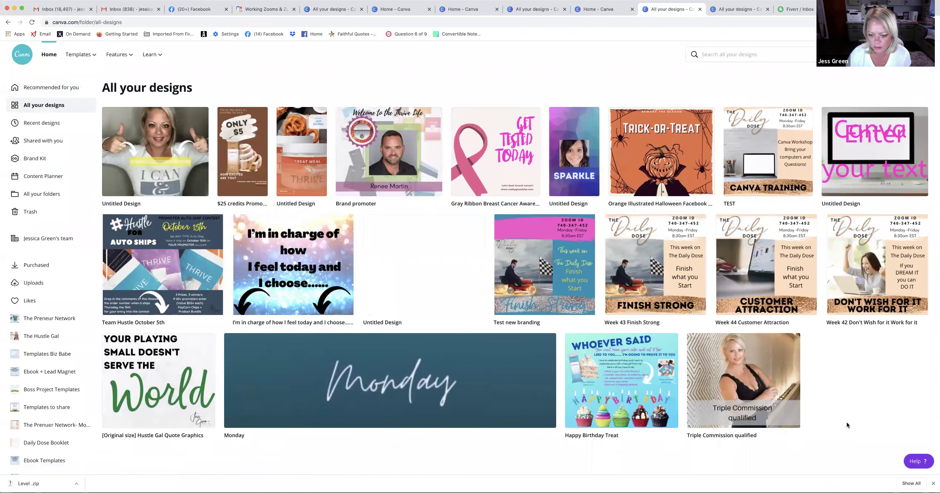
pyautogui.scroll(-6, 846, 421)
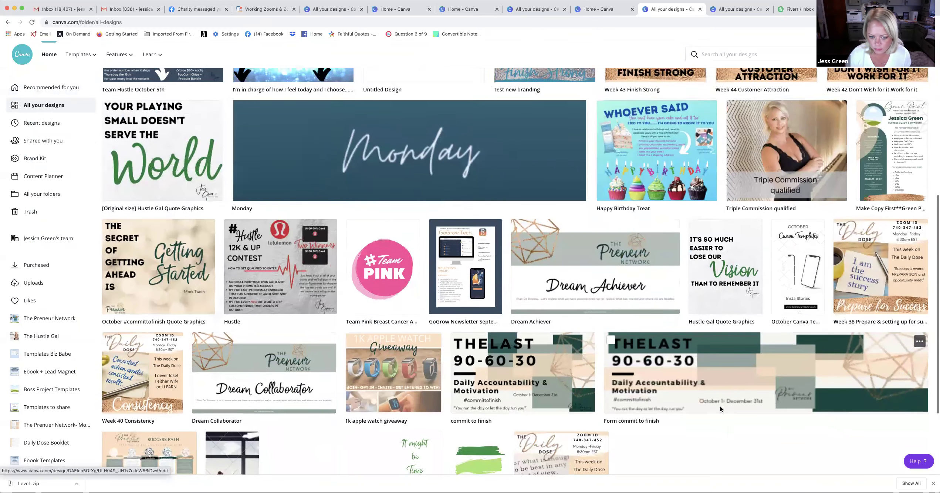
pyautogui.scroll(-5, 720, 408)
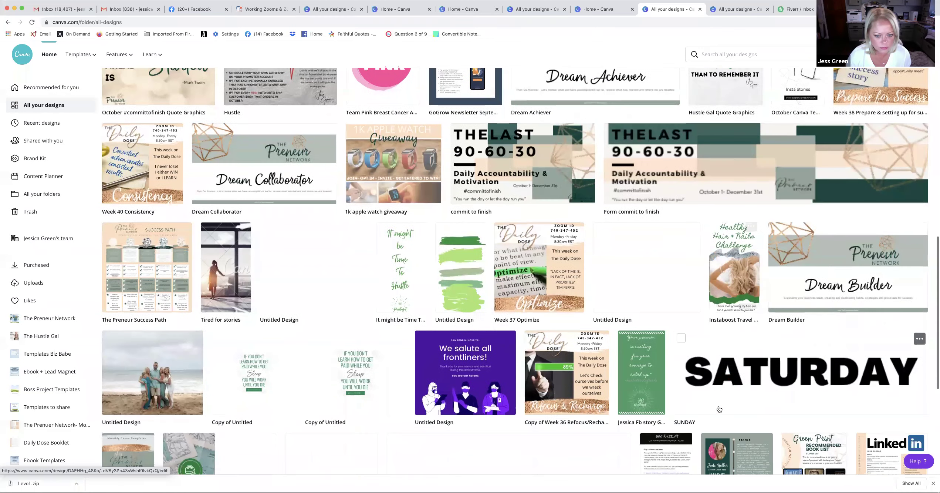
pyautogui.scroll(-4, 720, 409)
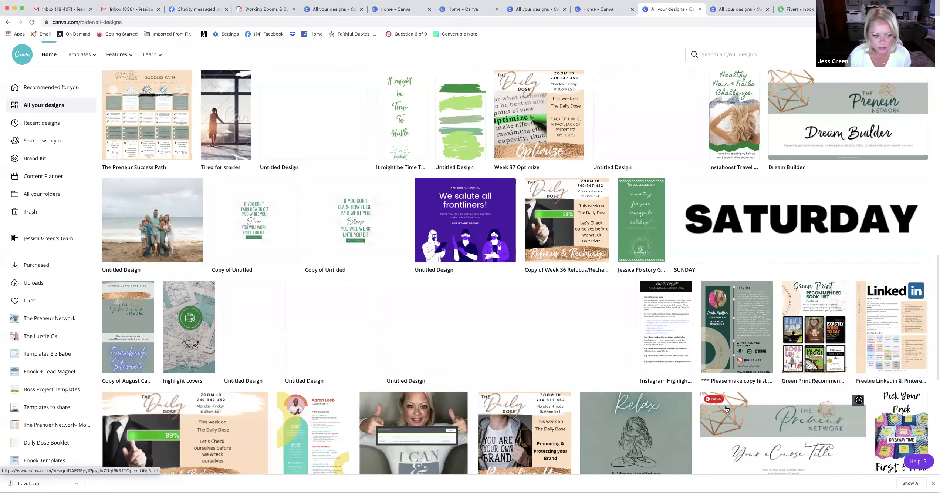
pyautogui.scroll(-12, 725, 409)
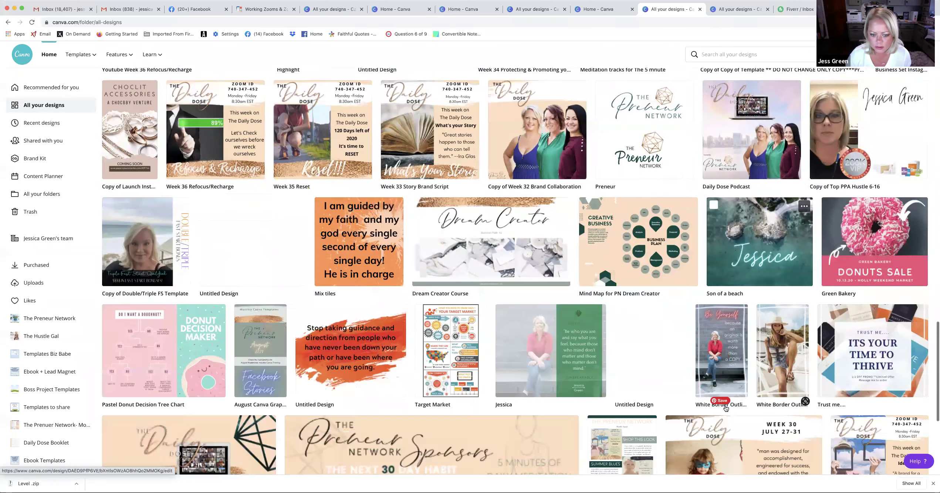
pyautogui.scroll(-1, 726, 408)
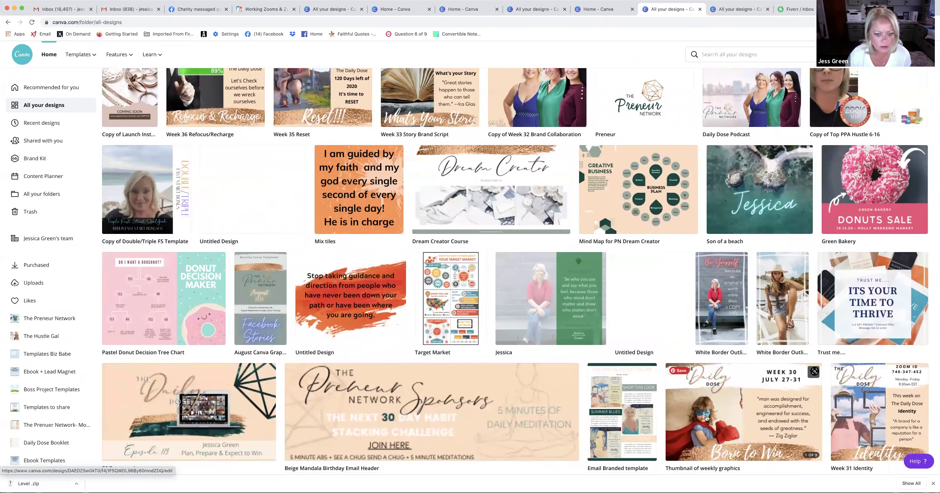
pyautogui.scroll(-9, 707, 417)
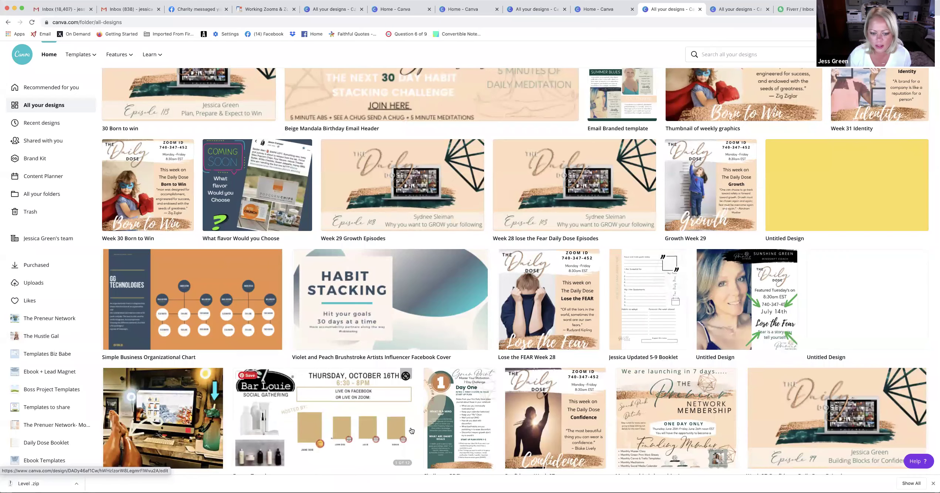
# Open the Challenge PDF design on its Green Print Day One page and select the START UP PLAN STEPS 1-3 heading.
pyautogui.click(462, 424)
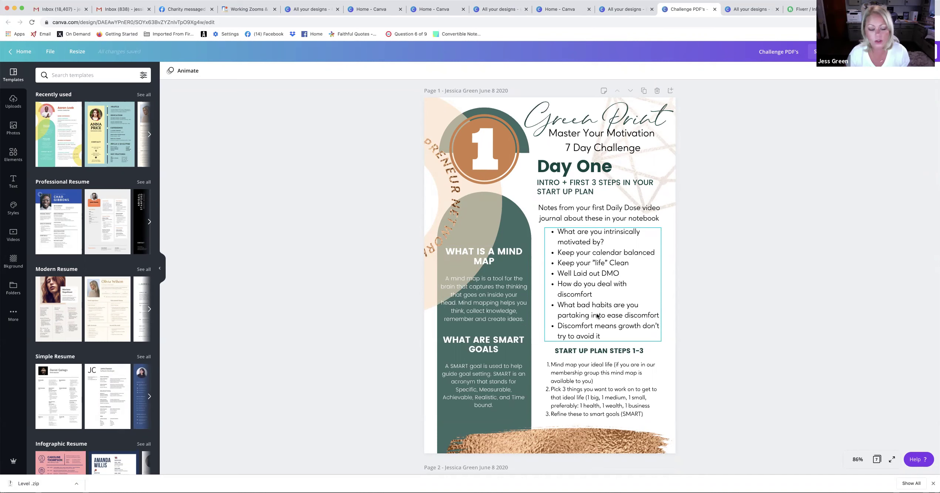
pyautogui.click(599, 355)
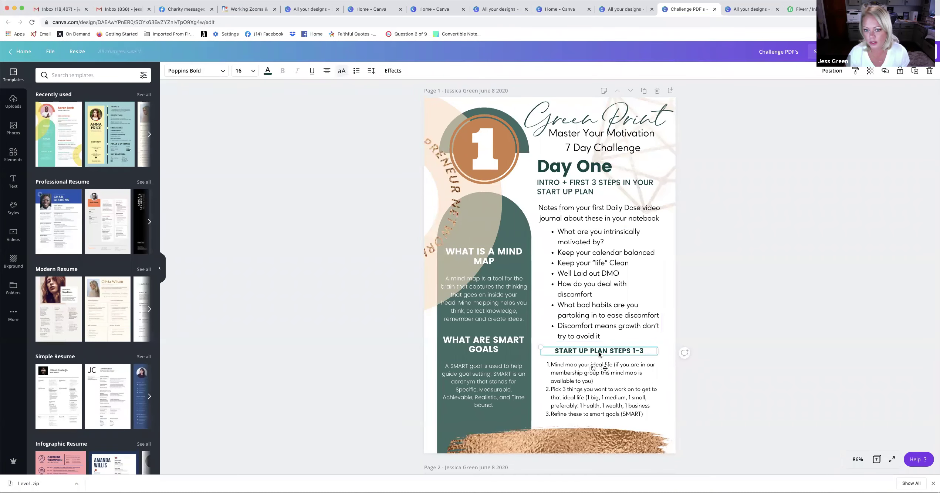